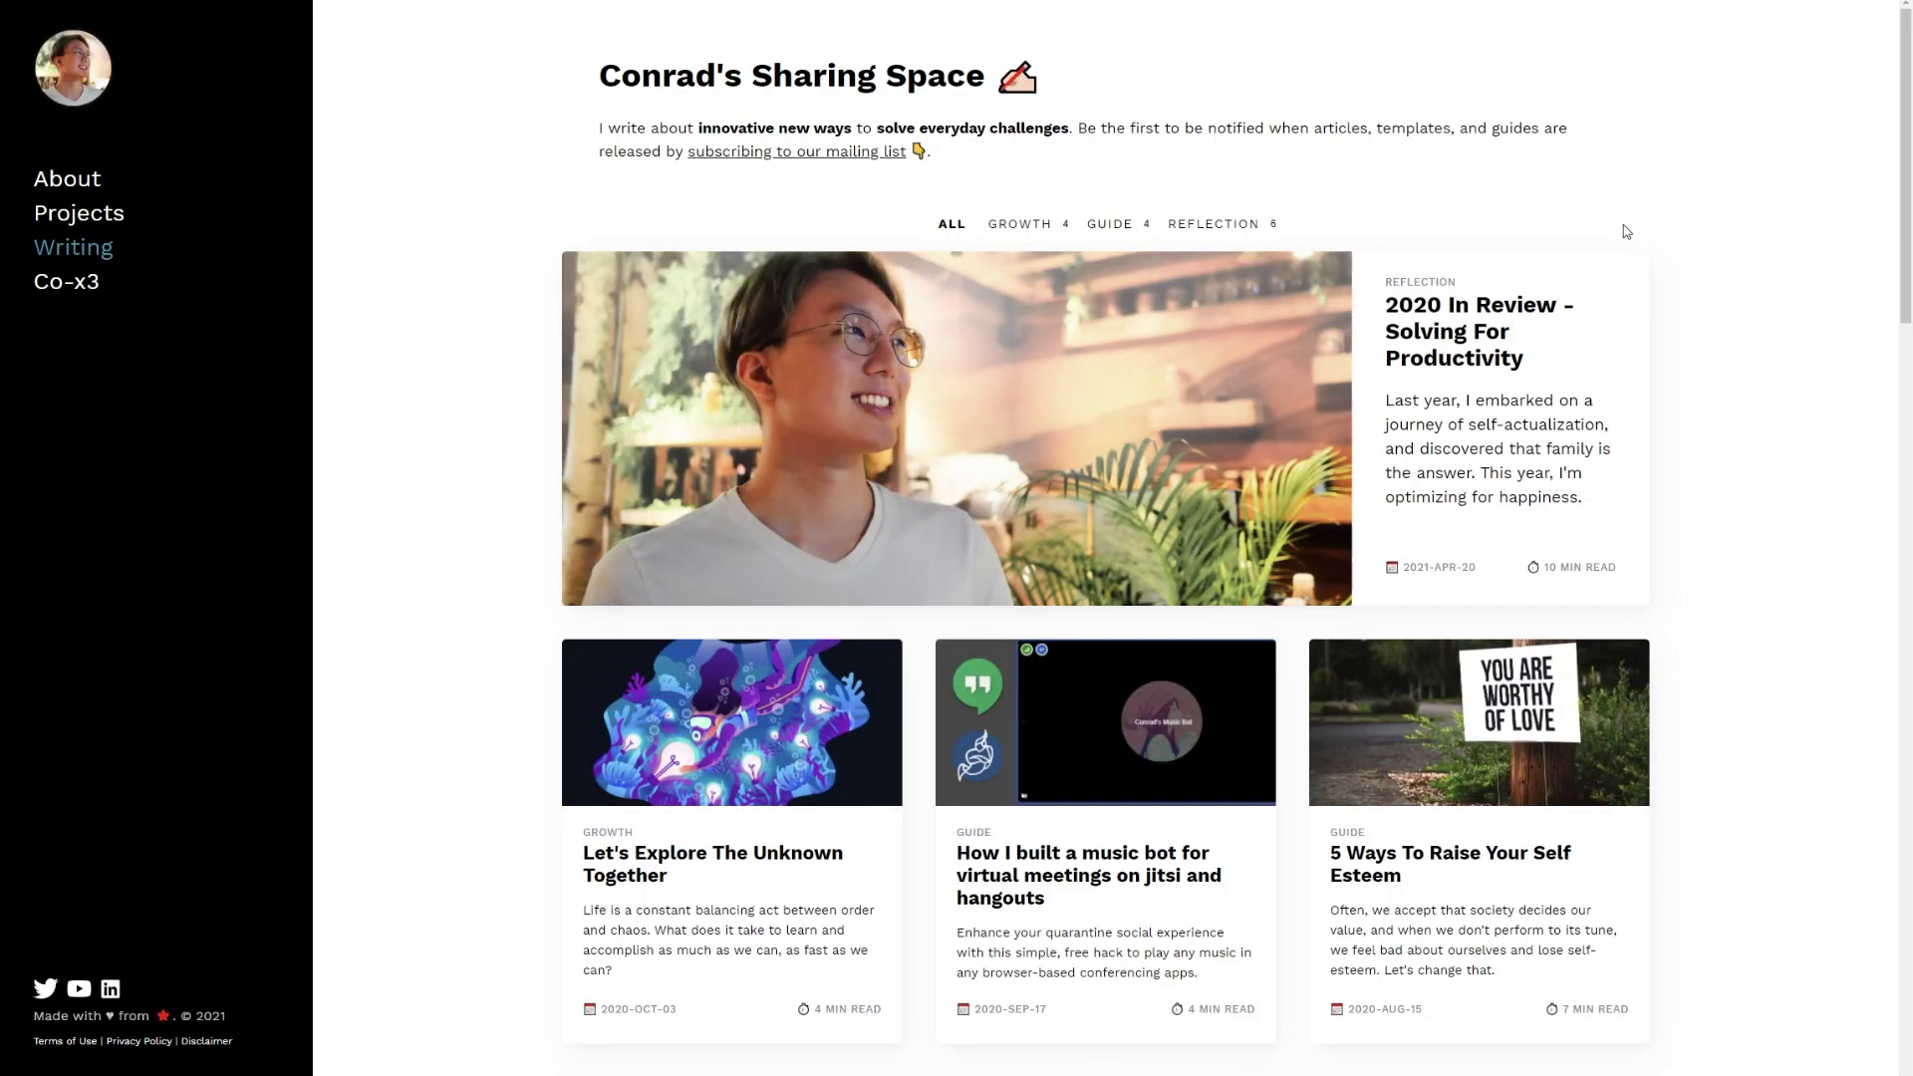
- Preview the 2020 In Review entry on the Notion Sharing Space page
{"action": "scroll", "coordinate": [1627, 231], "scroll_direction": "down", "scroll_amount": 3}
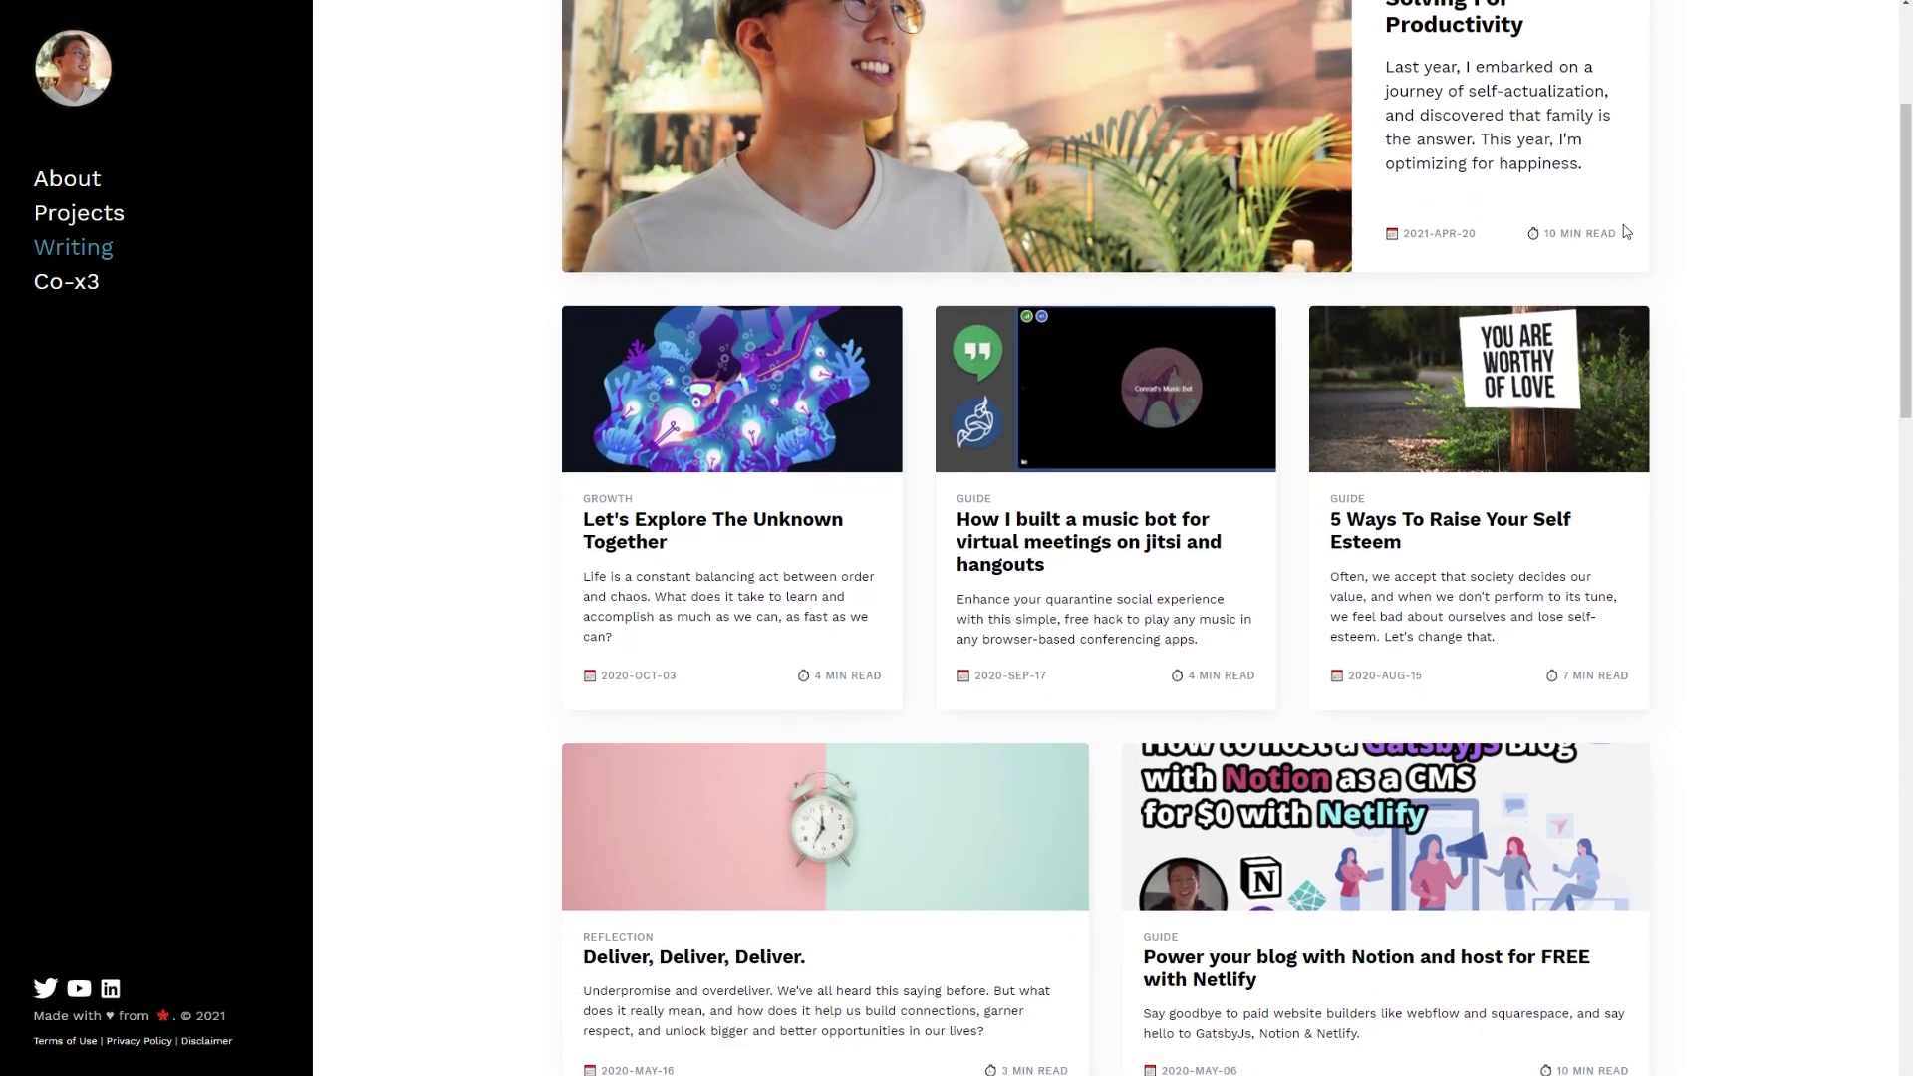
{"action": "scroll", "coordinate": [1626, 231], "scroll_direction": "up", "scroll_amount": 2}
{"action": "scroll", "coordinate": [1626, 231], "scroll_direction": "up", "scroll_amount": 1}
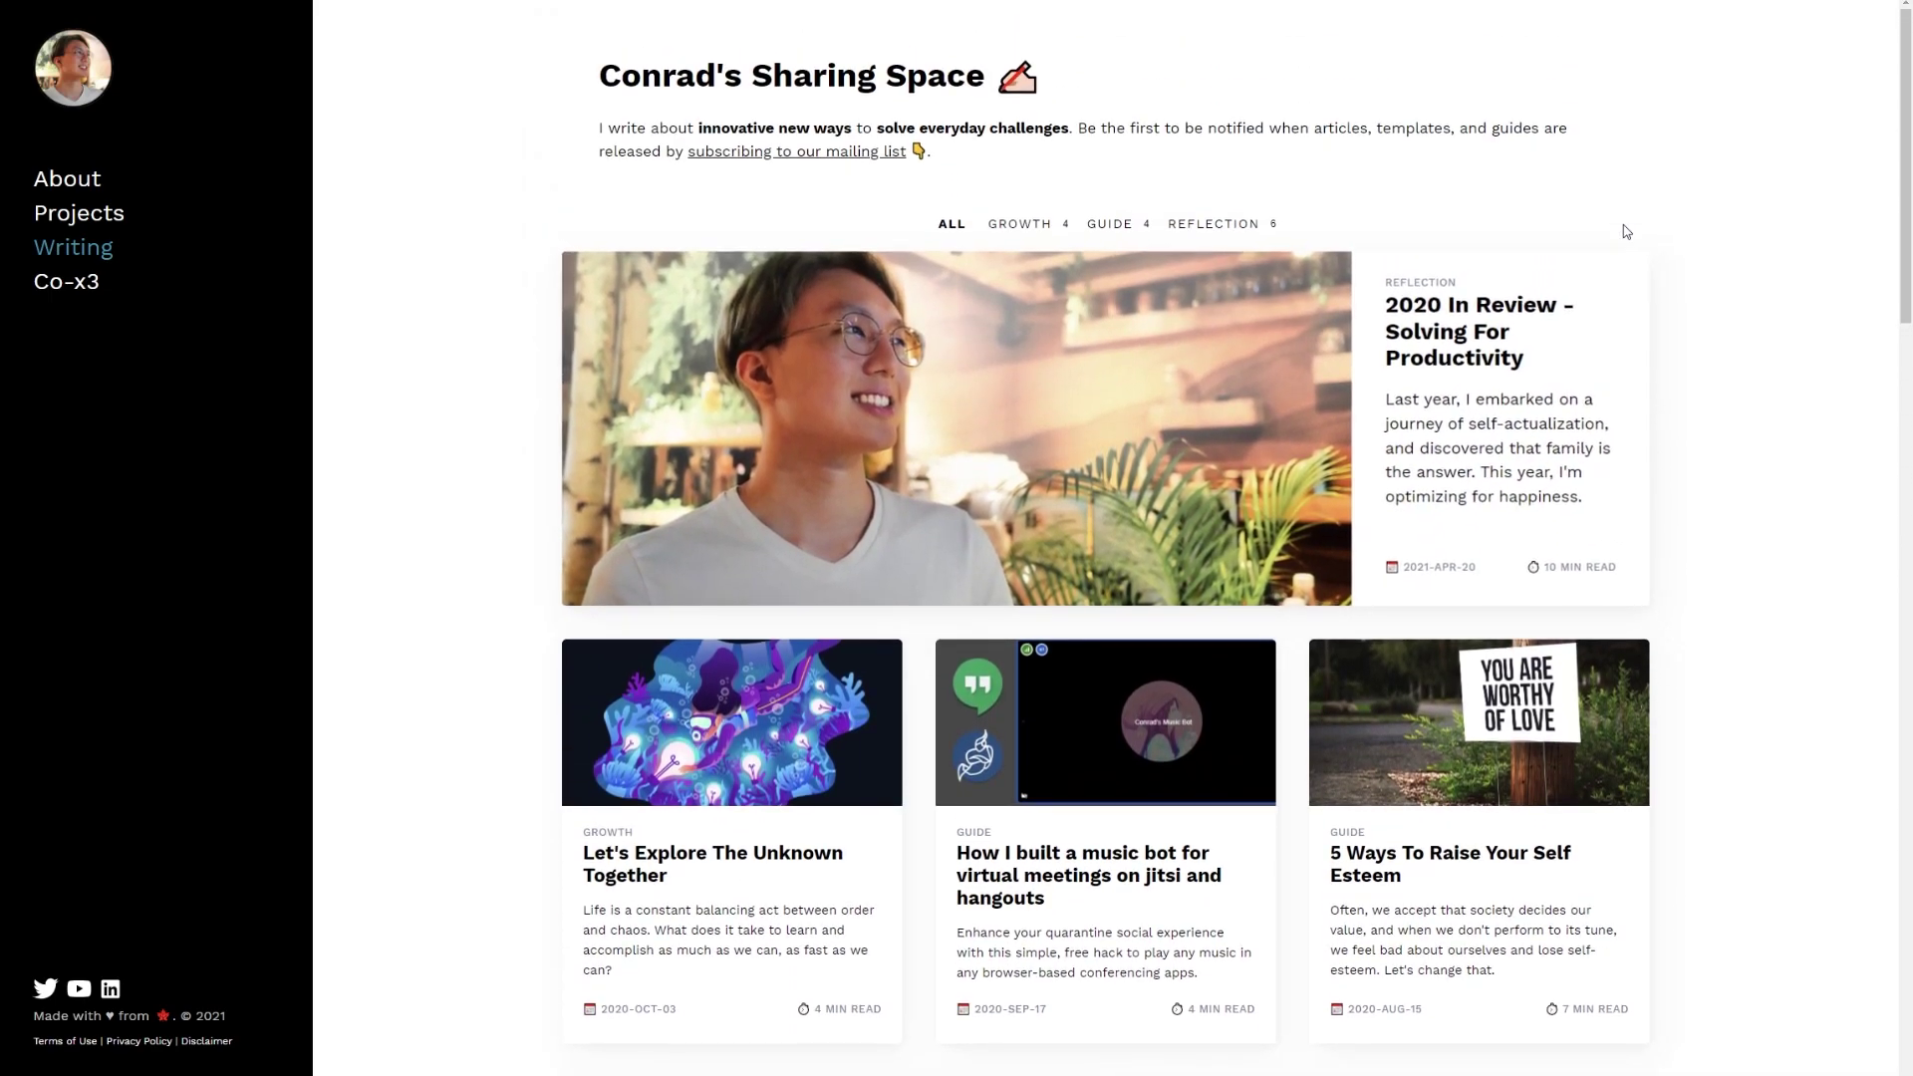
{"action": "key", "text": "ctrl+Tab"}
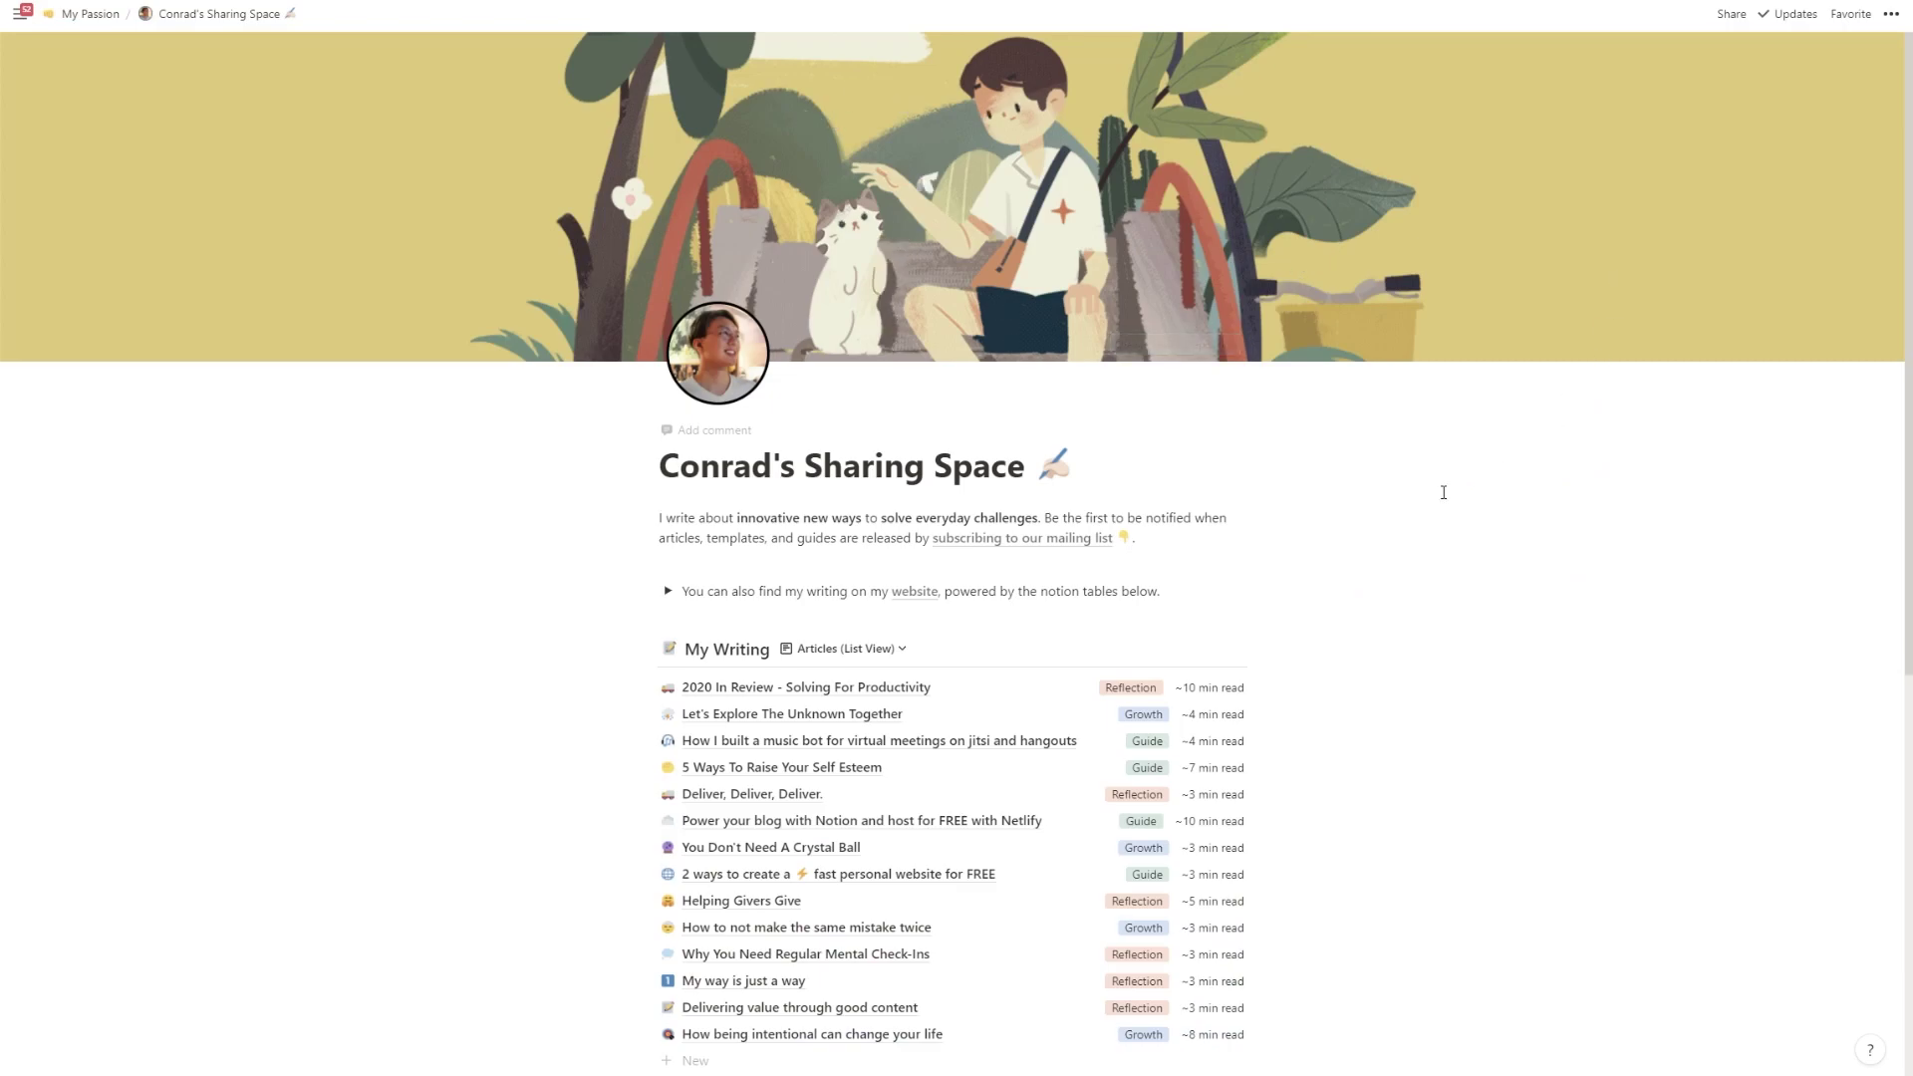
{"action": "scroll", "coordinate": [1189, 561], "scroll_direction": "down", "scroll_amount": 2}
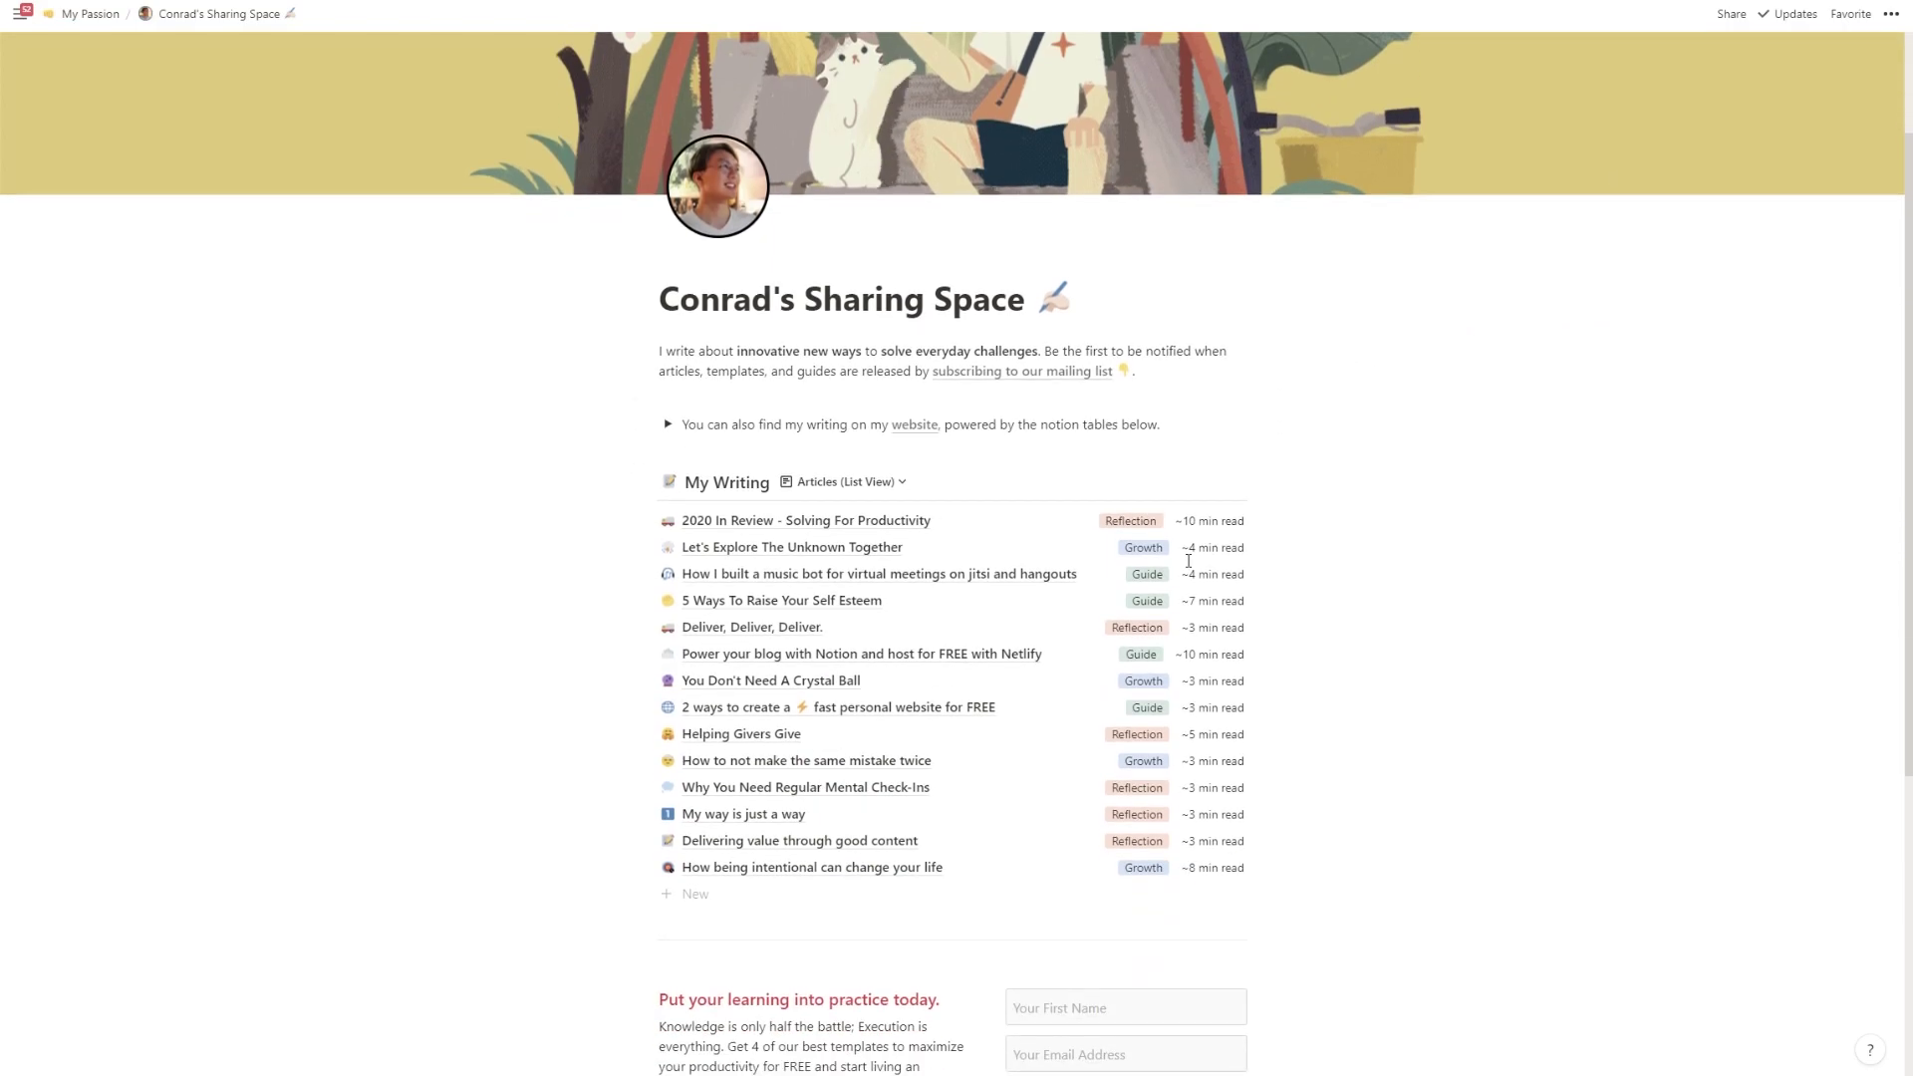
{"action": "left_click", "coordinate": [863, 523]}
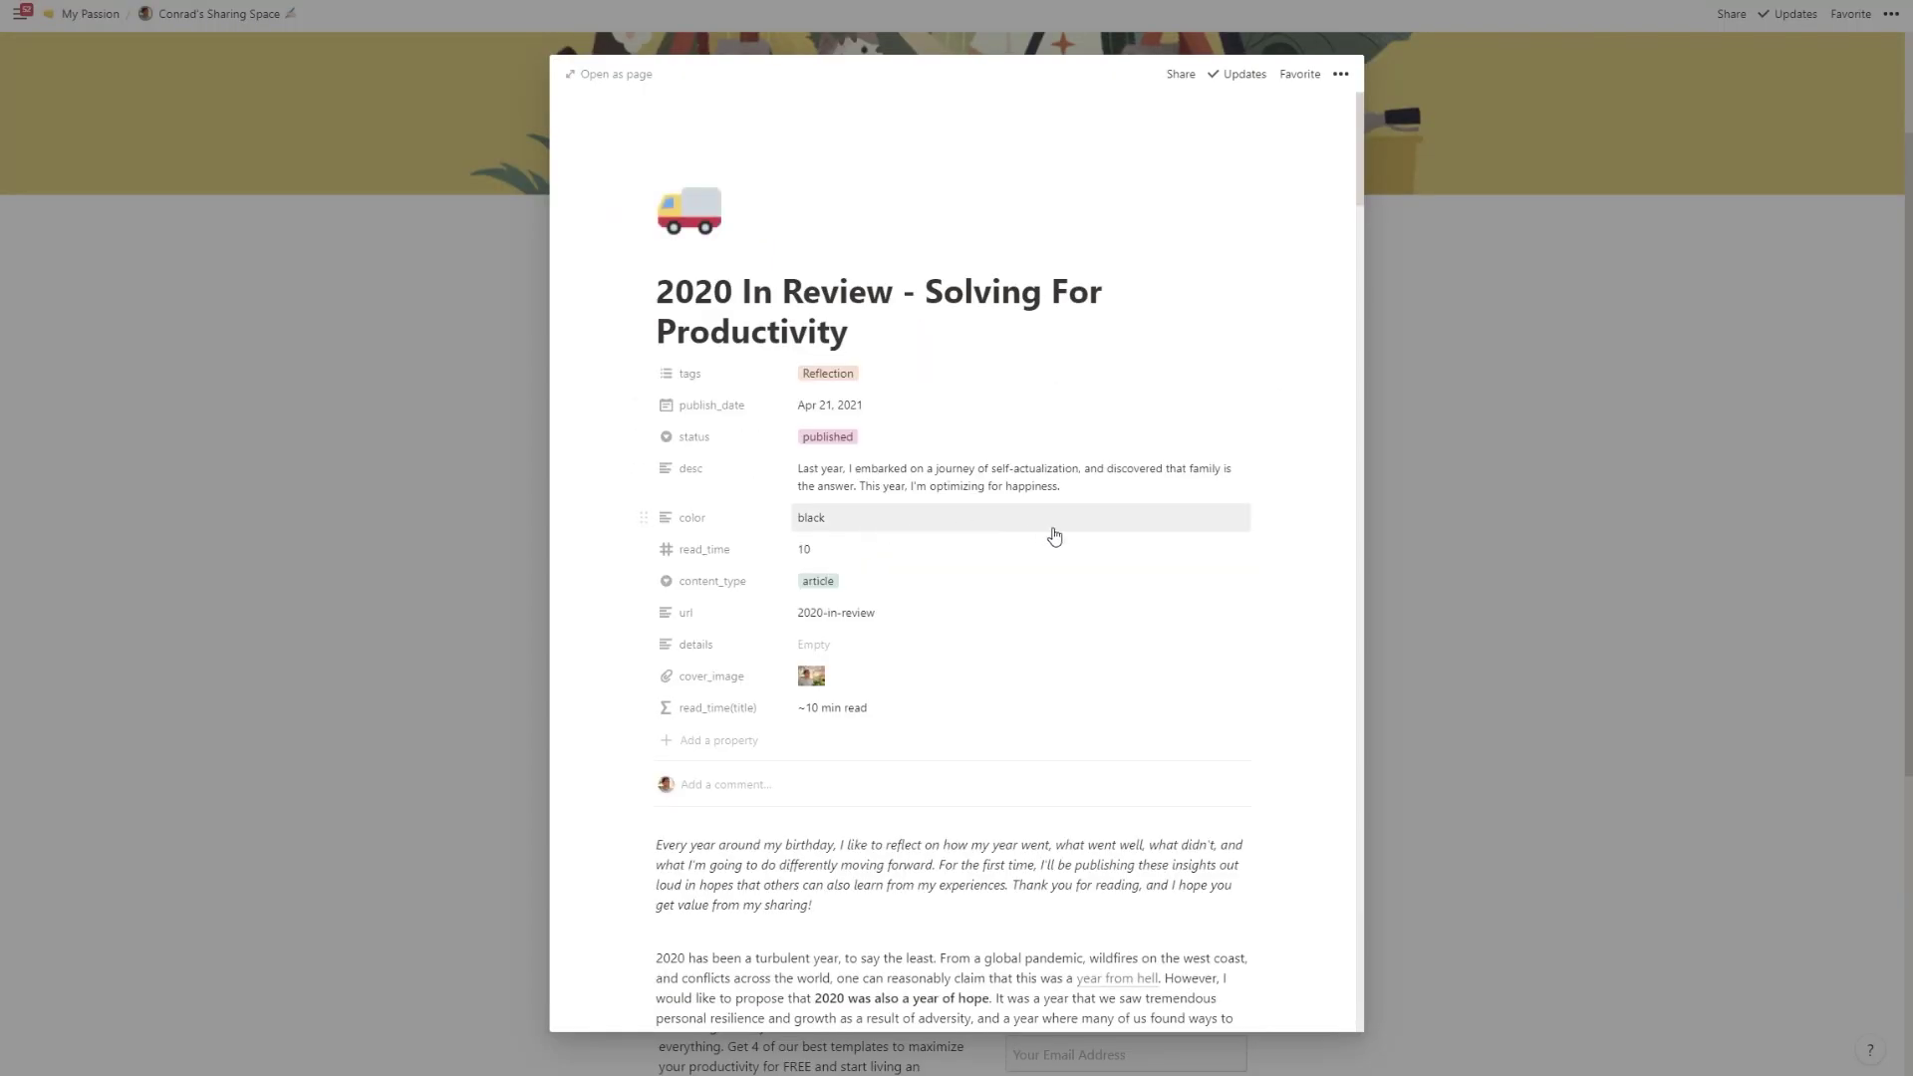
- Return to the published 2020 In Review blog article and scroll through it
{"action": "scroll", "coordinate": [1096, 543], "scroll_direction": "down", "scroll_amount": 3}
{"action": "scroll", "coordinate": [1156, 555], "scroll_direction": "up", "scroll_amount": 3}
{"action": "key", "text": "ctrl+Tab"}
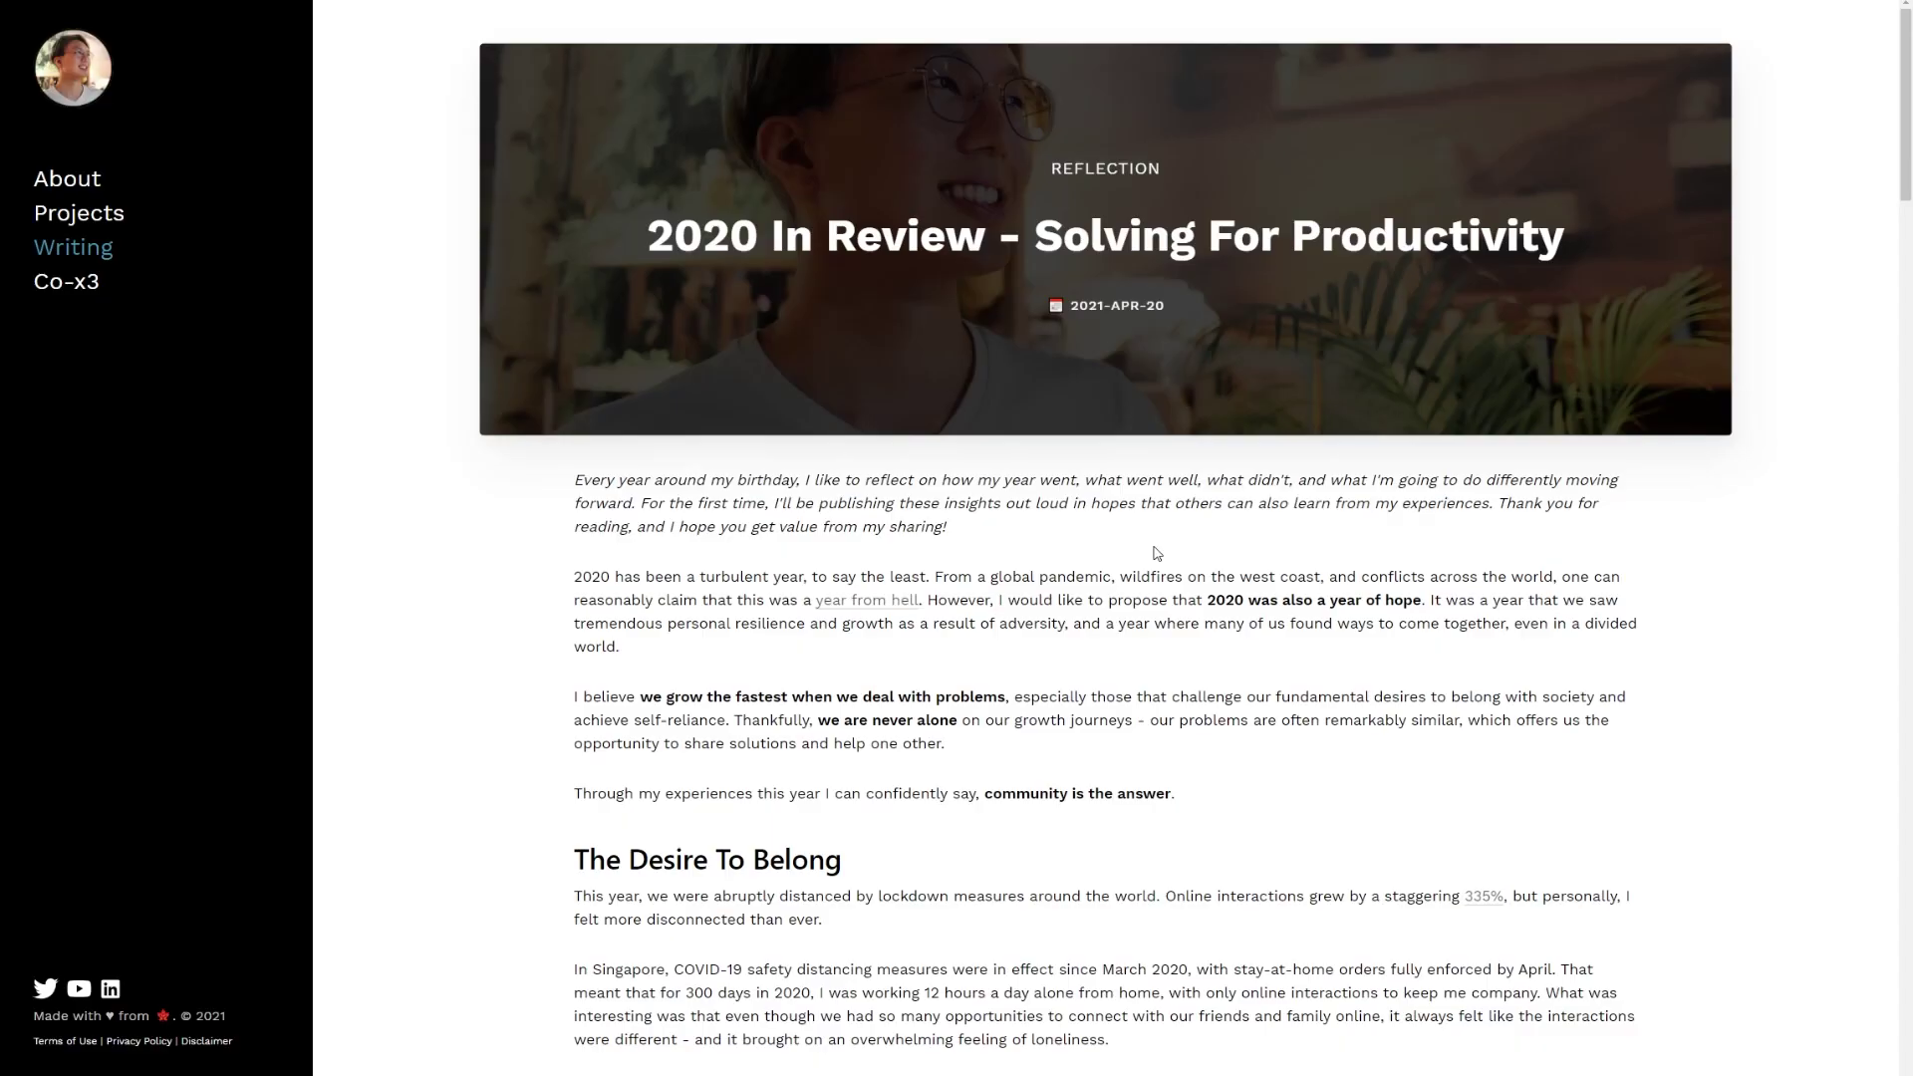
{"action": "scroll", "coordinate": [1156, 554], "scroll_direction": "down", "scroll_amount": 9}
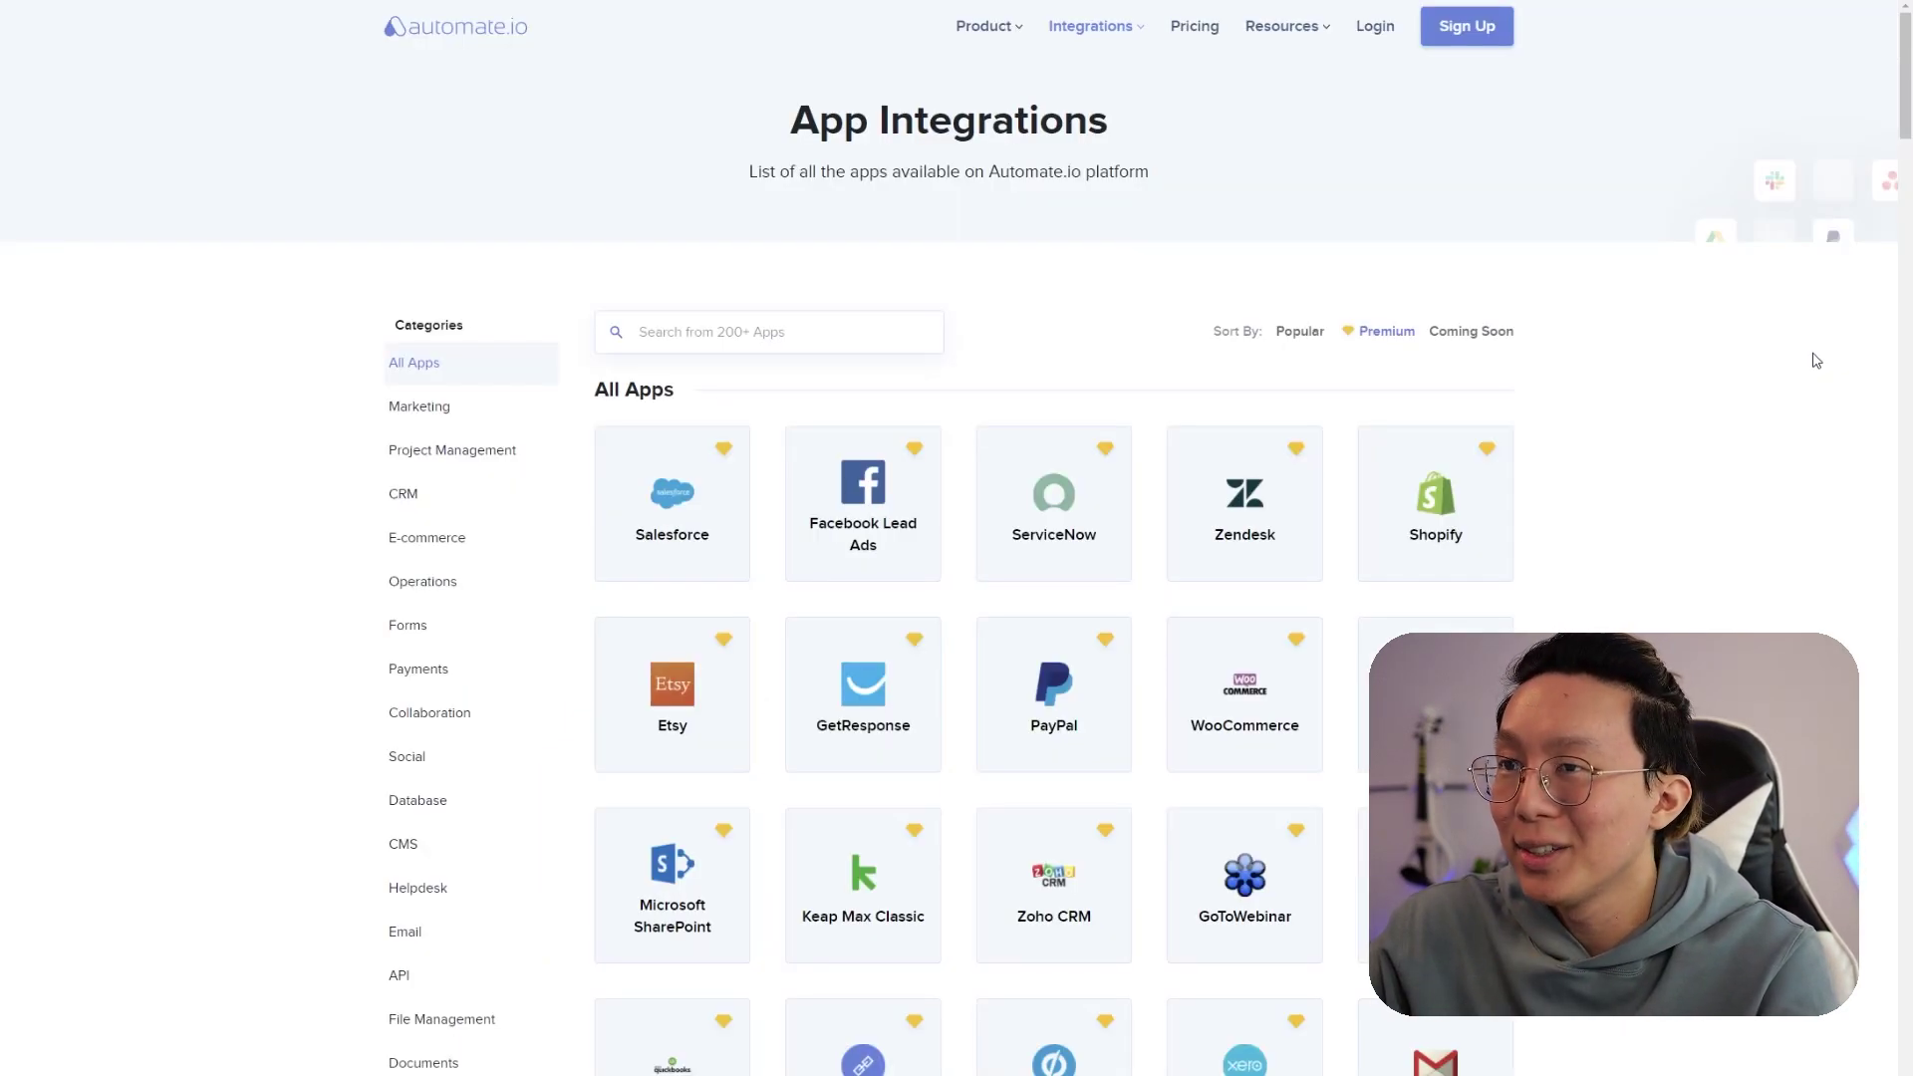
- Scroll down the app list on Automate.io's App Integrations page
{"action": "scroll", "coordinate": [1816, 361], "scroll_direction": "down", "scroll_amount": 3}
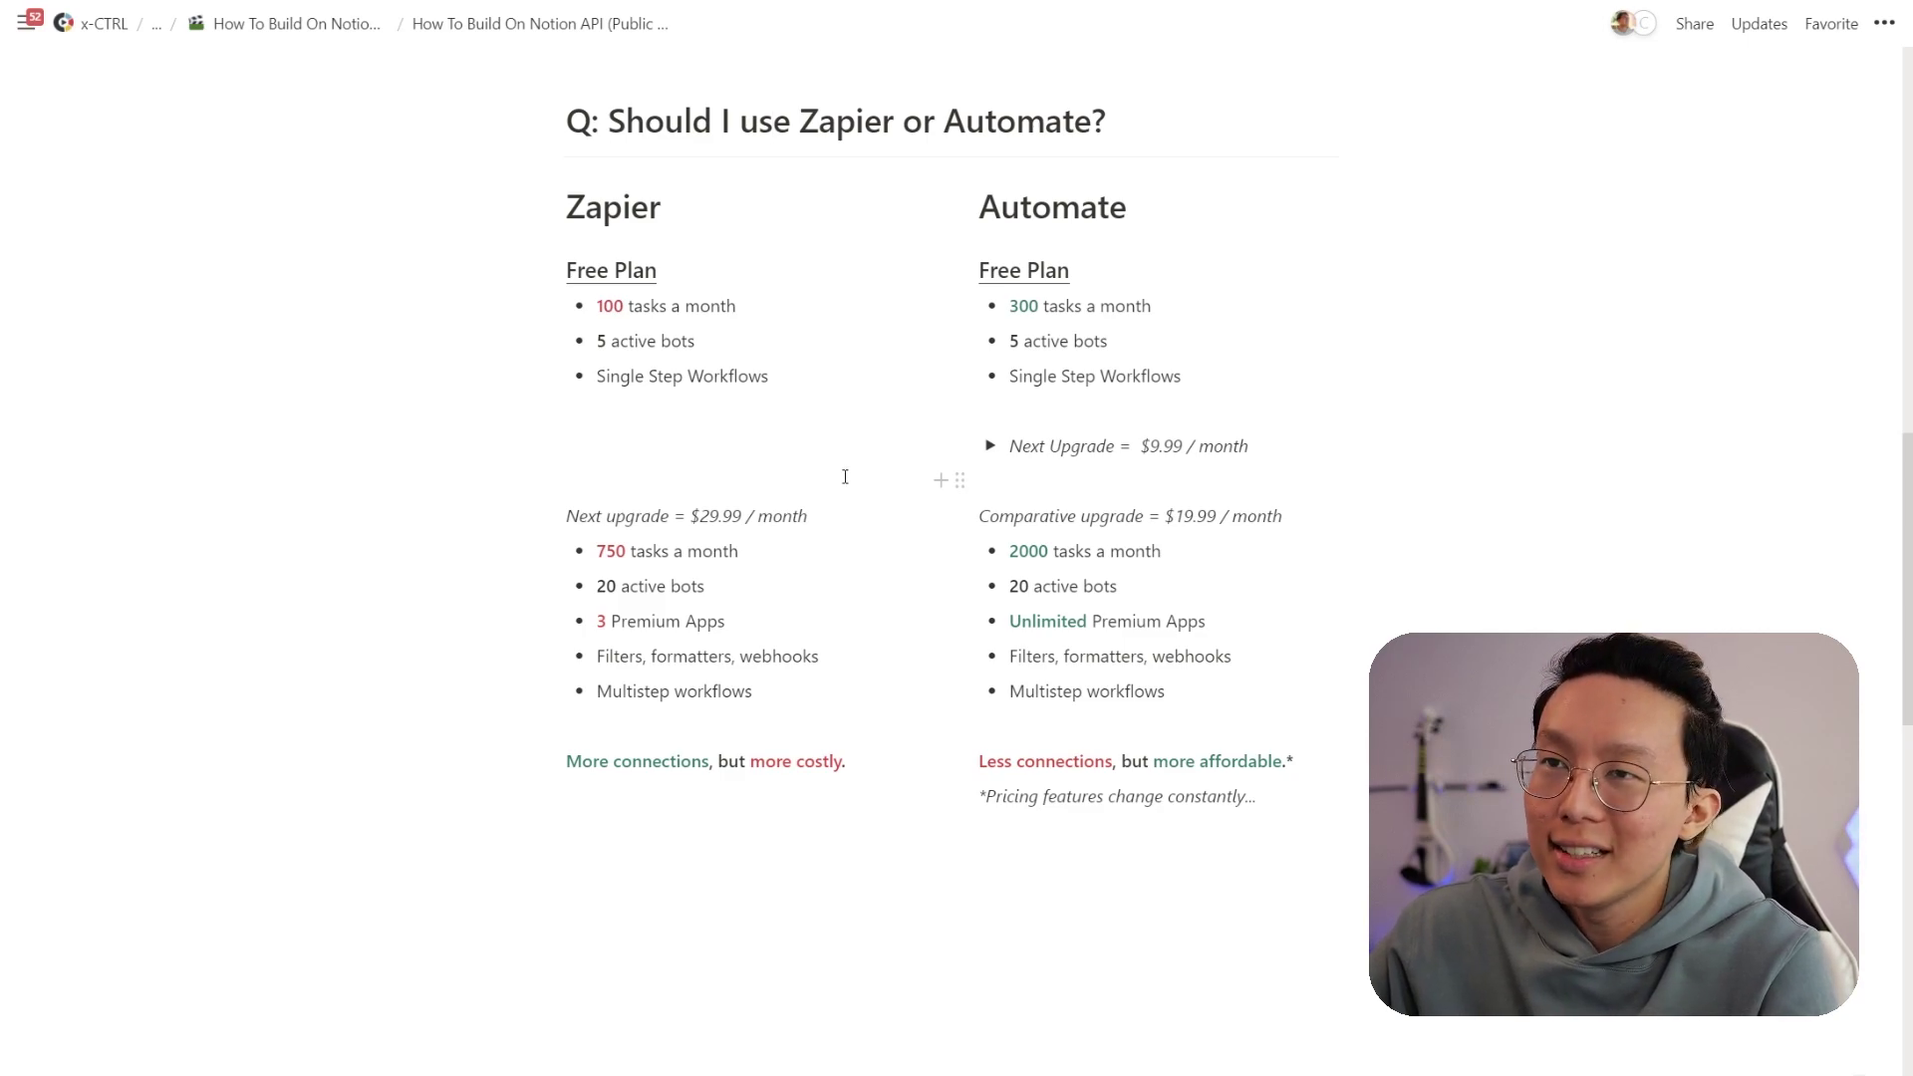
- Expand the 'Next Upgrade = $9.99 / month' toggle to reveal its features
{"action": "left_click", "coordinate": [990, 445]}
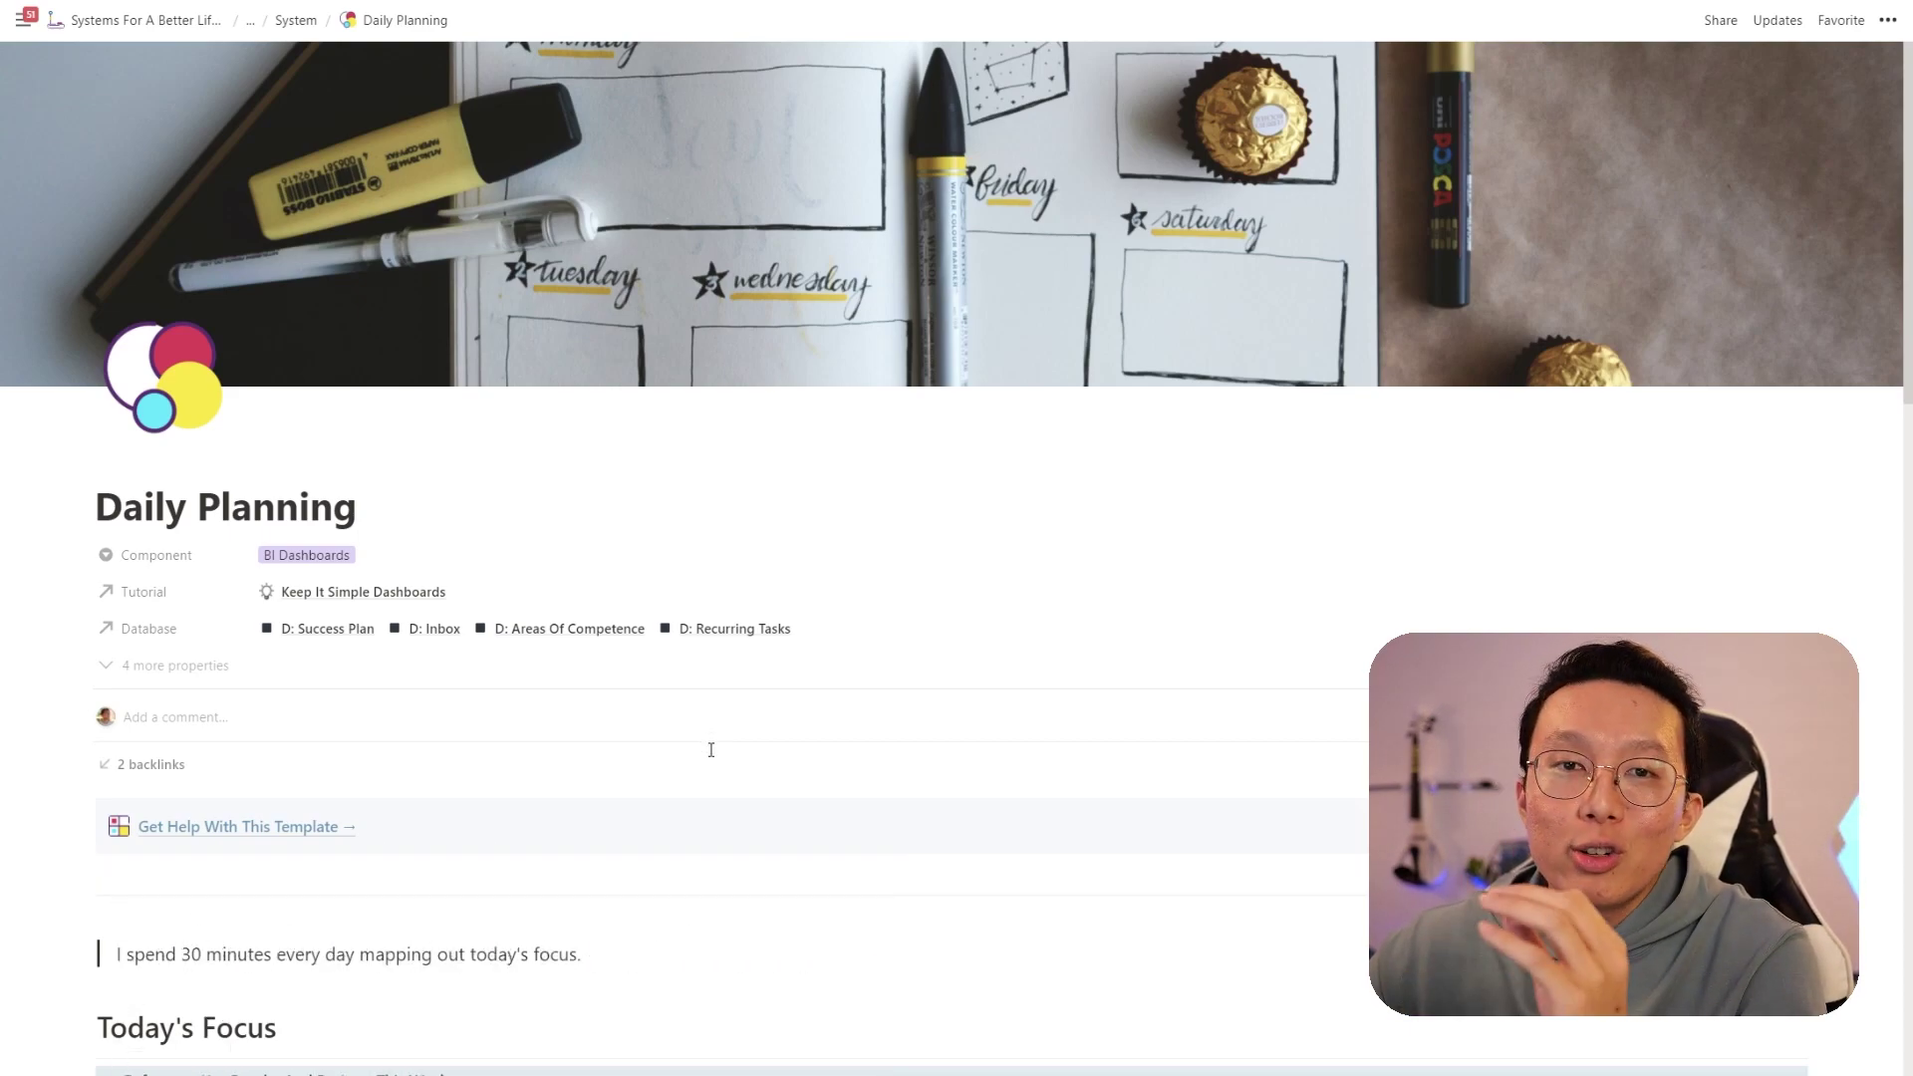
{"action": "scroll", "coordinate": [712, 750], "scroll_direction": "down", "scroll_amount": 8}
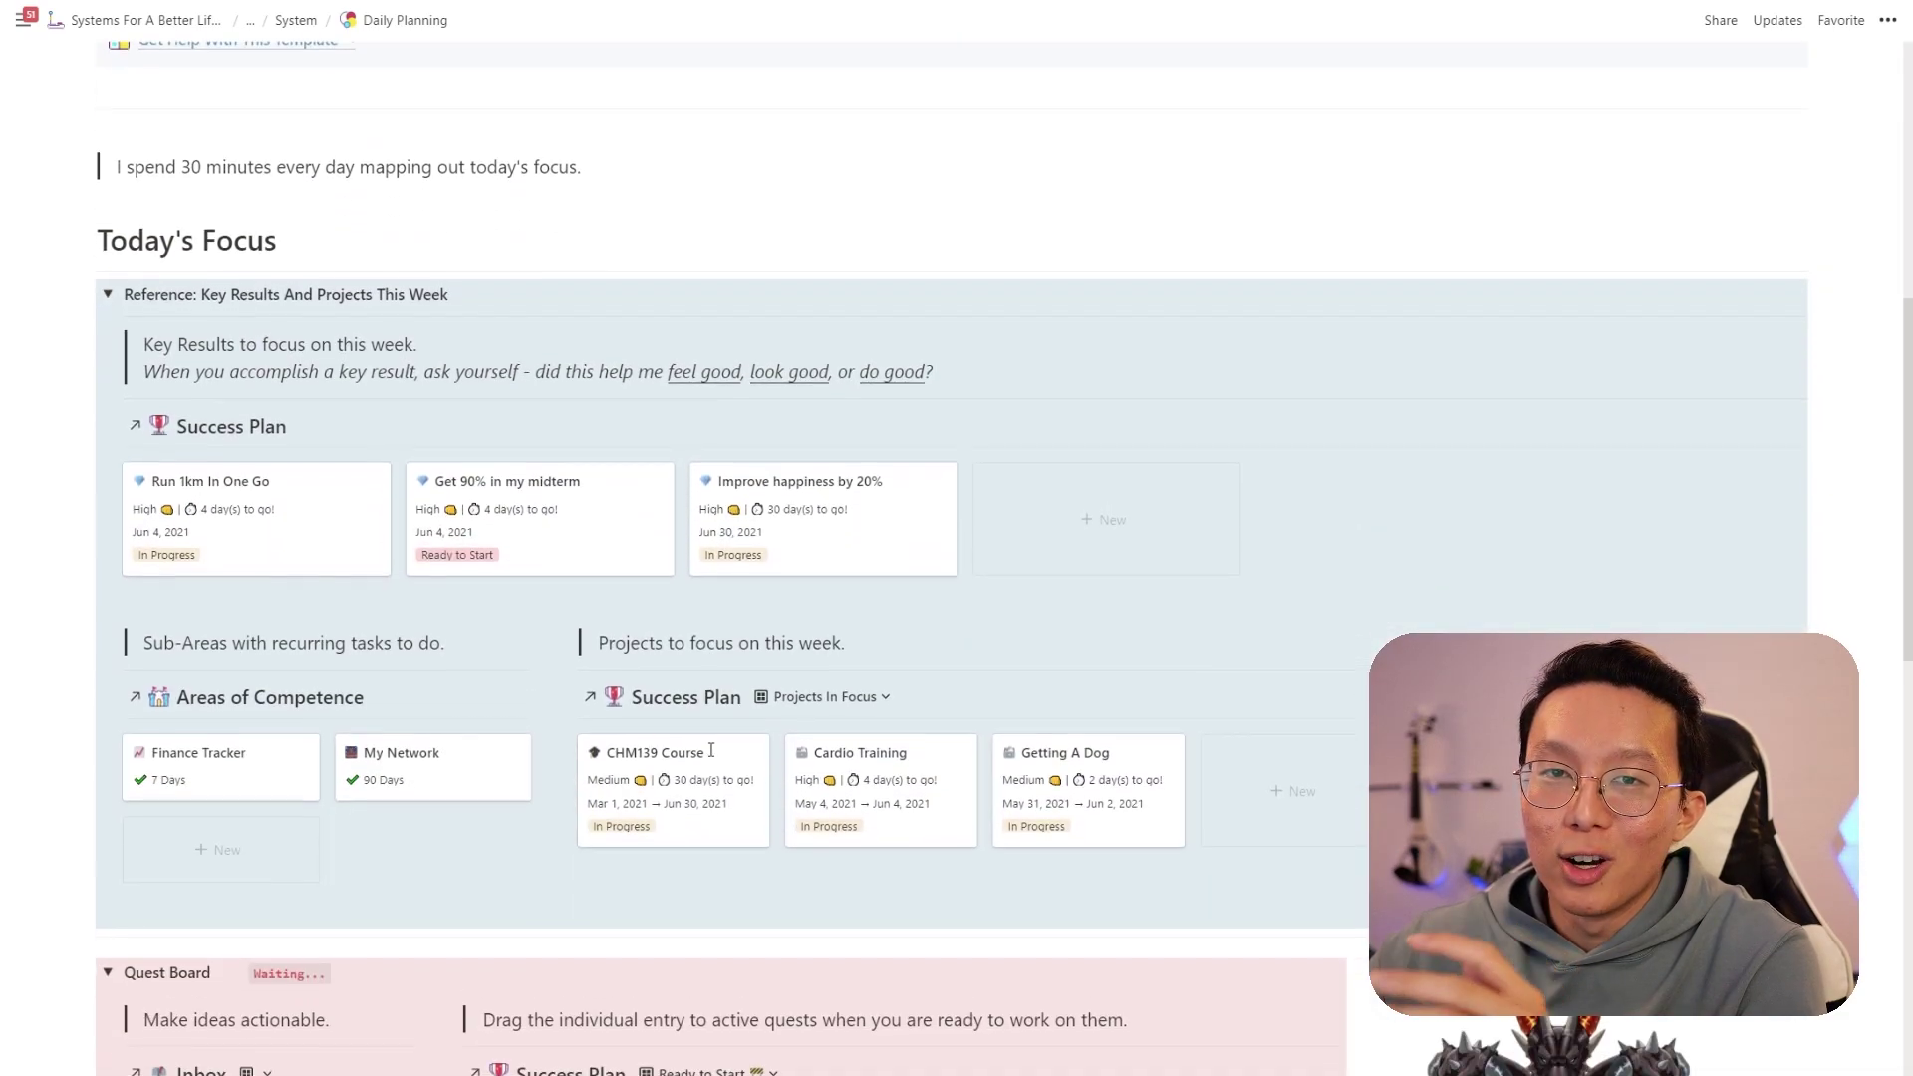
{"action": "scroll", "coordinate": [712, 749], "scroll_direction": "down", "scroll_amount": 2}
{"action": "scroll", "coordinate": [327, 512], "scroll_direction": "up", "scroll_amount": 1}
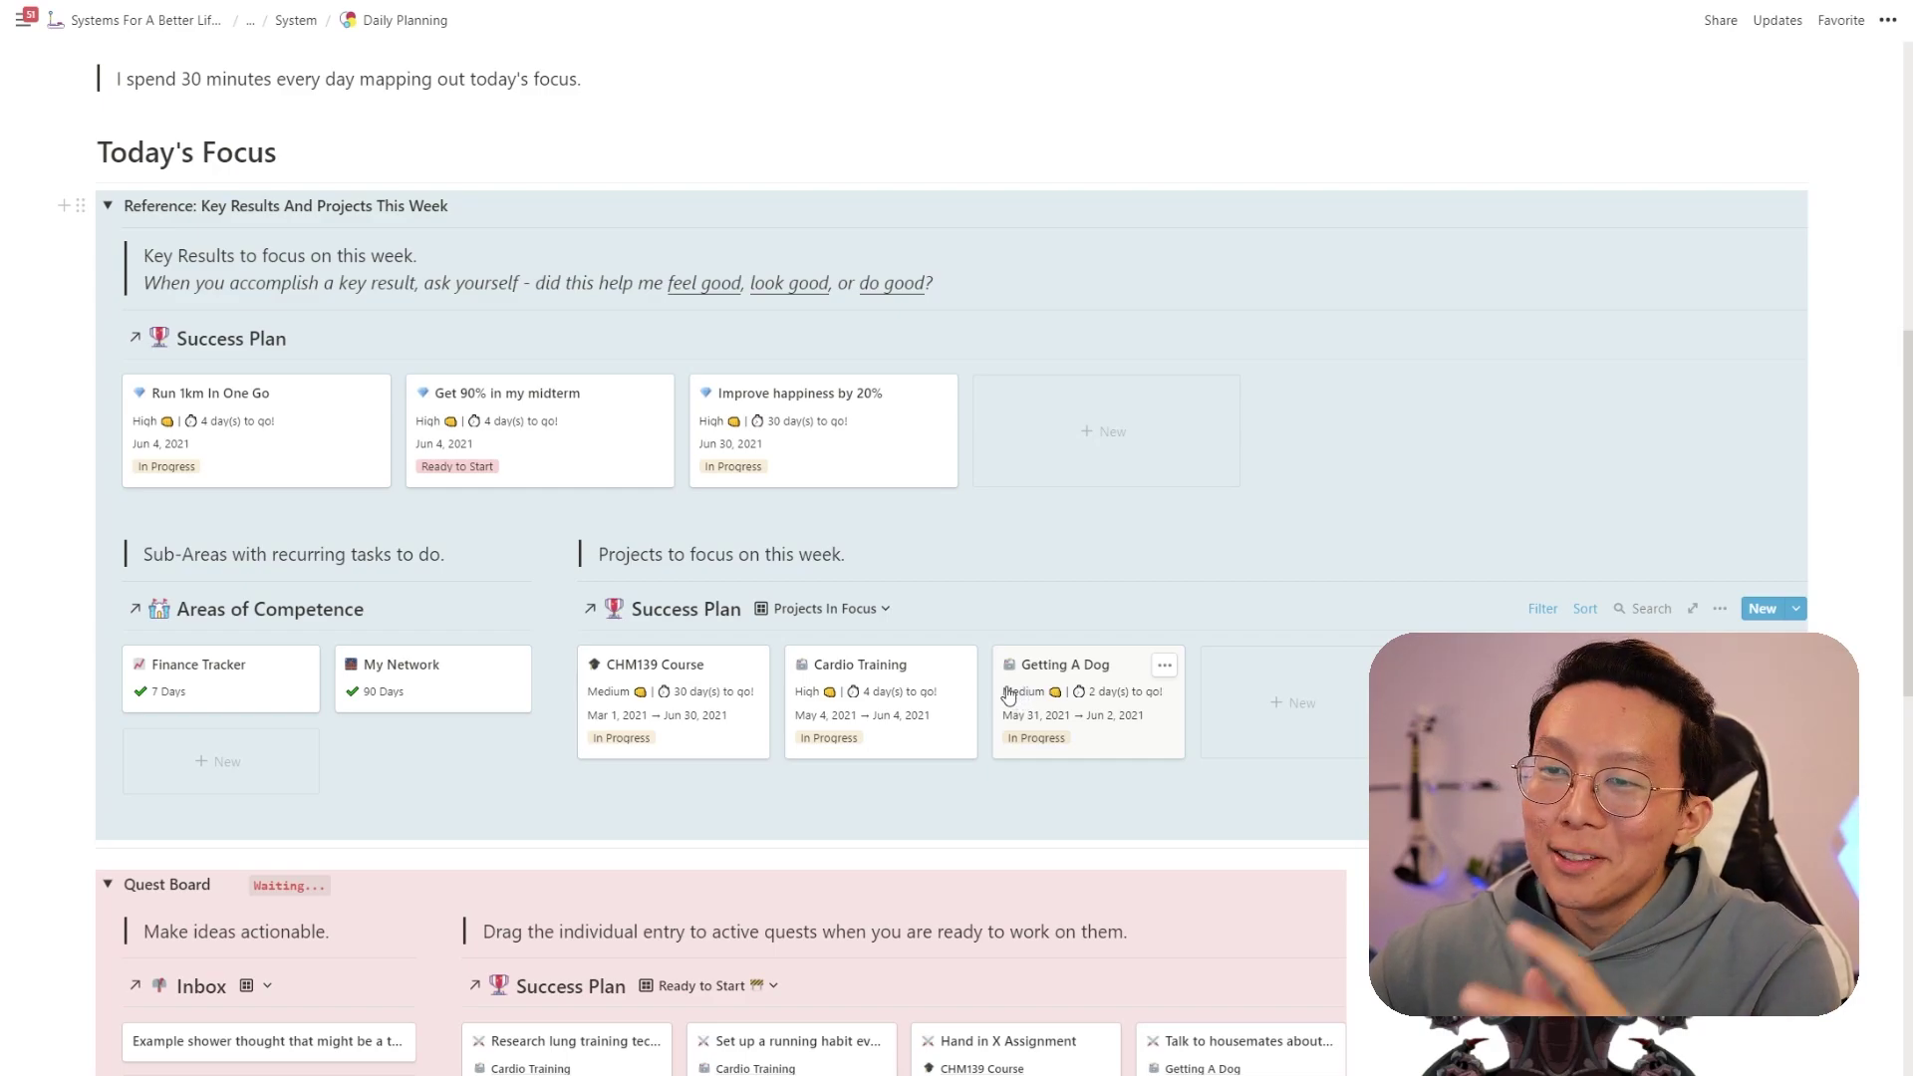
{"action": "scroll", "coordinate": [1011, 698], "scroll_direction": "down", "scroll_amount": 4}
{"action": "scroll", "coordinate": [1004, 697], "scroll_direction": "down", "scroll_amount": 2}
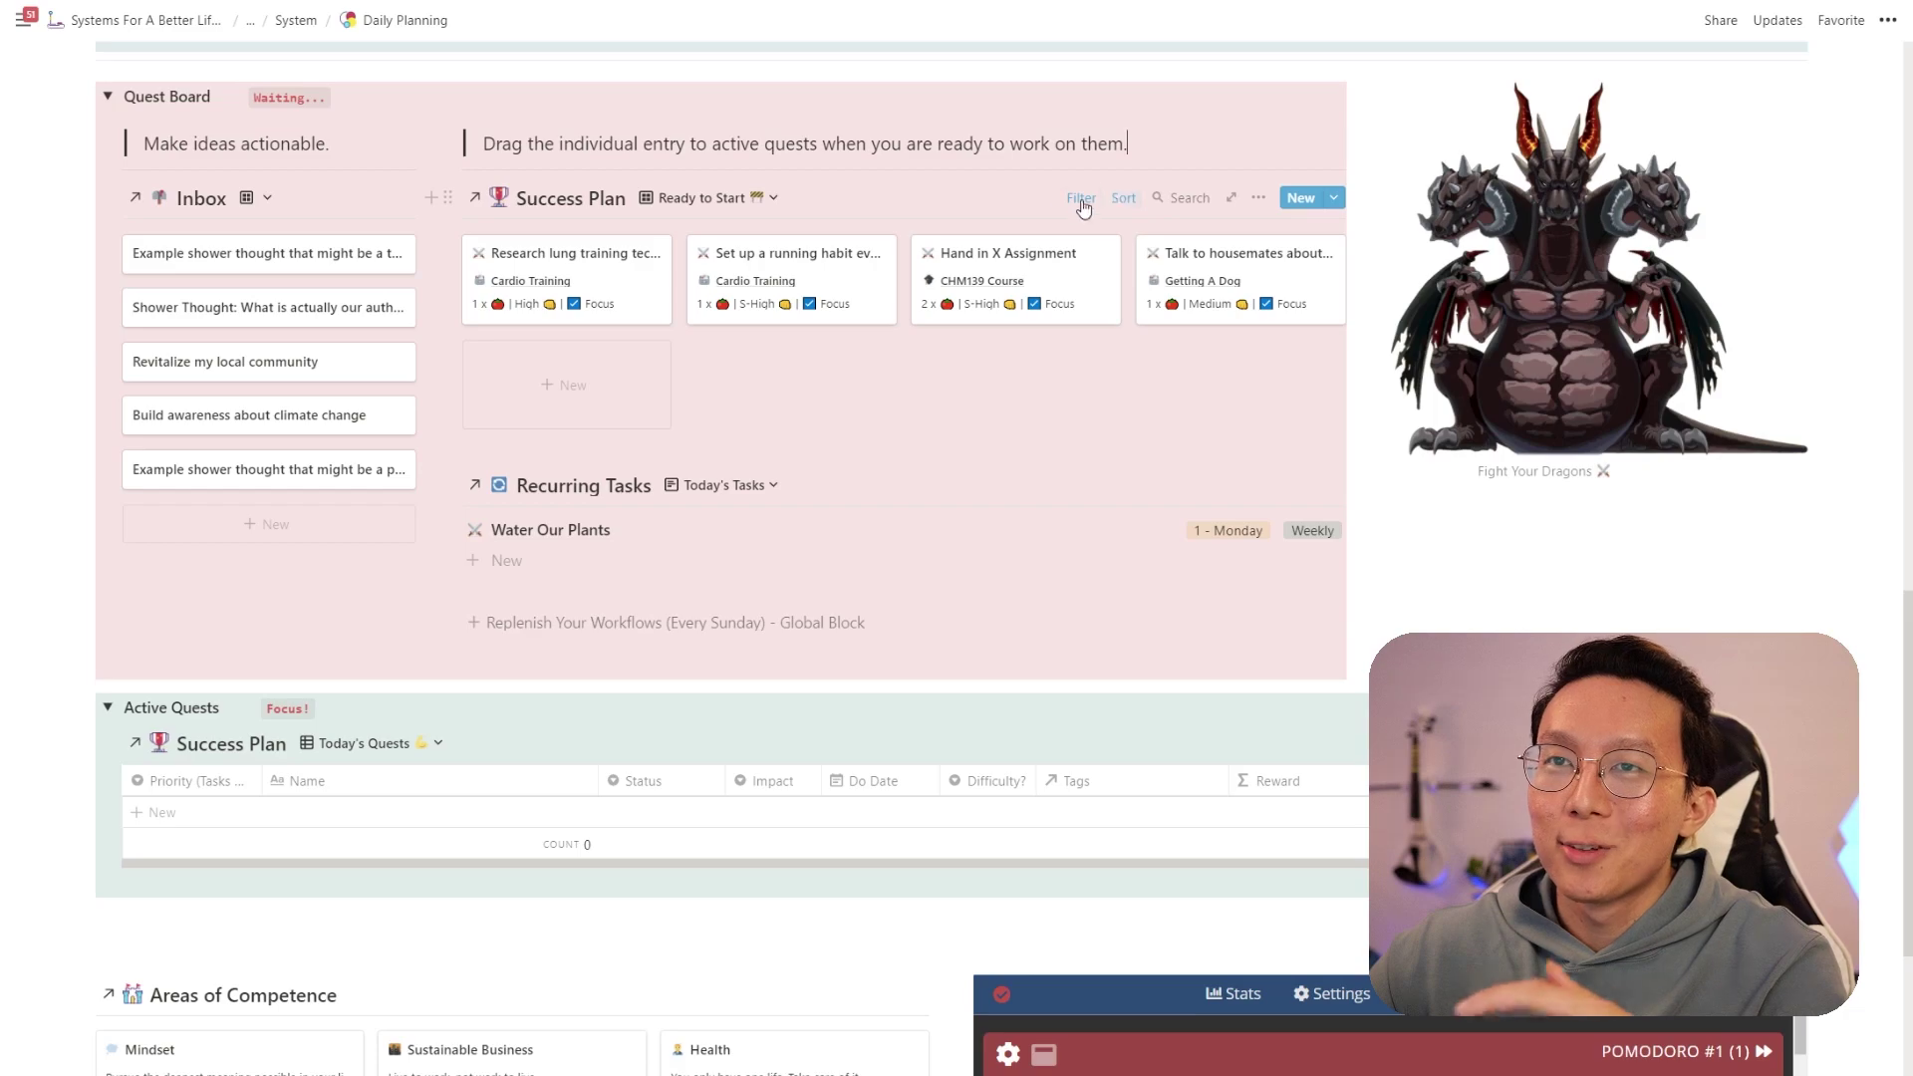
- Move the four Ready to Start tasks into the Active Quests table, keeping its sorting
{"action": "left_click_drag", "start_coordinate": [653, 309], "coordinate": [590, 792]}
{"action": "left_click", "coordinate": [838, 637]}
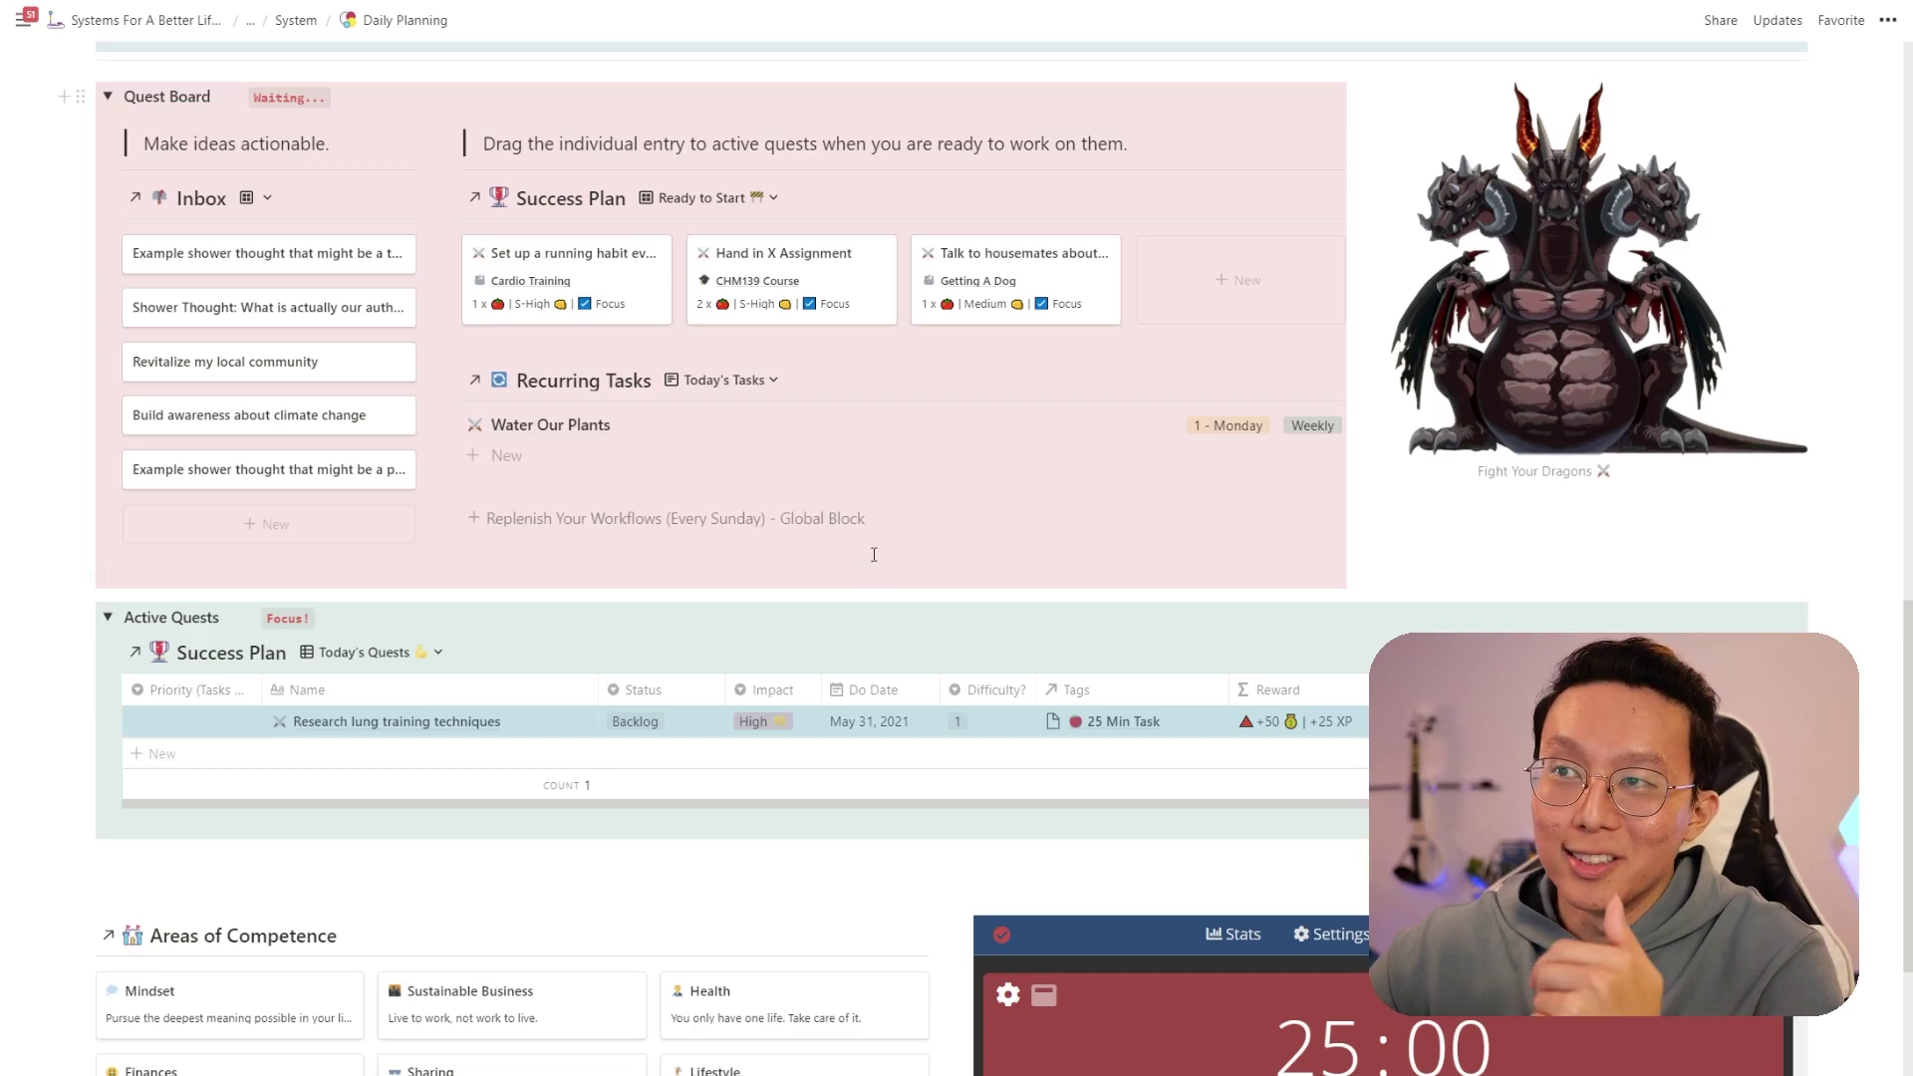
{"action": "left_click_drag", "start_coordinate": [583, 221], "coordinate": [1028, 305]}
{"action": "left_click_drag", "start_coordinate": [616, 299], "coordinate": [686, 715]}
{"action": "left_click", "coordinate": [897, 642]}
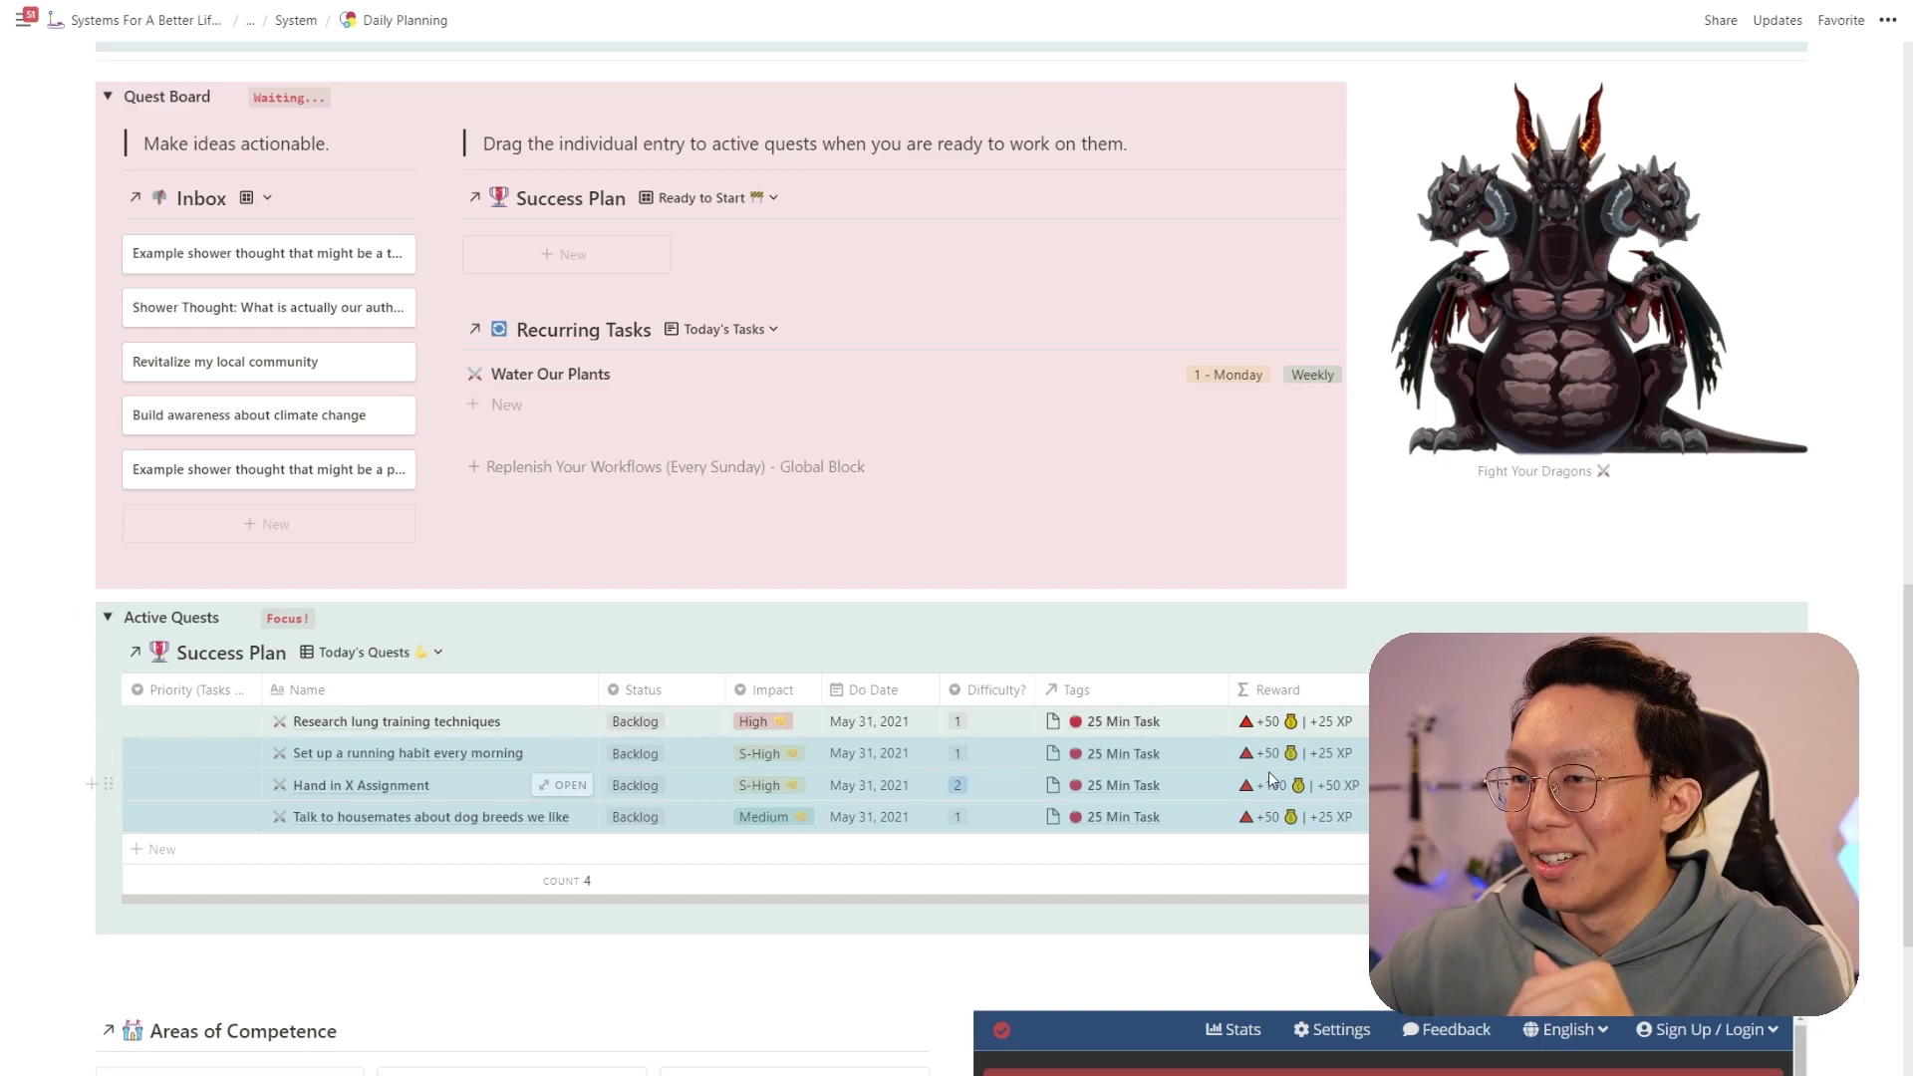
{"action": "left_click", "coordinate": [366, 612]}
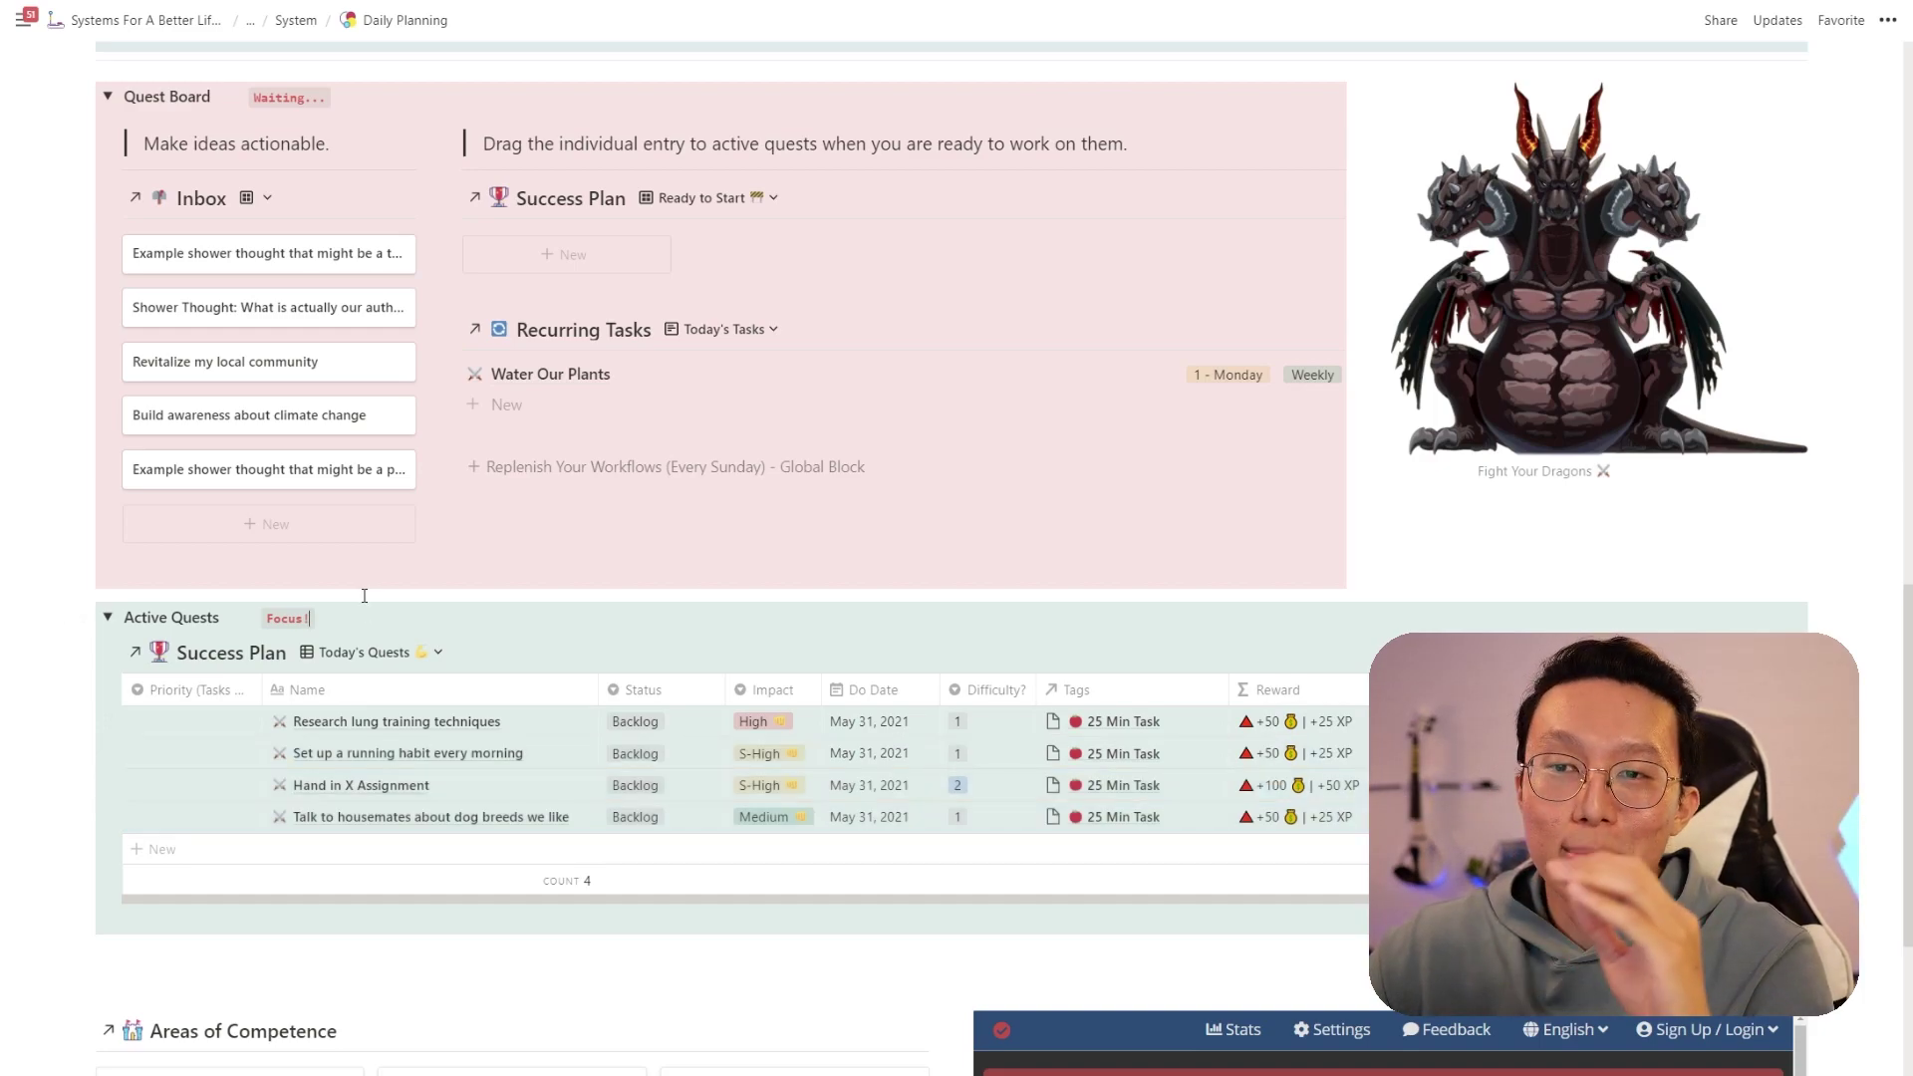
- Set priorities: lung training Eat The Frog, X Assignment 1st, running 2nd, dog breeds 3rd
{"action": "left_click", "coordinate": [237, 733]}
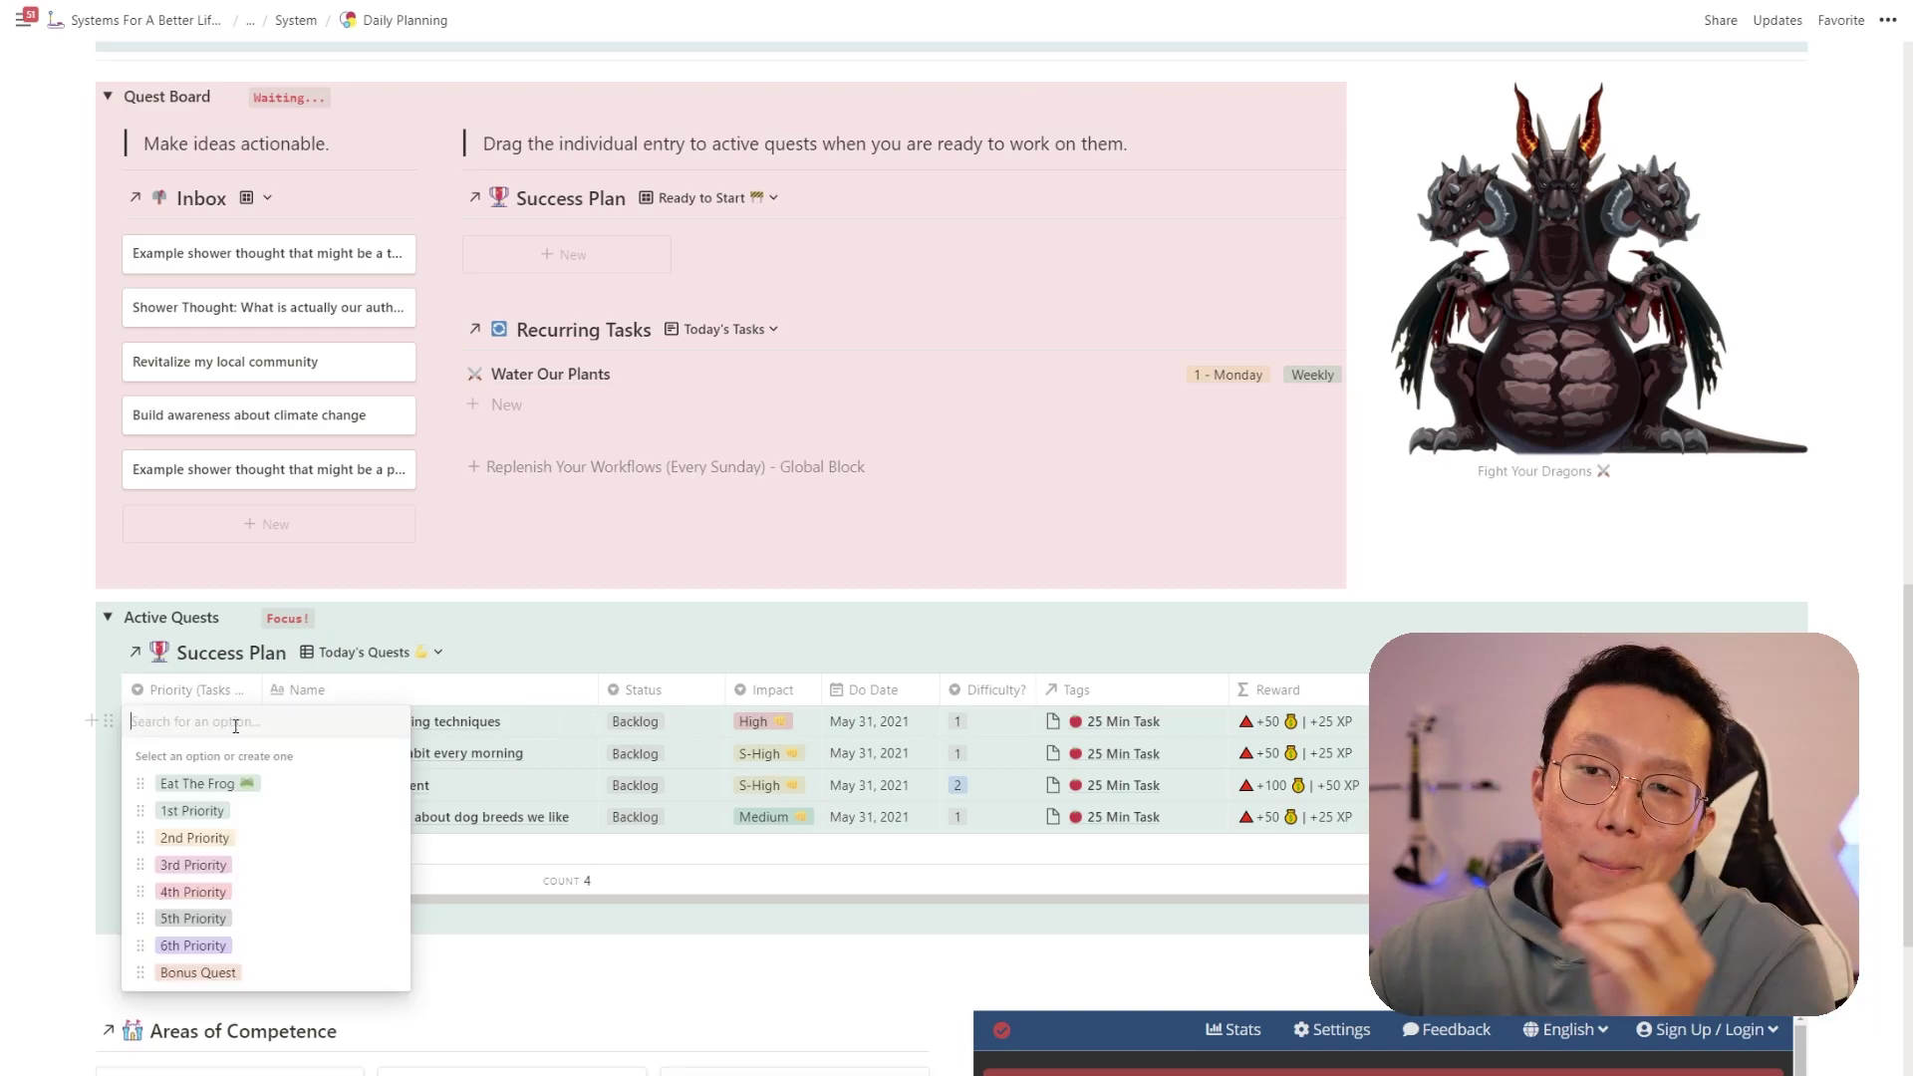
{"action": "left_click", "coordinate": [240, 783]}
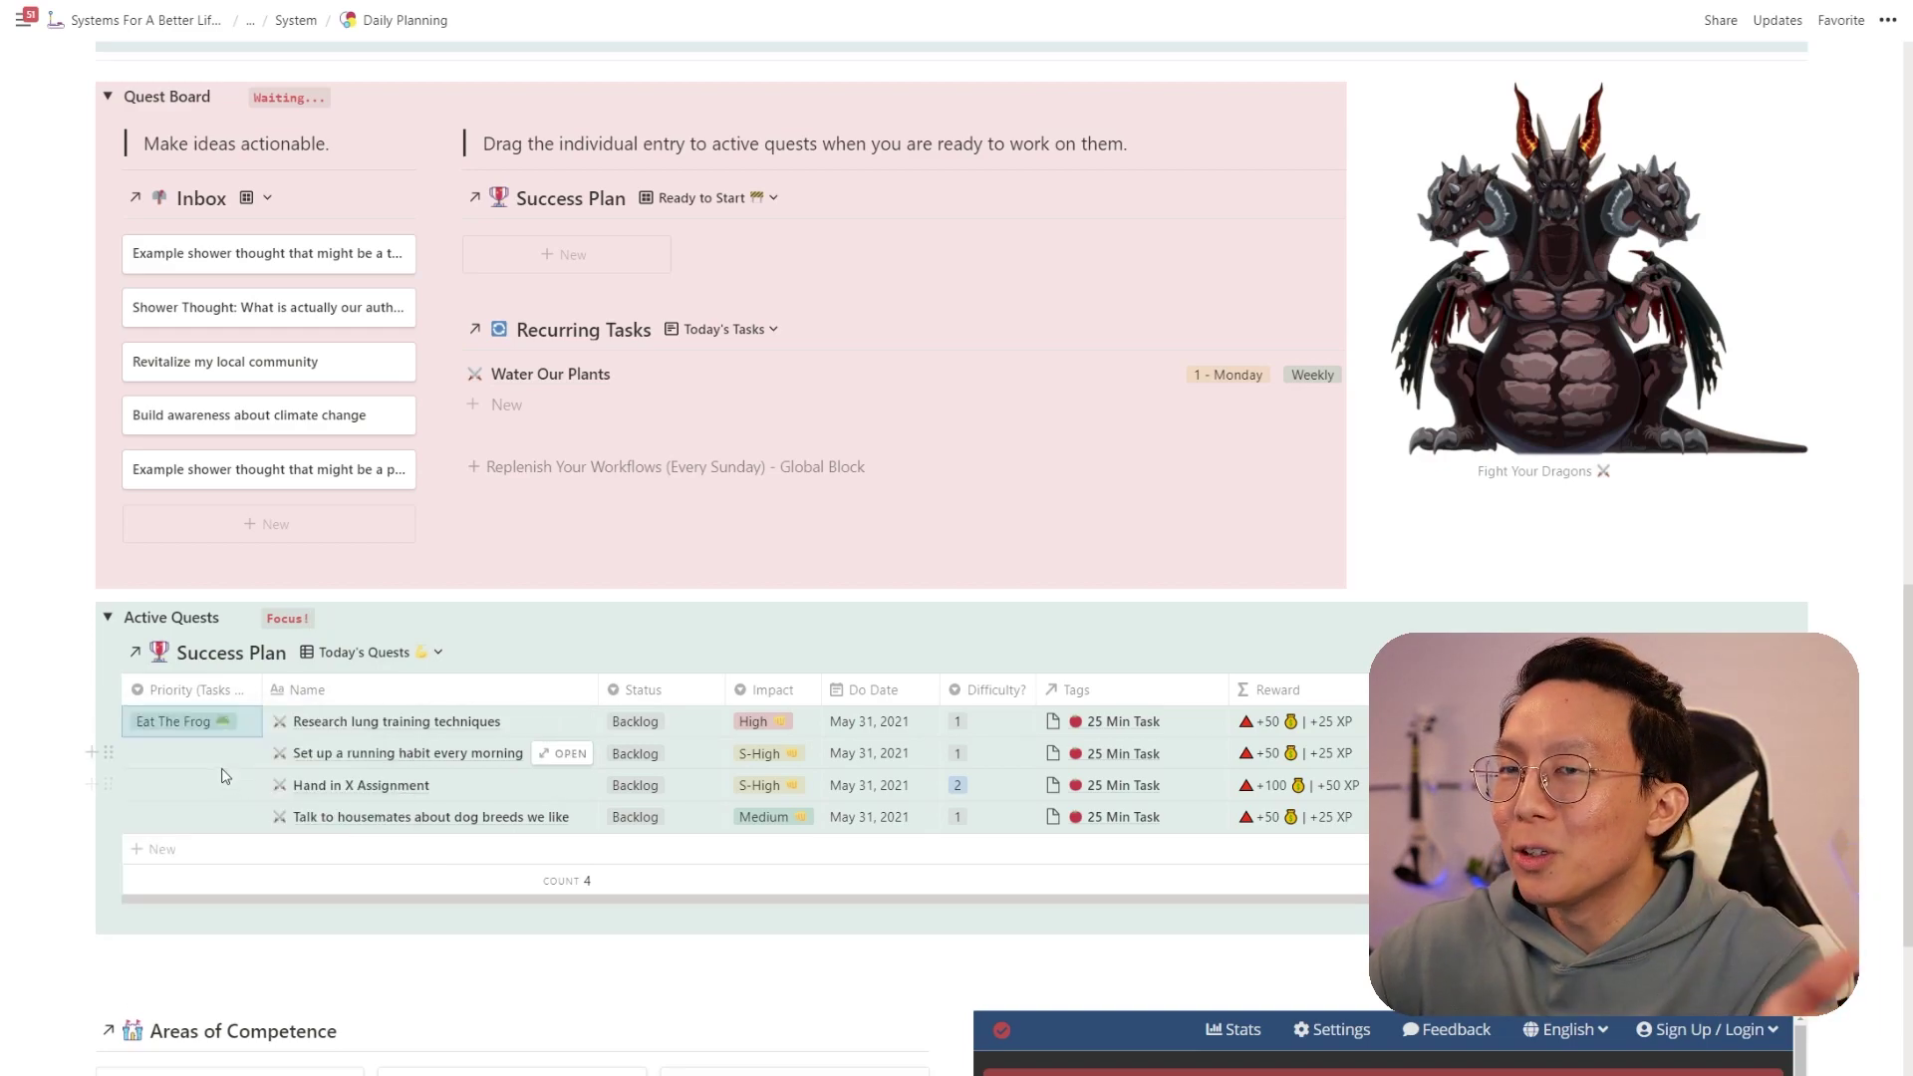
{"action": "left_click", "coordinate": [220, 789]}
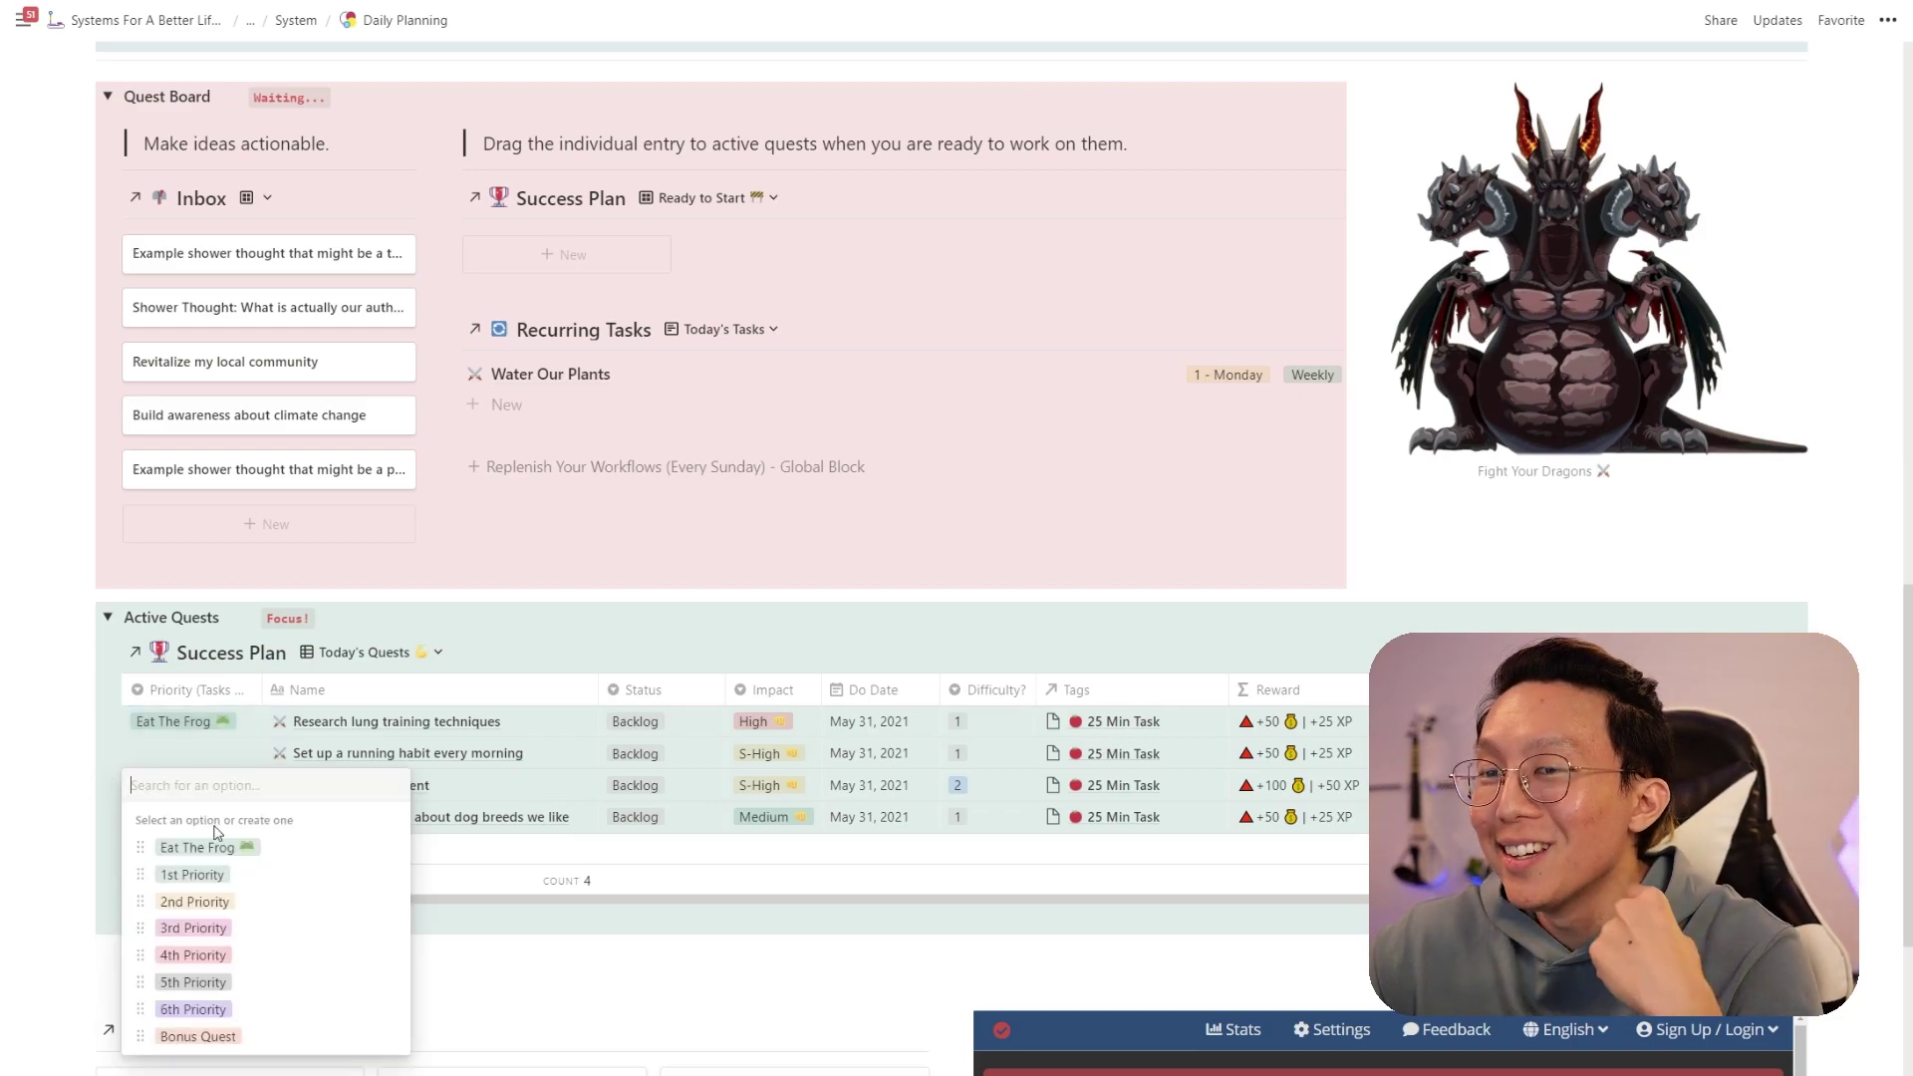
{"action": "left_click", "coordinate": [211, 874]}
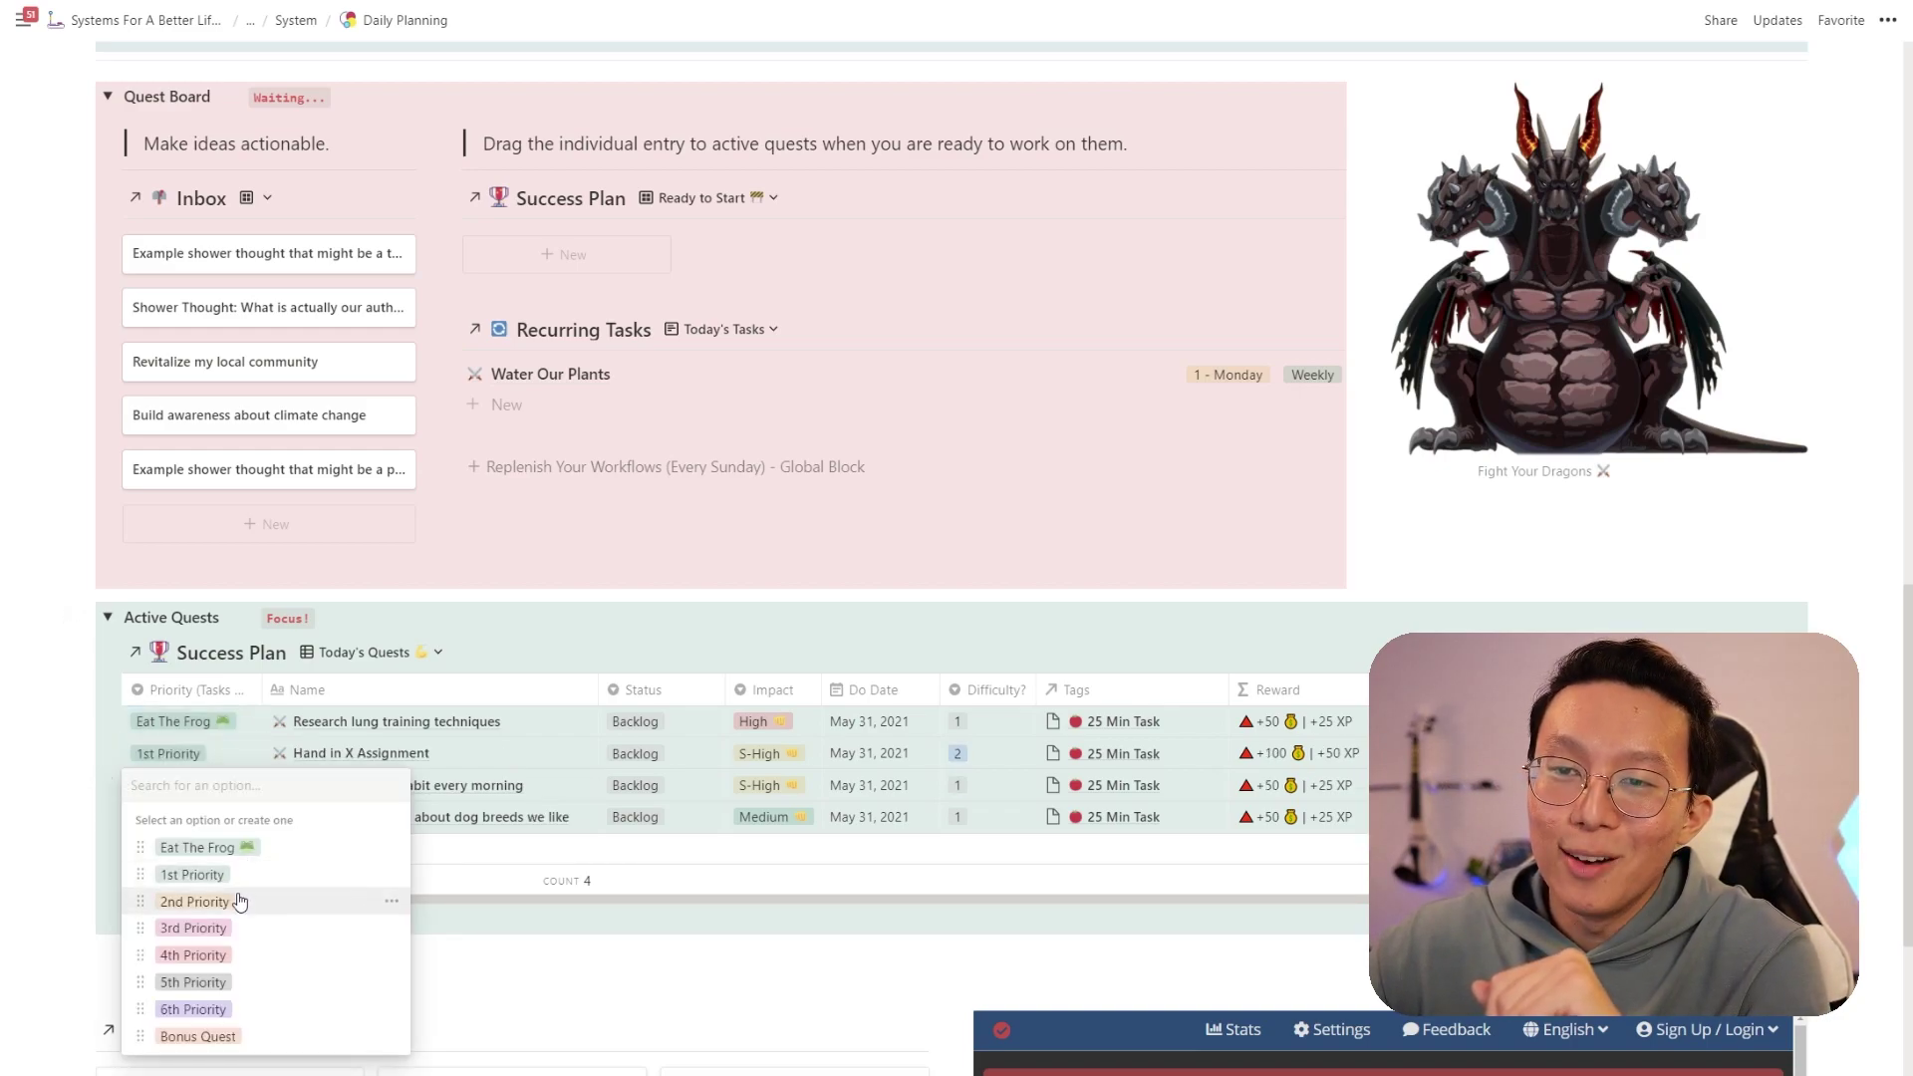
{"action": "left_click", "coordinate": [240, 902]}
{"action": "left_click", "coordinate": [184, 817]}
{"action": "left_click", "coordinate": [216, 962]}
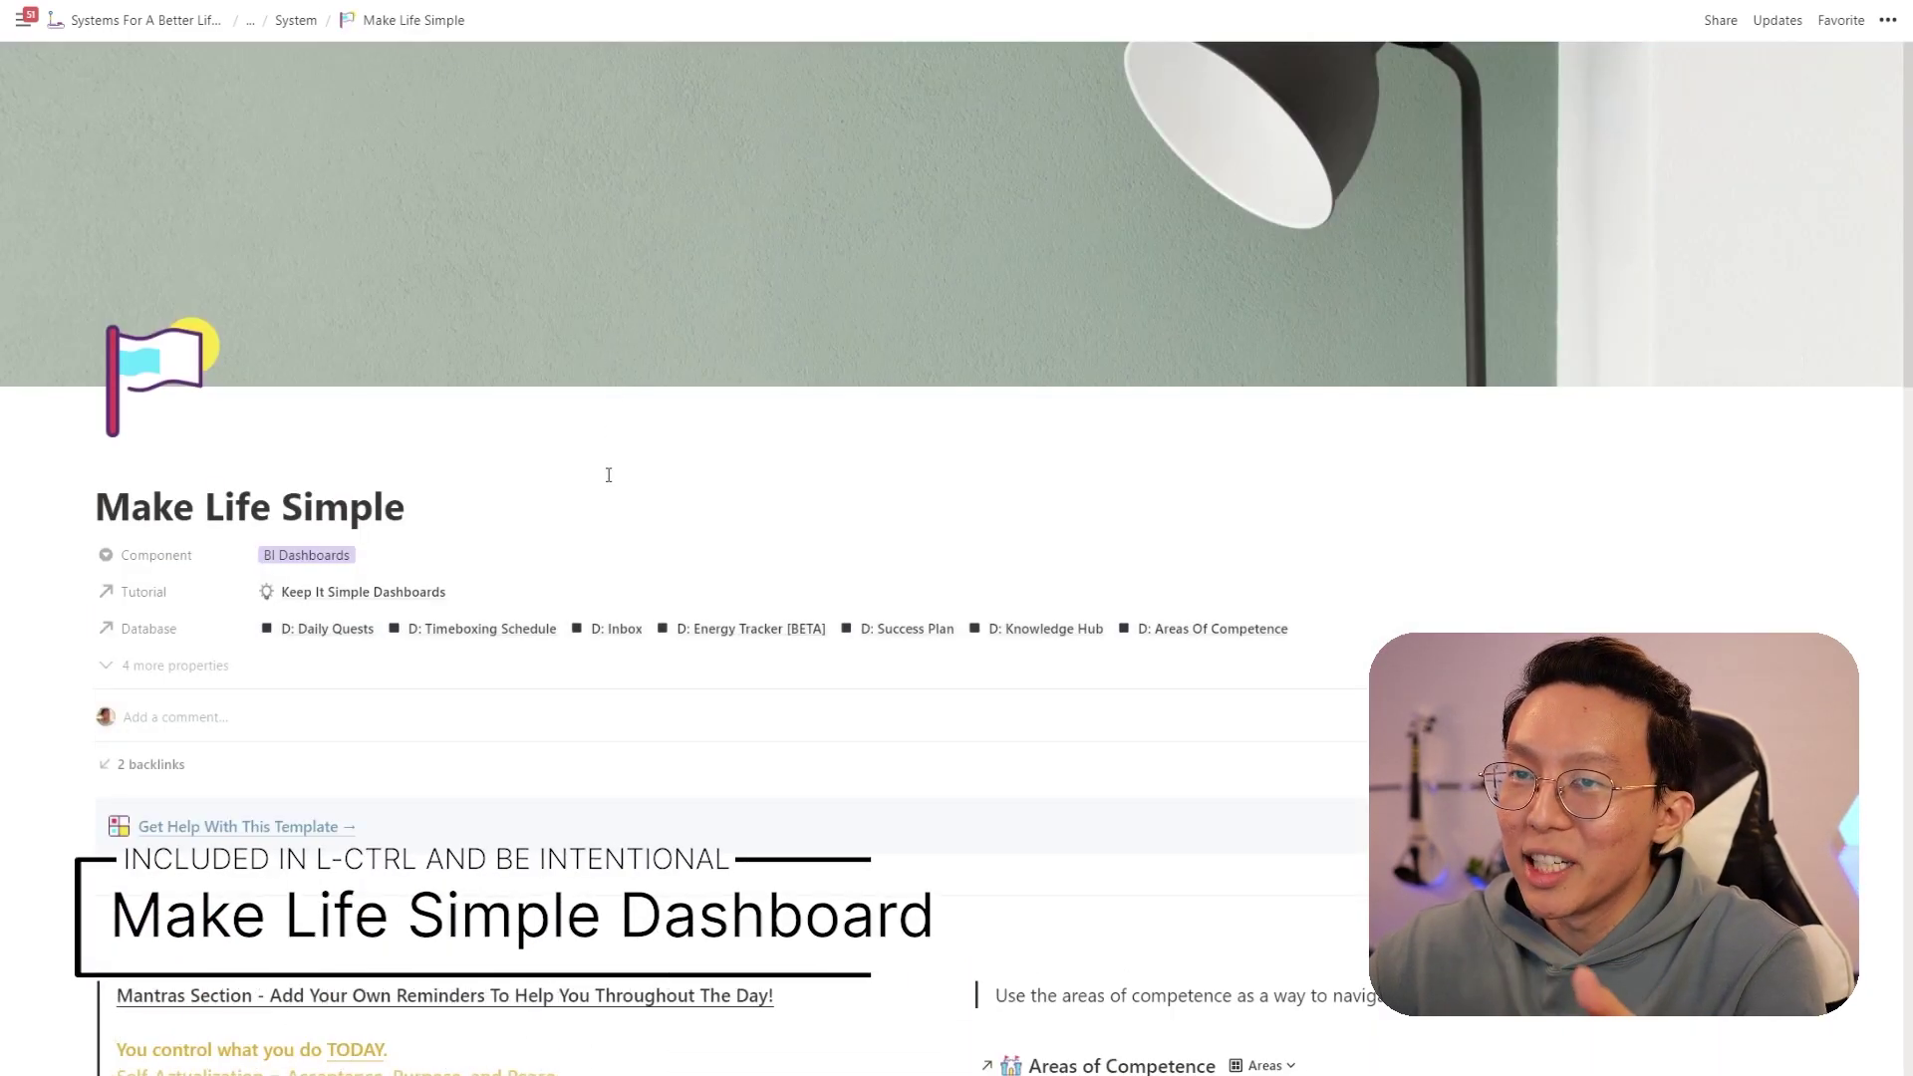
{"action": "scroll", "coordinate": [611, 482], "scroll_direction": "down", "scroll_amount": 2}
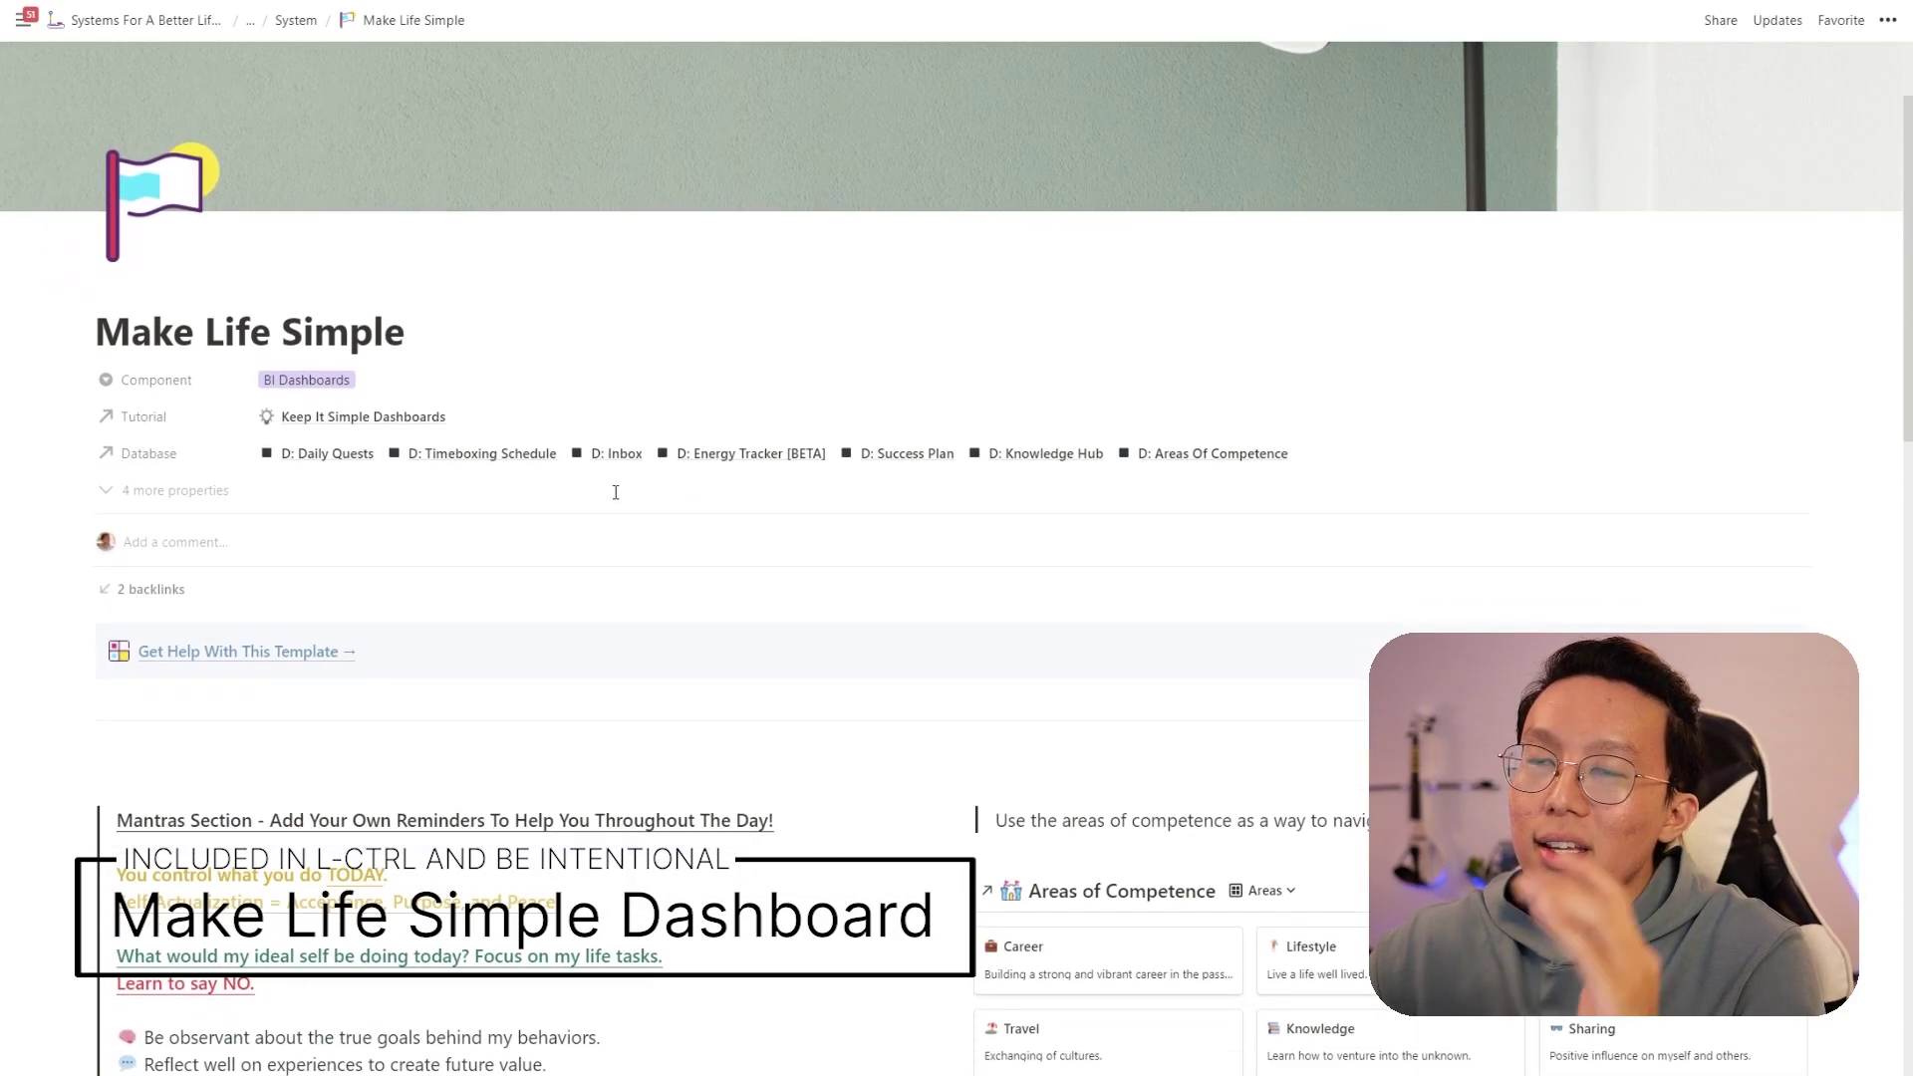
{"action": "scroll", "coordinate": [616, 504], "scroll_direction": "down", "scroll_amount": 8}
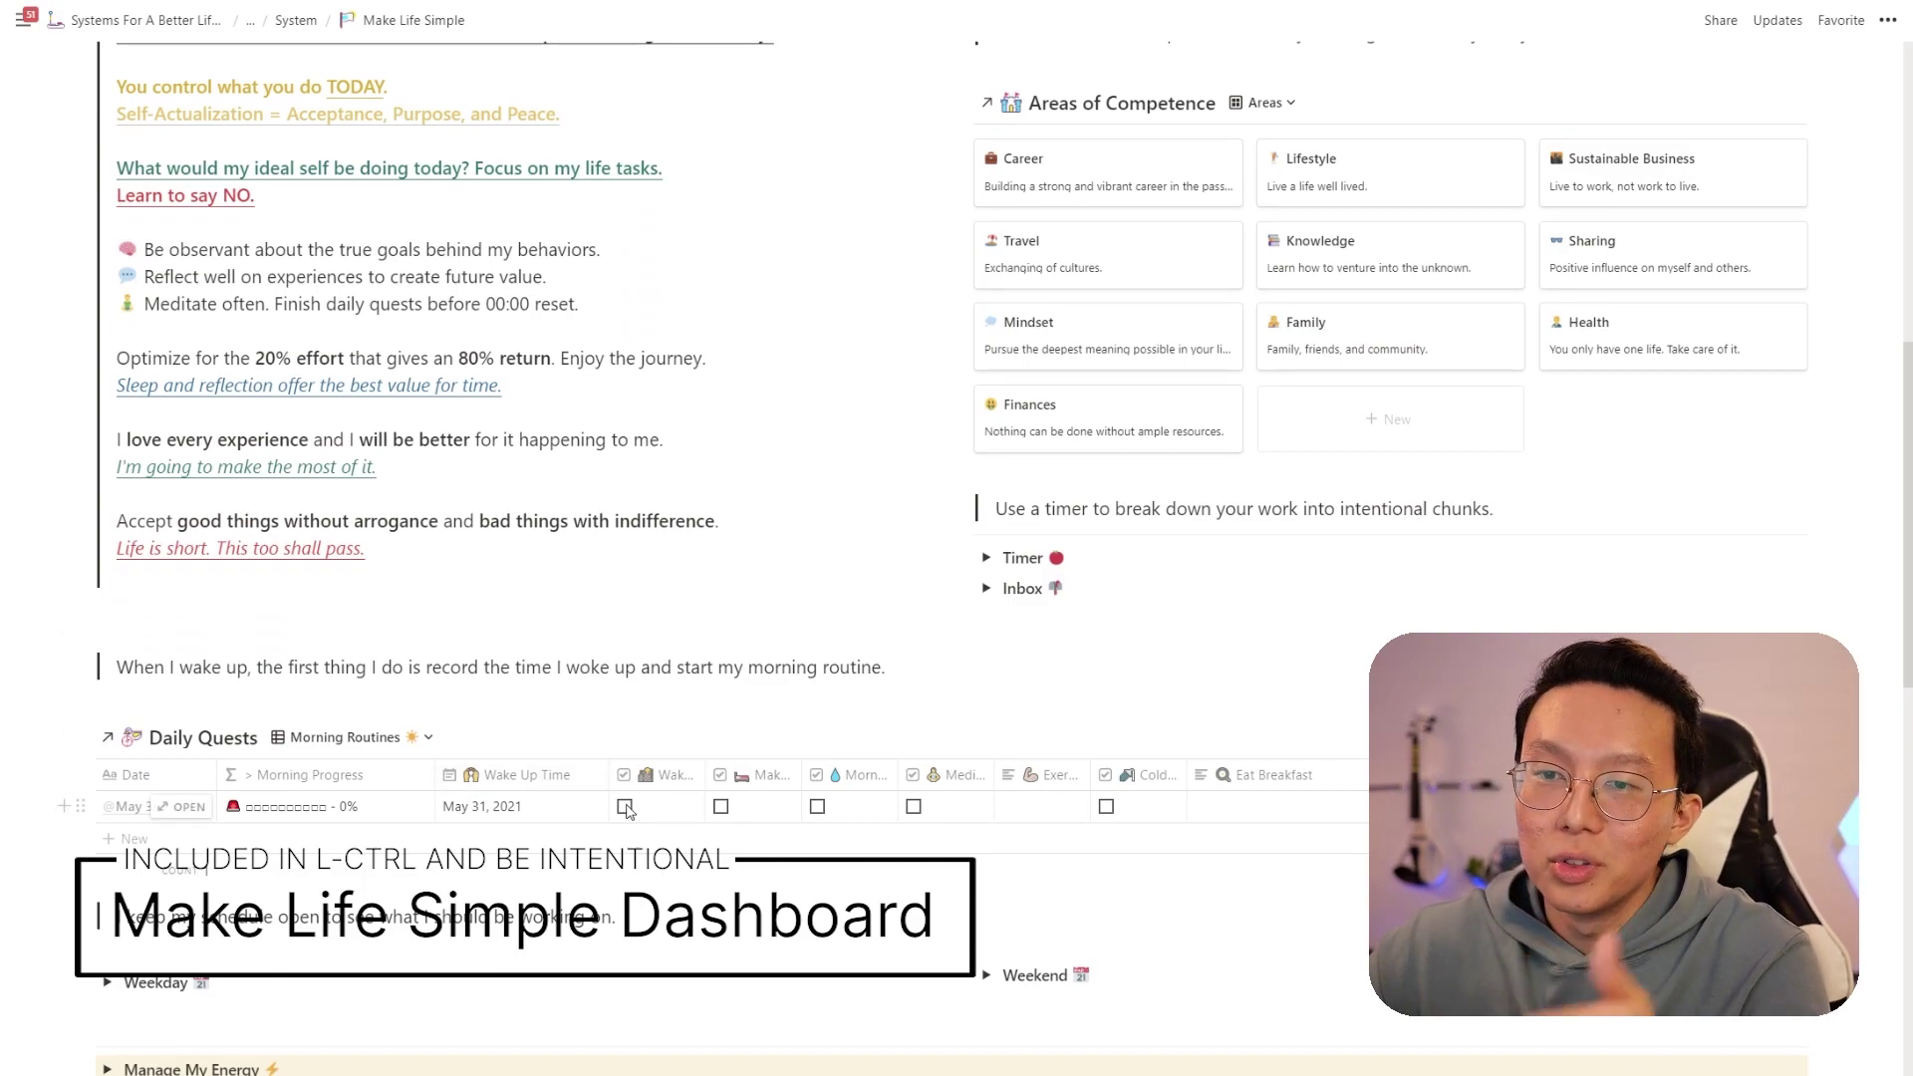
{"action": "scroll", "coordinate": [626, 810], "scroll_direction": "down", "scroll_amount": 10}
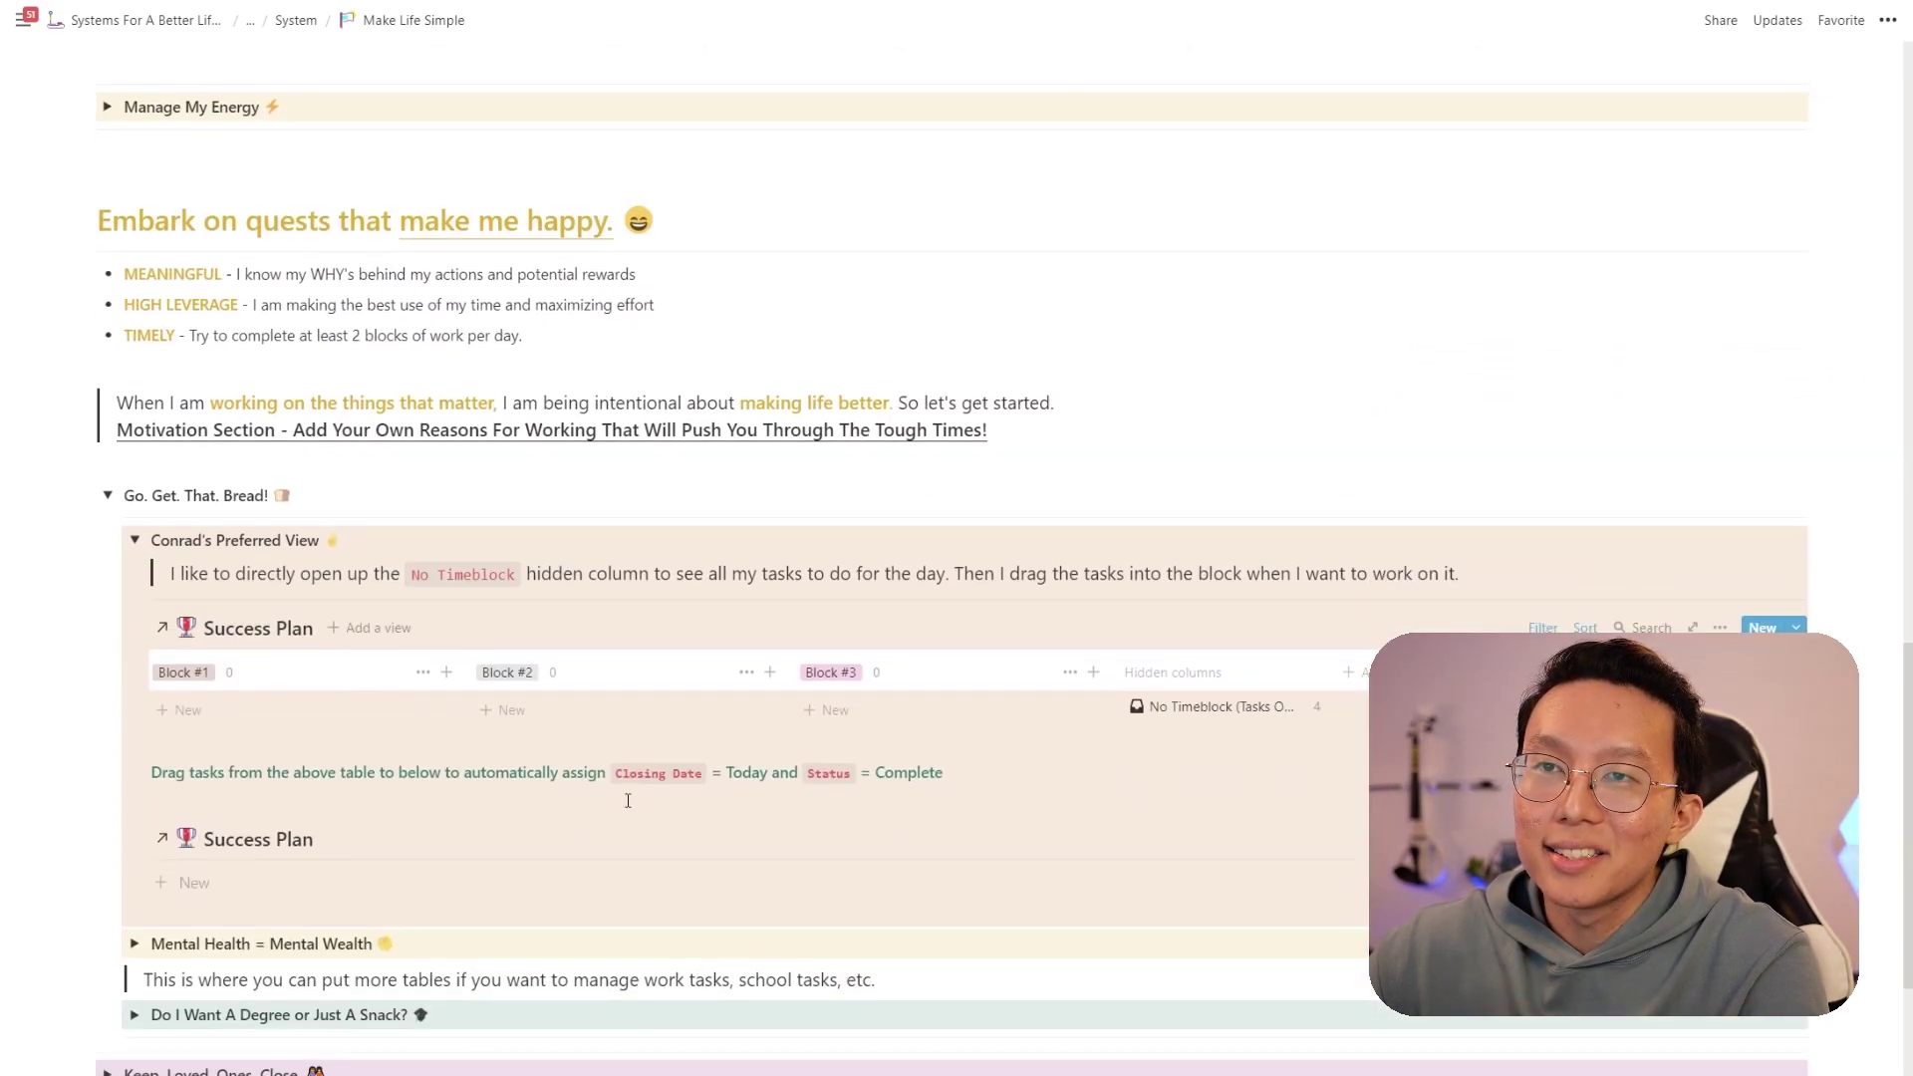
{"action": "scroll", "coordinate": [628, 801], "scroll_direction": "down", "scroll_amount": 1}
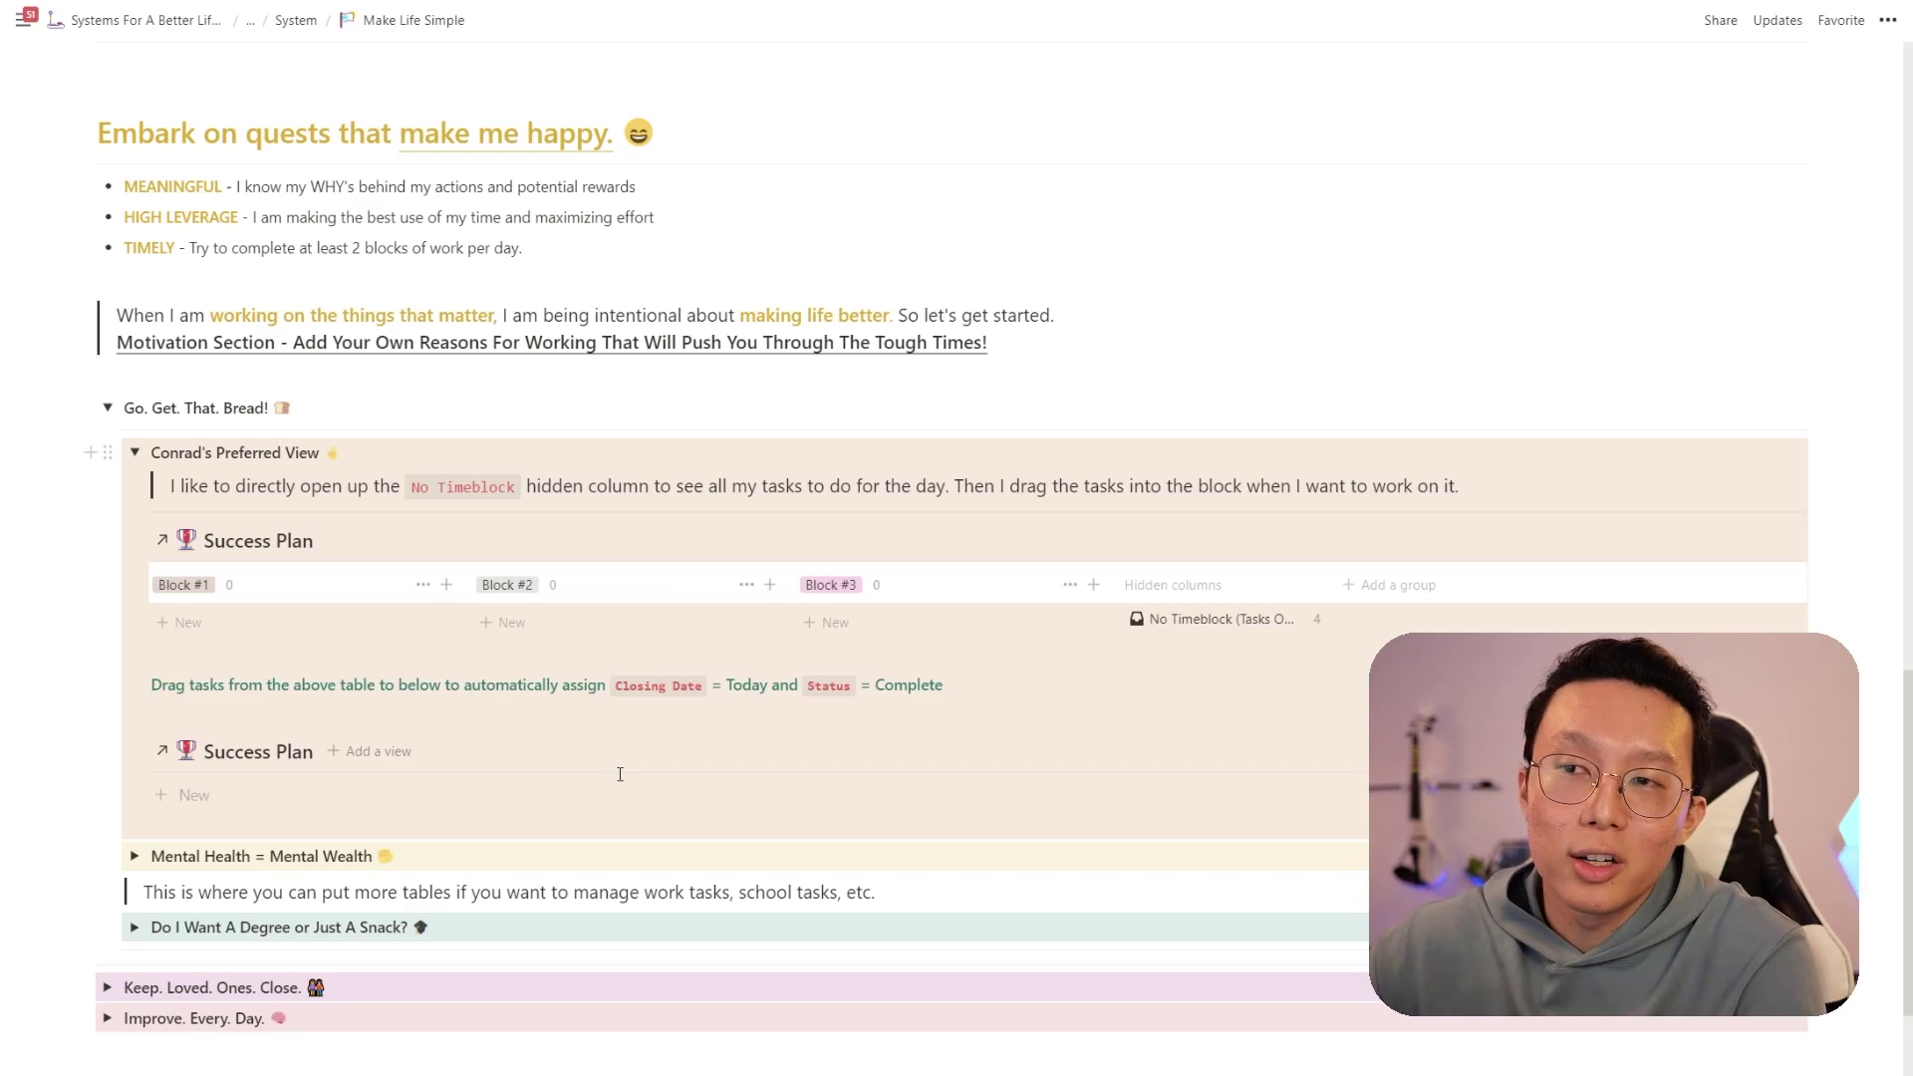
- Timeblock tasks: lung training to Block #1, X Assignment to Block #2, running and dog breeds to Block #3
{"action": "left_click", "coordinate": [1204, 619]}
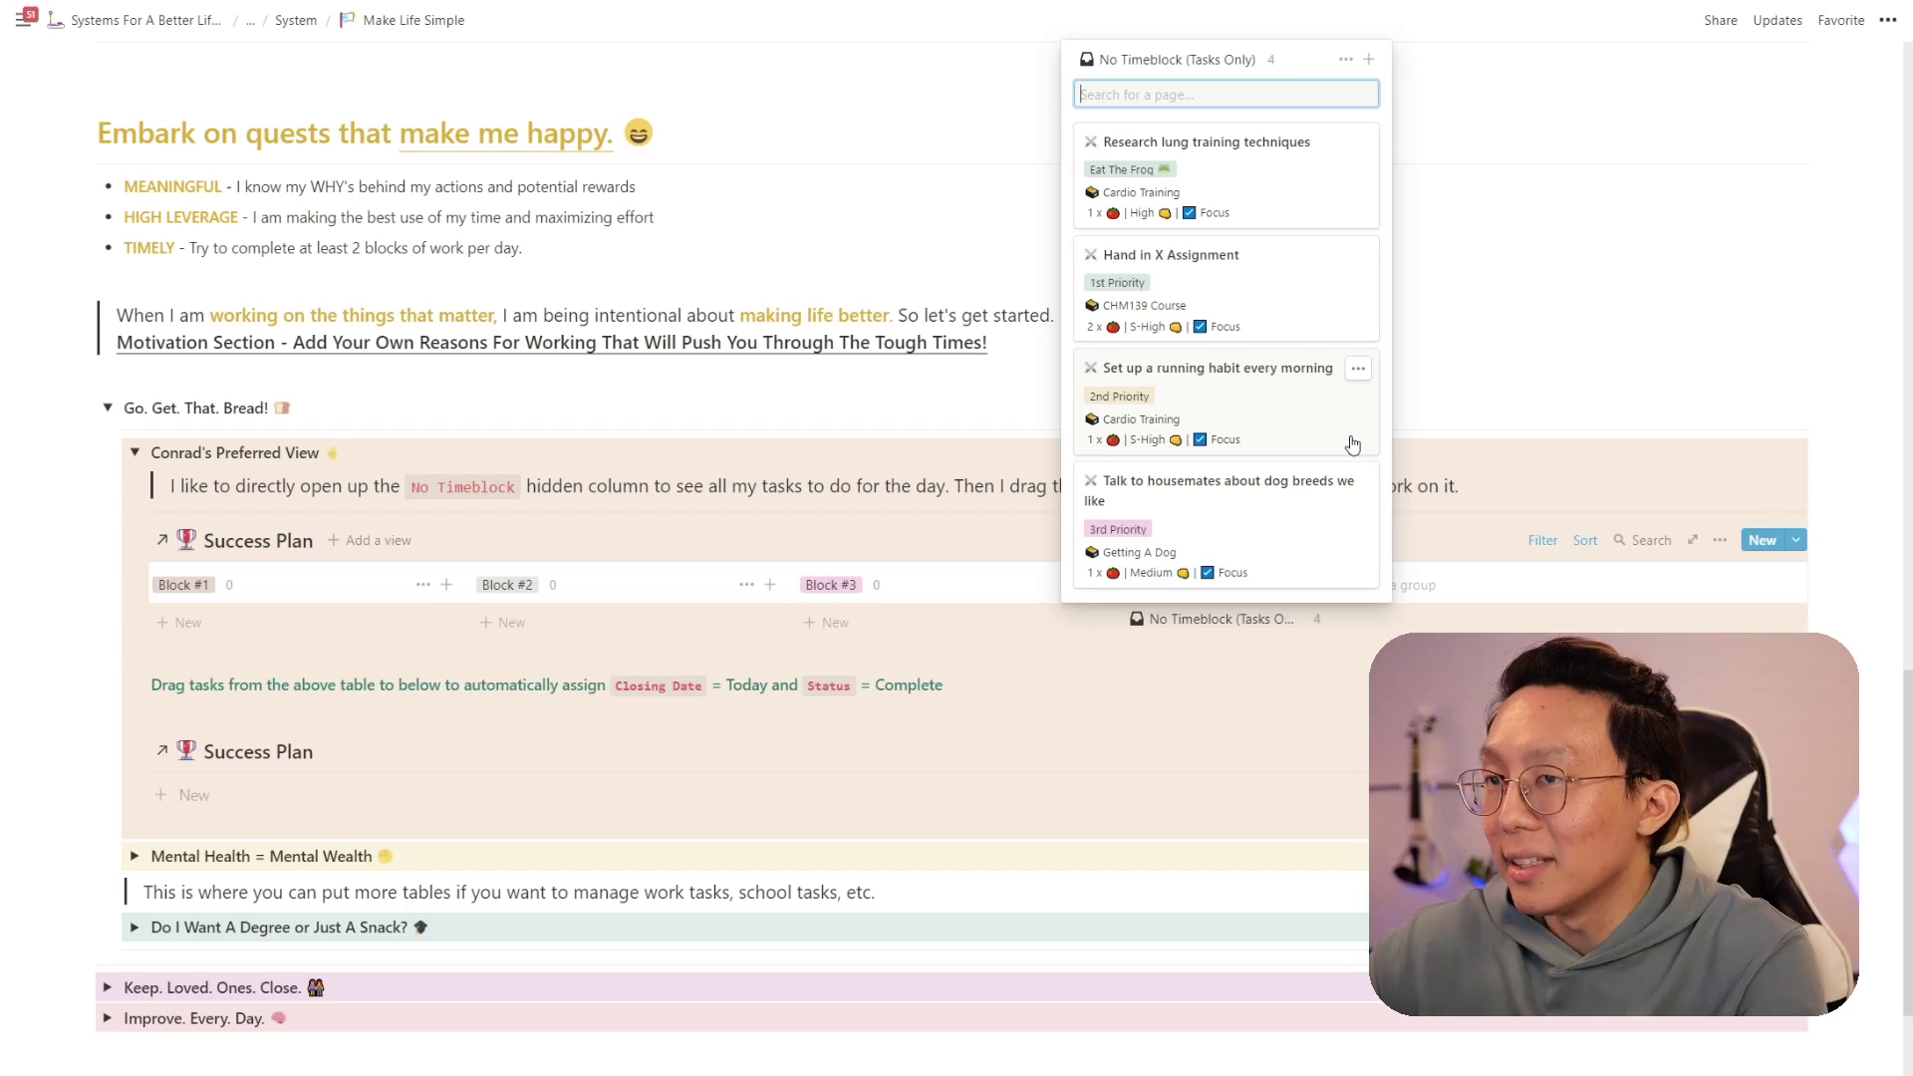
{"action": "left_click_drag", "start_coordinate": [1171, 212], "coordinate": [319, 626]}
{"action": "left_click_drag", "start_coordinate": [1146, 264], "coordinate": [637, 638]}
{"action": "left_click_drag", "start_coordinate": [1156, 394], "coordinate": [902, 591]}
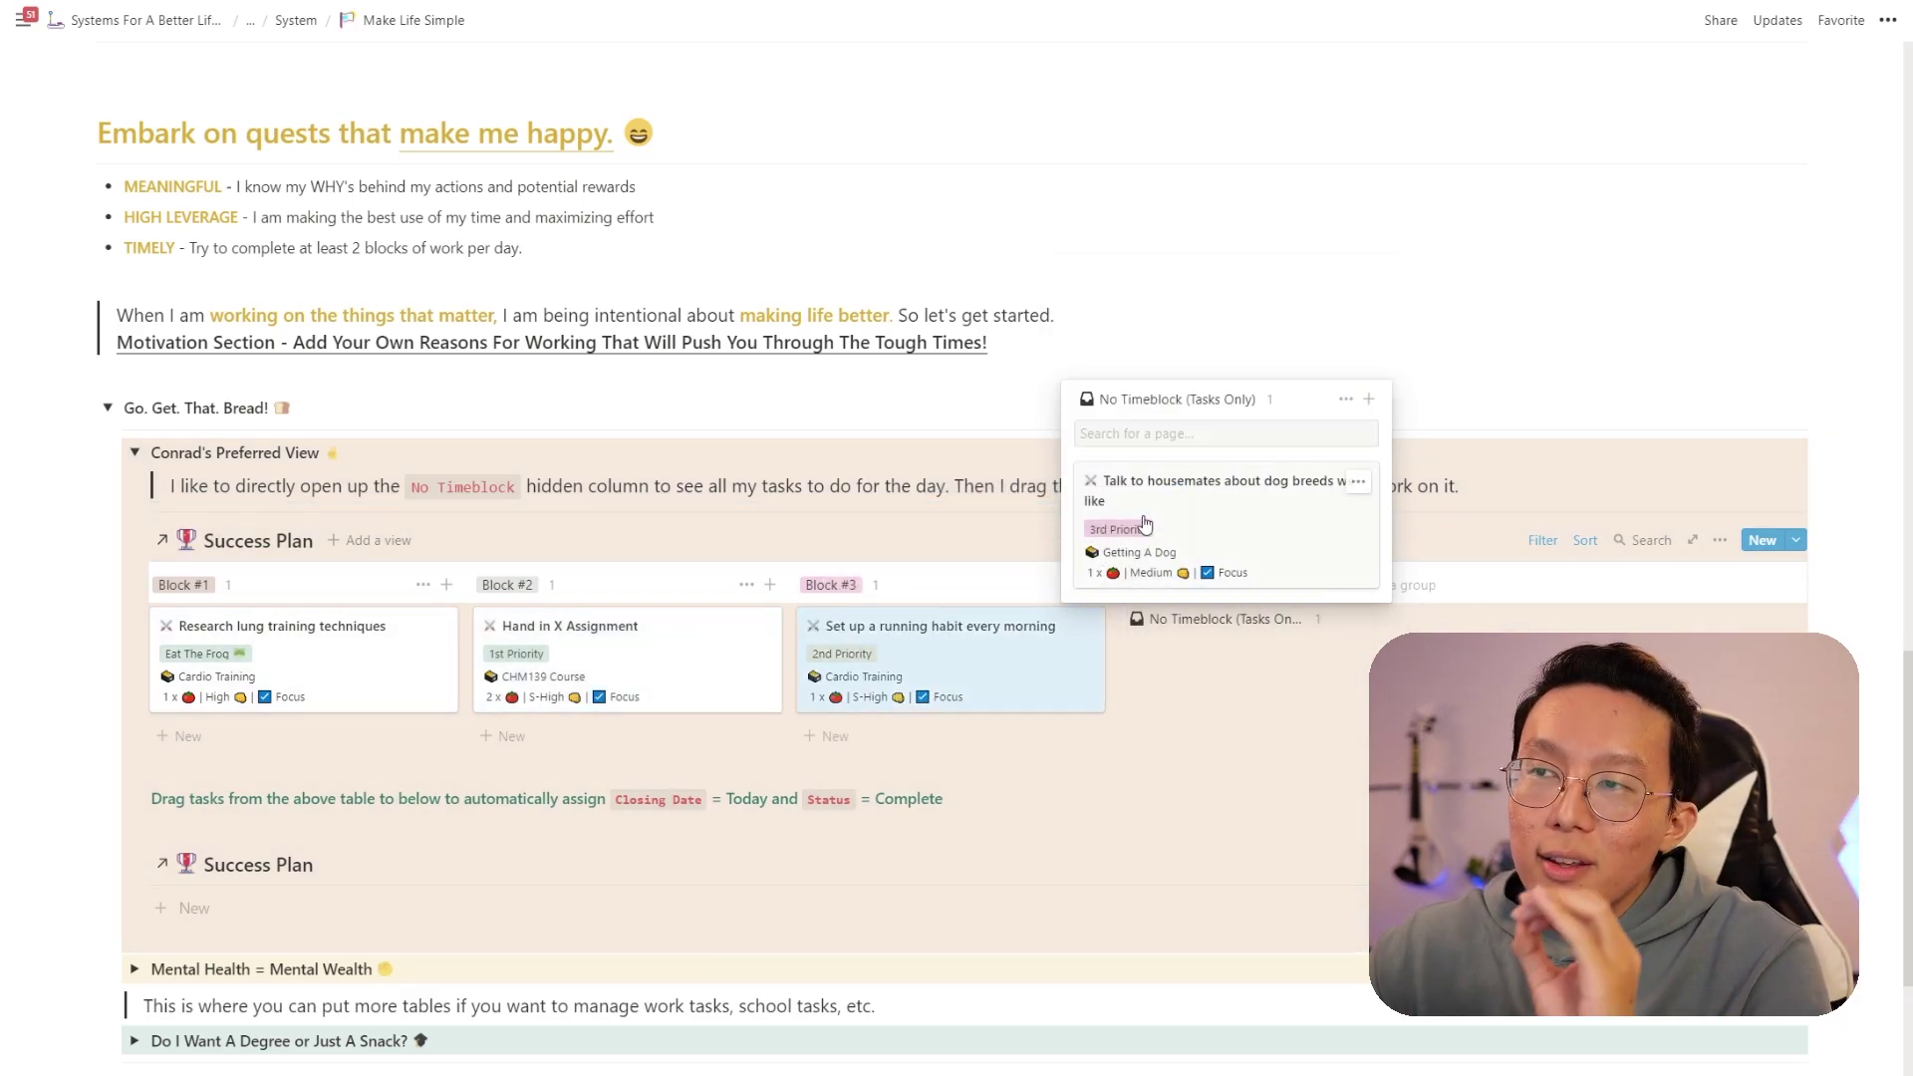
{"action": "left_click_drag", "start_coordinate": [1246, 488], "coordinate": [921, 695]}
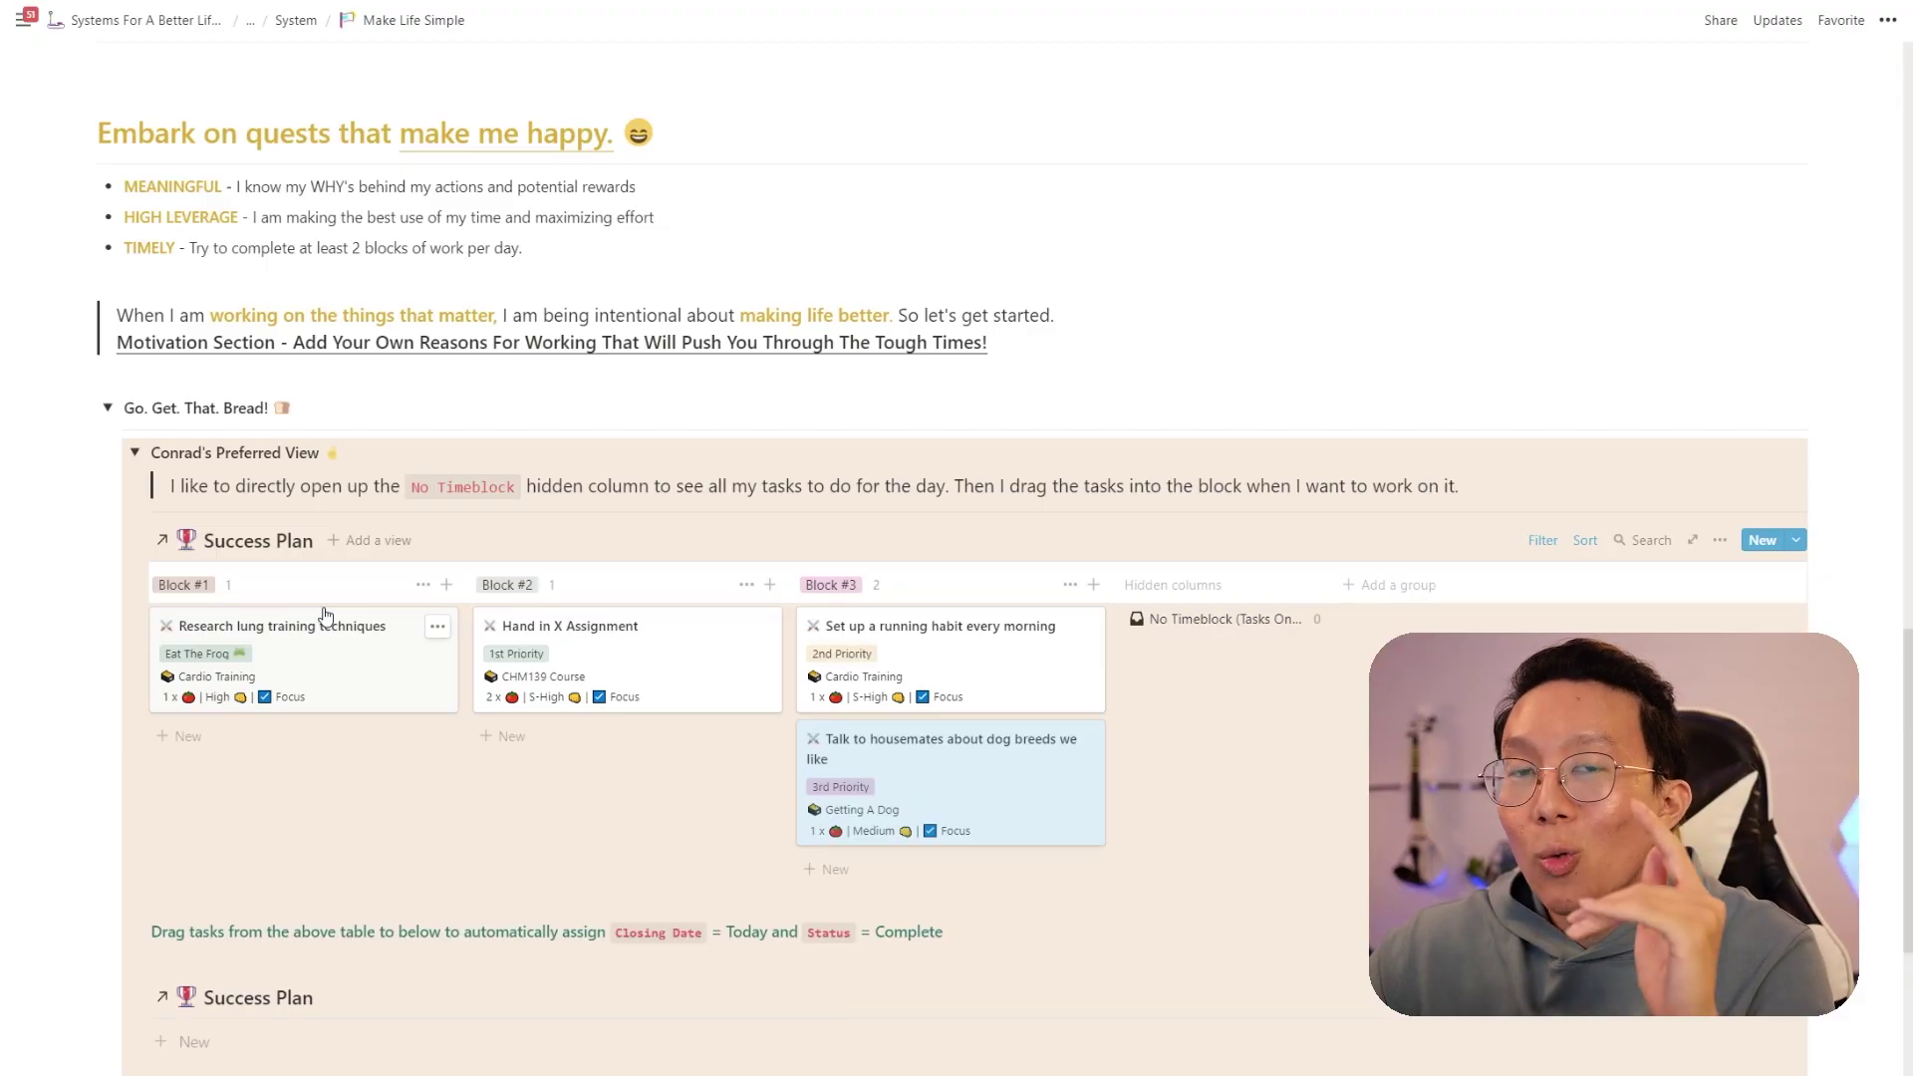
- Drag Research lung training techniques into the lower Success Plan to mark it Complete
{"action": "left_click_drag", "start_coordinate": [317, 680], "coordinate": [398, 1032]}
{"action": "scroll", "coordinate": [540, 787], "scroll_direction": "down", "scroll_amount": 6}
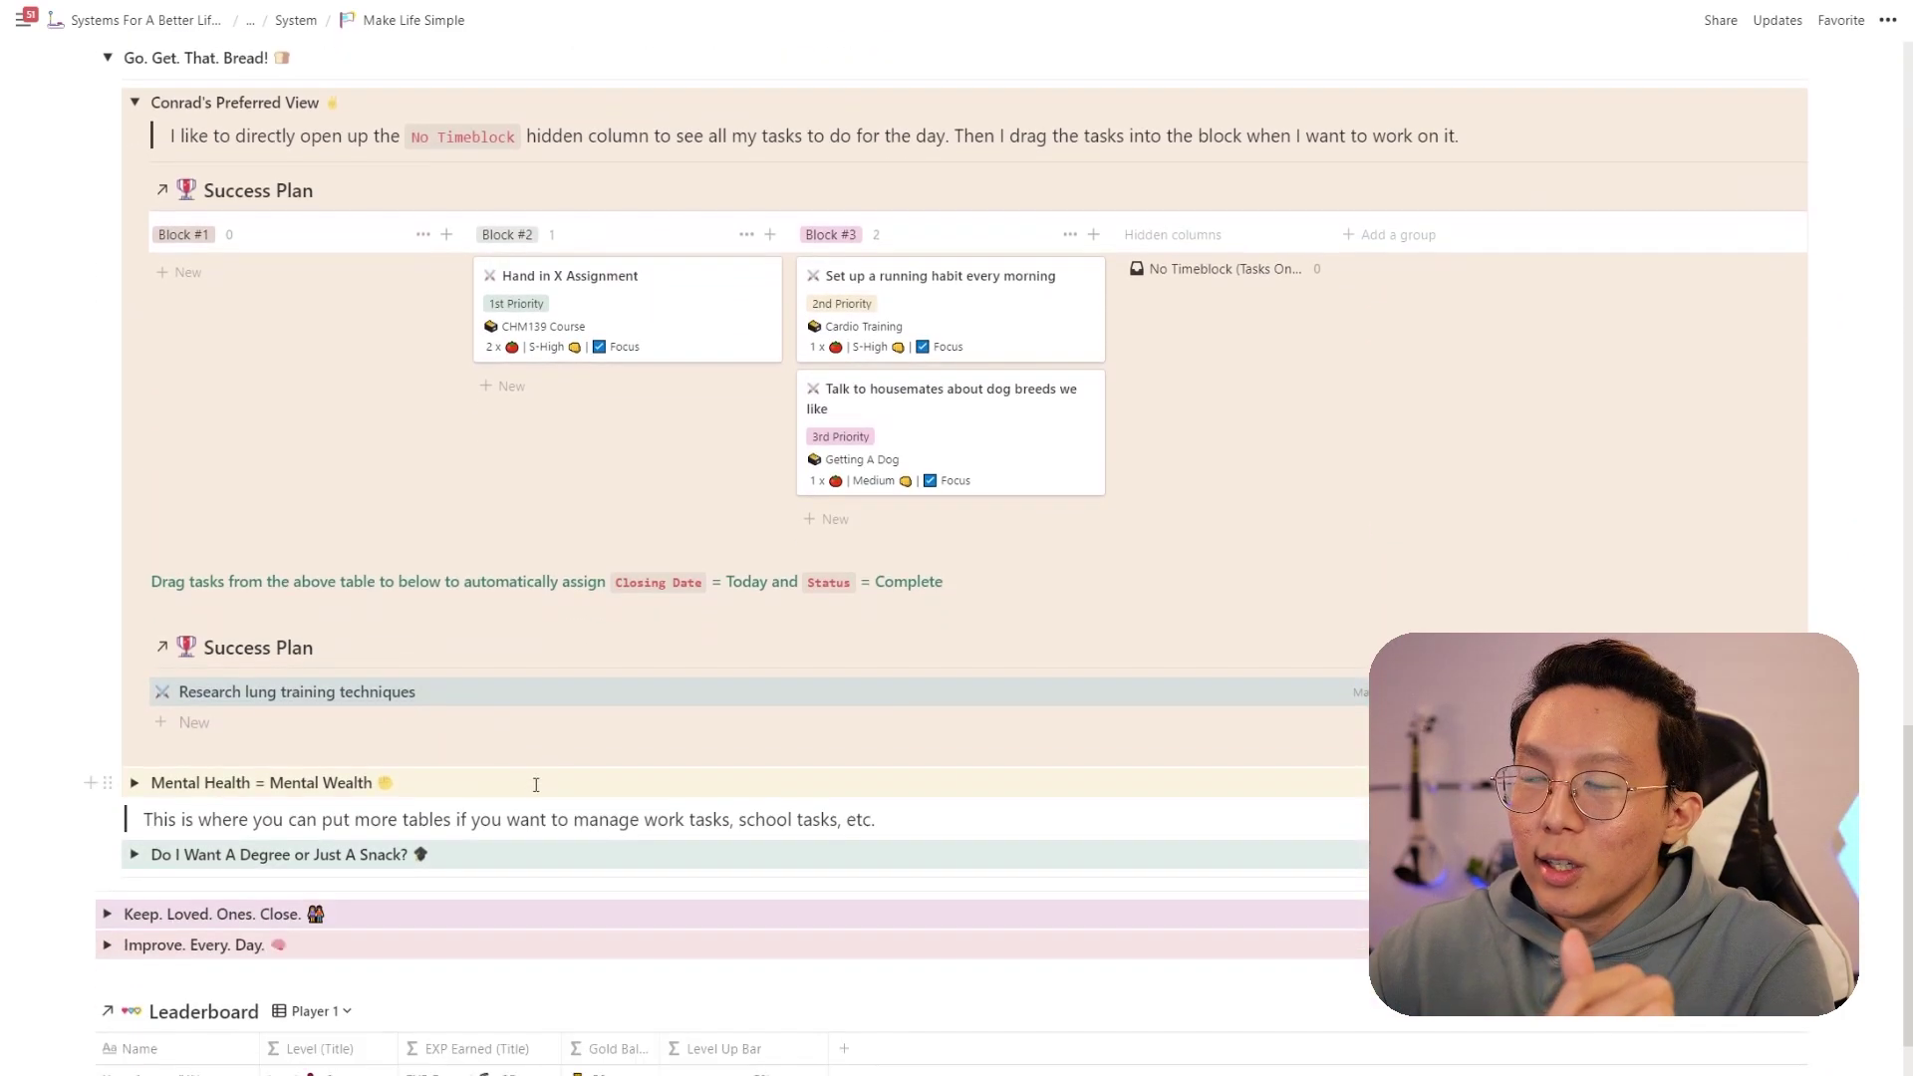
{"action": "scroll", "coordinate": [539, 787], "scroll_direction": "down", "scroll_amount": 1}
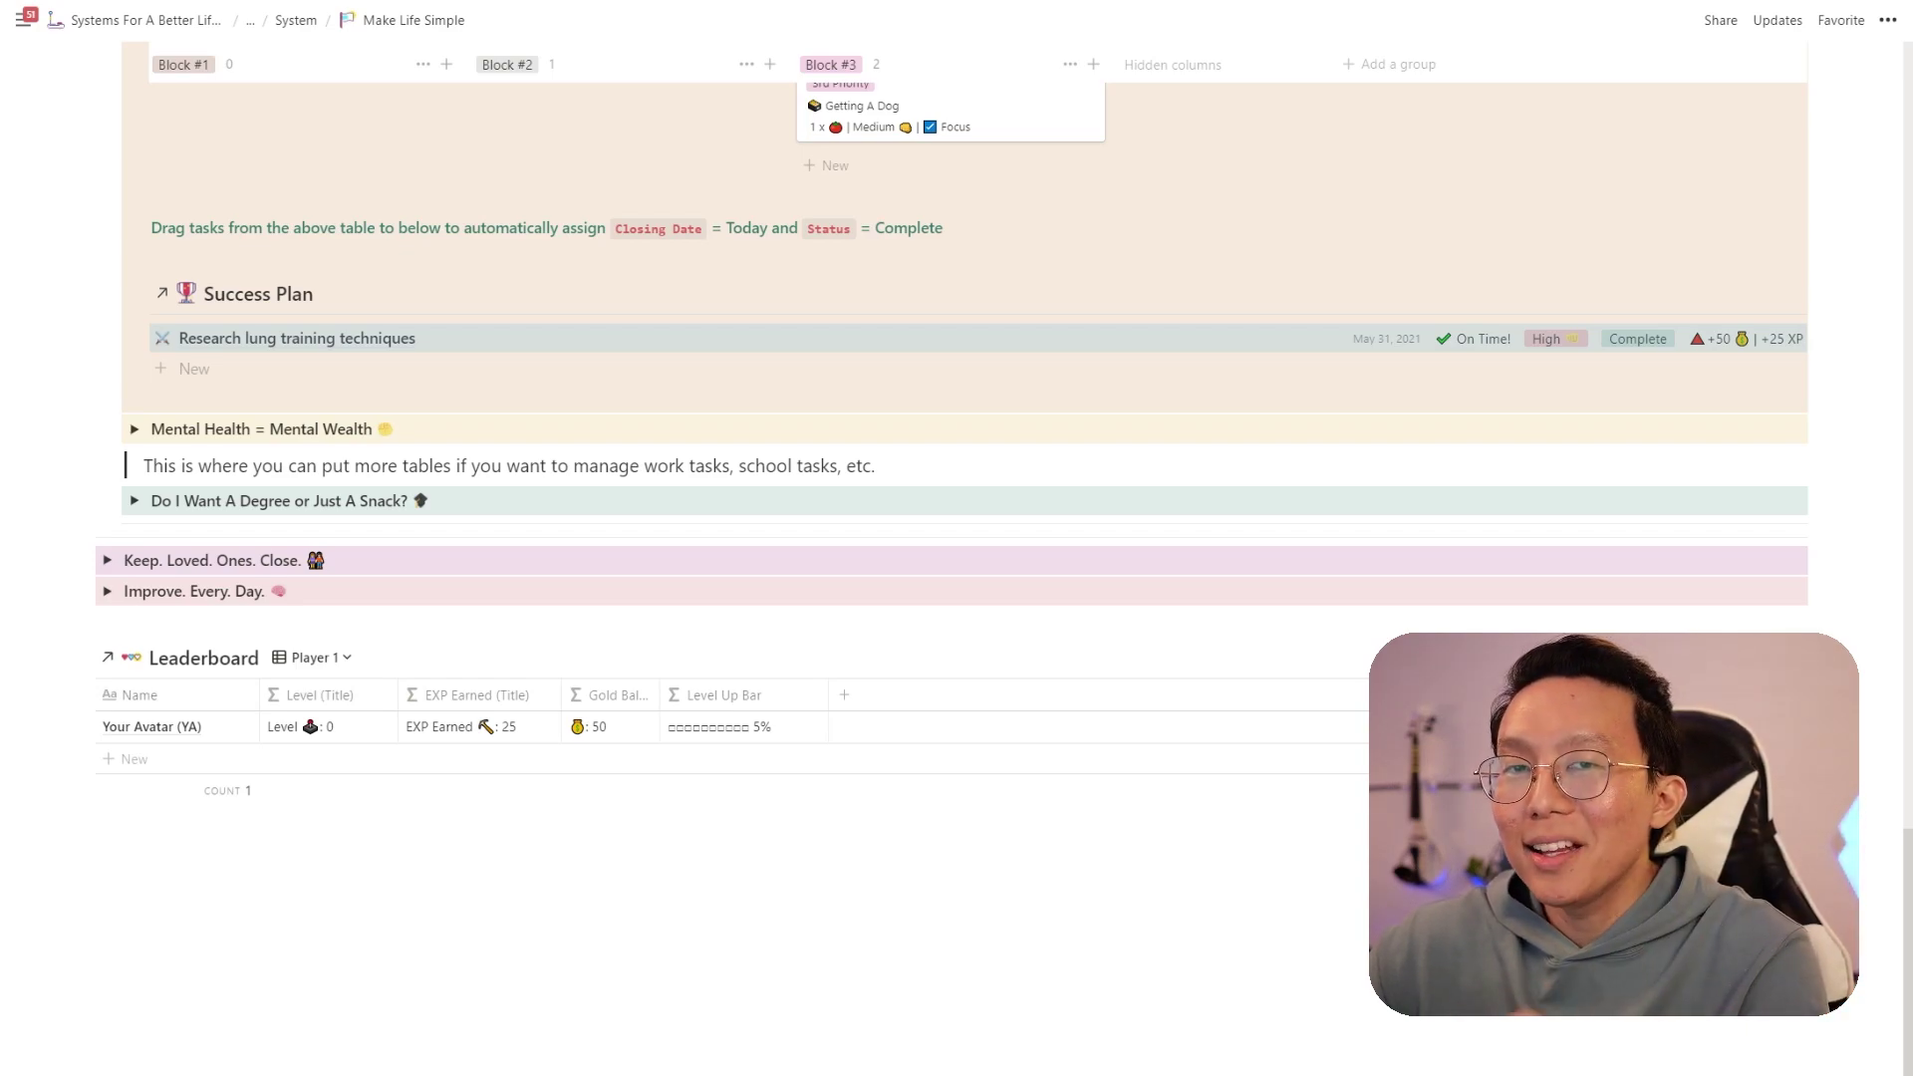
{"action": "scroll", "coordinate": [773, 665], "scroll_direction": "up", "scroll_amount": 4}
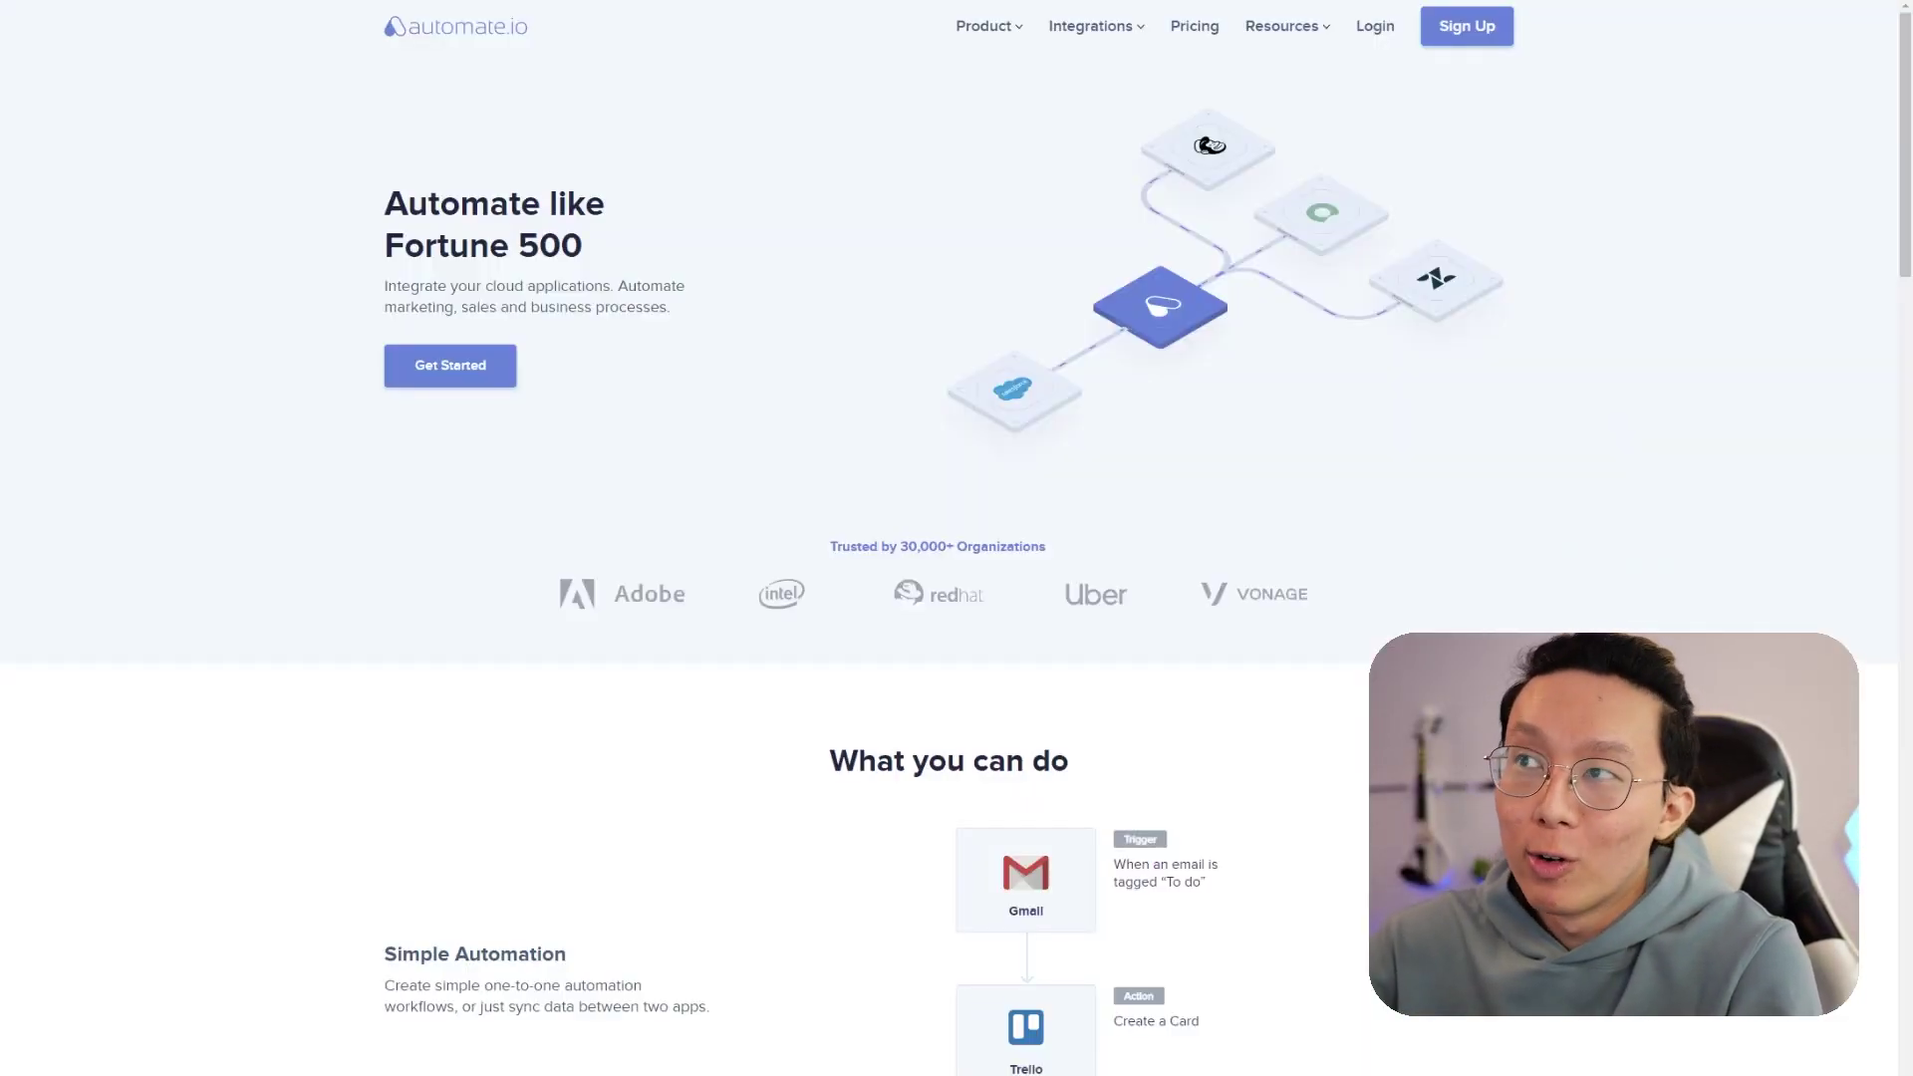
- Start signing up for an Automate.io account from the homepage
{"action": "left_click", "coordinate": [1506, 32]}
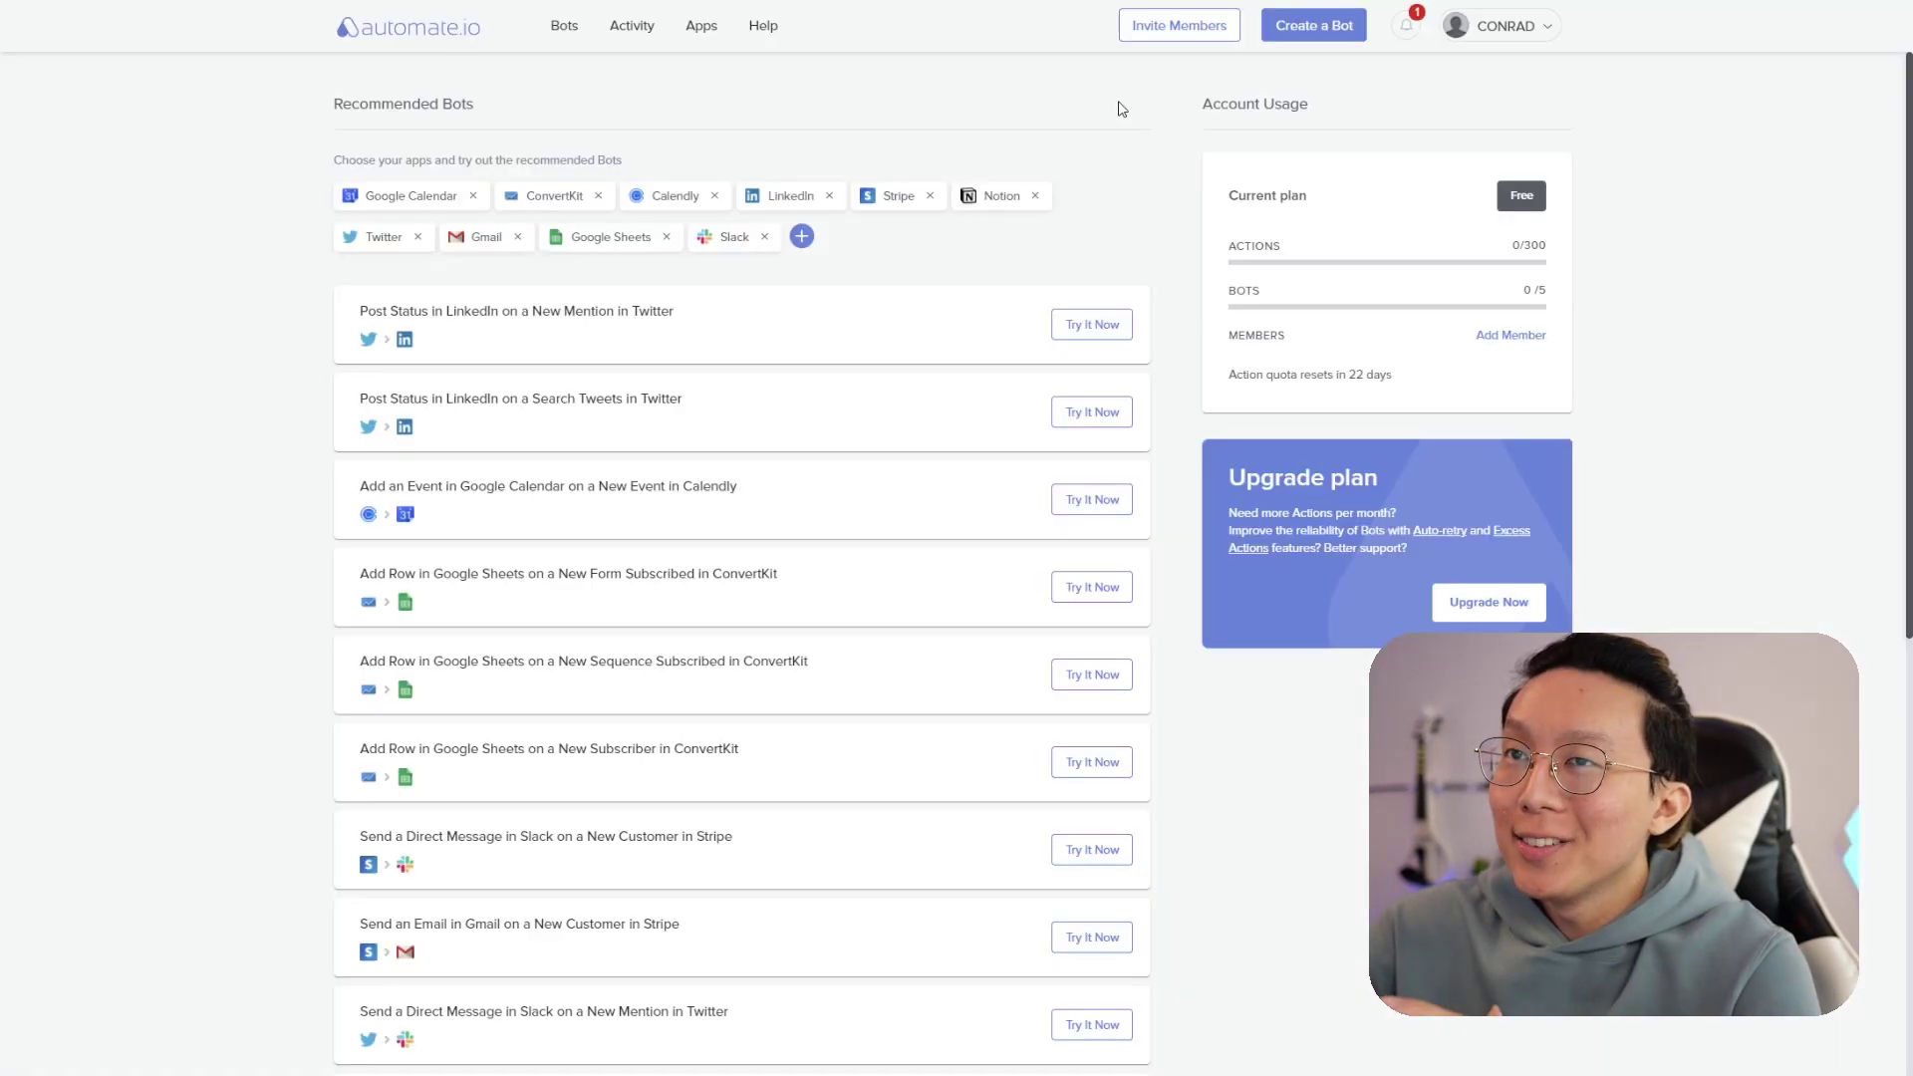
- Create a new bot with Google Calendar as trigger app and begin authorizing it
{"action": "left_click", "coordinate": [1308, 36]}
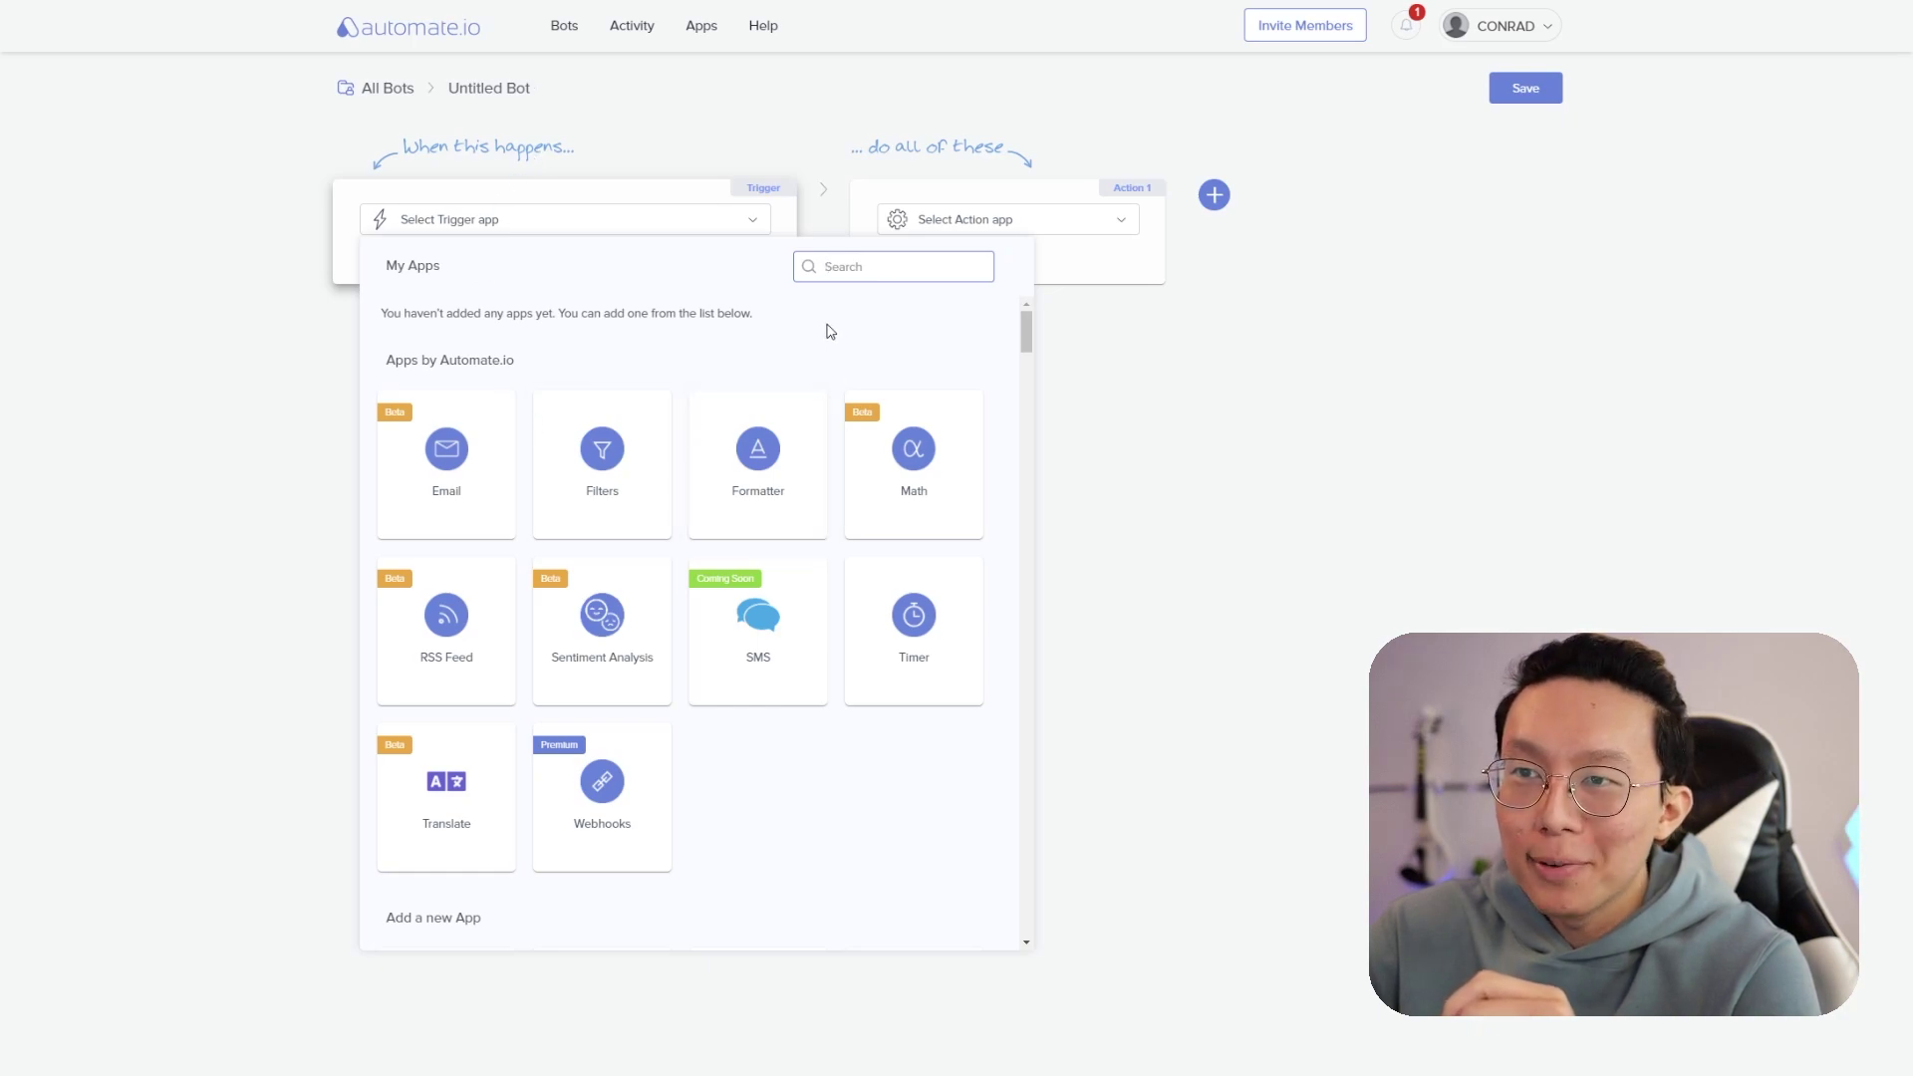
{"action": "left_click", "coordinate": [868, 272]}
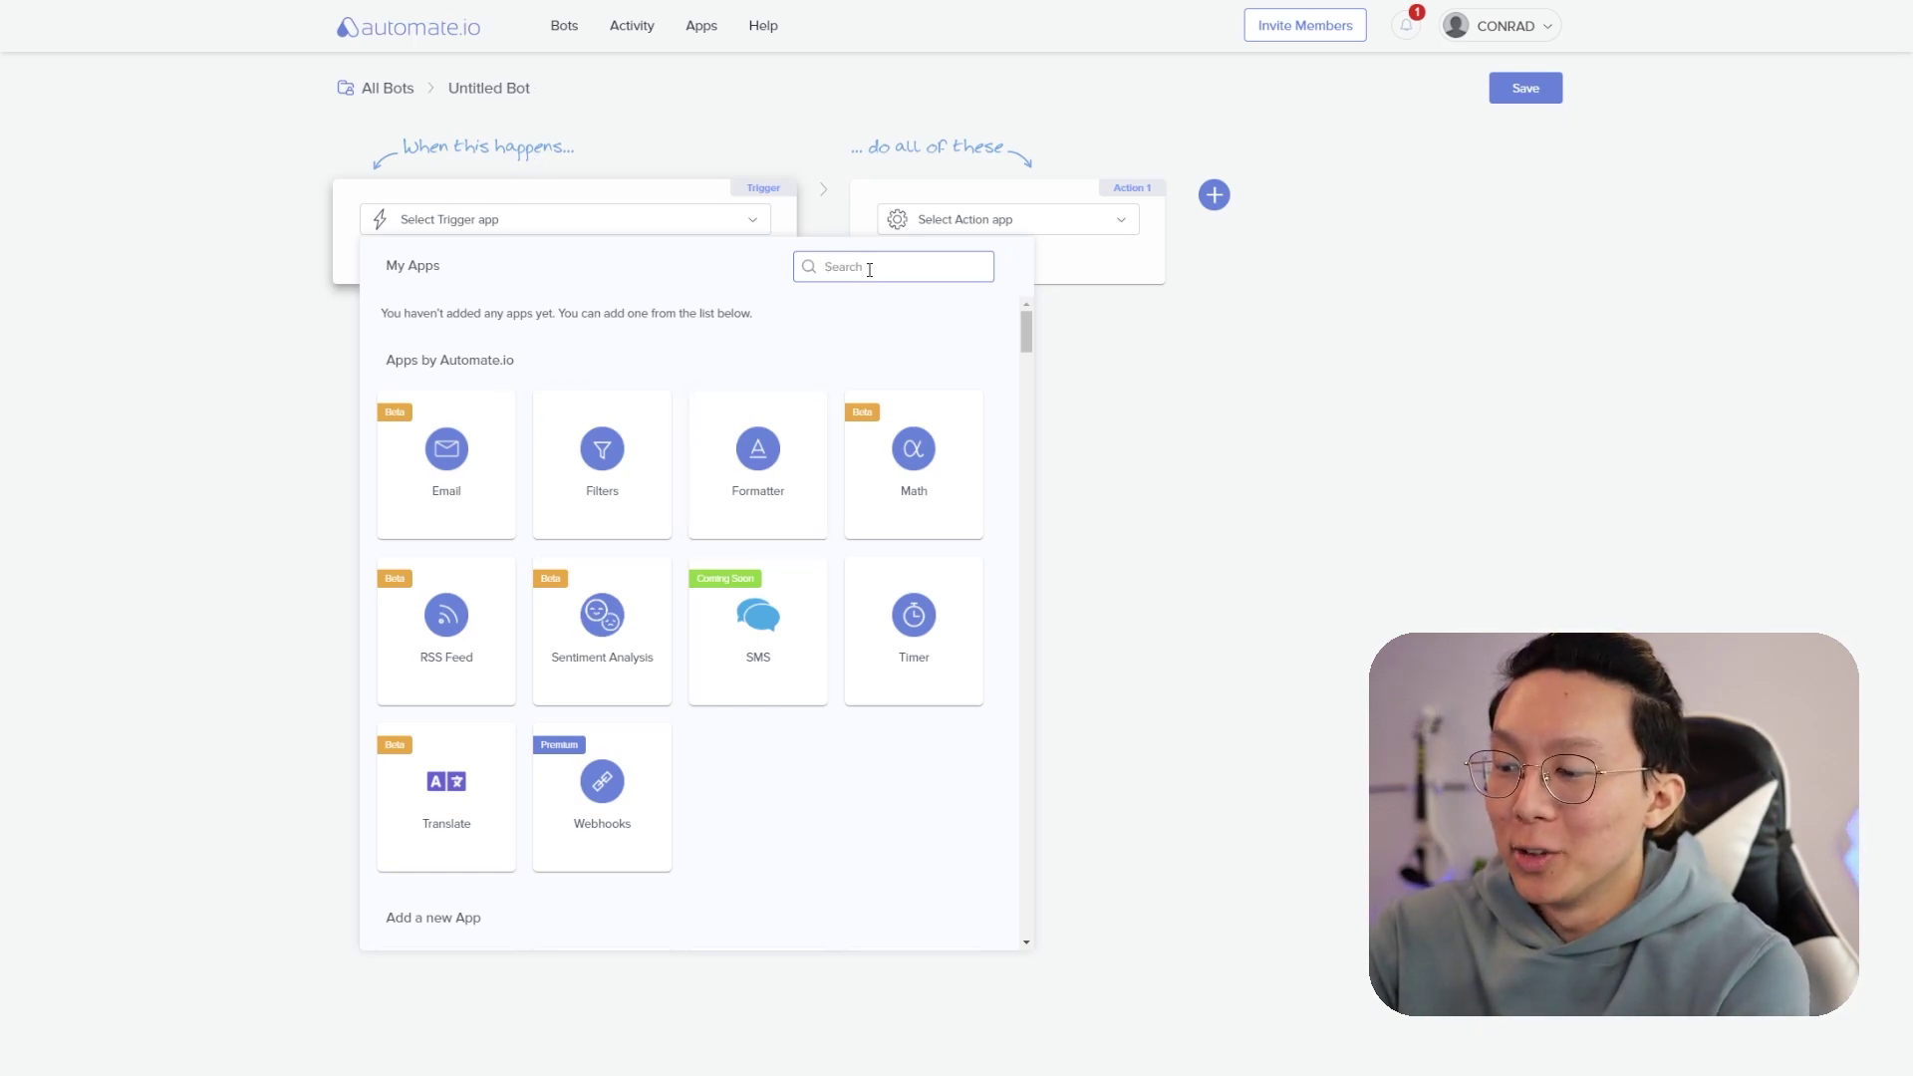
{"action": "type", "text": "google cal"}
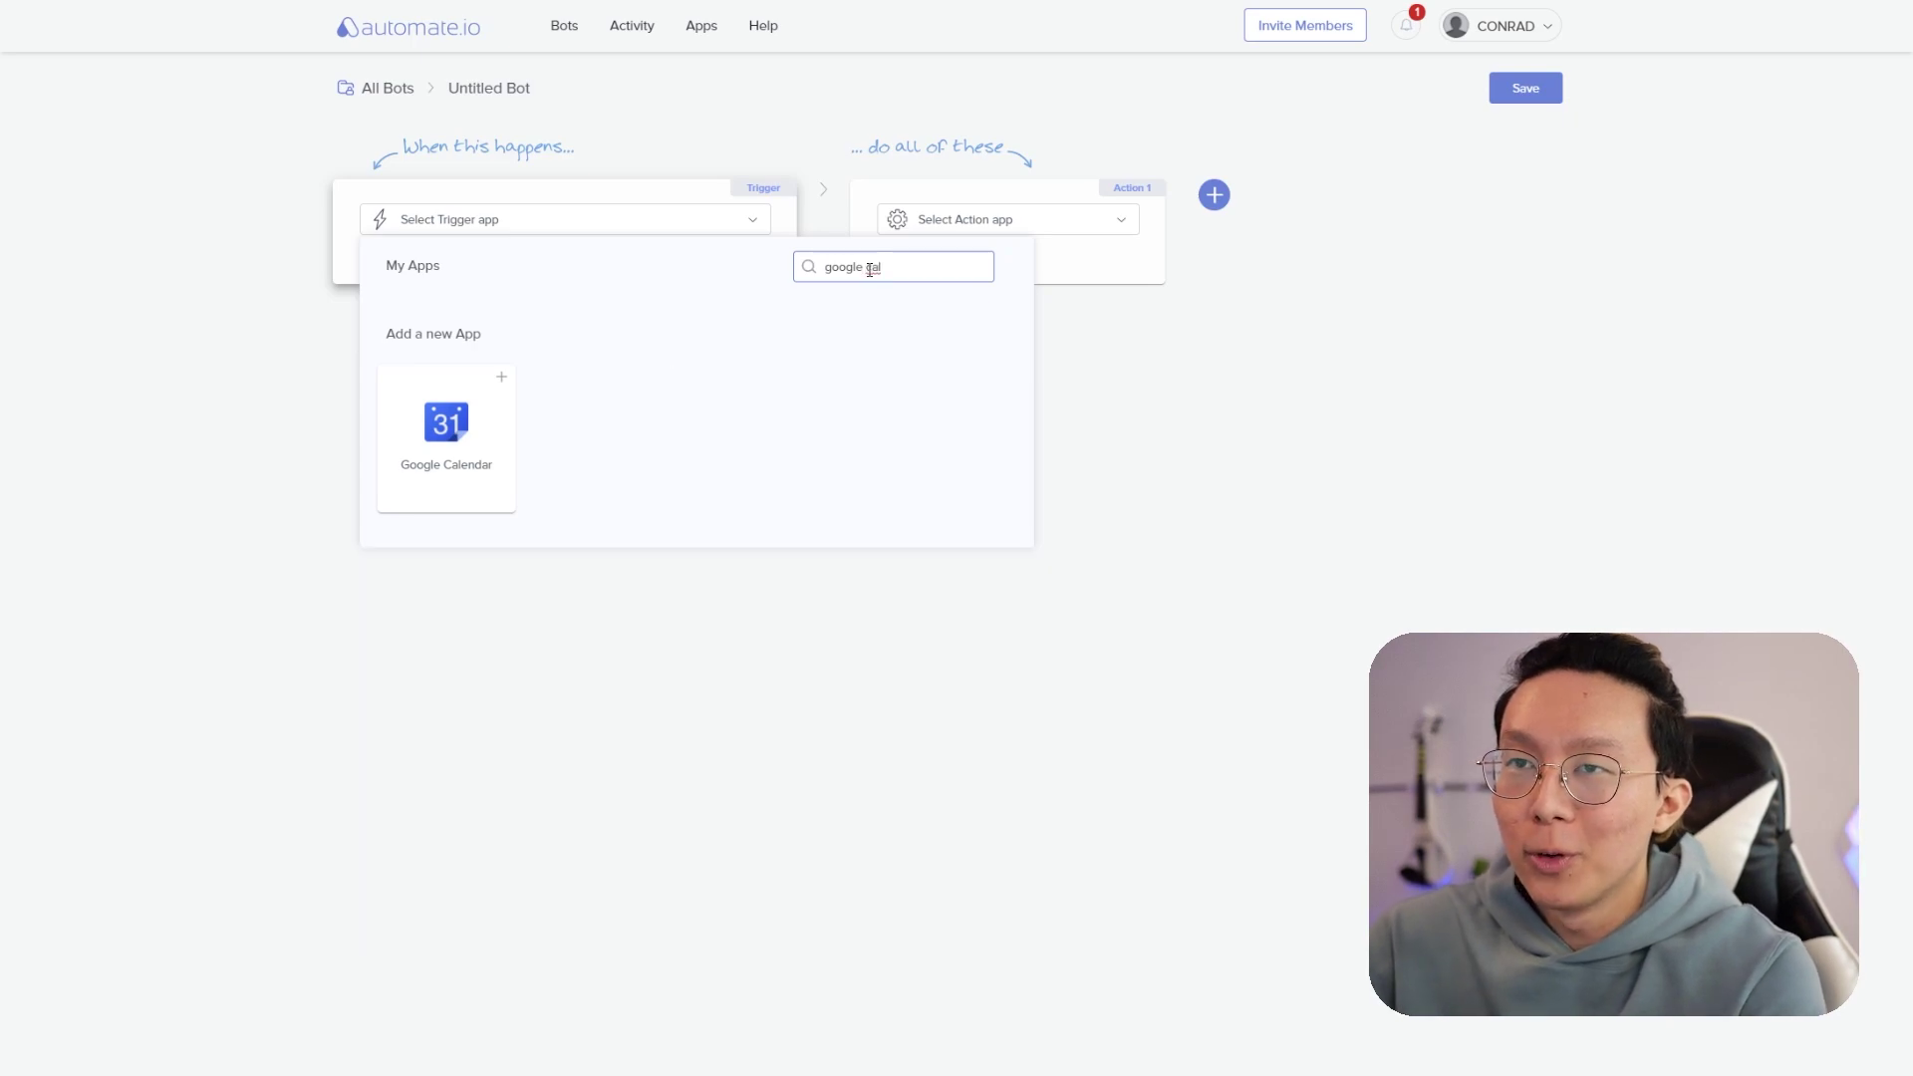
{"action": "left_click", "coordinate": [467, 450]}
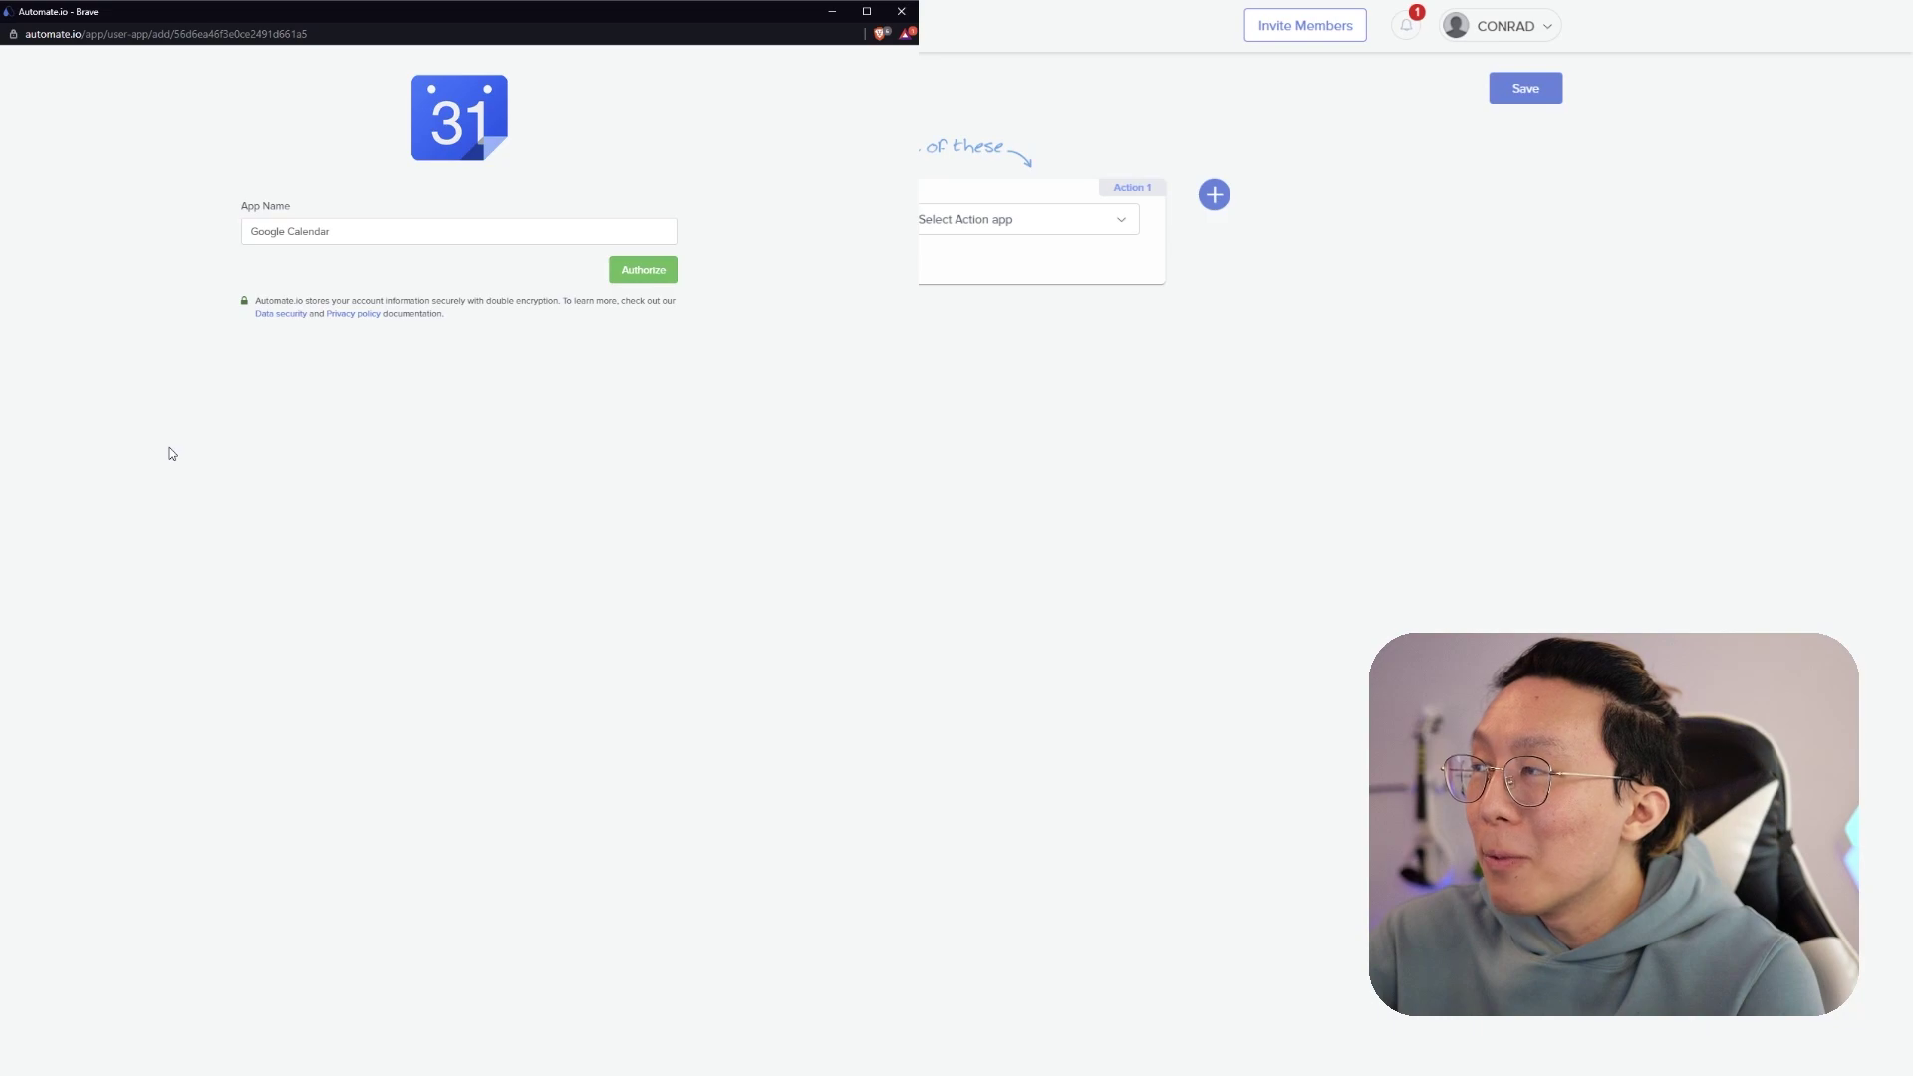
{"action": "left_click", "coordinate": [658, 270]}
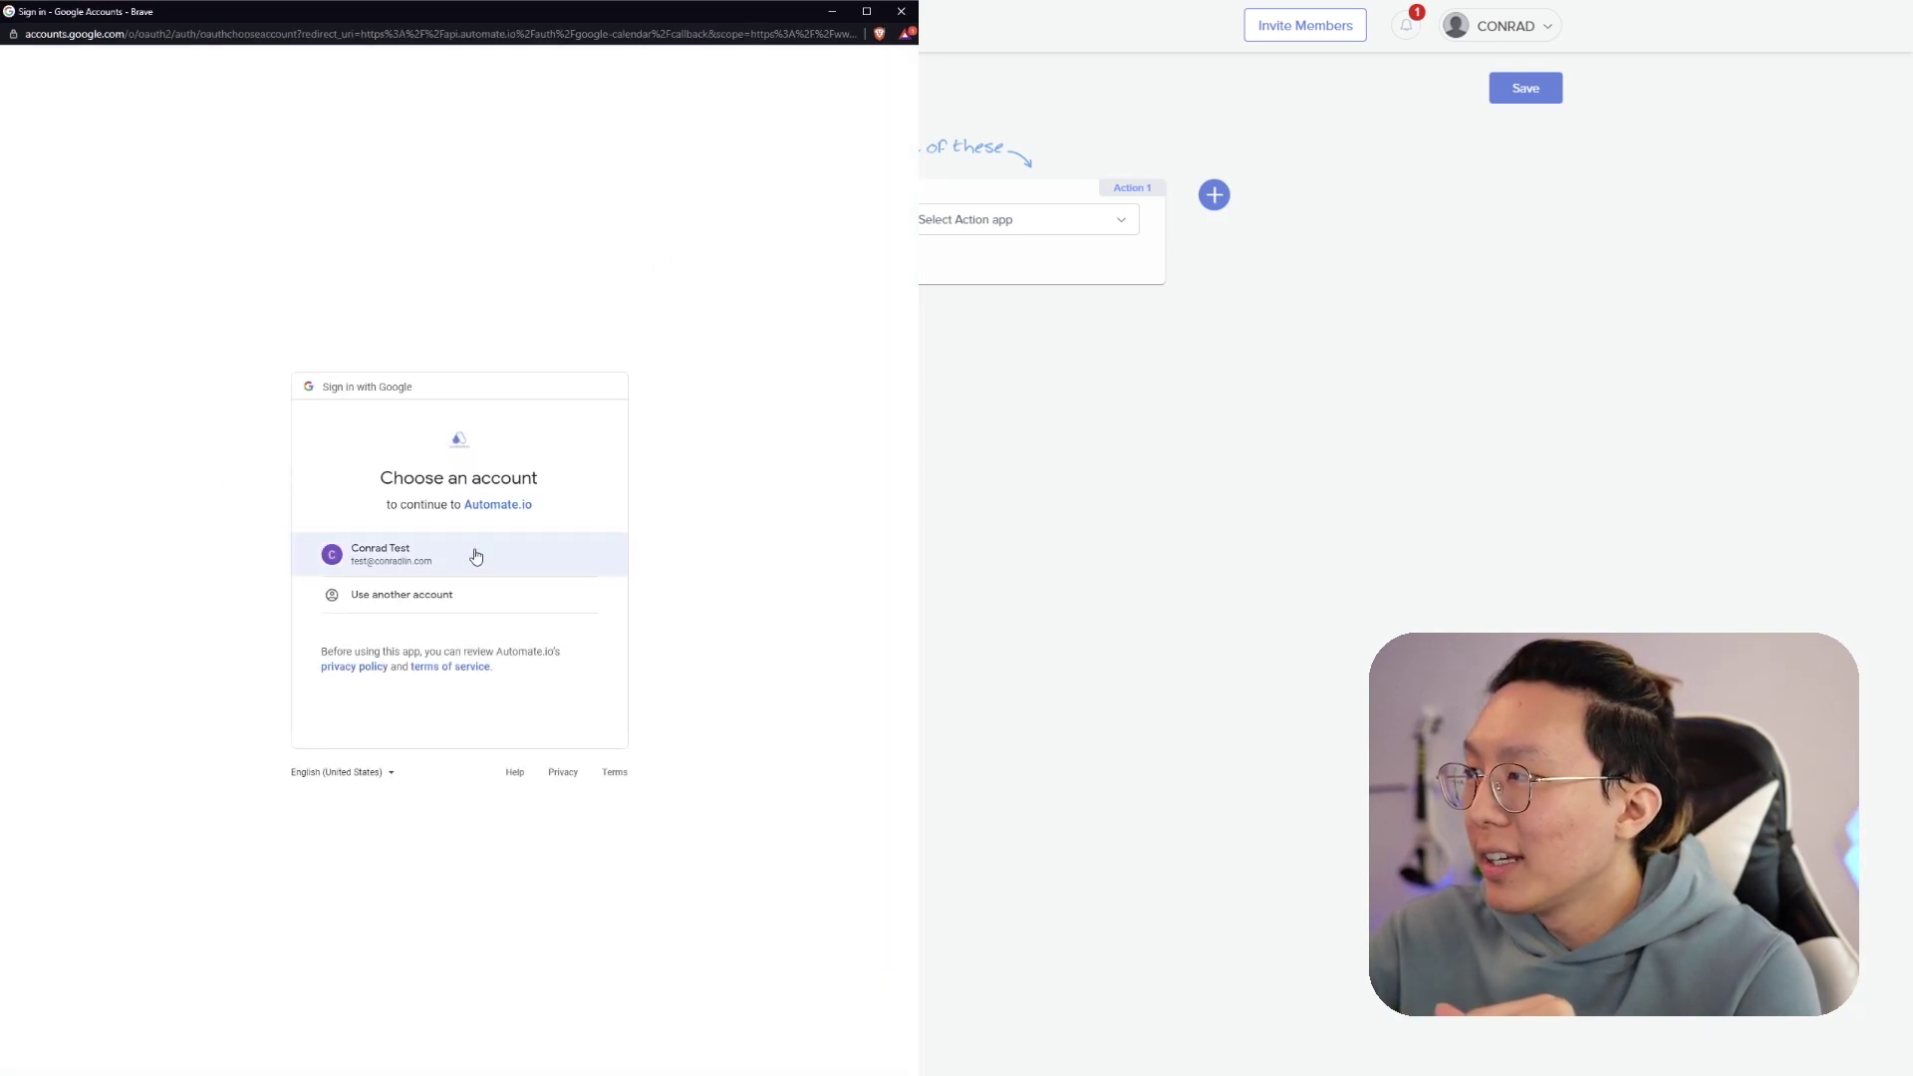
- Choose the Google account and allow Automate.io to manage its calendars
{"action": "left_click", "coordinate": [476, 556]}
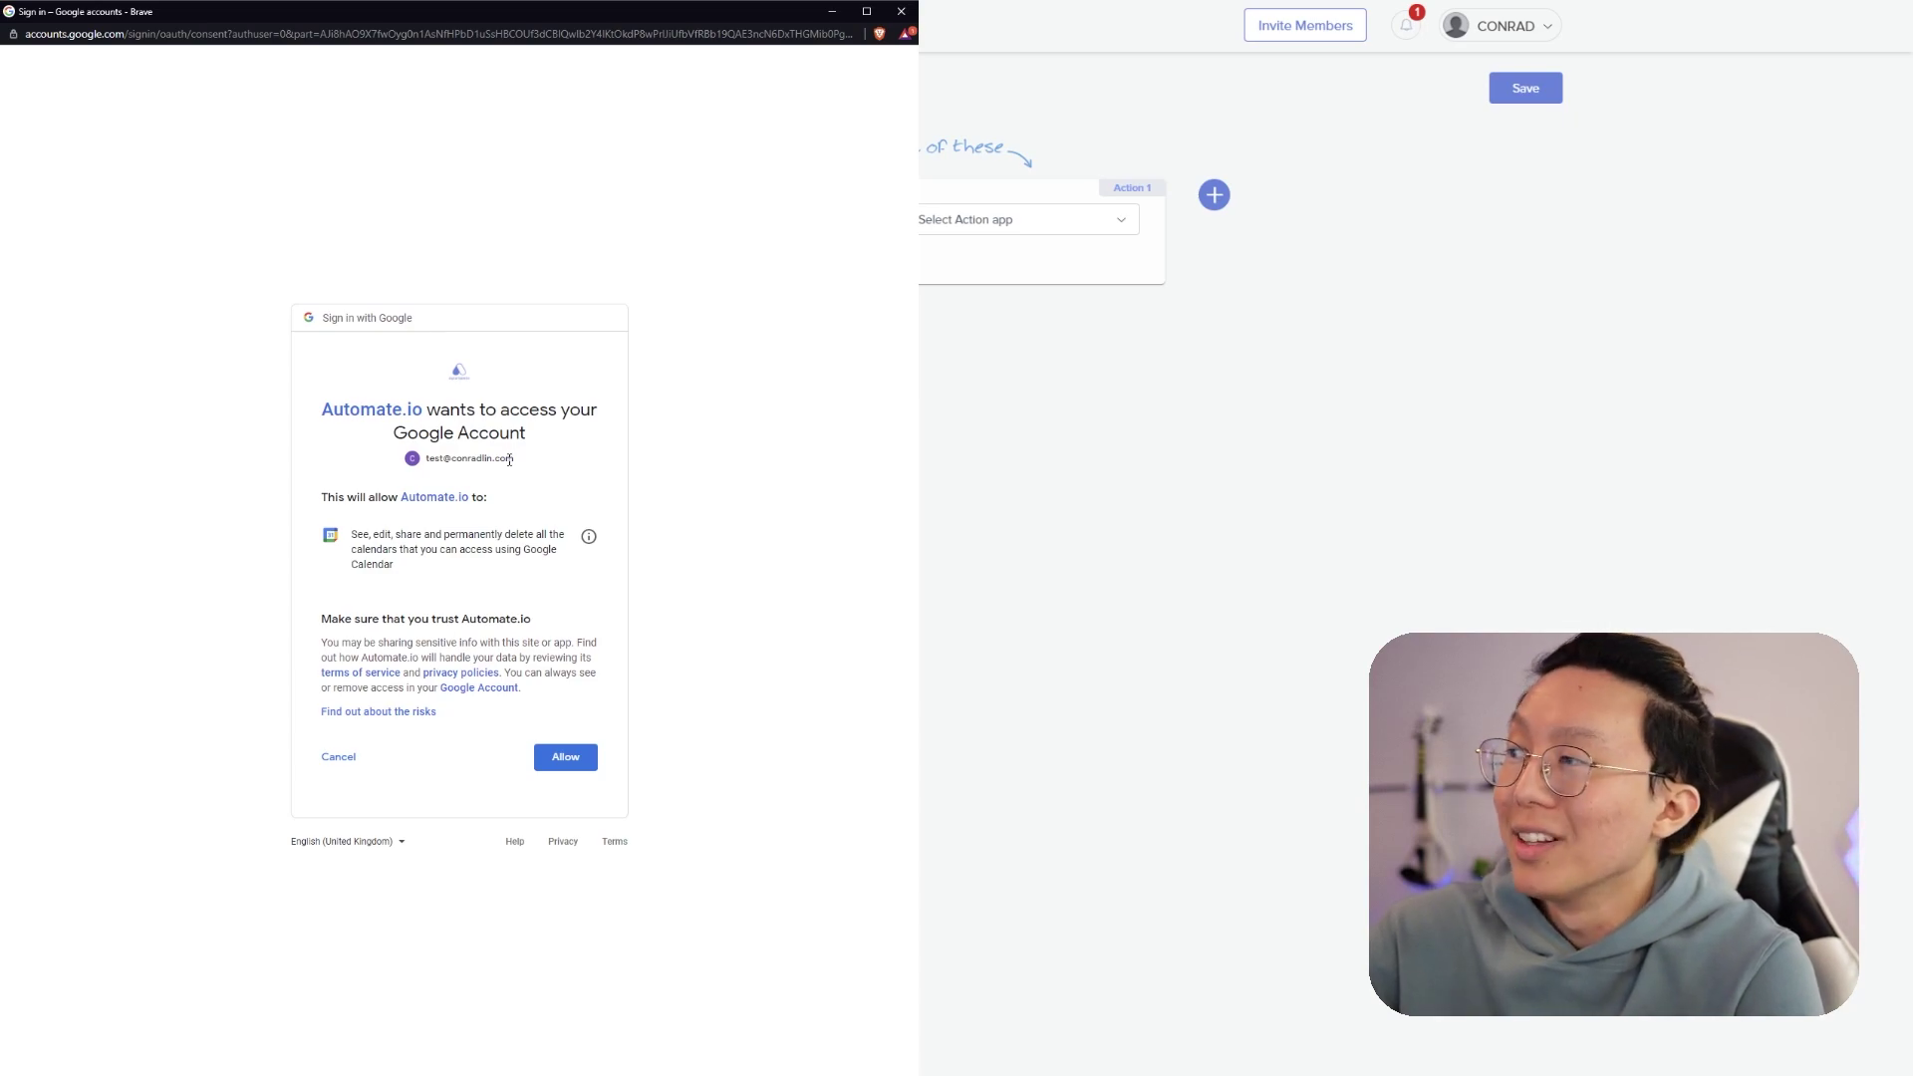
{"action": "left_click", "coordinate": [578, 755]}
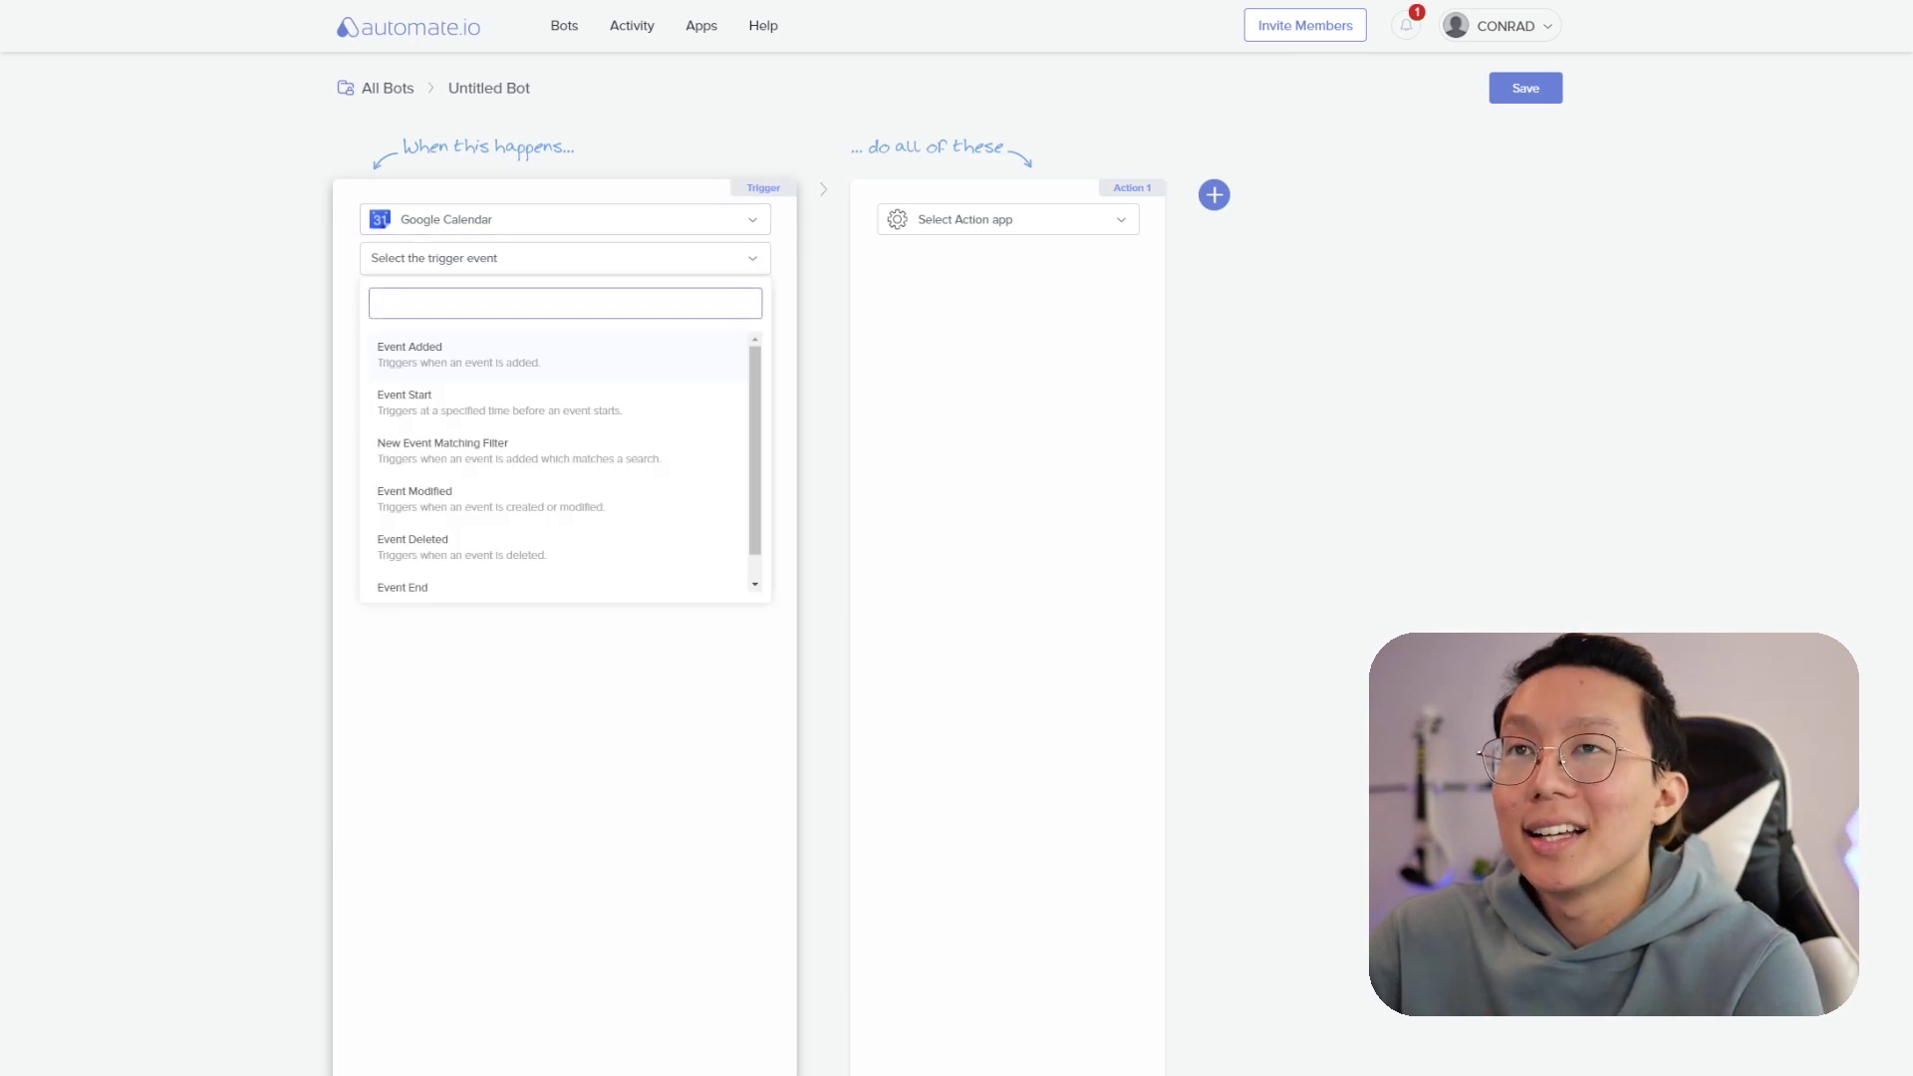
- Set the trigger to Event Added on the account's own Google calendar
{"action": "key", "text": "Return"}
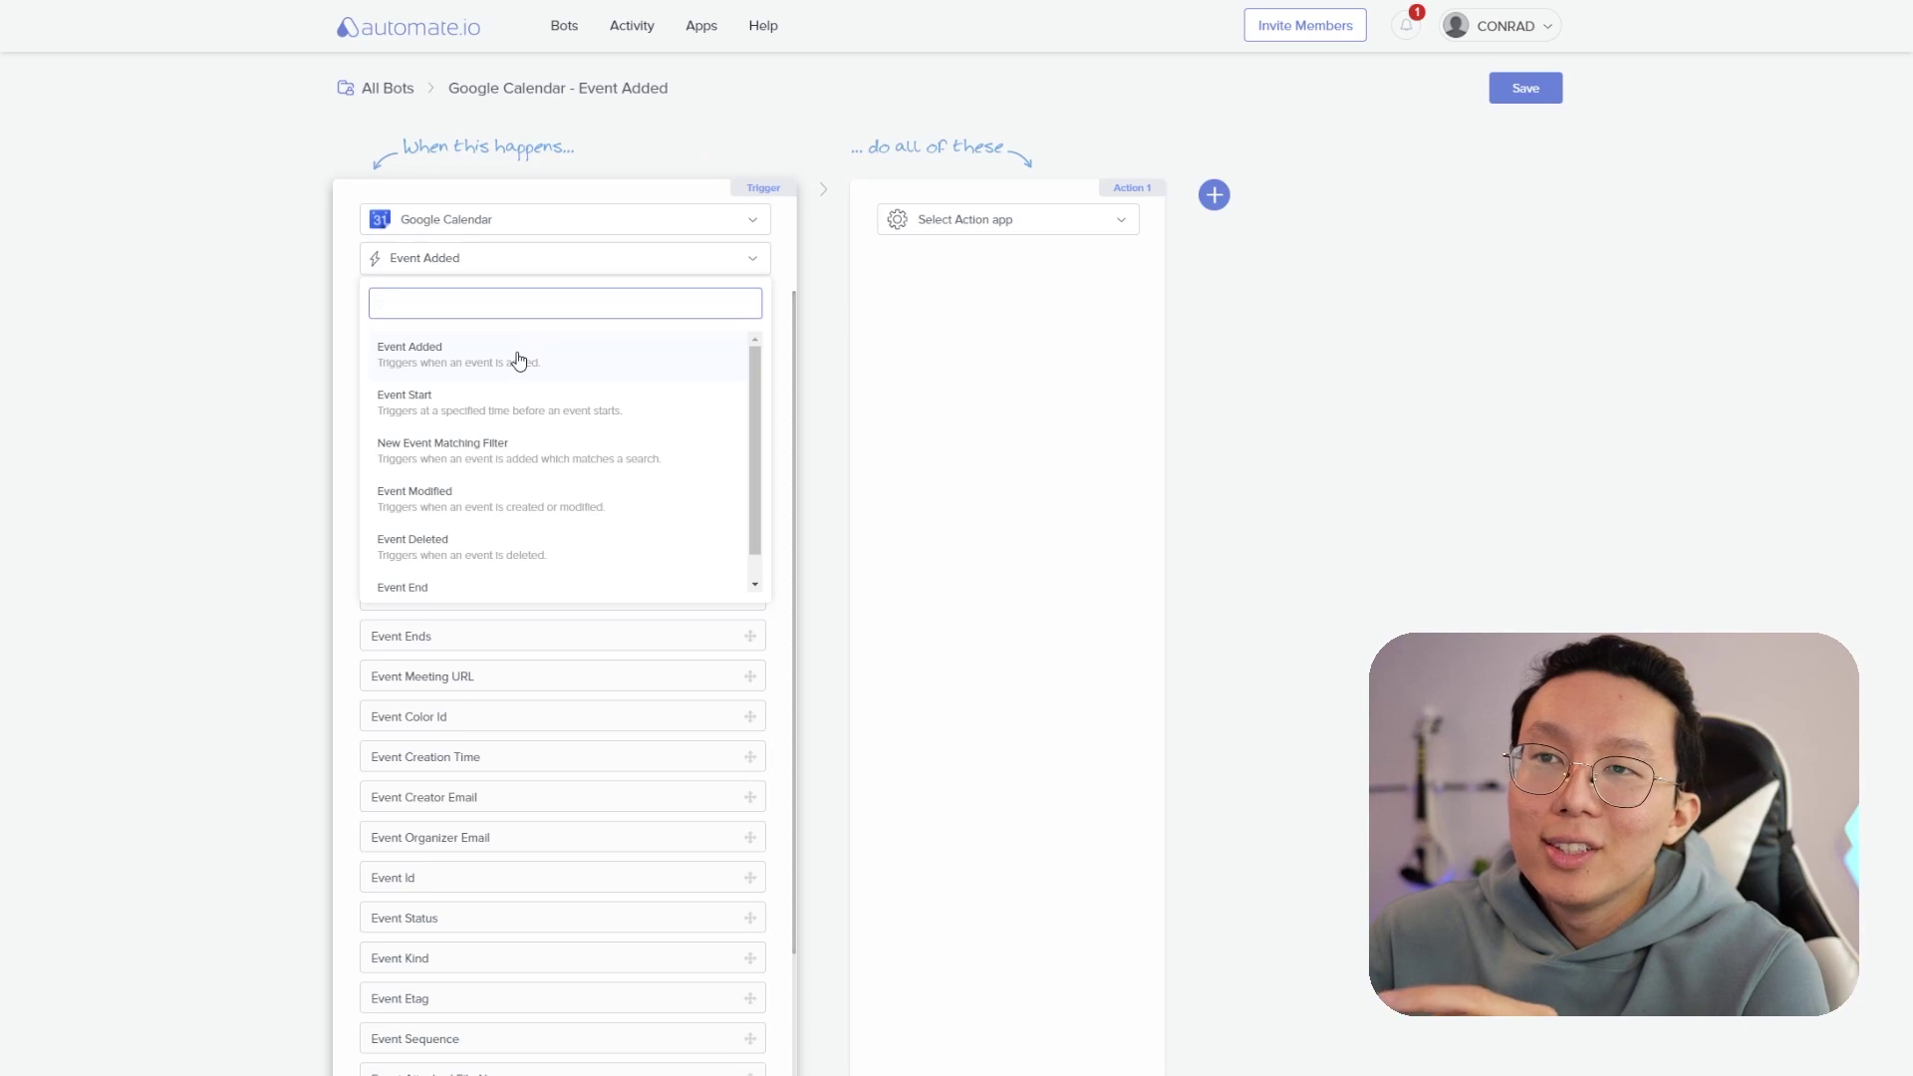
{"action": "left_click", "coordinate": [519, 361]}
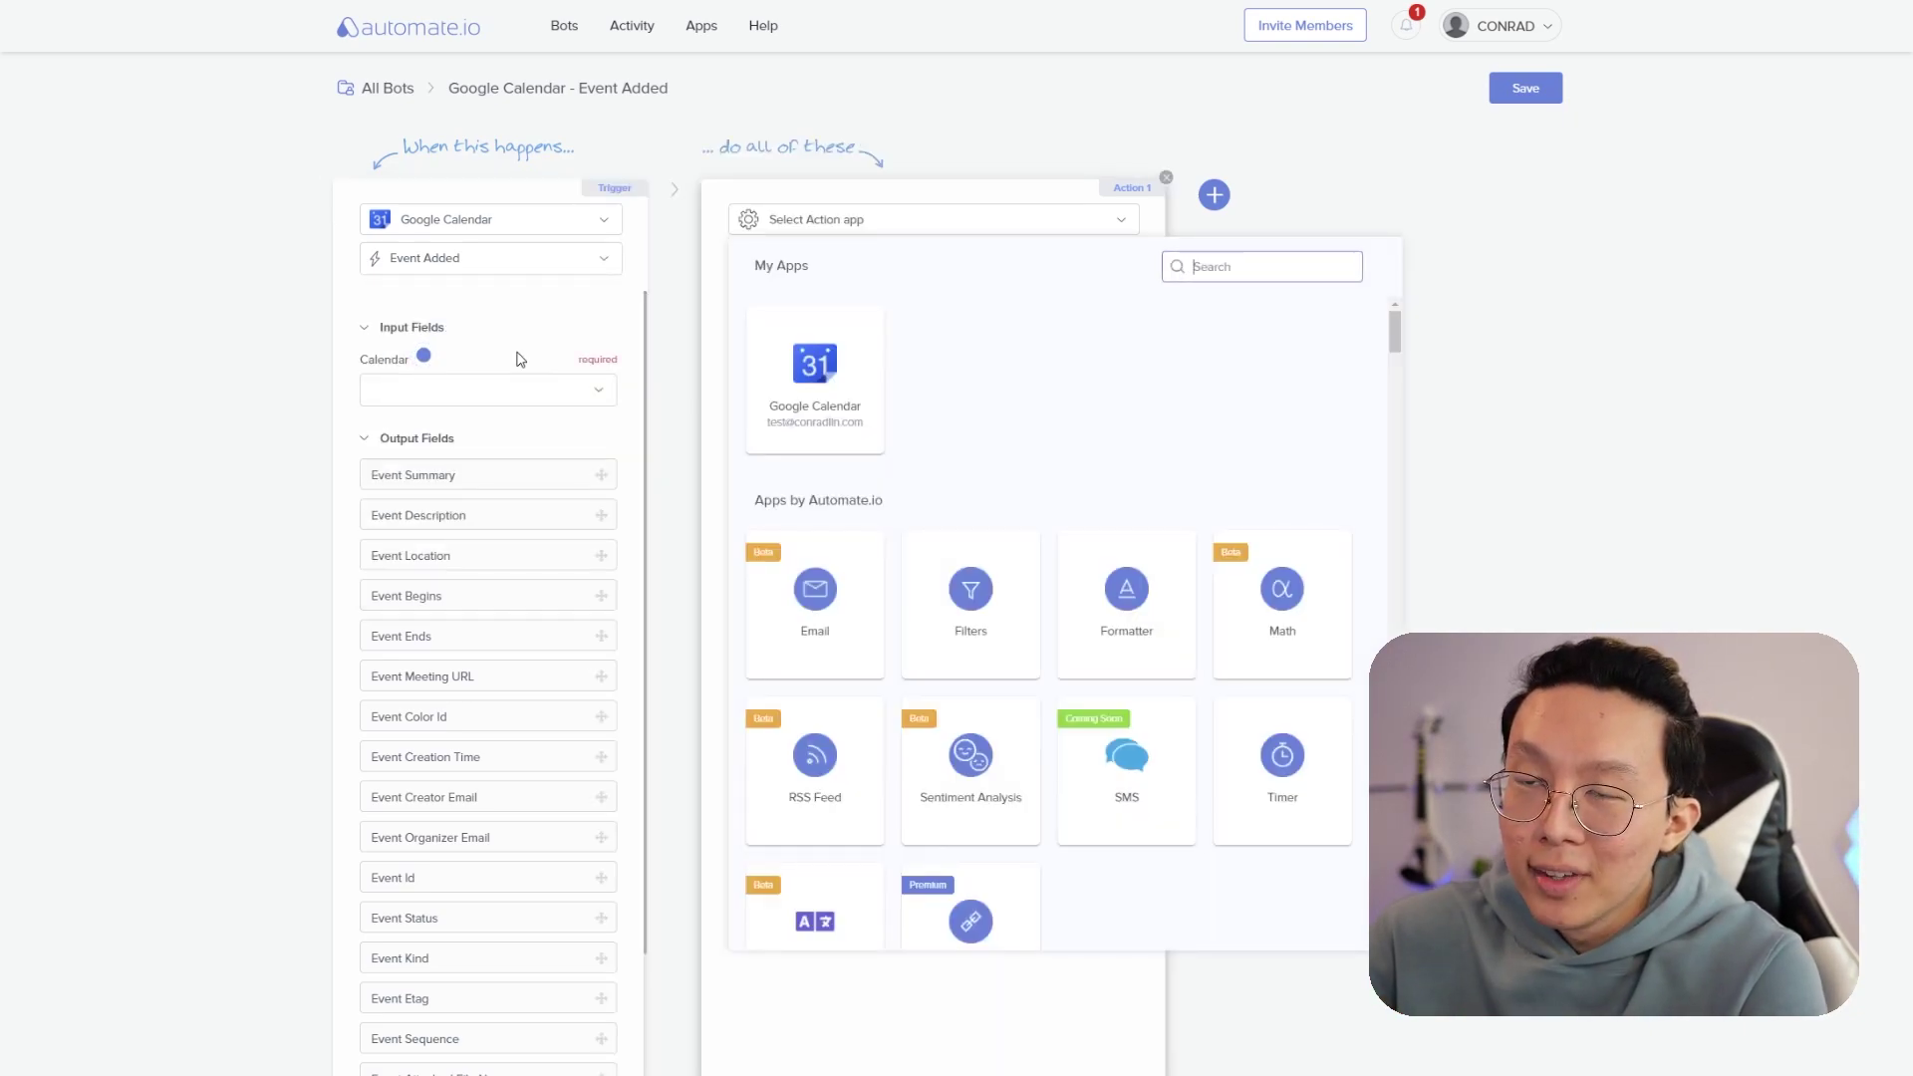
{"action": "left_click", "coordinate": [511, 388]}
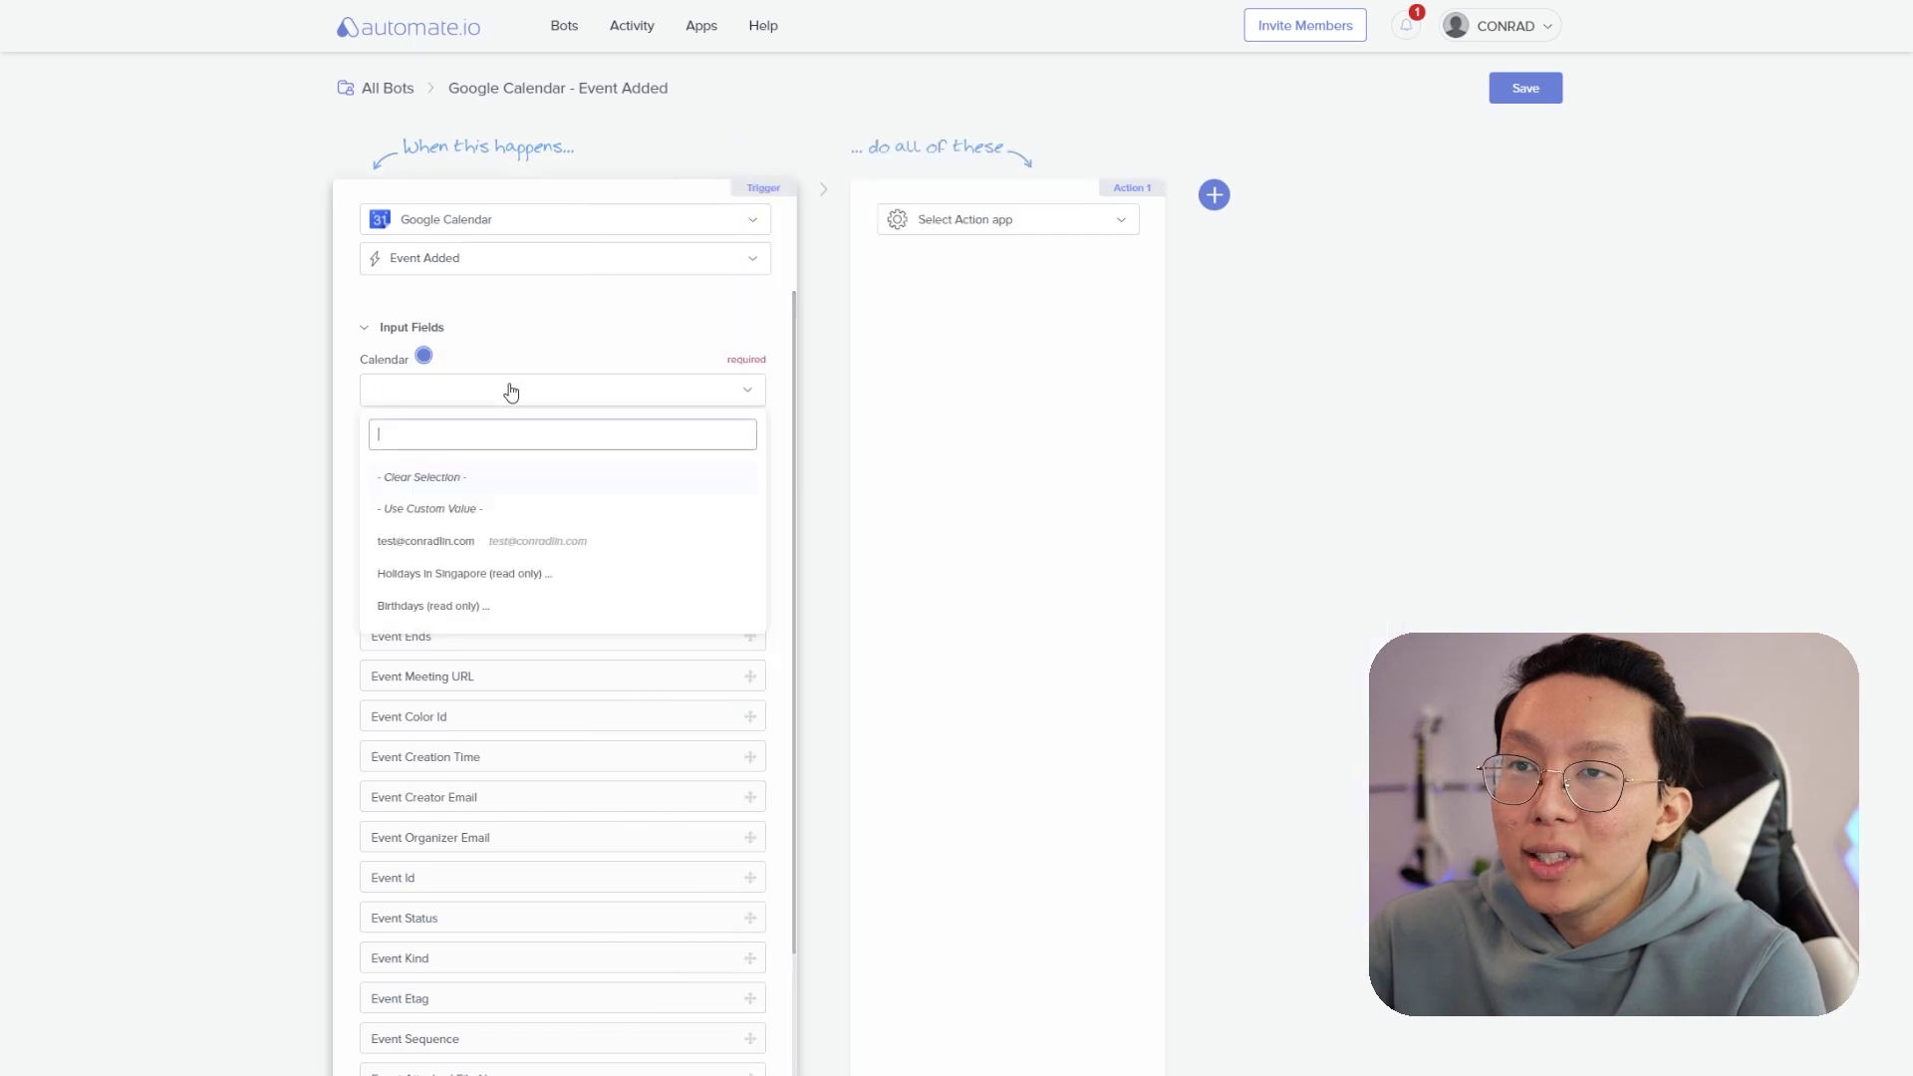
{"action": "left_click", "coordinate": [529, 543]}
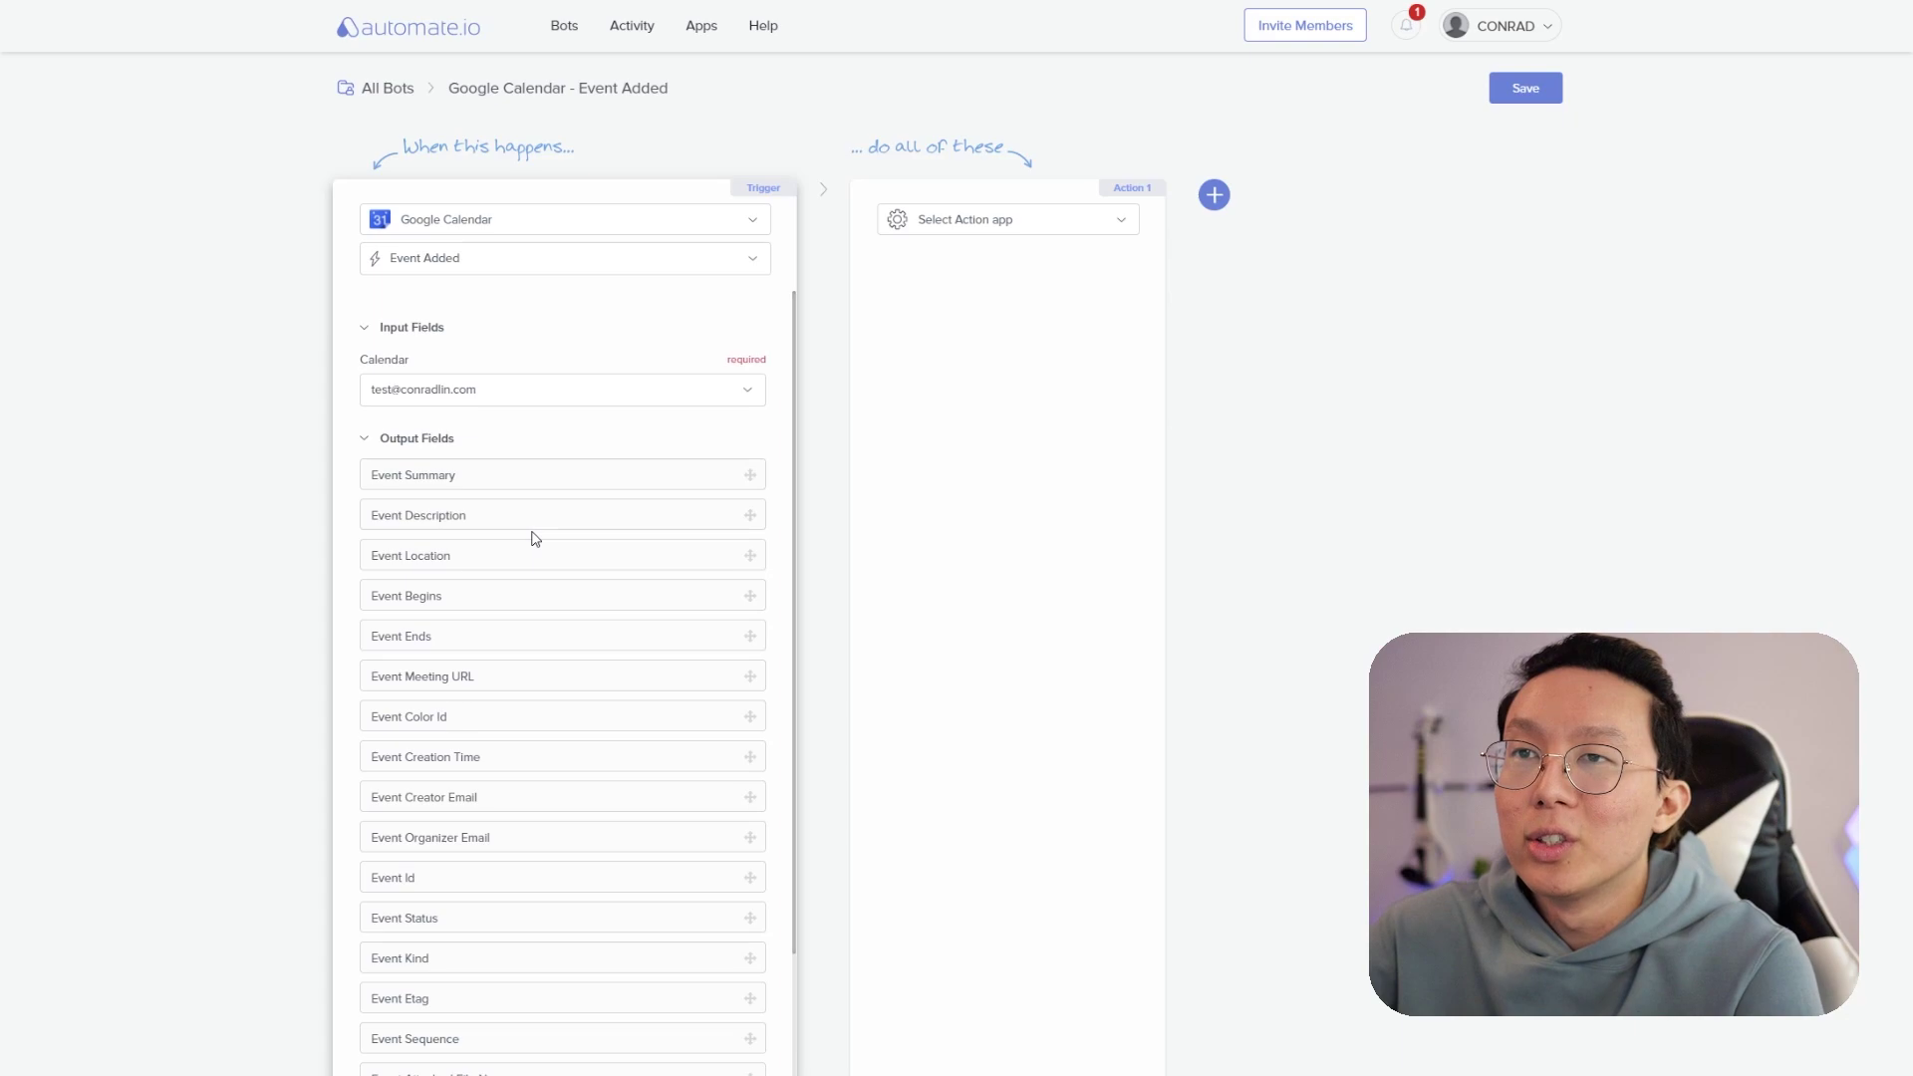
- Pick Notion as the action app via a 'notion' search and authorize it
{"action": "left_click", "coordinate": [1003, 221]}
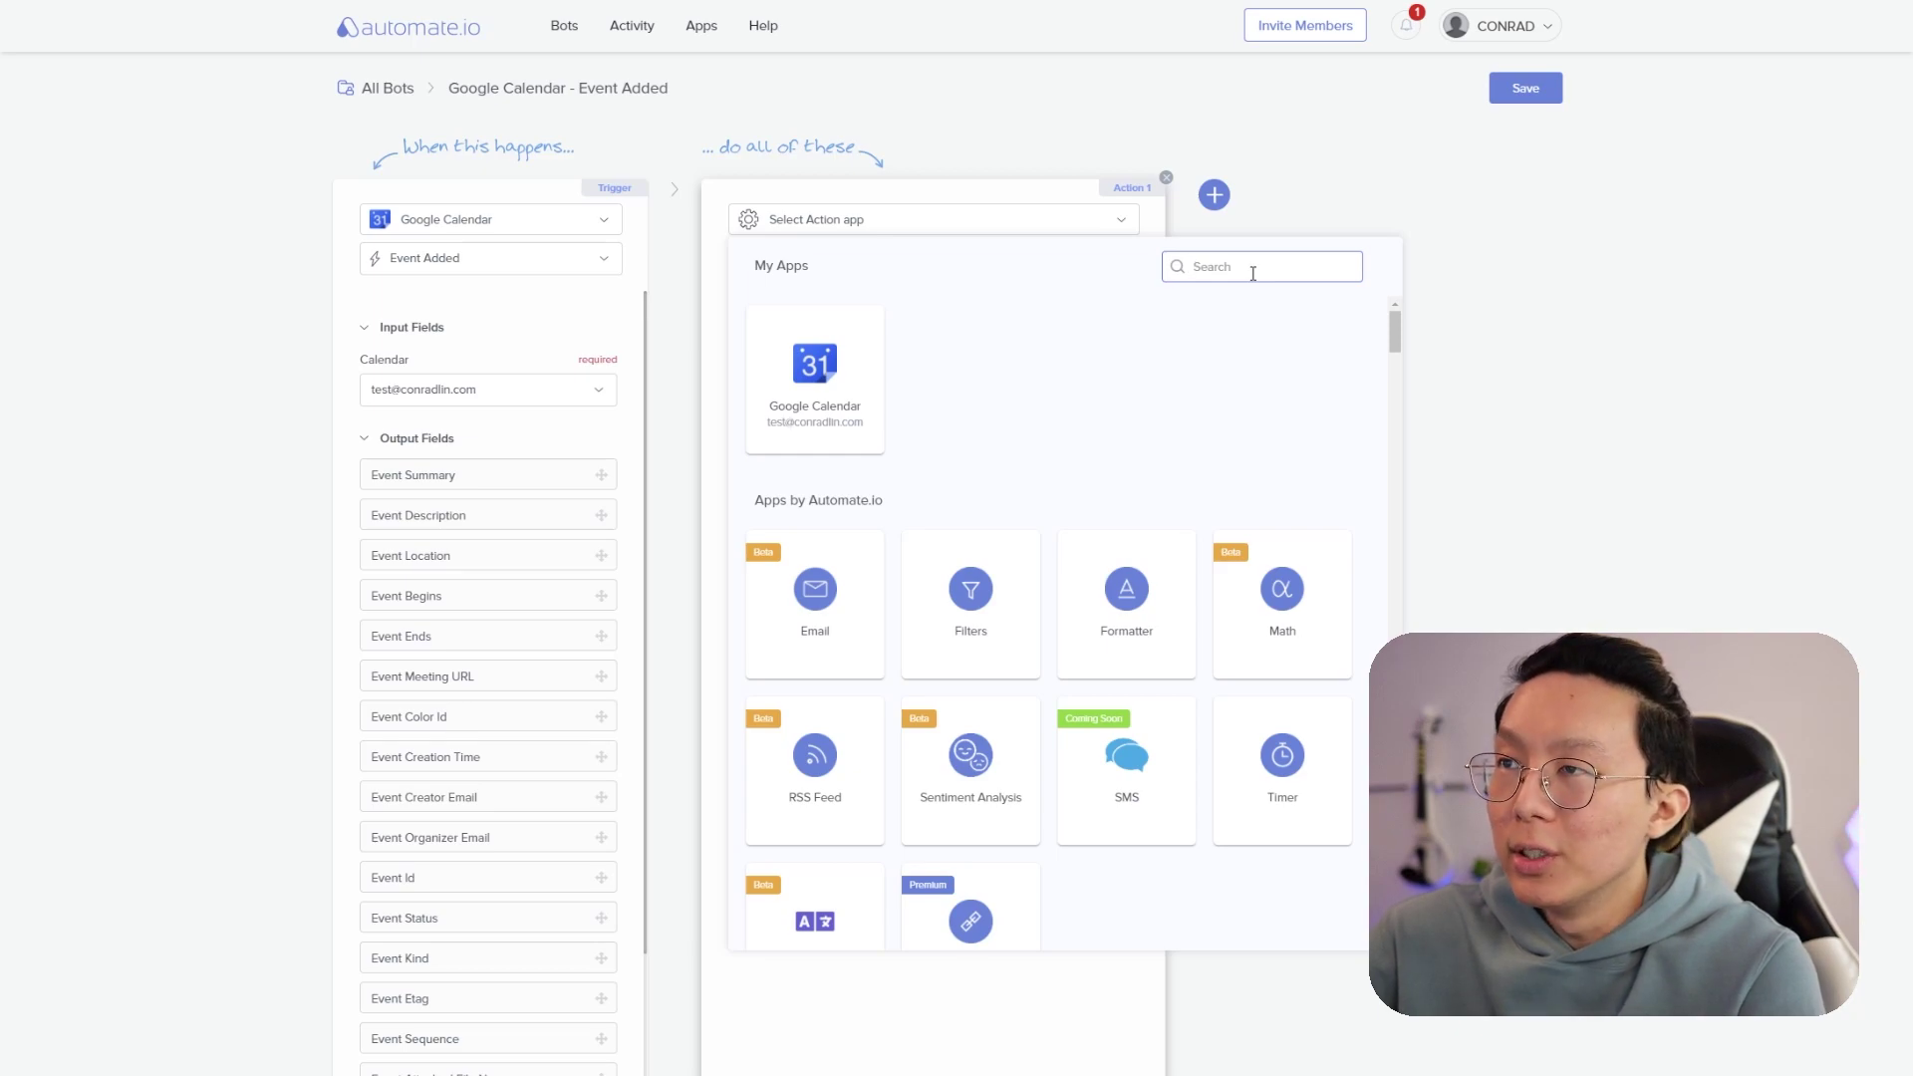
{"action": "type", "text": "notion"}
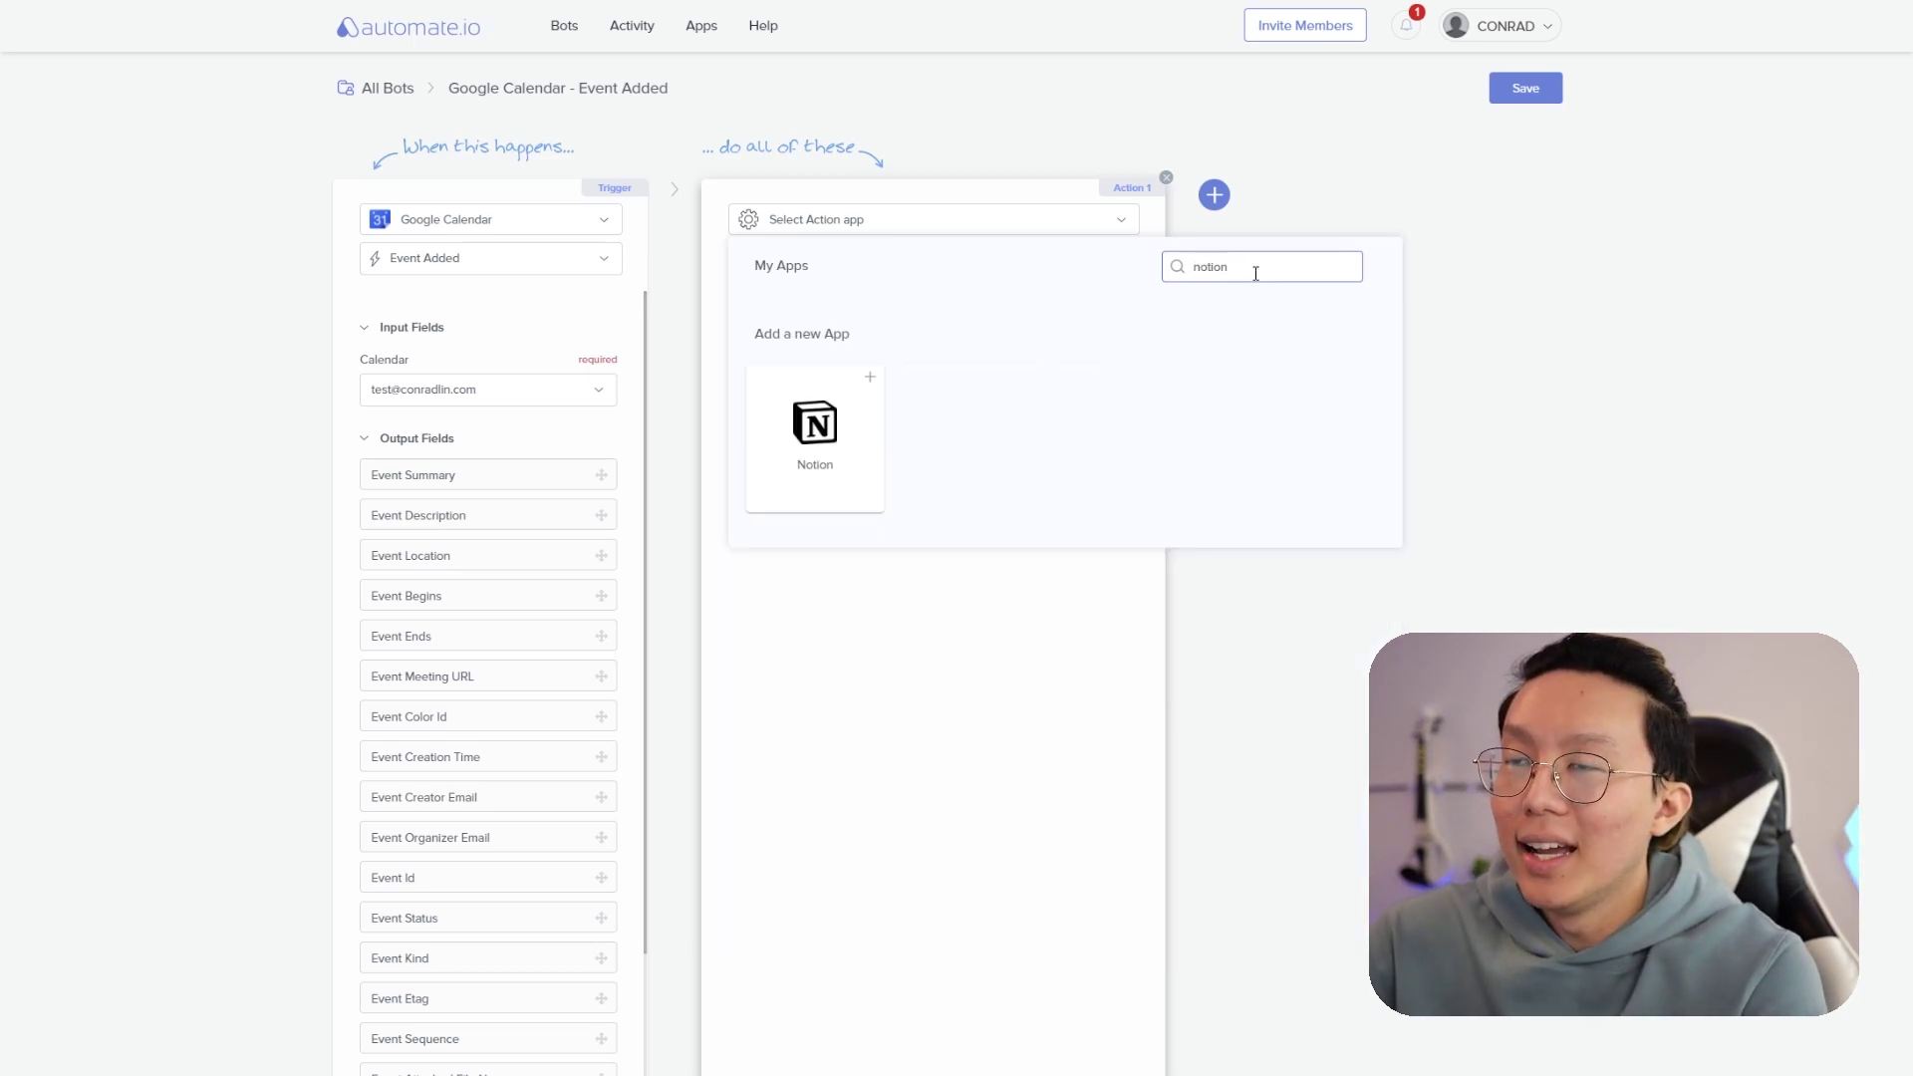
{"action": "left_click", "coordinate": [866, 426]}
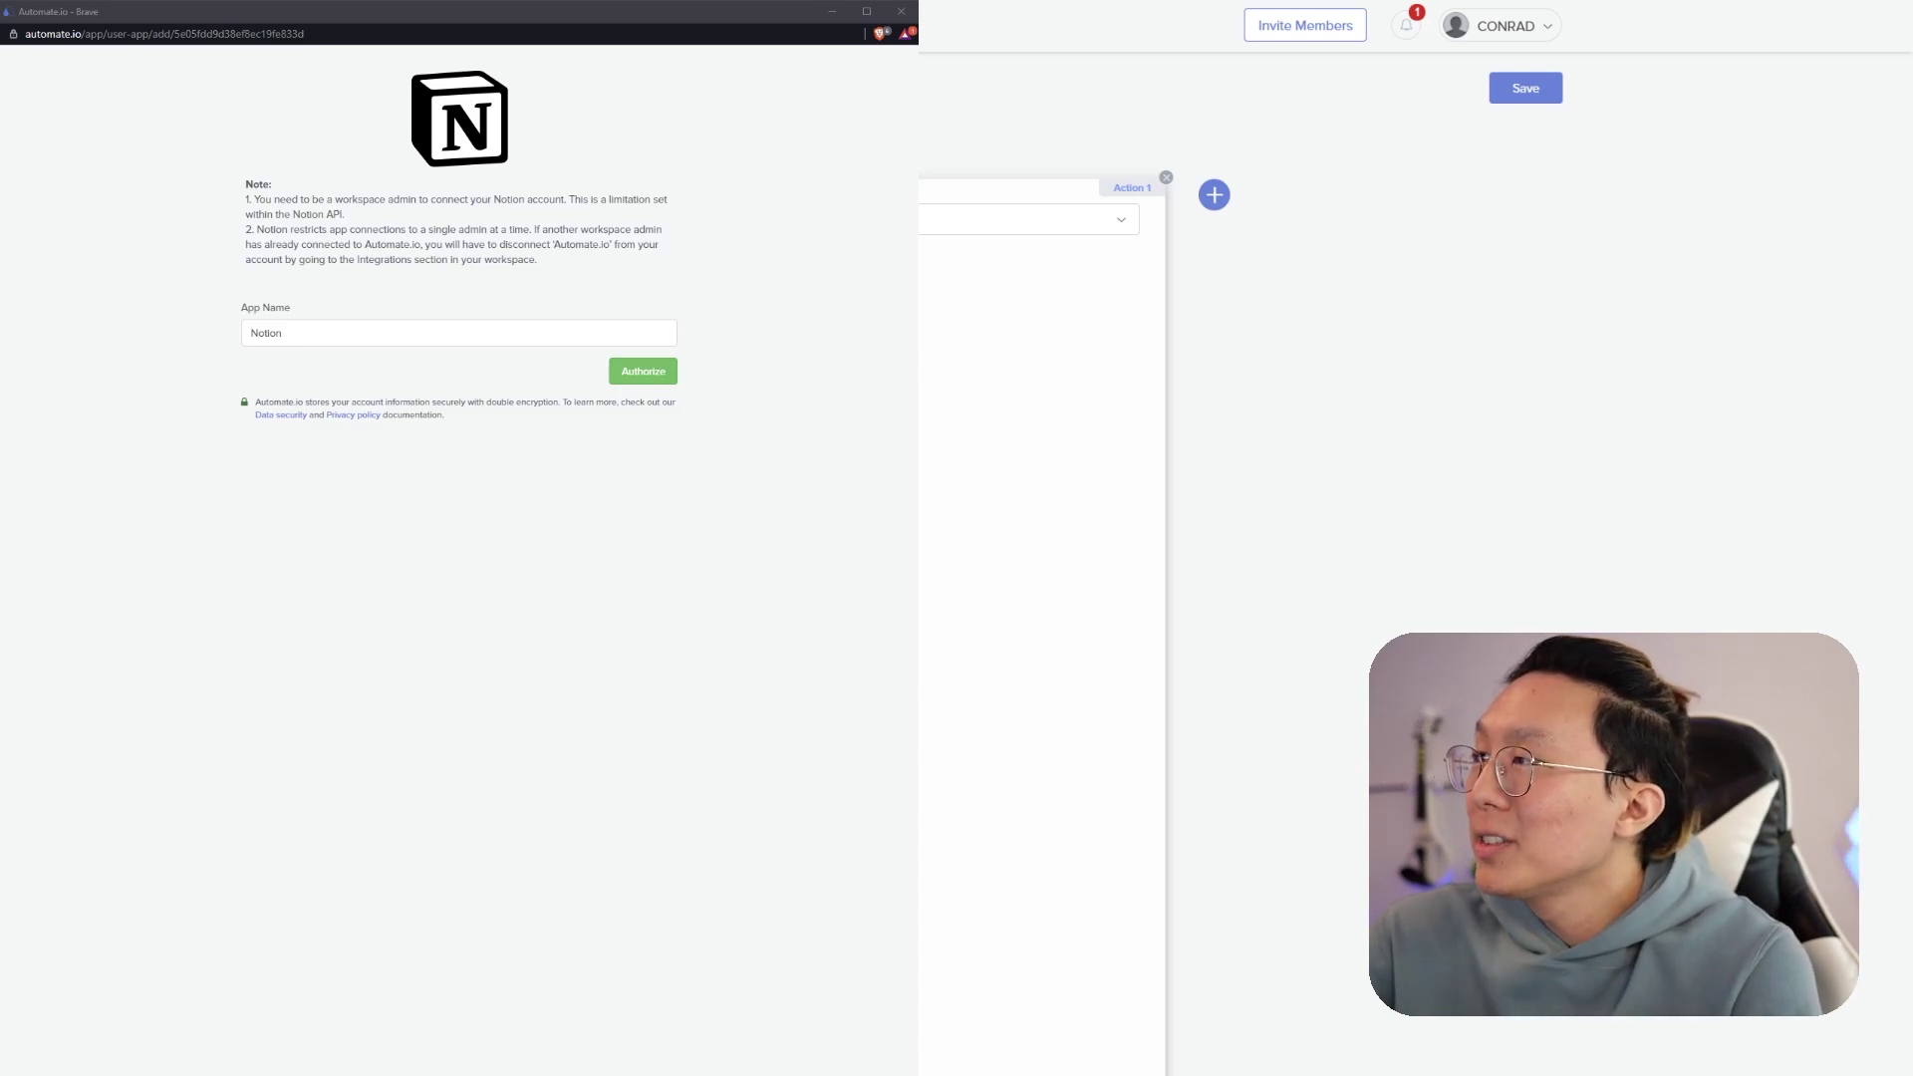
{"action": "left_click", "coordinate": [645, 375]}
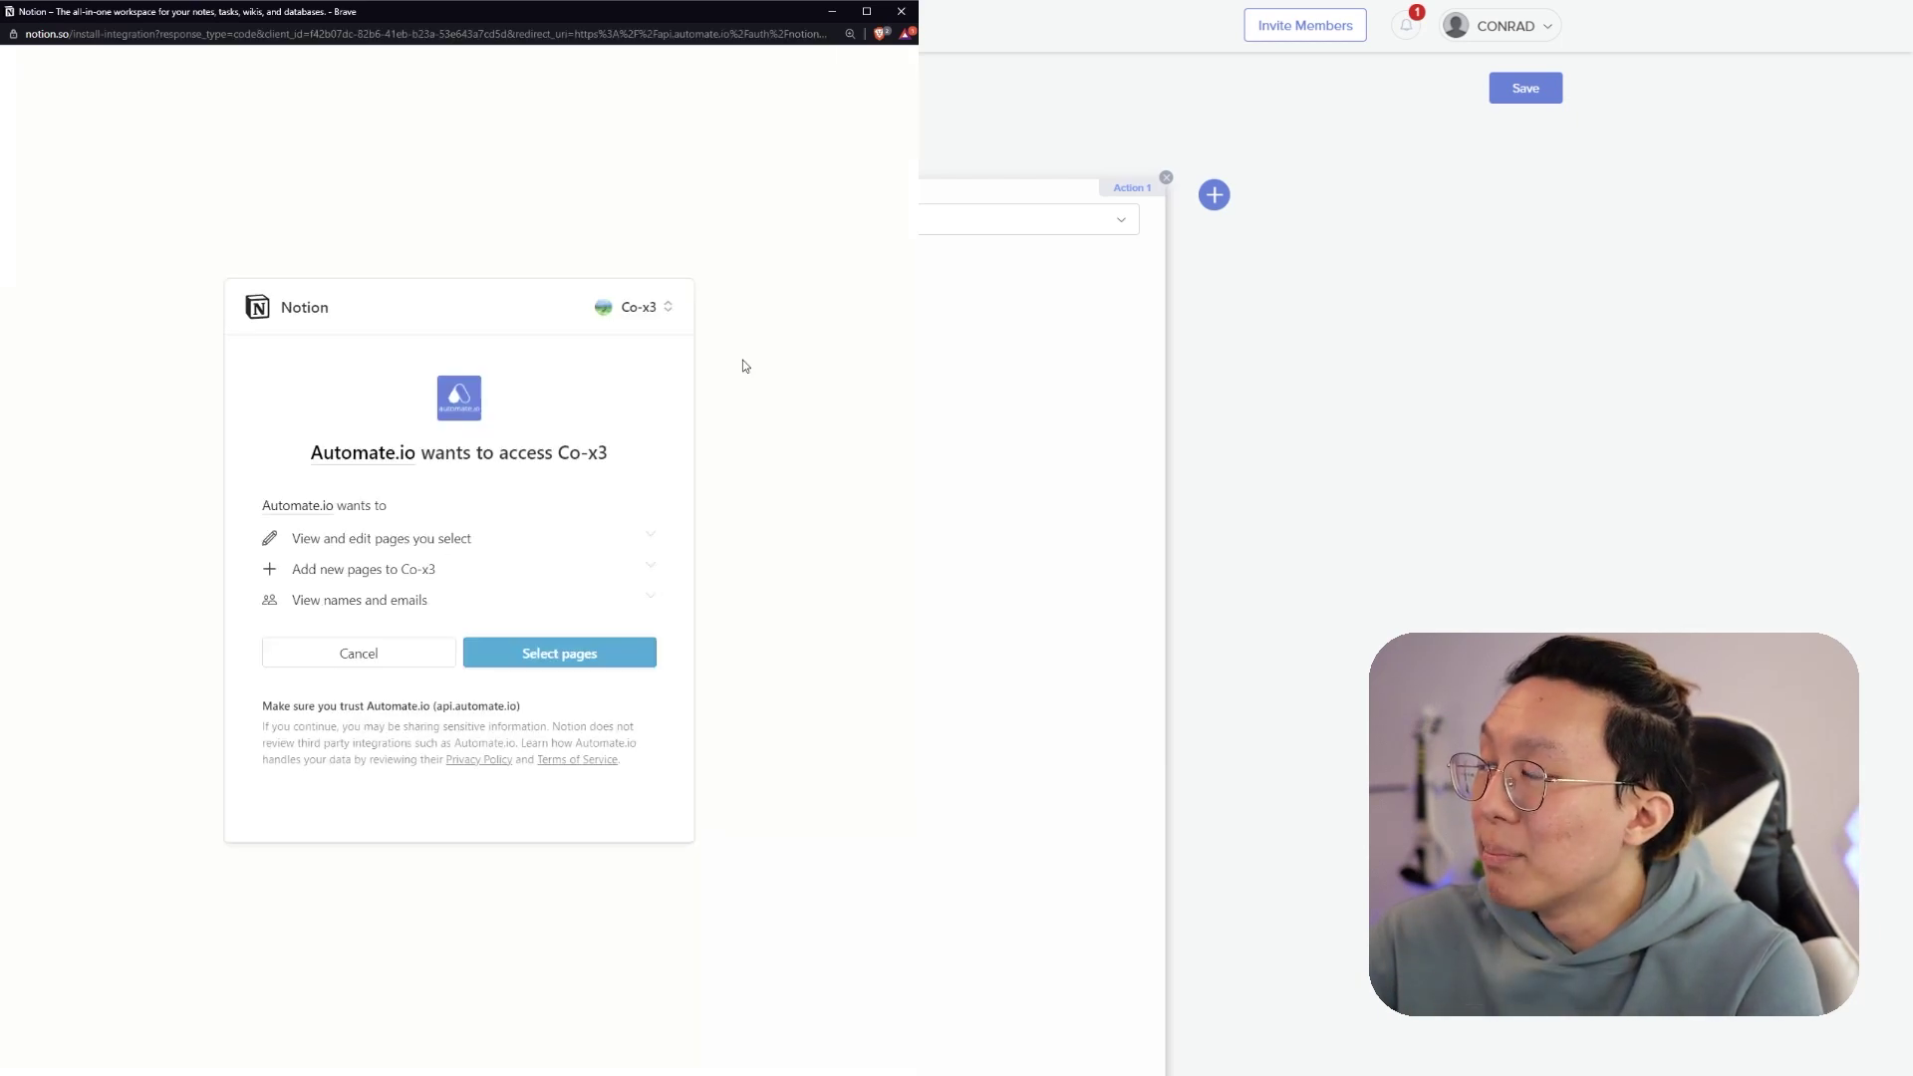
- Share only the Systems For A Better Life [DEMO] page and save the Notion connection
{"action": "left_click", "coordinate": [638, 657]}
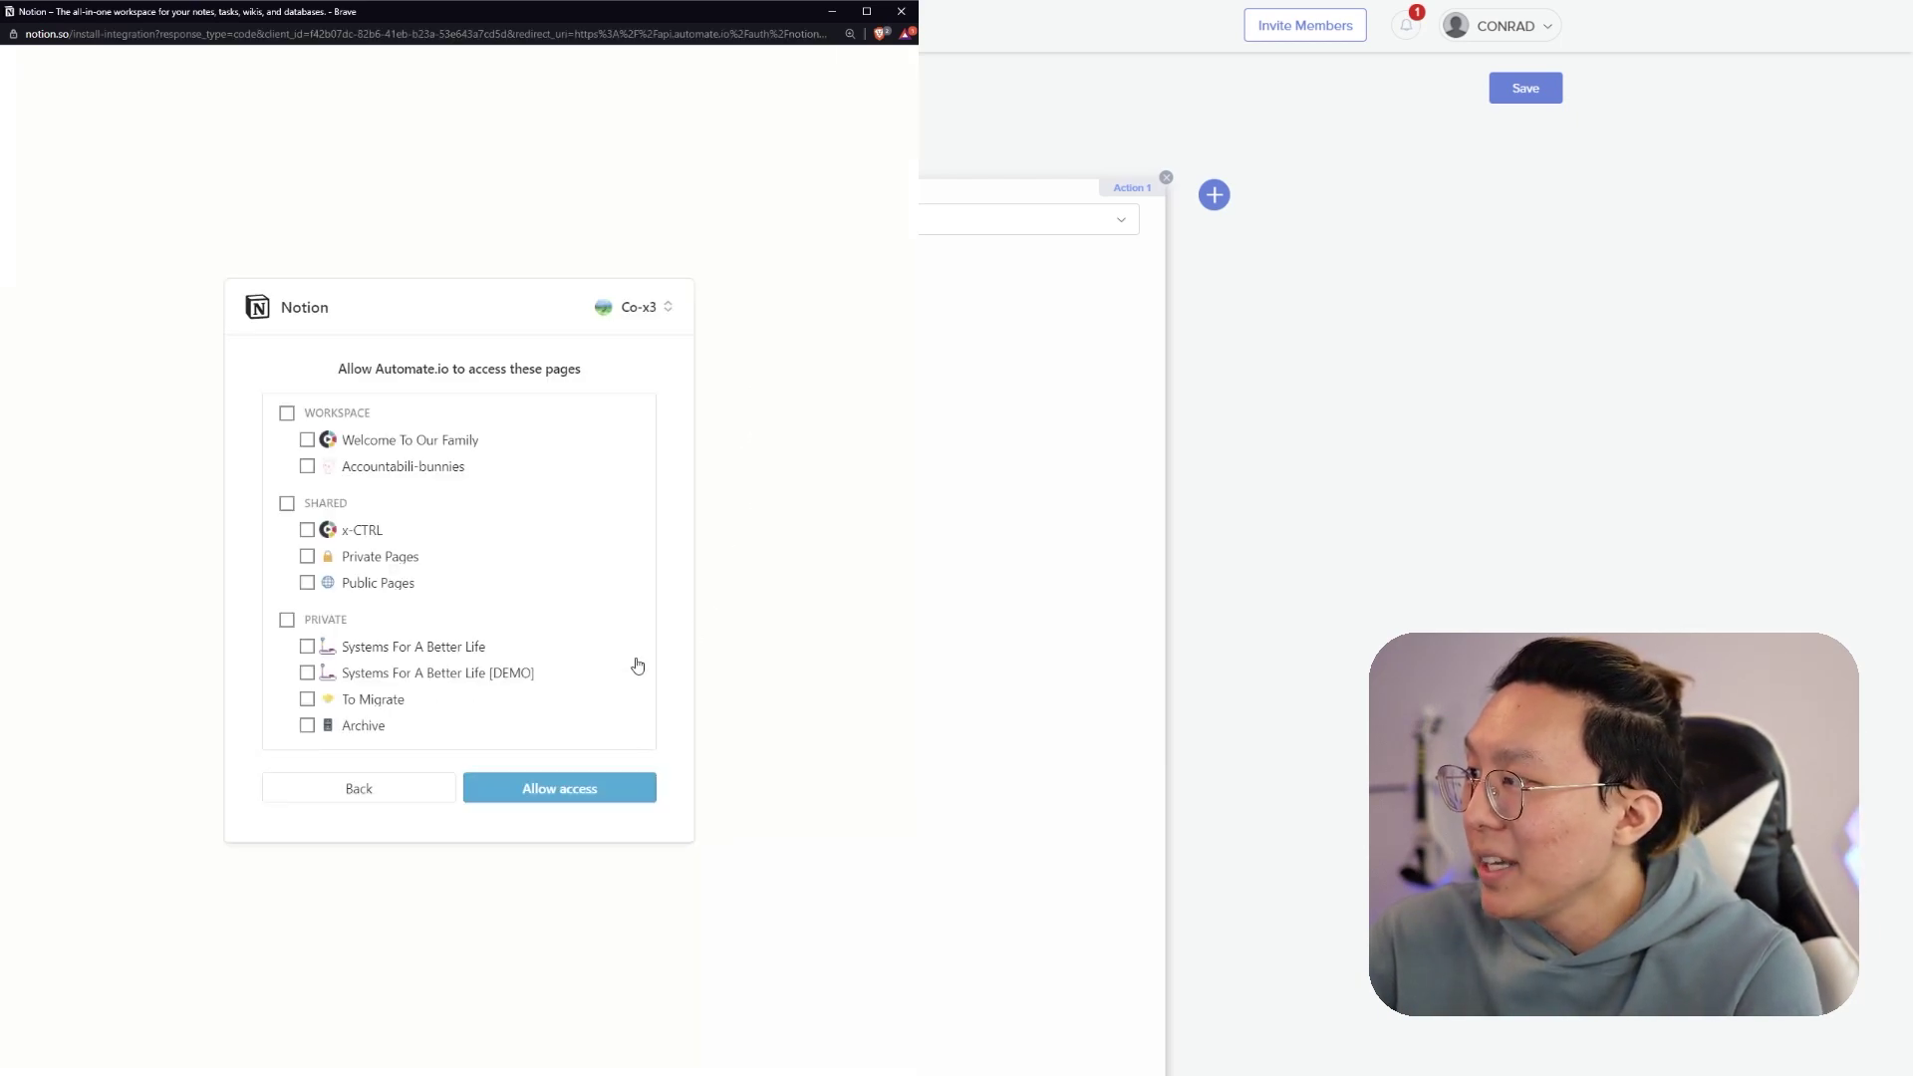
{"action": "left_click", "coordinate": [307, 674]}
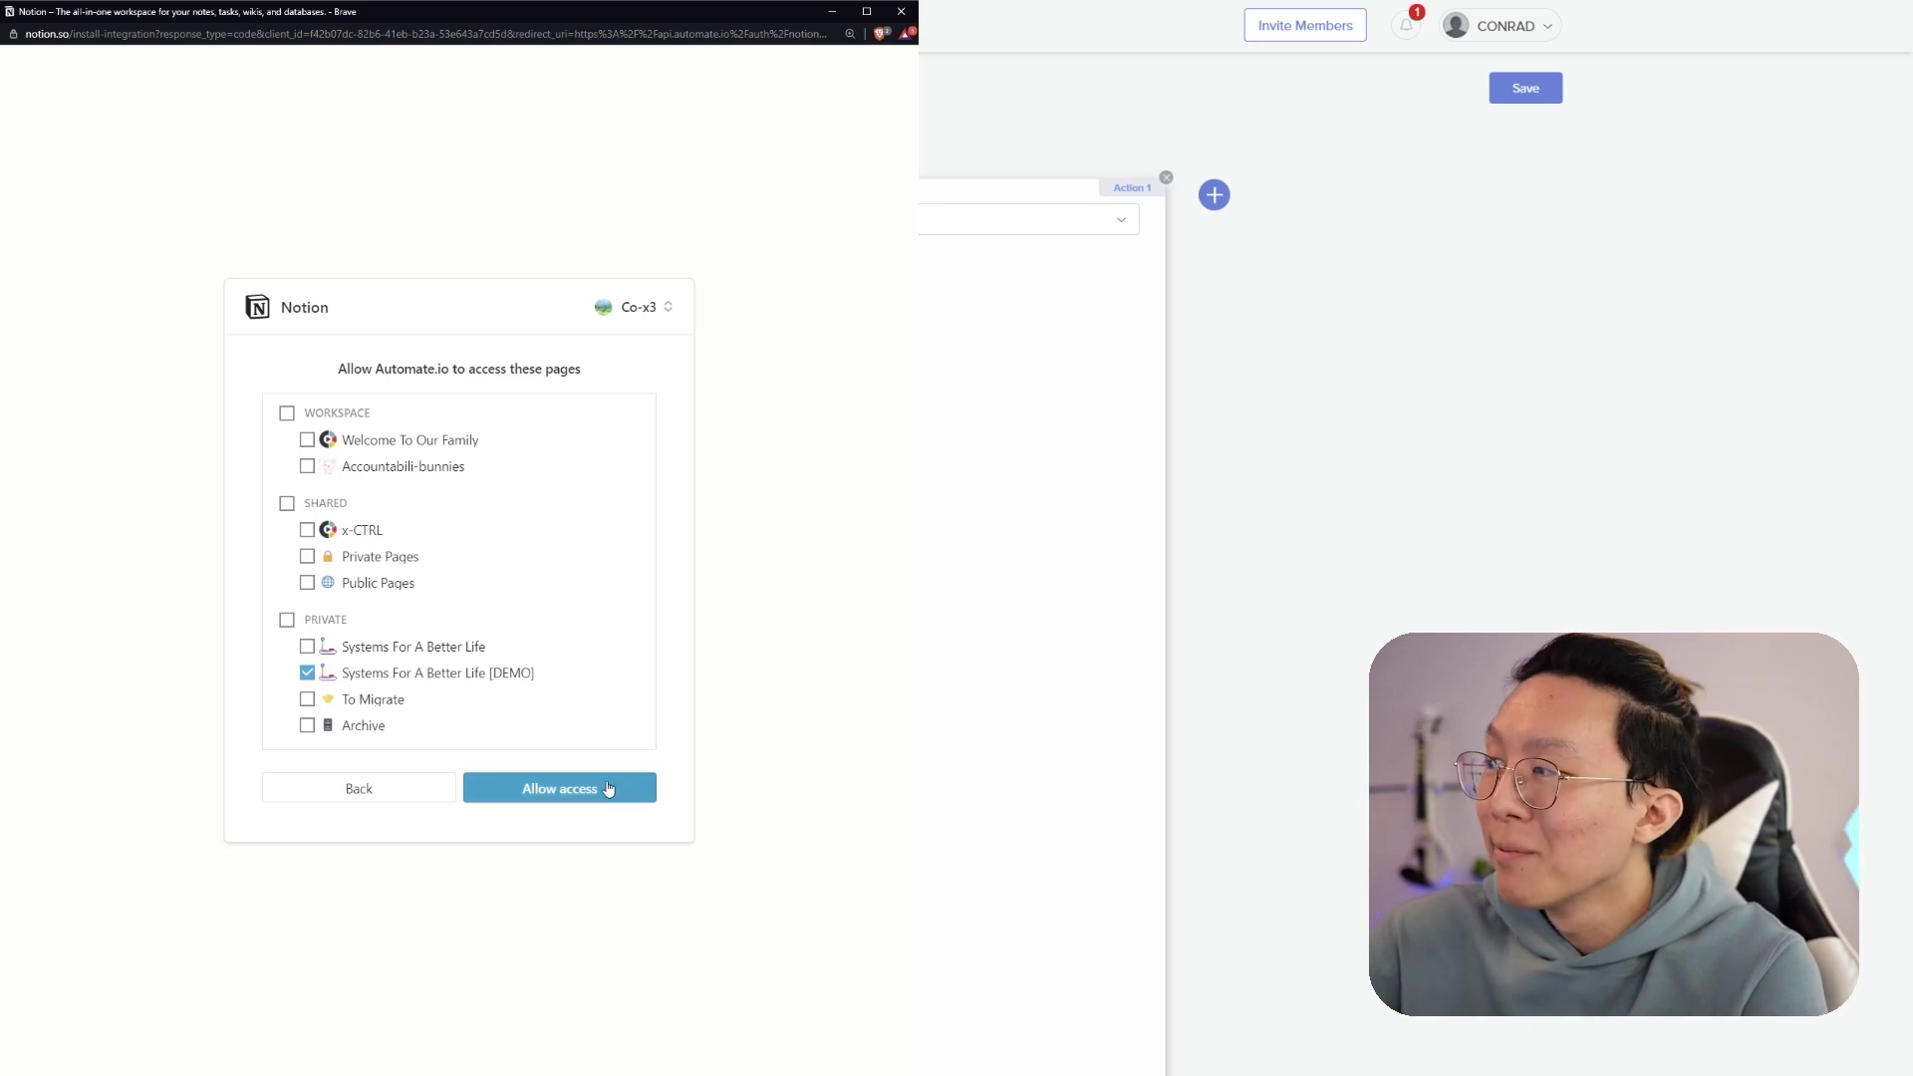
{"action": "left_click", "coordinate": [607, 789]}
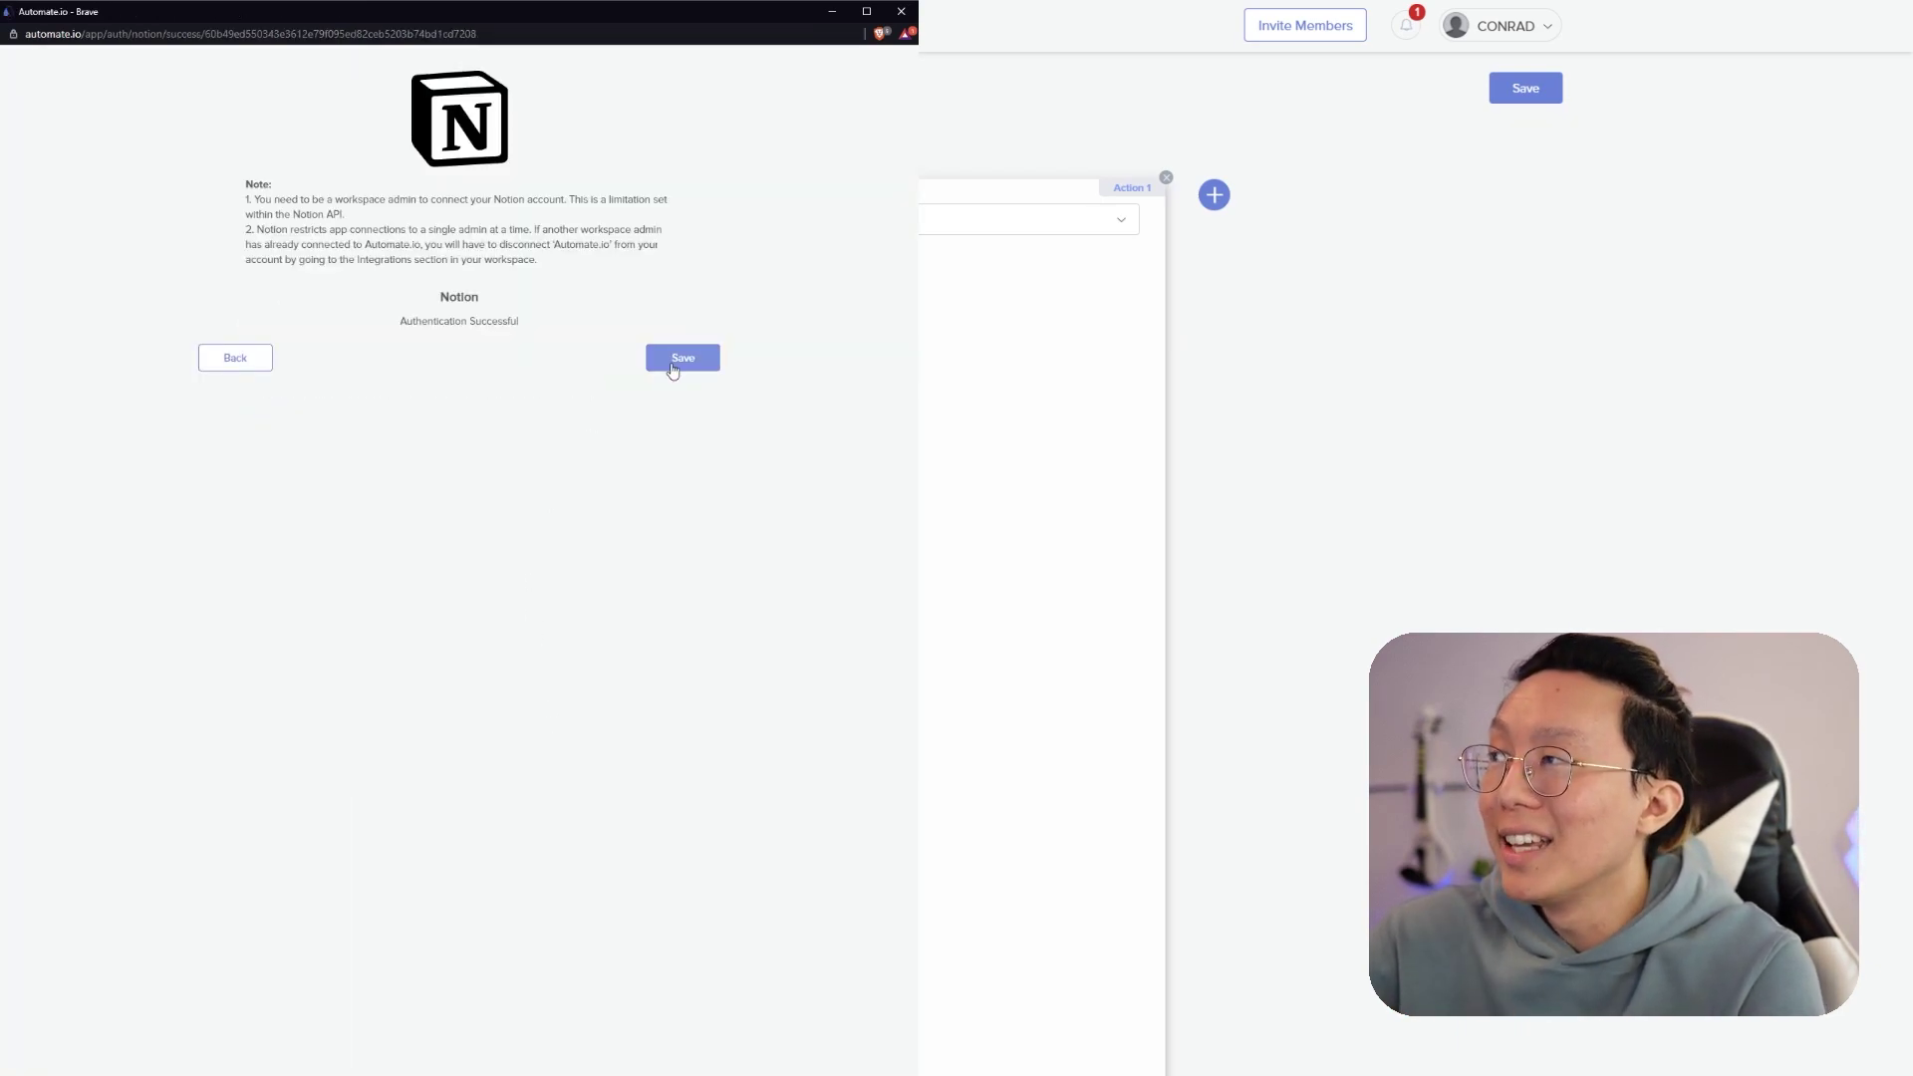
{"action": "left_click", "coordinate": [683, 357]}
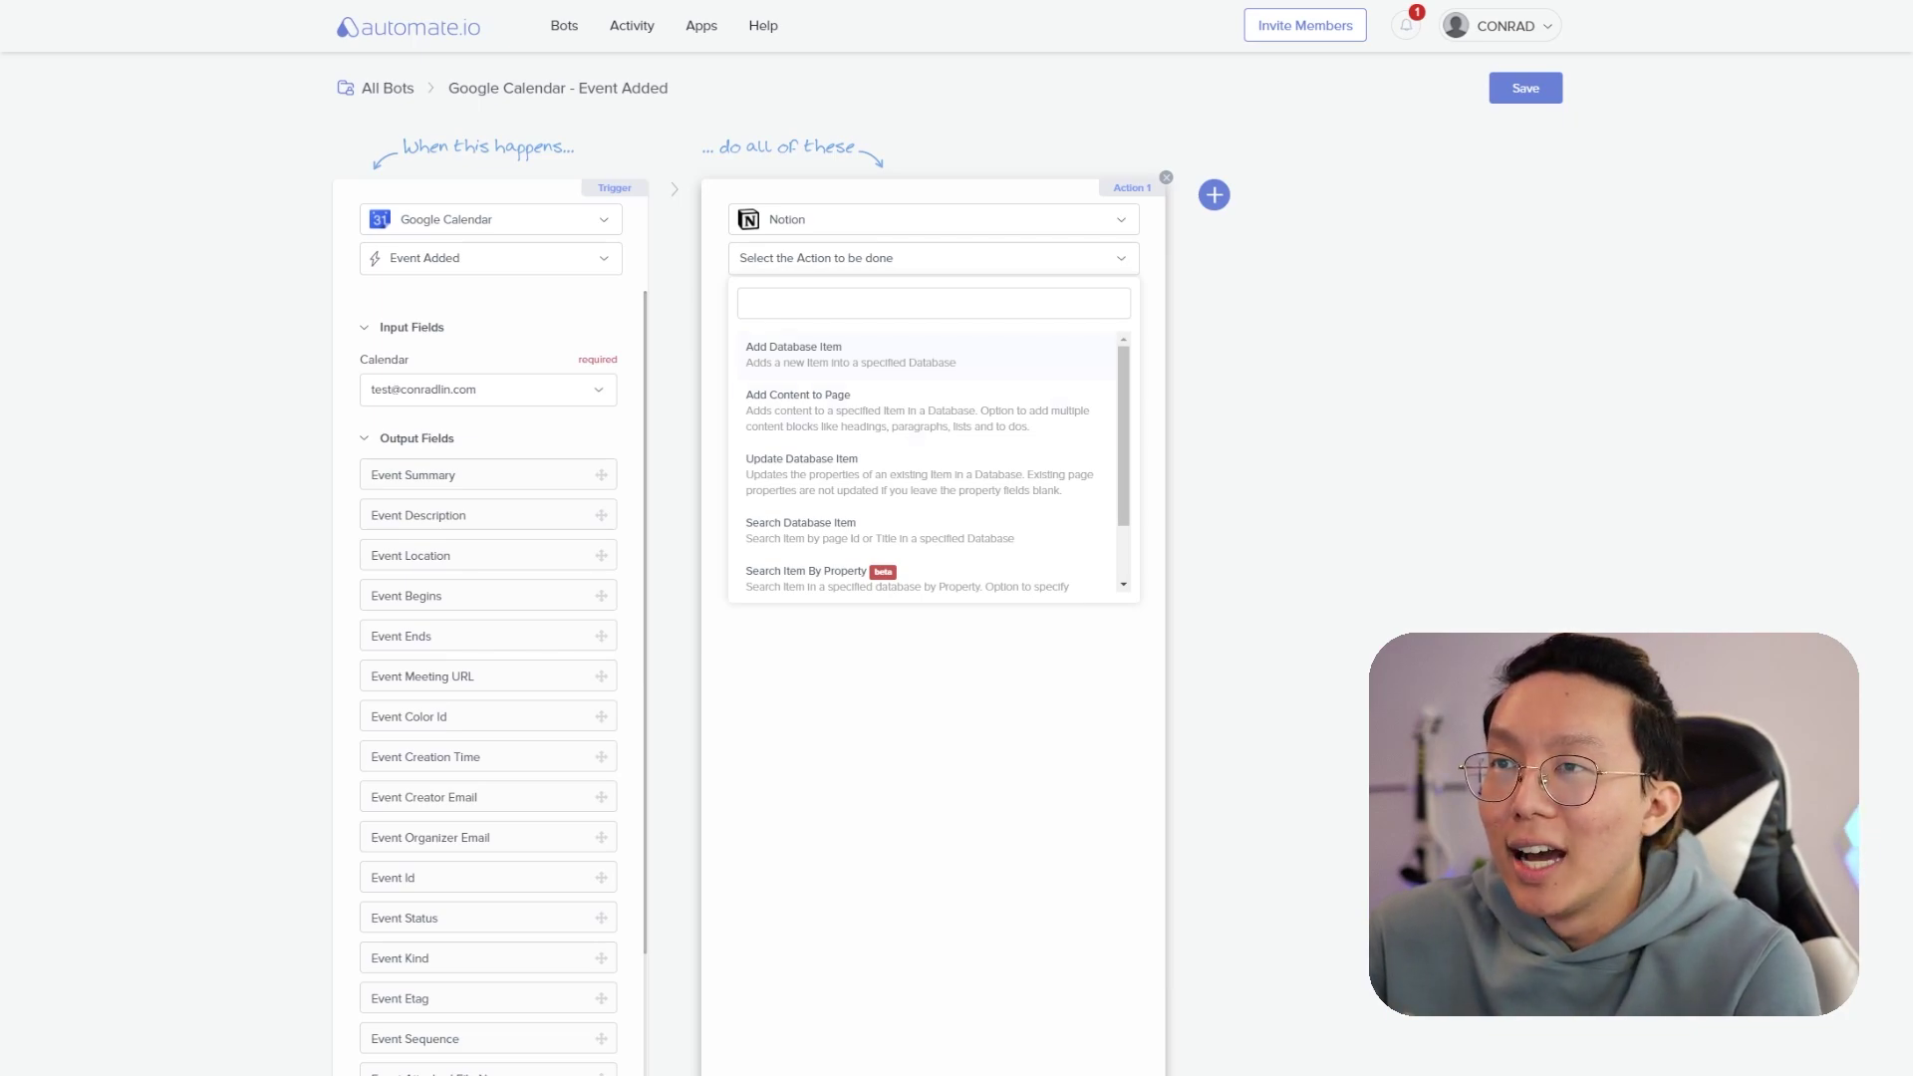
- Set the Notion action to Add Database Item and open its Database list
{"action": "left_click", "coordinate": [1073, 360]}
{"action": "left_click", "coordinate": [1060, 397]}
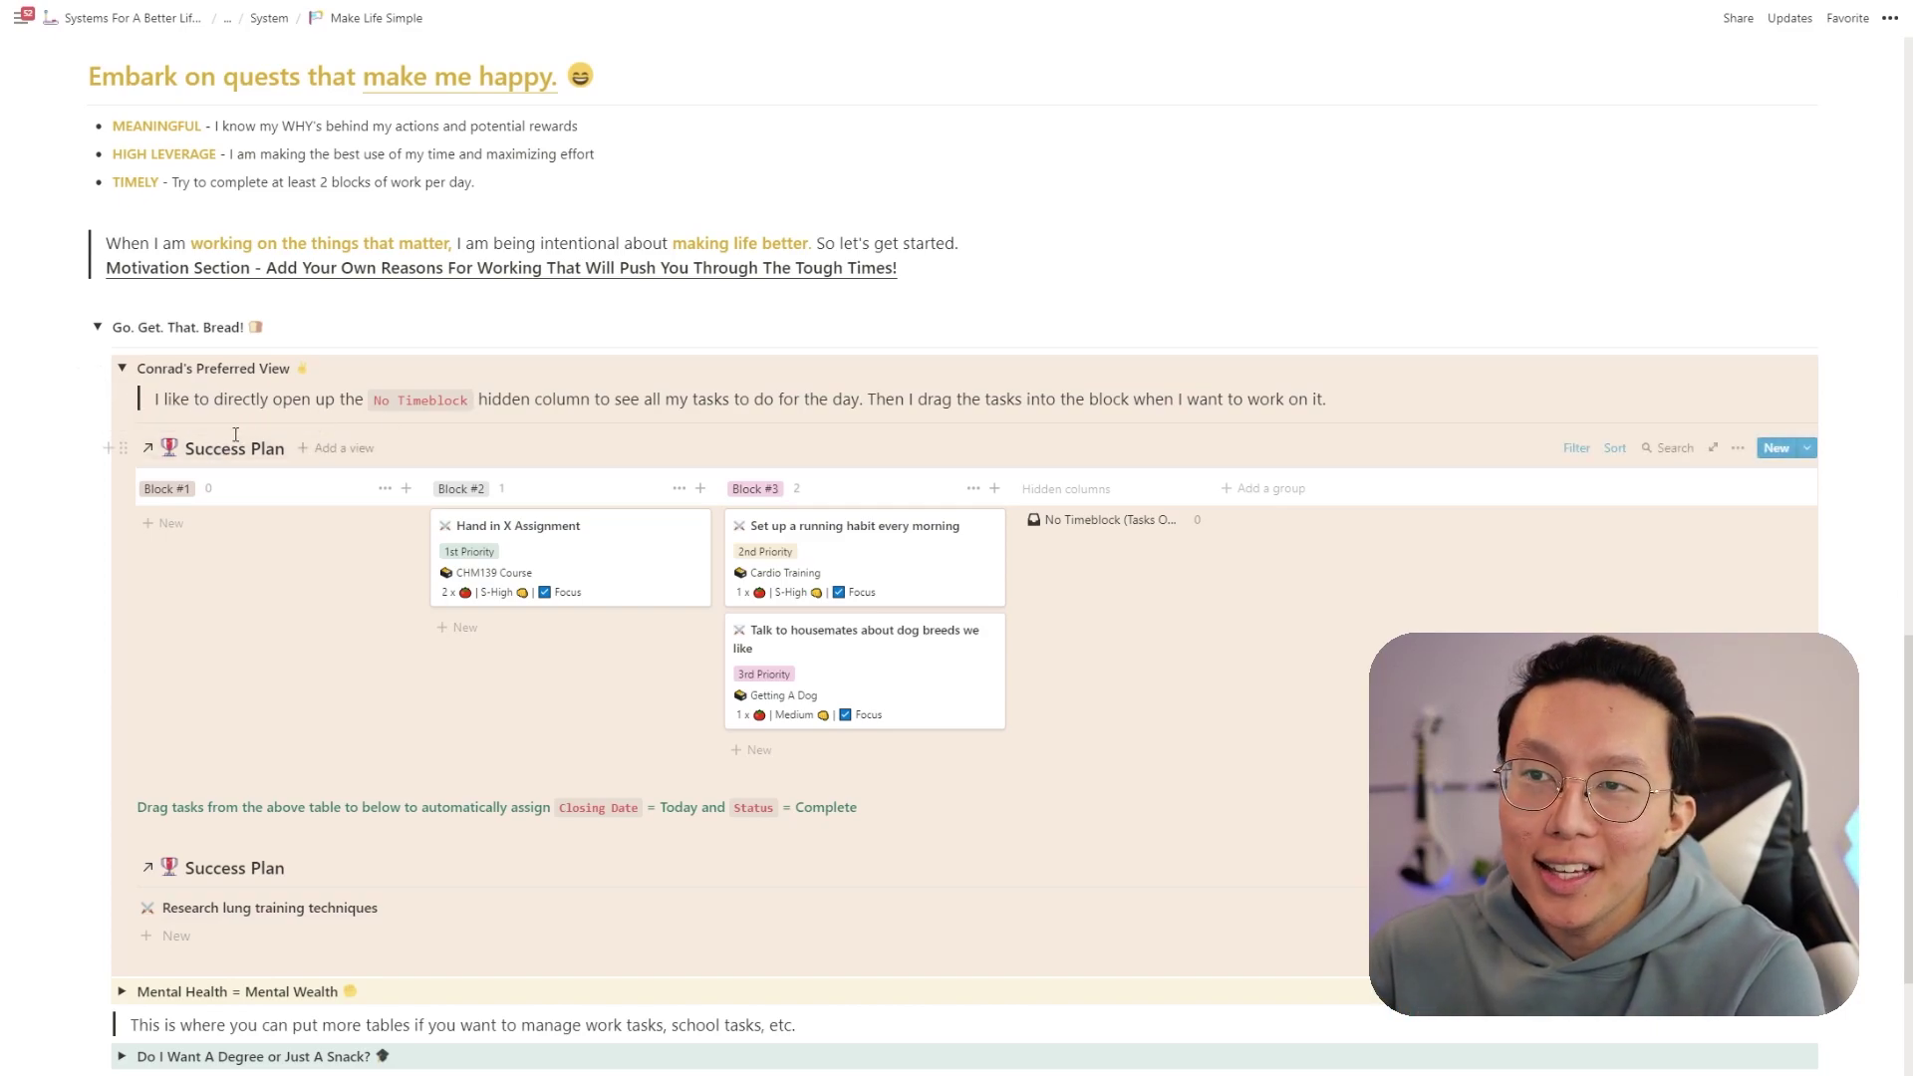
- Copy the Success Plan board's link and paste it on a new line
{"action": "left_click", "coordinate": [124, 450]}
{"action": "left_click", "coordinate": [200, 313]}
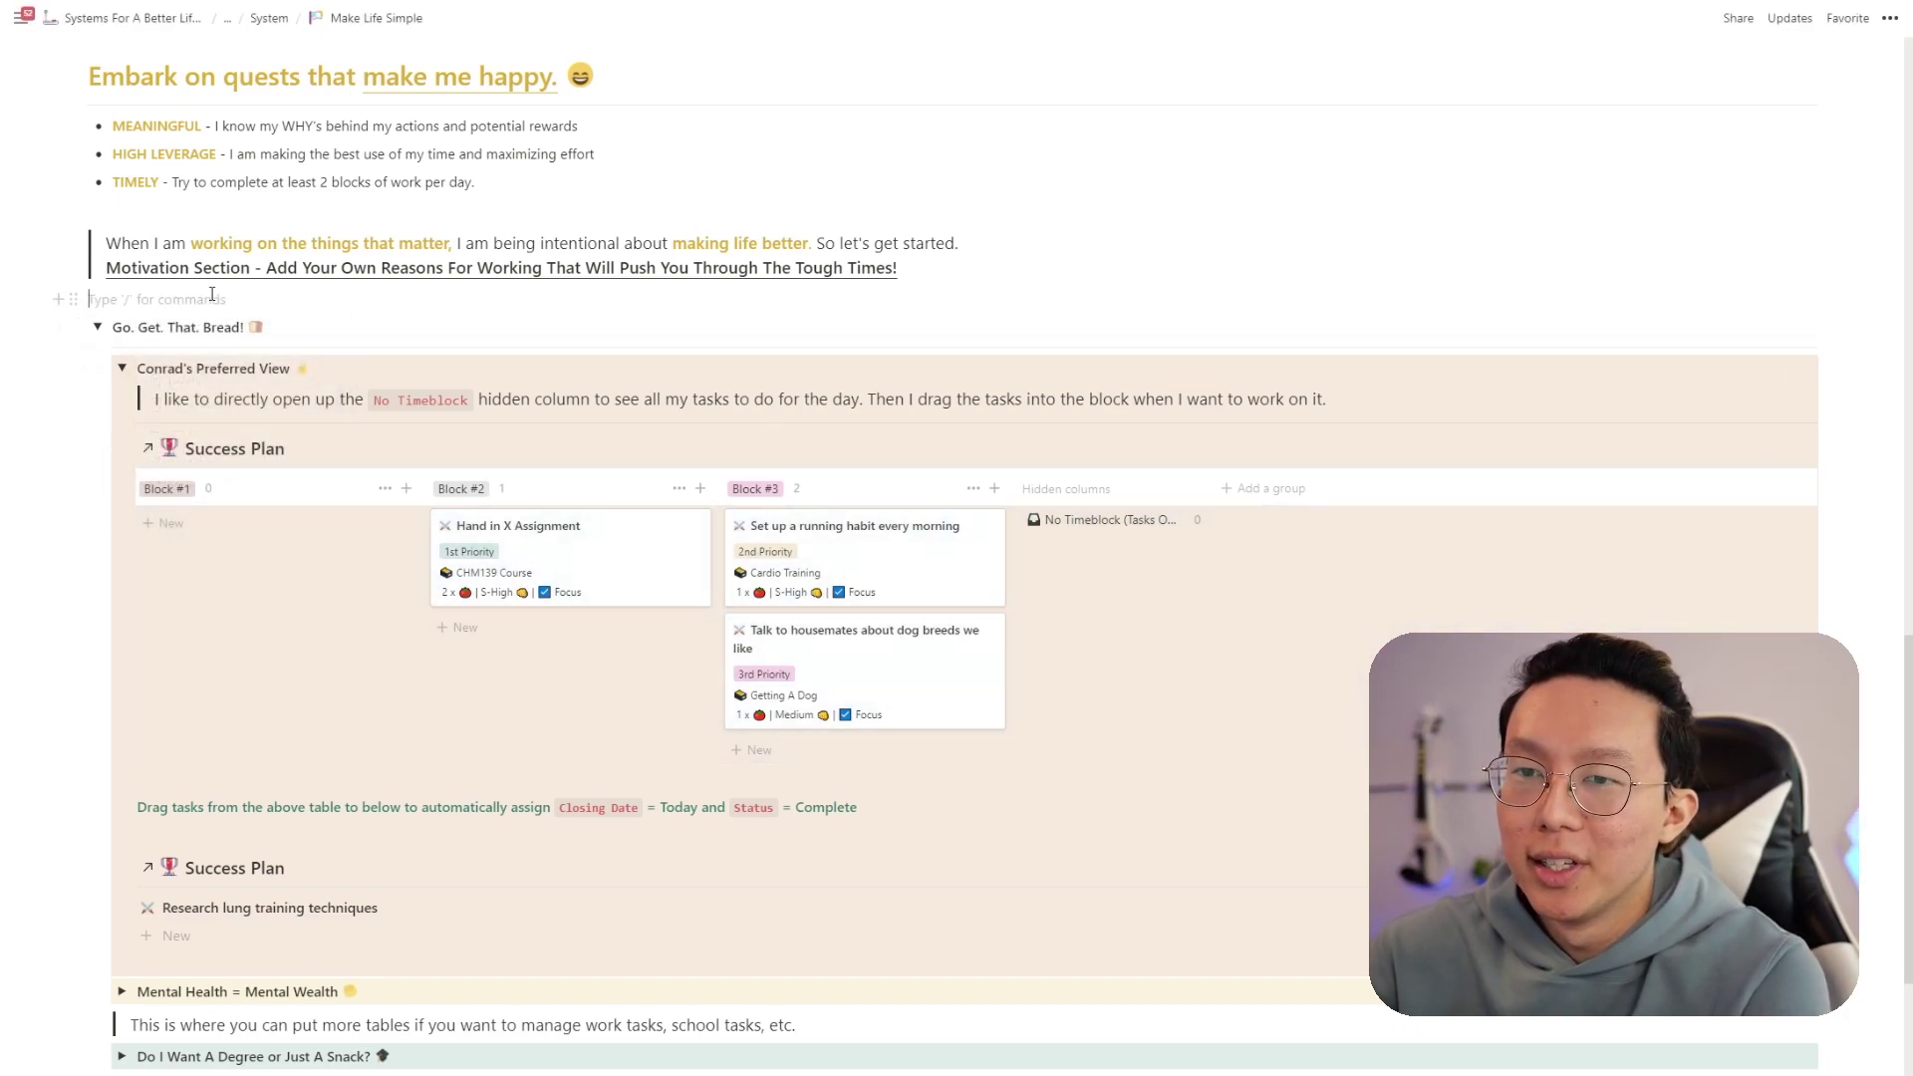
{"action": "key", "text": "Return"}
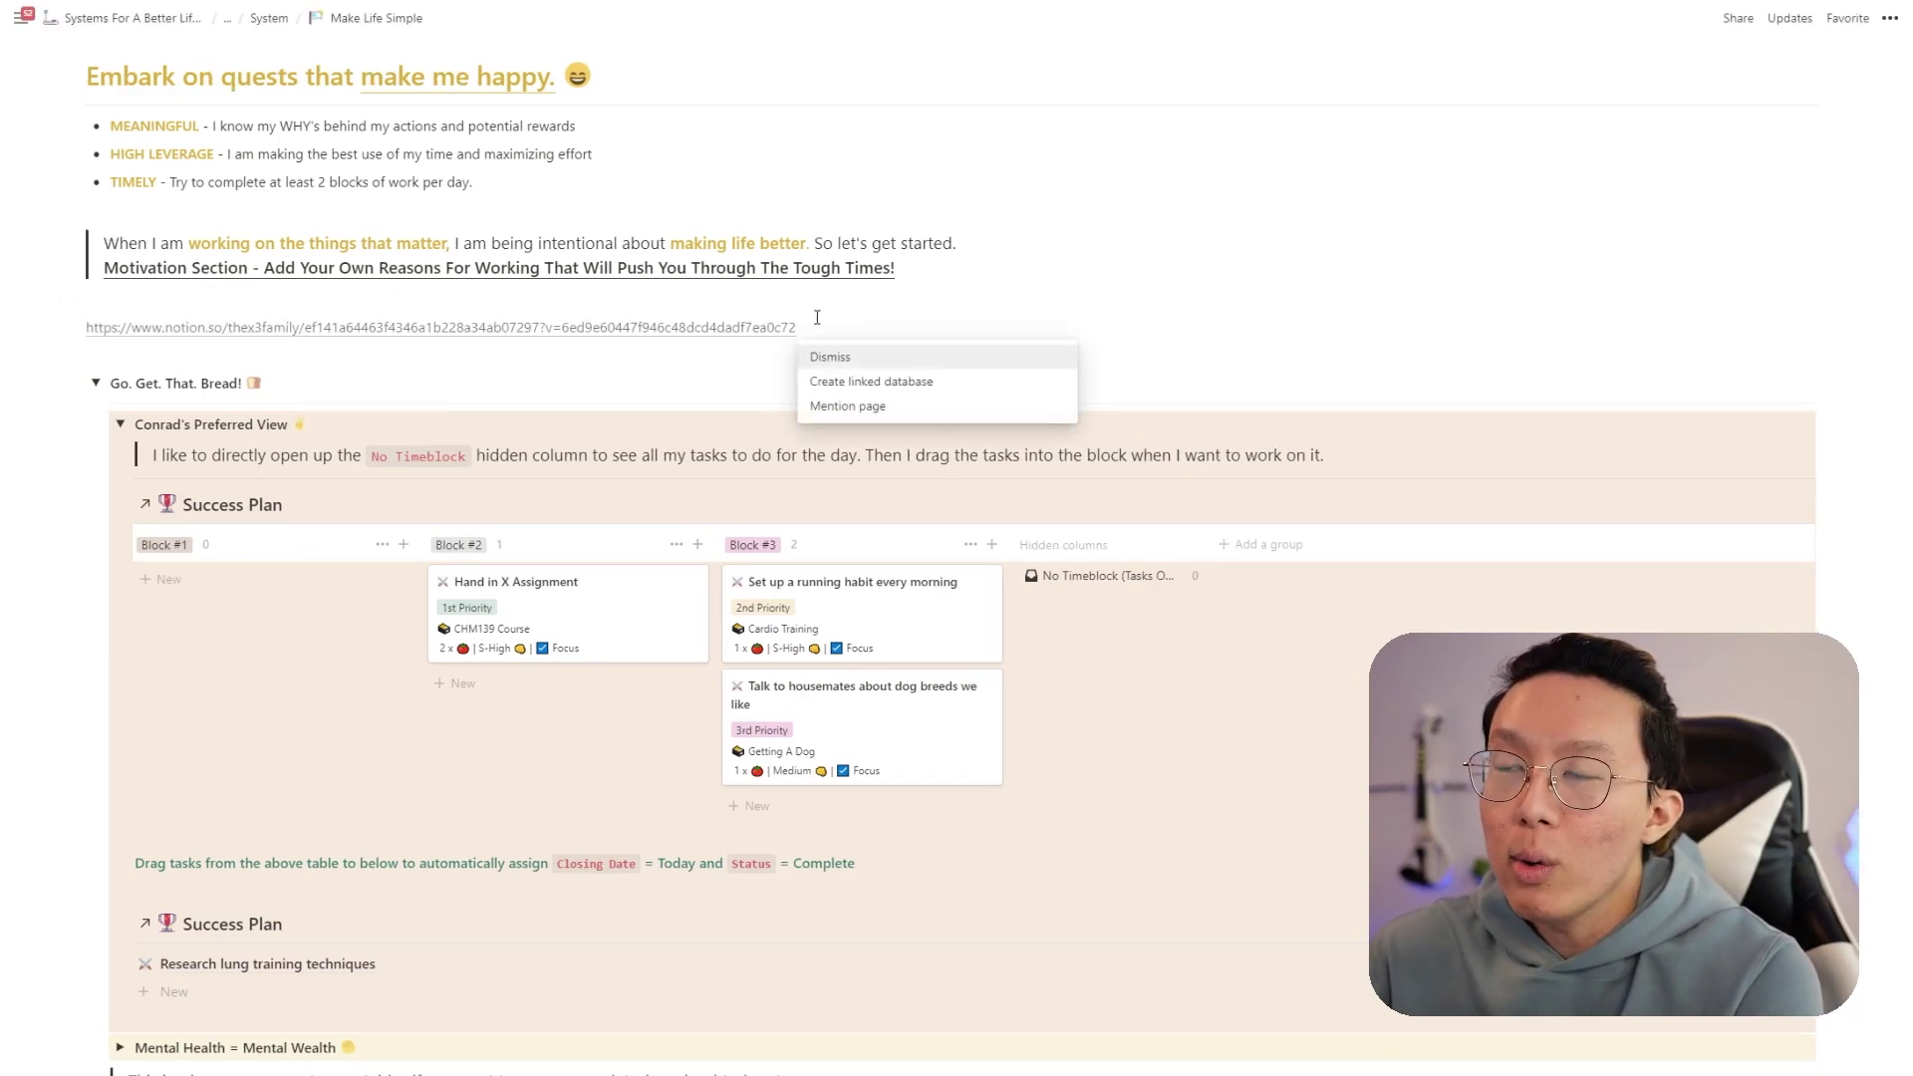
- Turn the pasted URL into plain text and select the database ID before '?v='
{"action": "left_click_drag", "start_coordinate": [797, 329], "coordinate": [89, 344]}
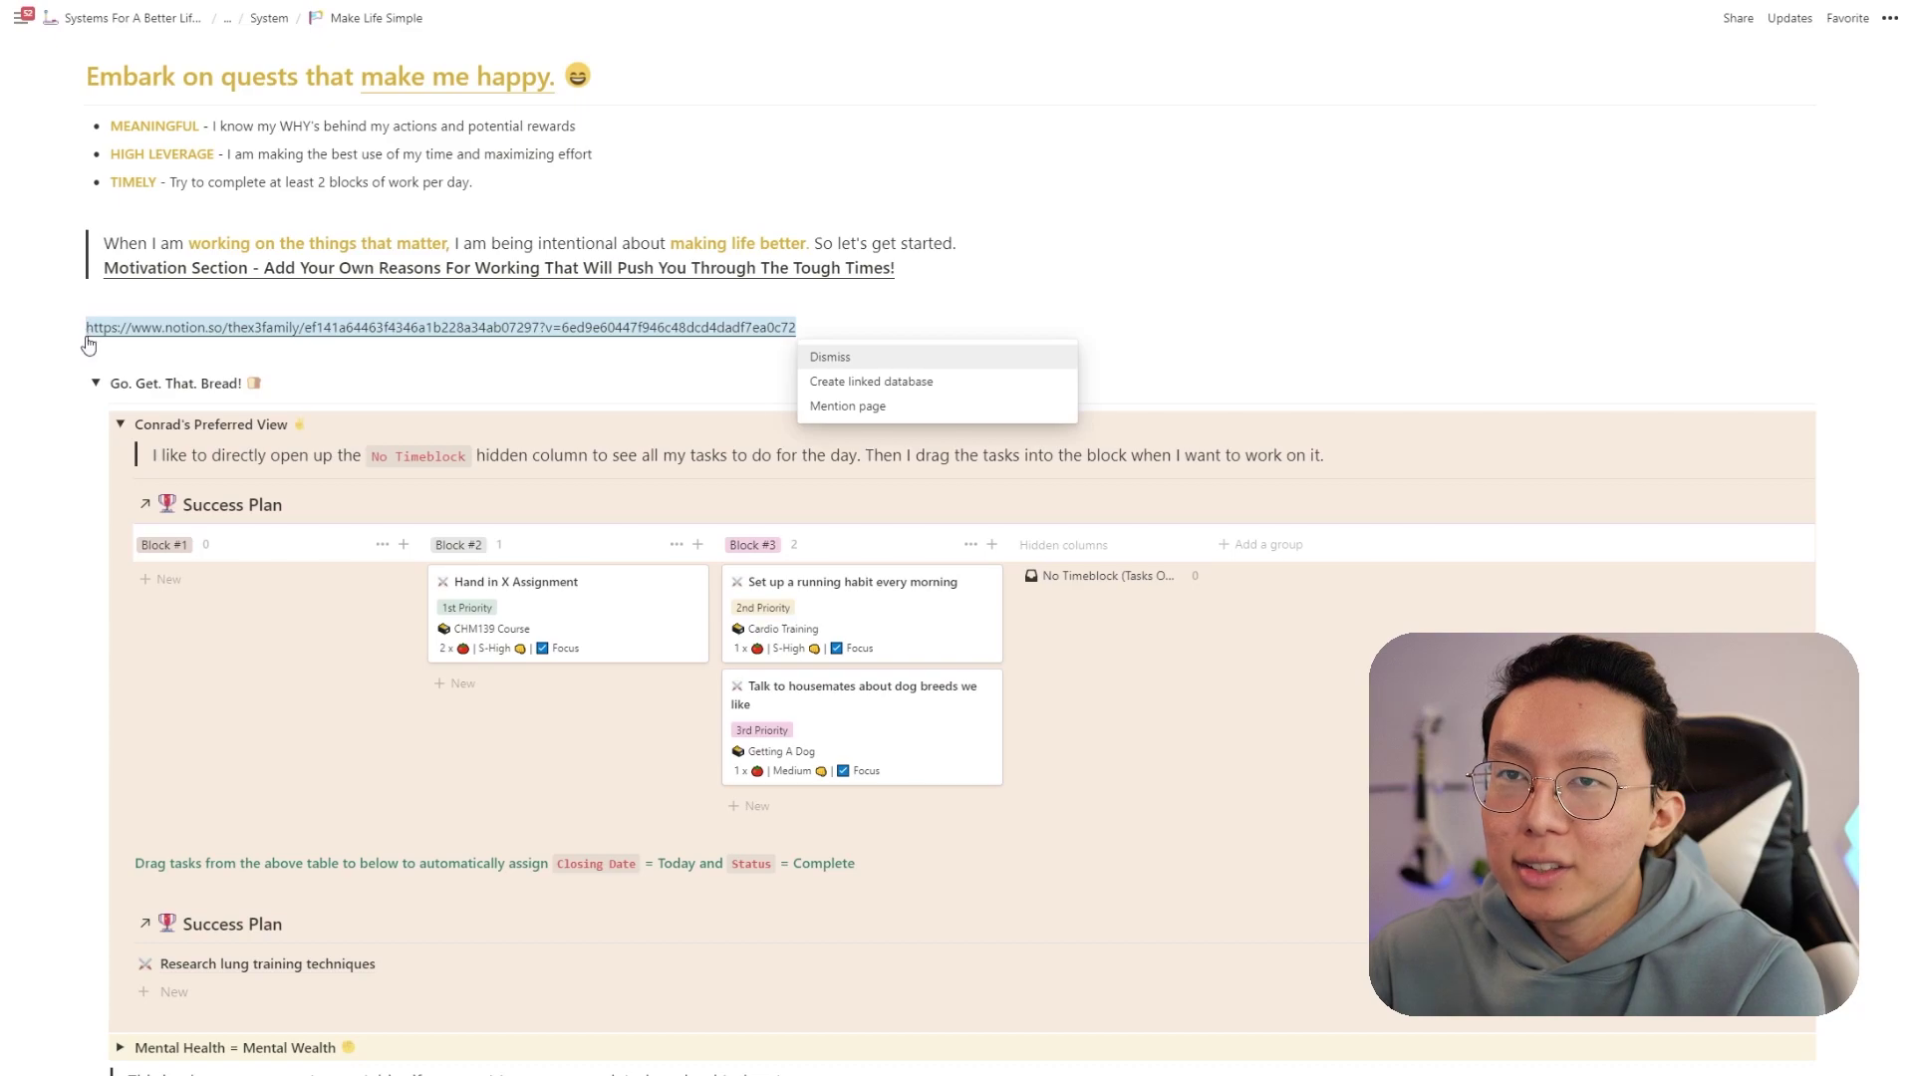
{"action": "left_click", "coordinate": [127, 292]}
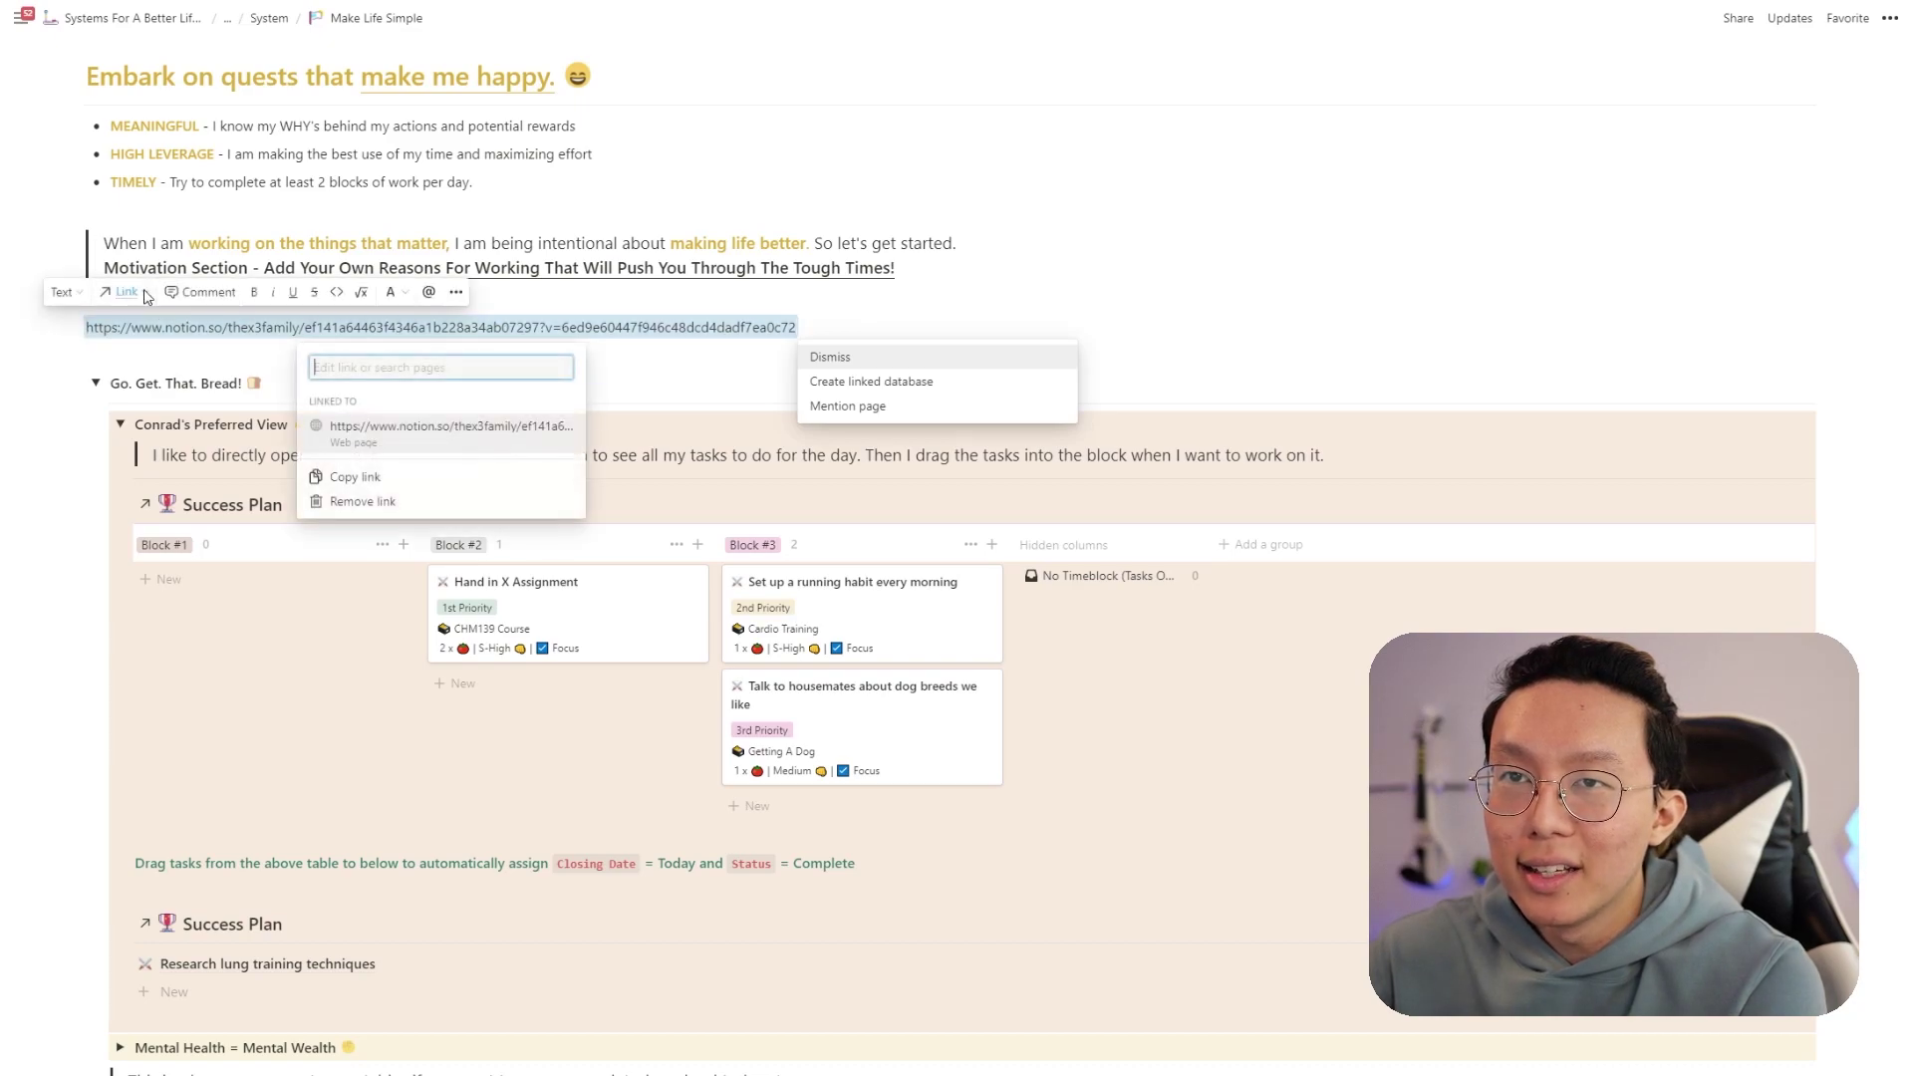
{"action": "left_click", "coordinate": [384, 501]}
{"action": "left_click", "coordinate": [503, 329]}
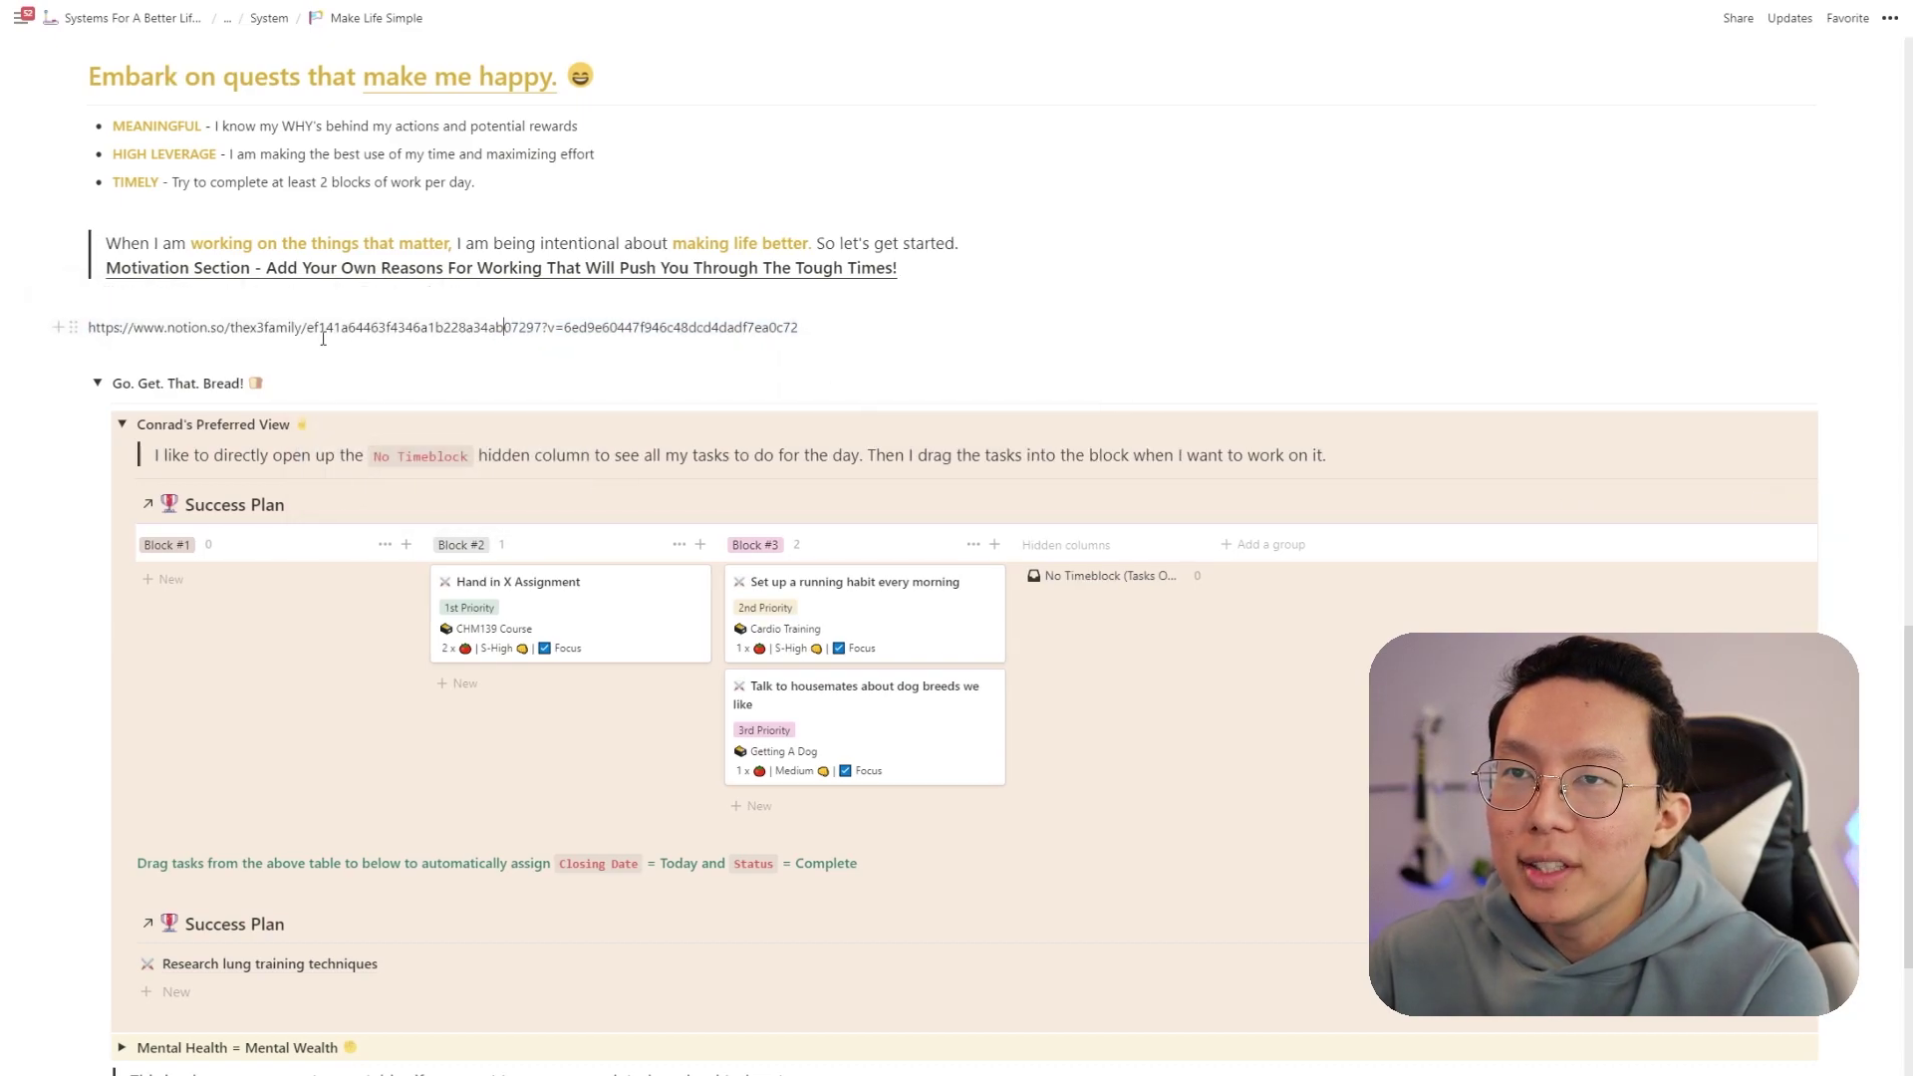
{"action": "left_click_drag", "start_coordinate": [308, 329], "coordinate": [539, 327]}
{"action": "key", "text": "ctrl+c"}
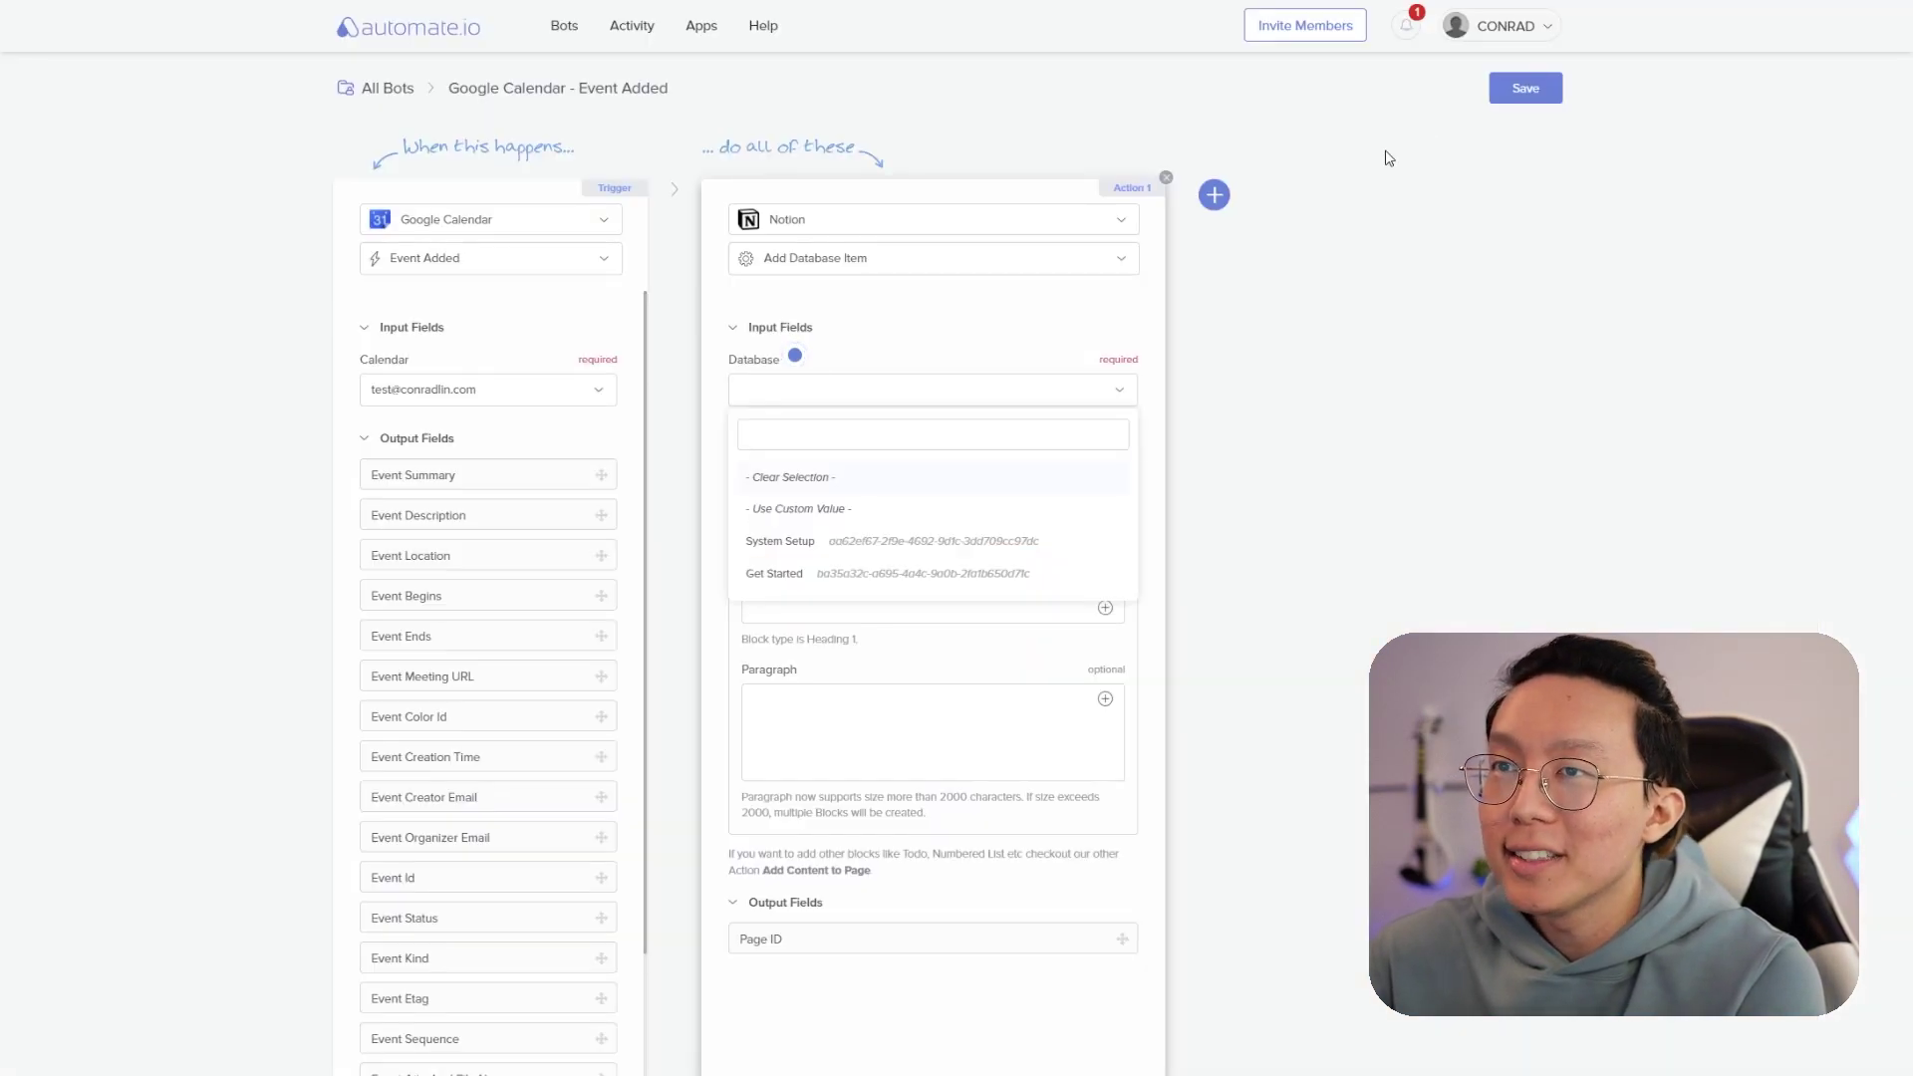
- Enter the Success Plan database ID as a custom Database Id and review its loaded fields
{"action": "left_click", "coordinate": [816, 508]}
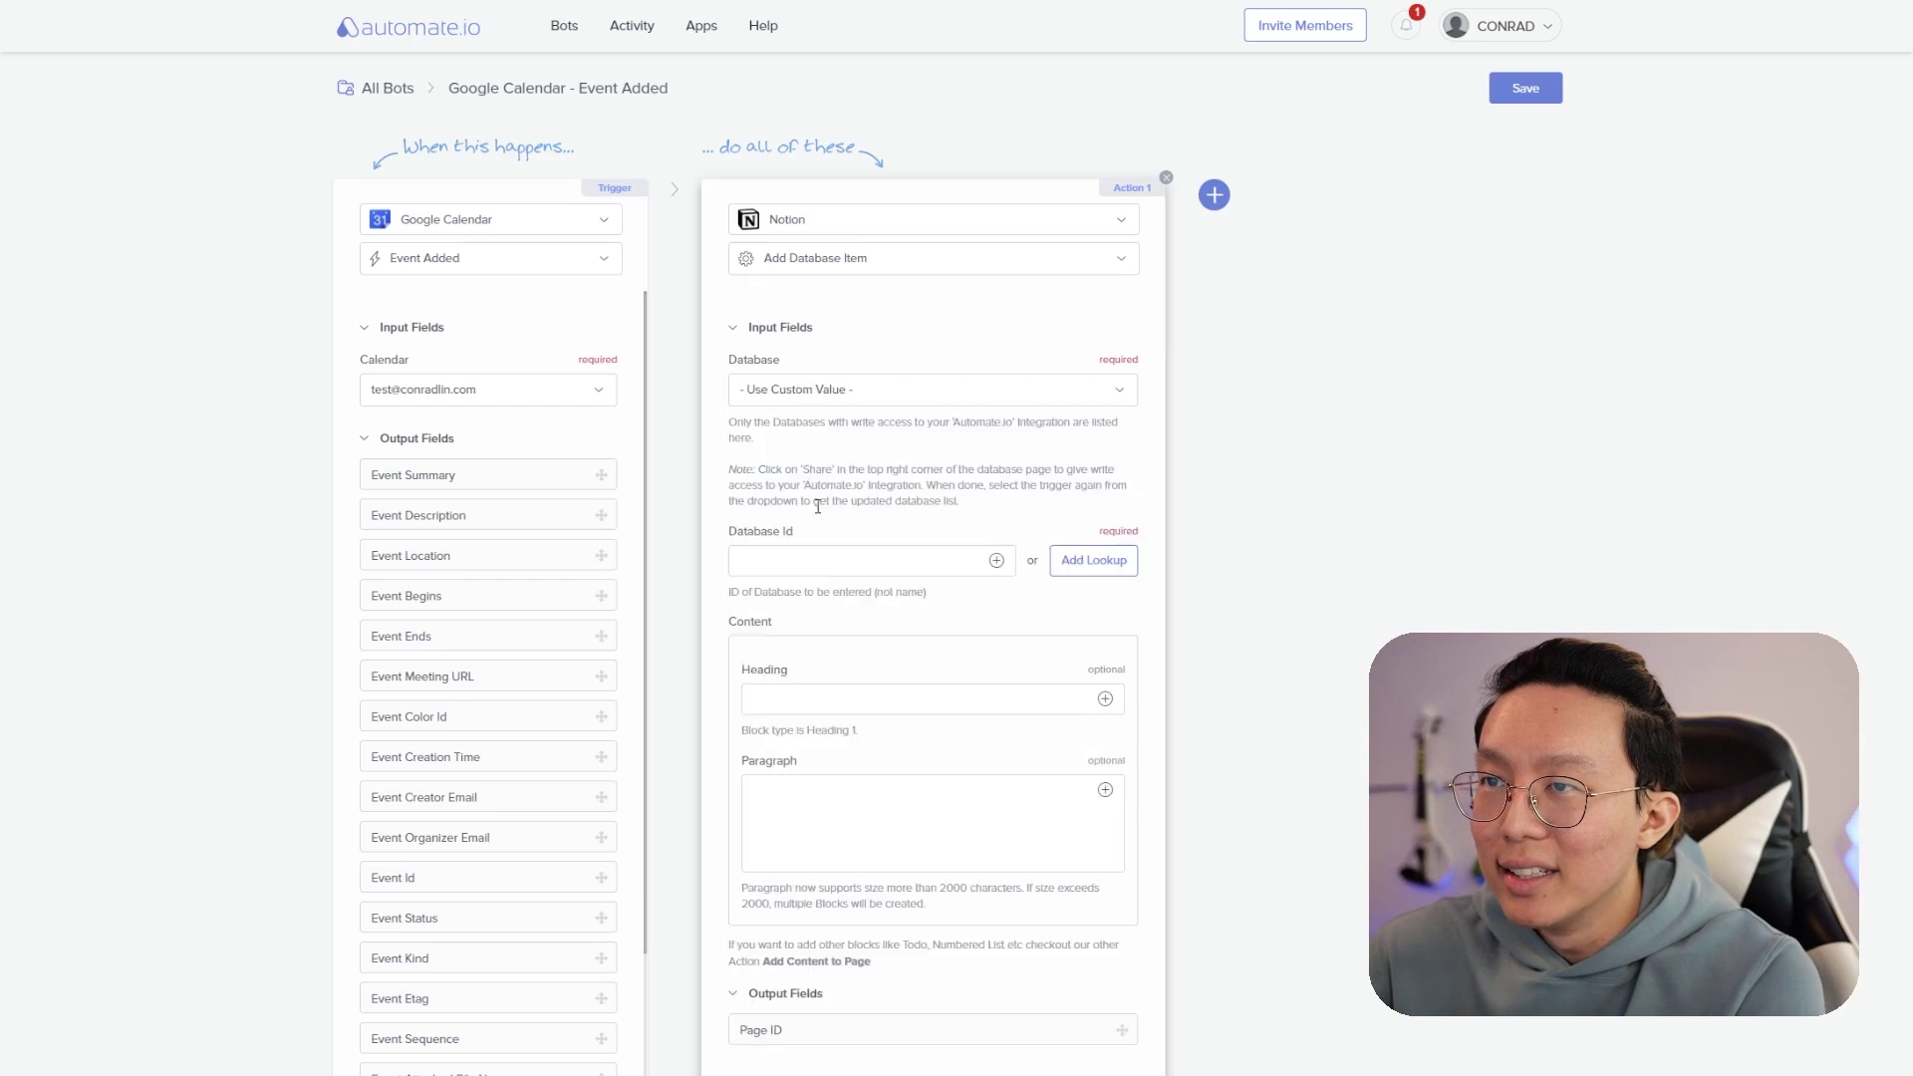
{"action": "left_click", "coordinate": [814, 552]}
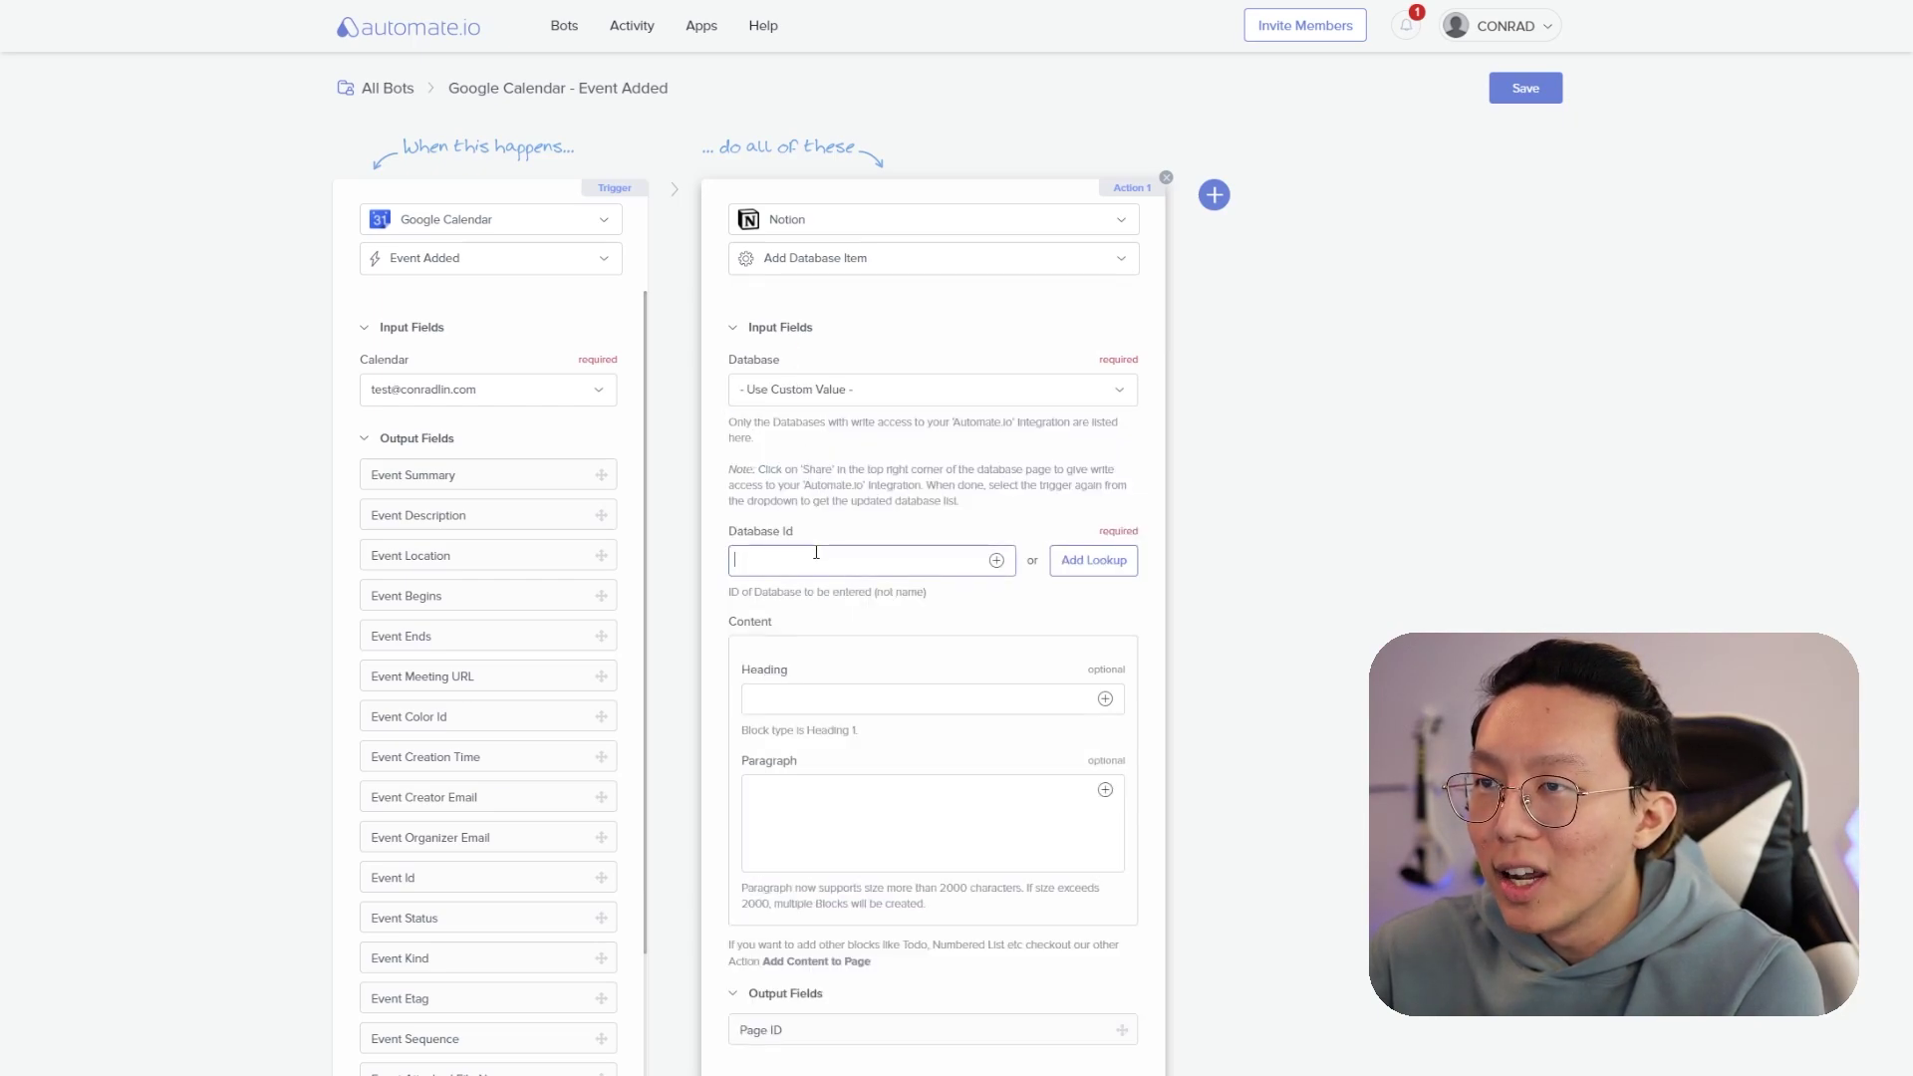
{"action": "key", "text": "ctrl+v"}
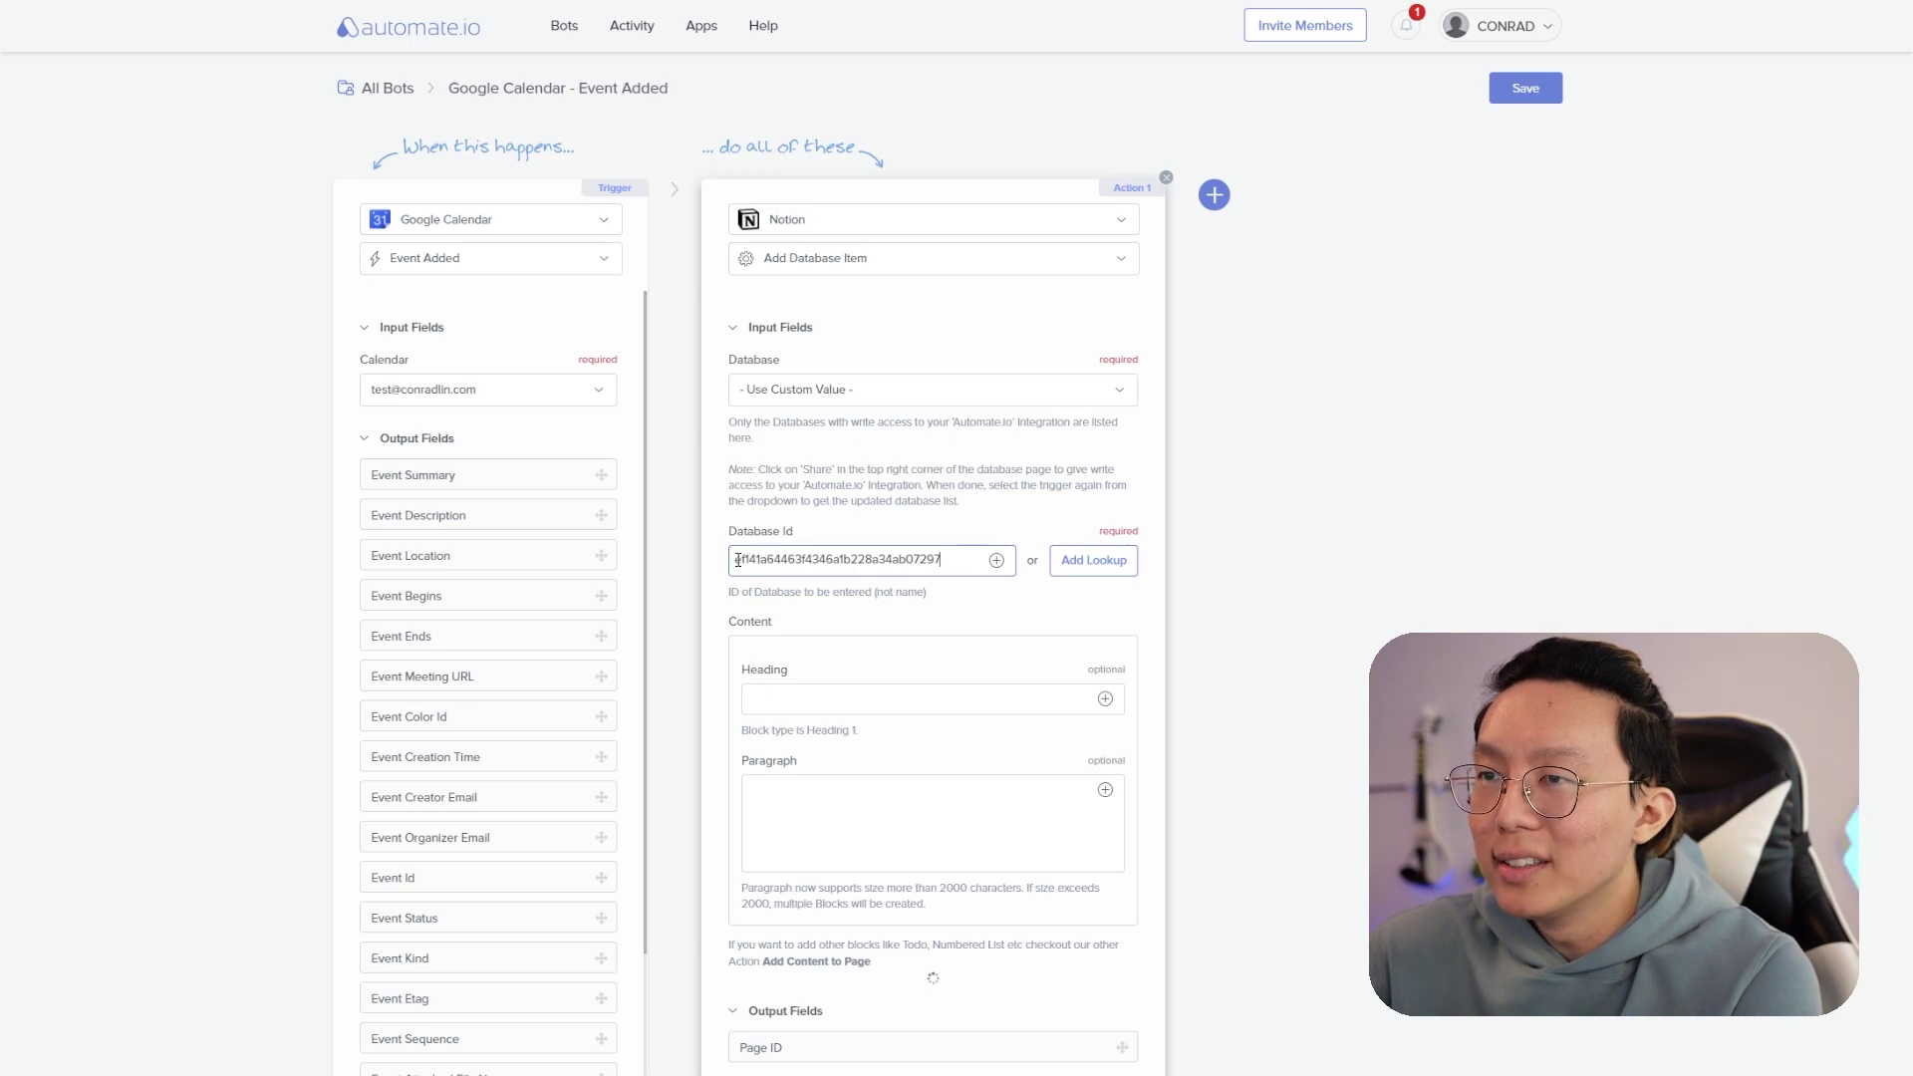
{"action": "left_click_drag", "start_coordinate": [735, 560], "coordinate": [955, 589]}
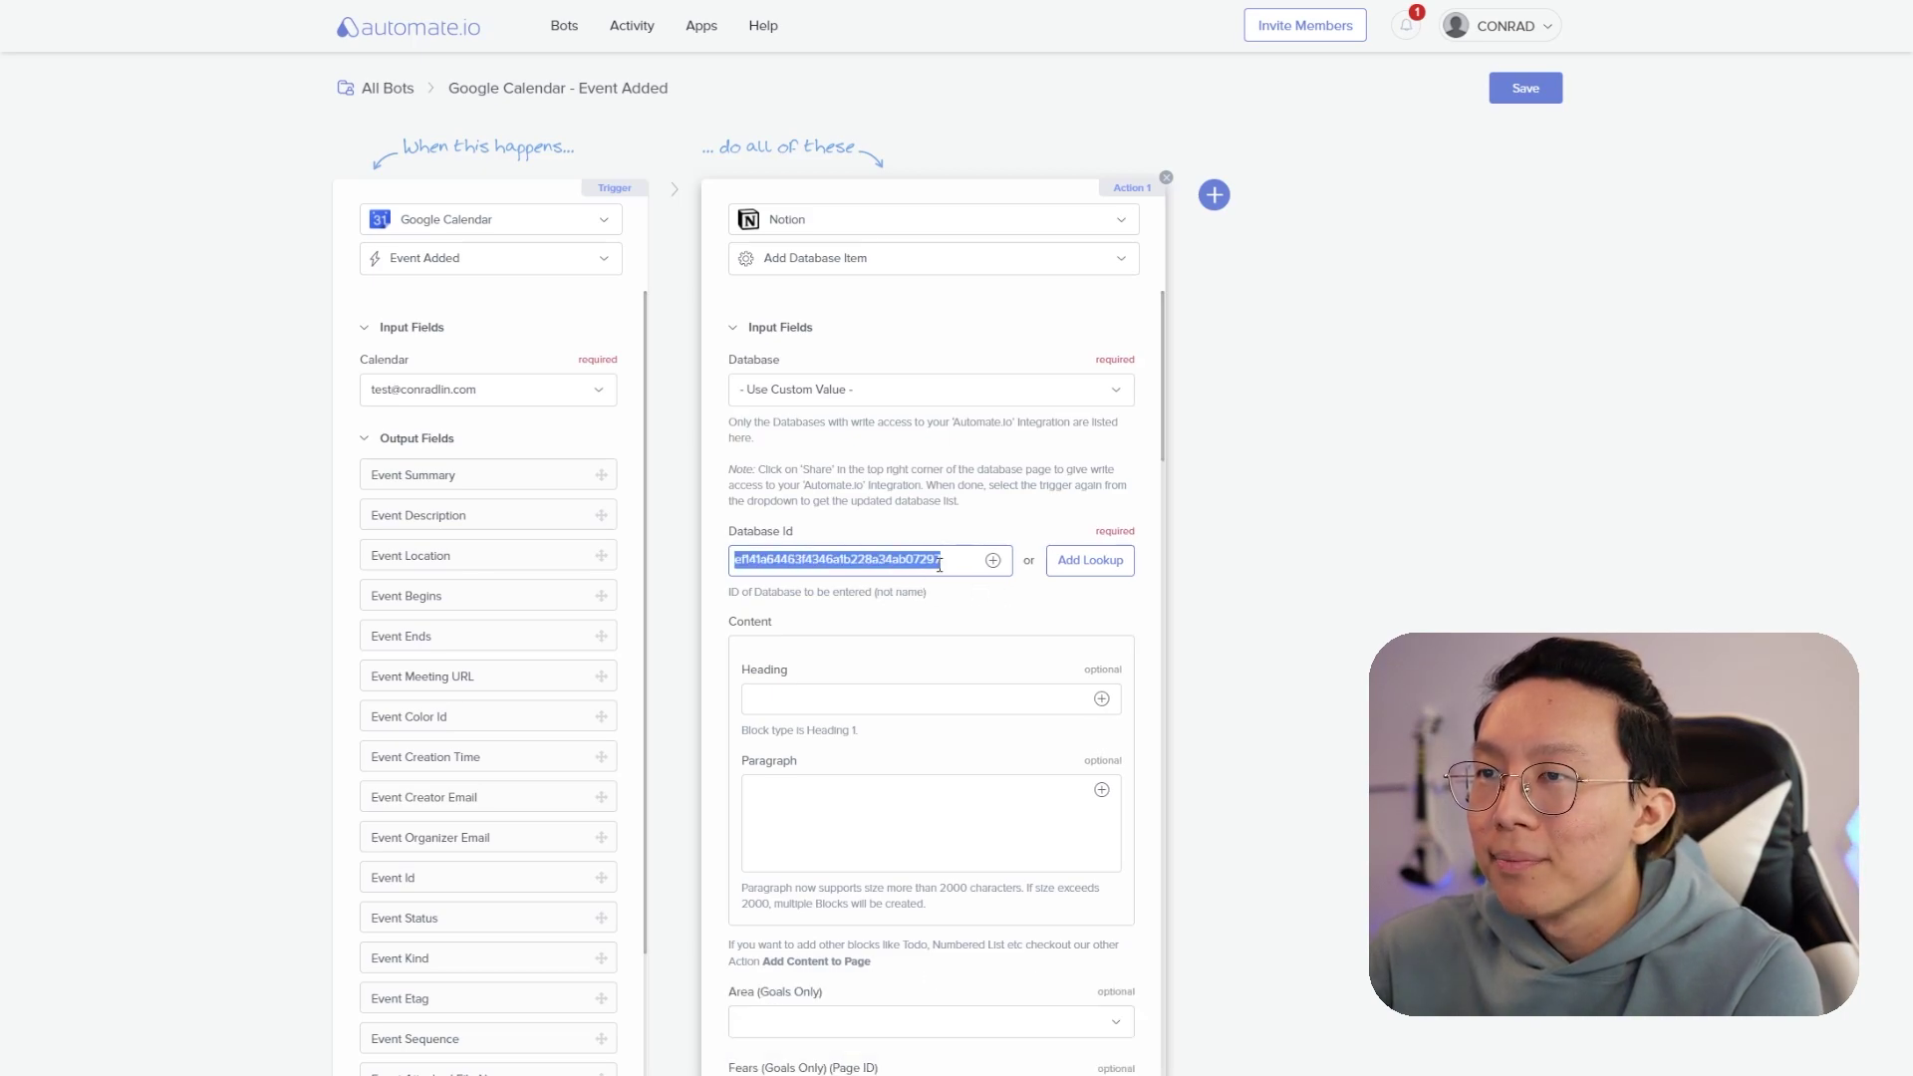
{"action": "scroll", "coordinate": [1025, 620], "scroll_direction": "down", "scroll_amount": 3}
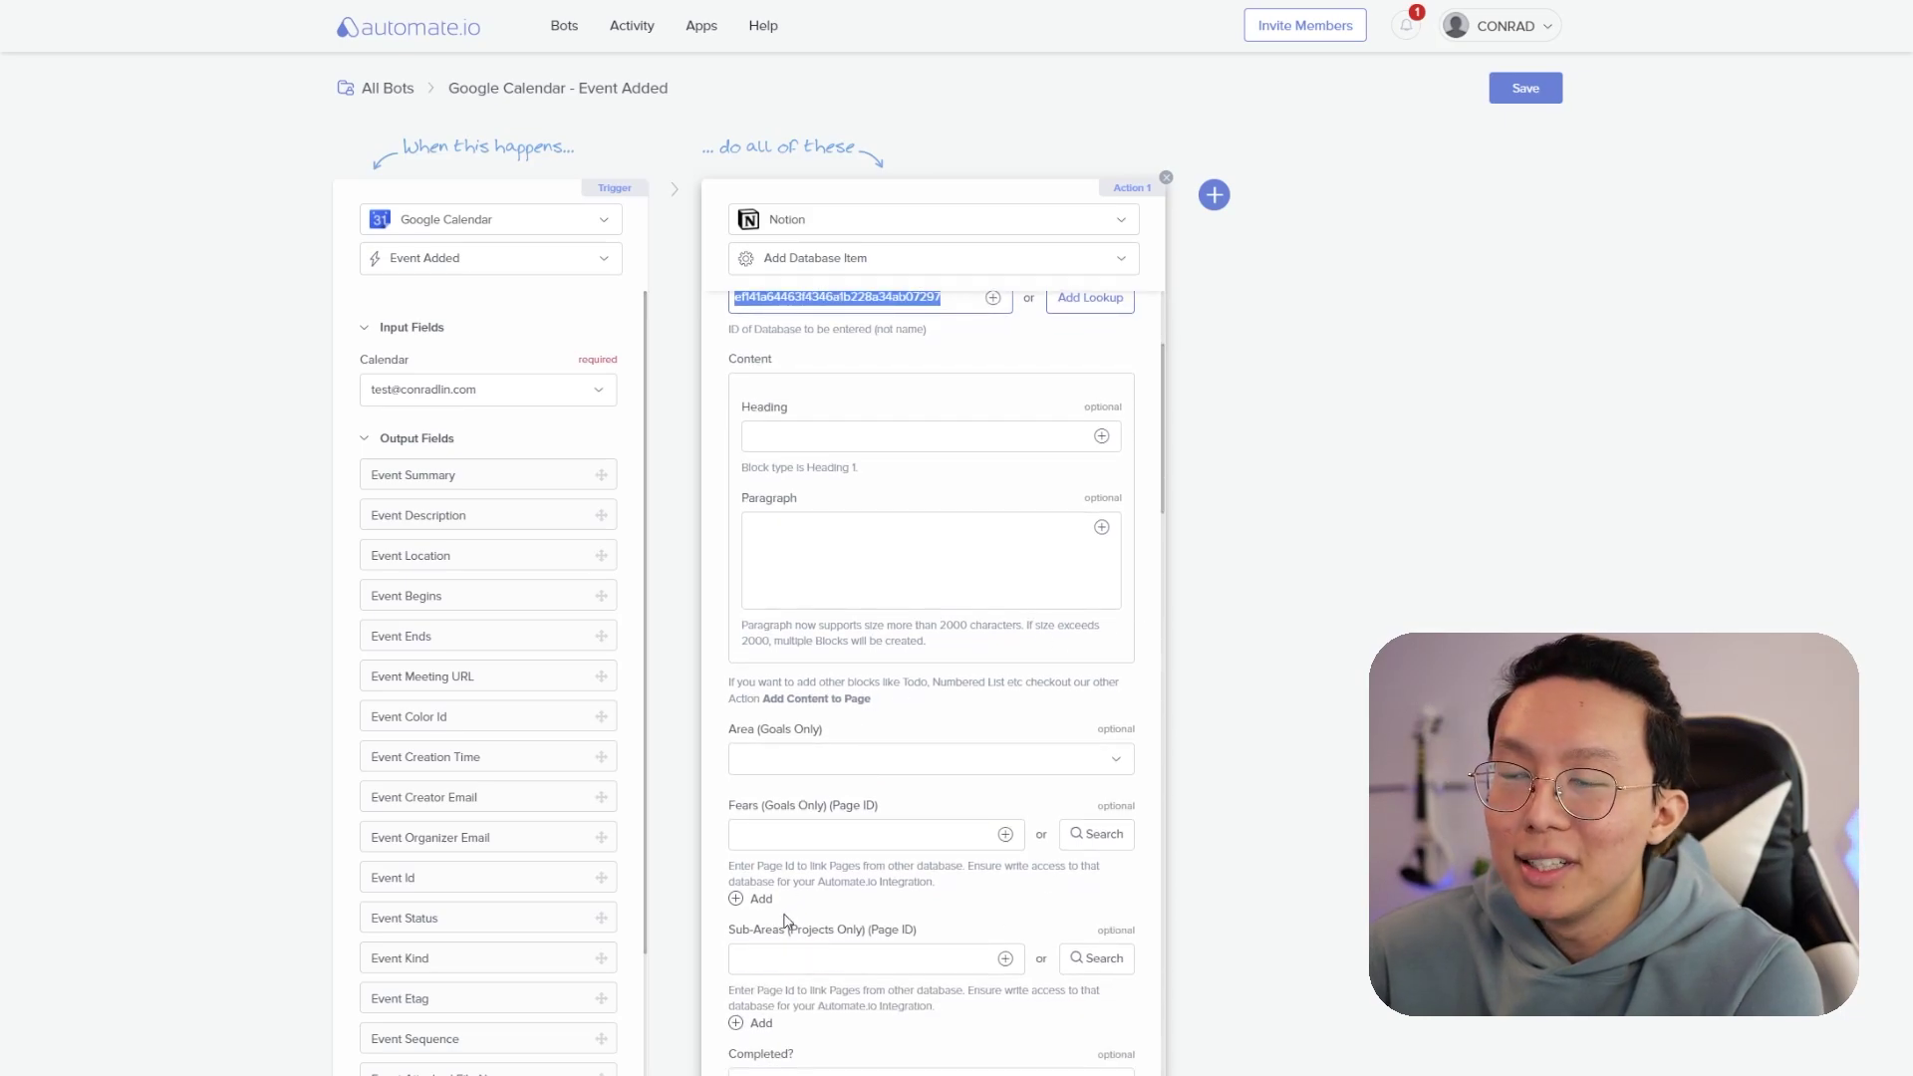
{"action": "scroll", "coordinate": [922, 961], "scroll_direction": "down", "scroll_amount": 2}
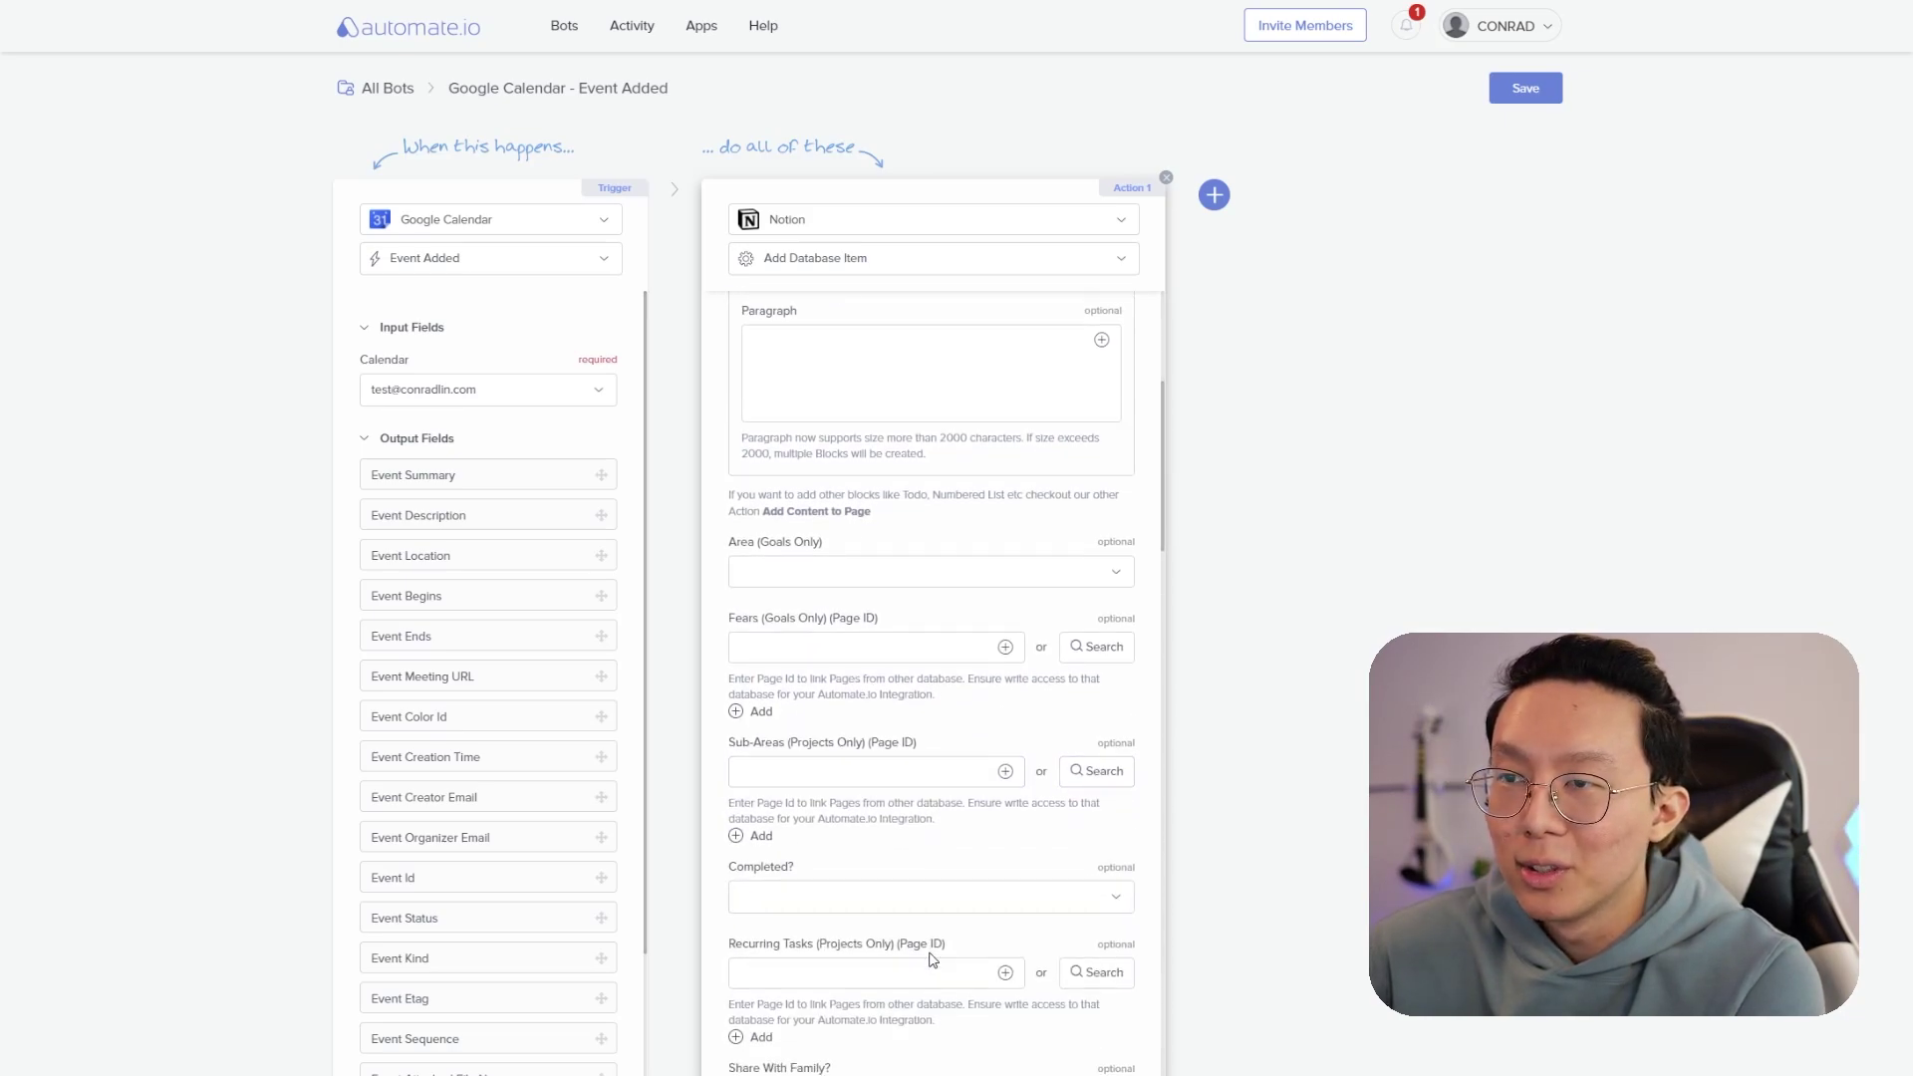
{"action": "scroll", "coordinate": [933, 960], "scroll_direction": "down", "scroll_amount": 2}
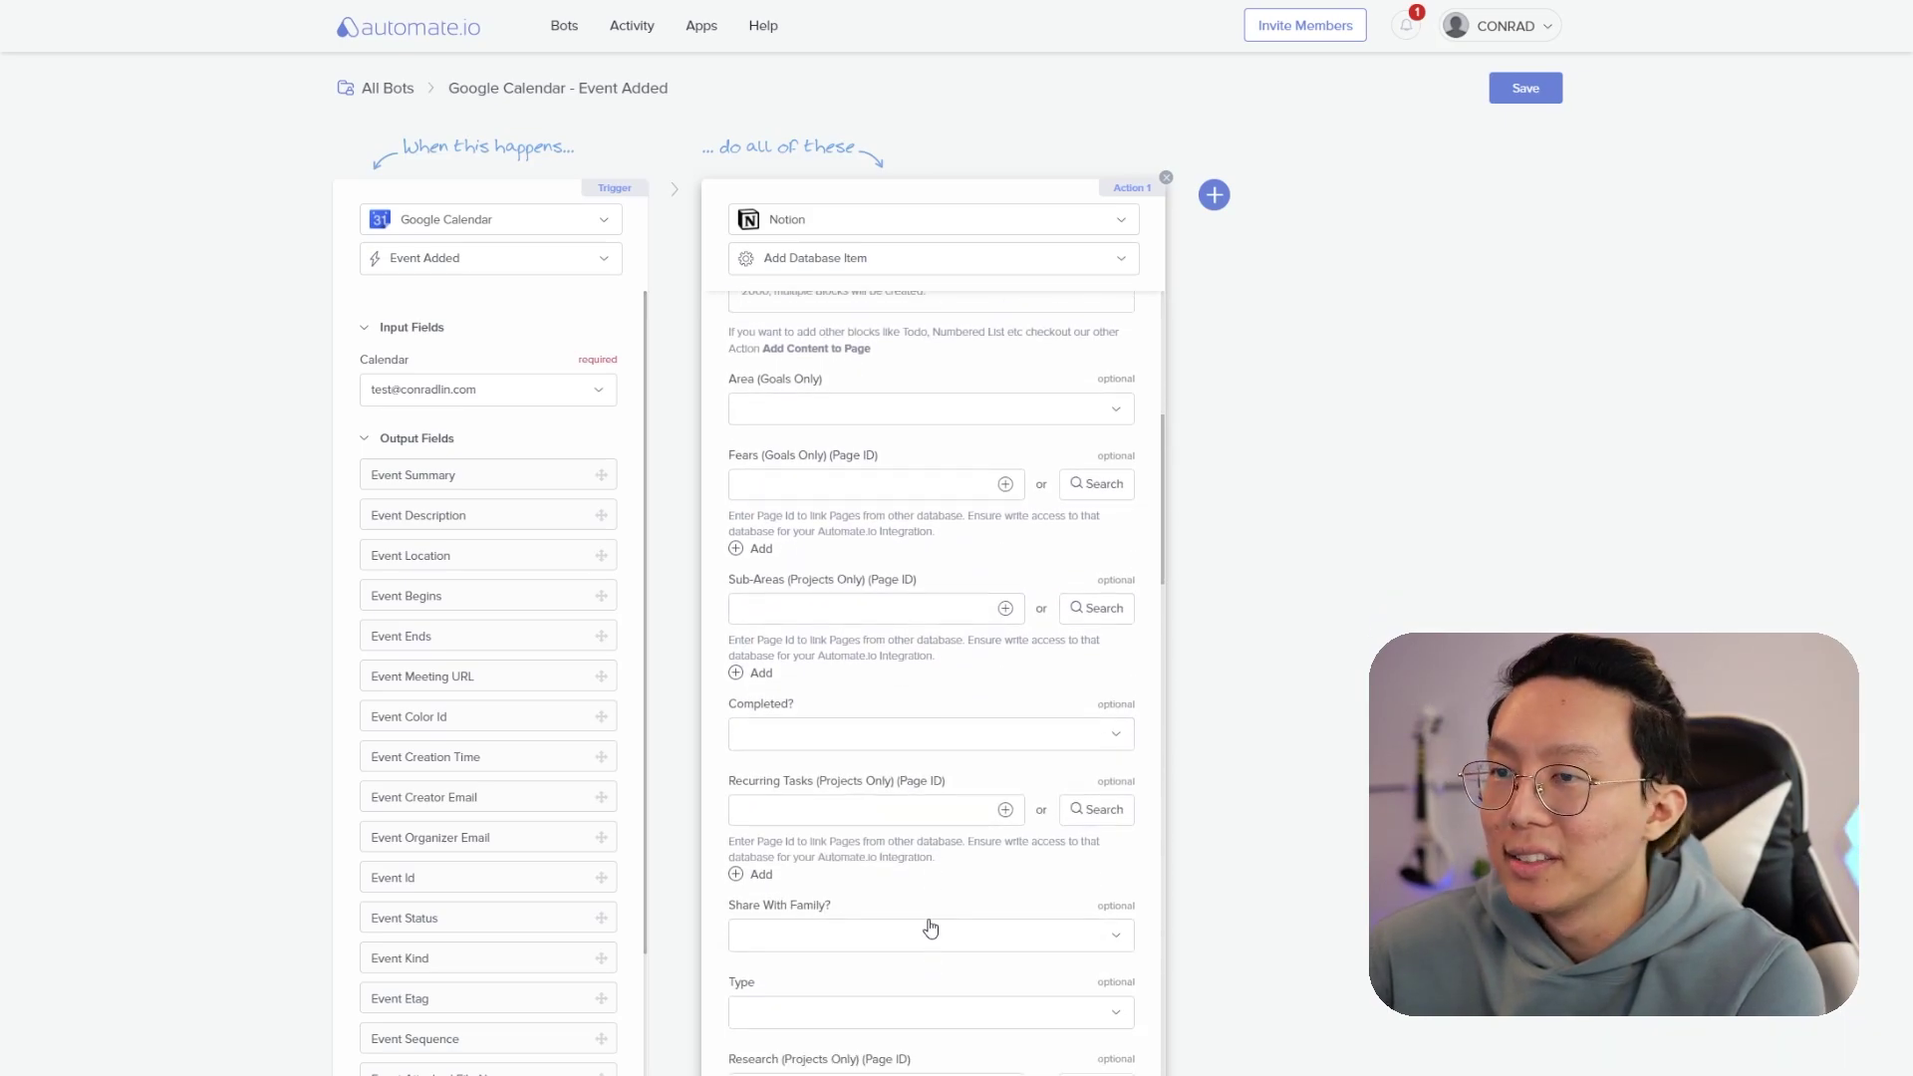
{"action": "left_click", "coordinate": [898, 823]}
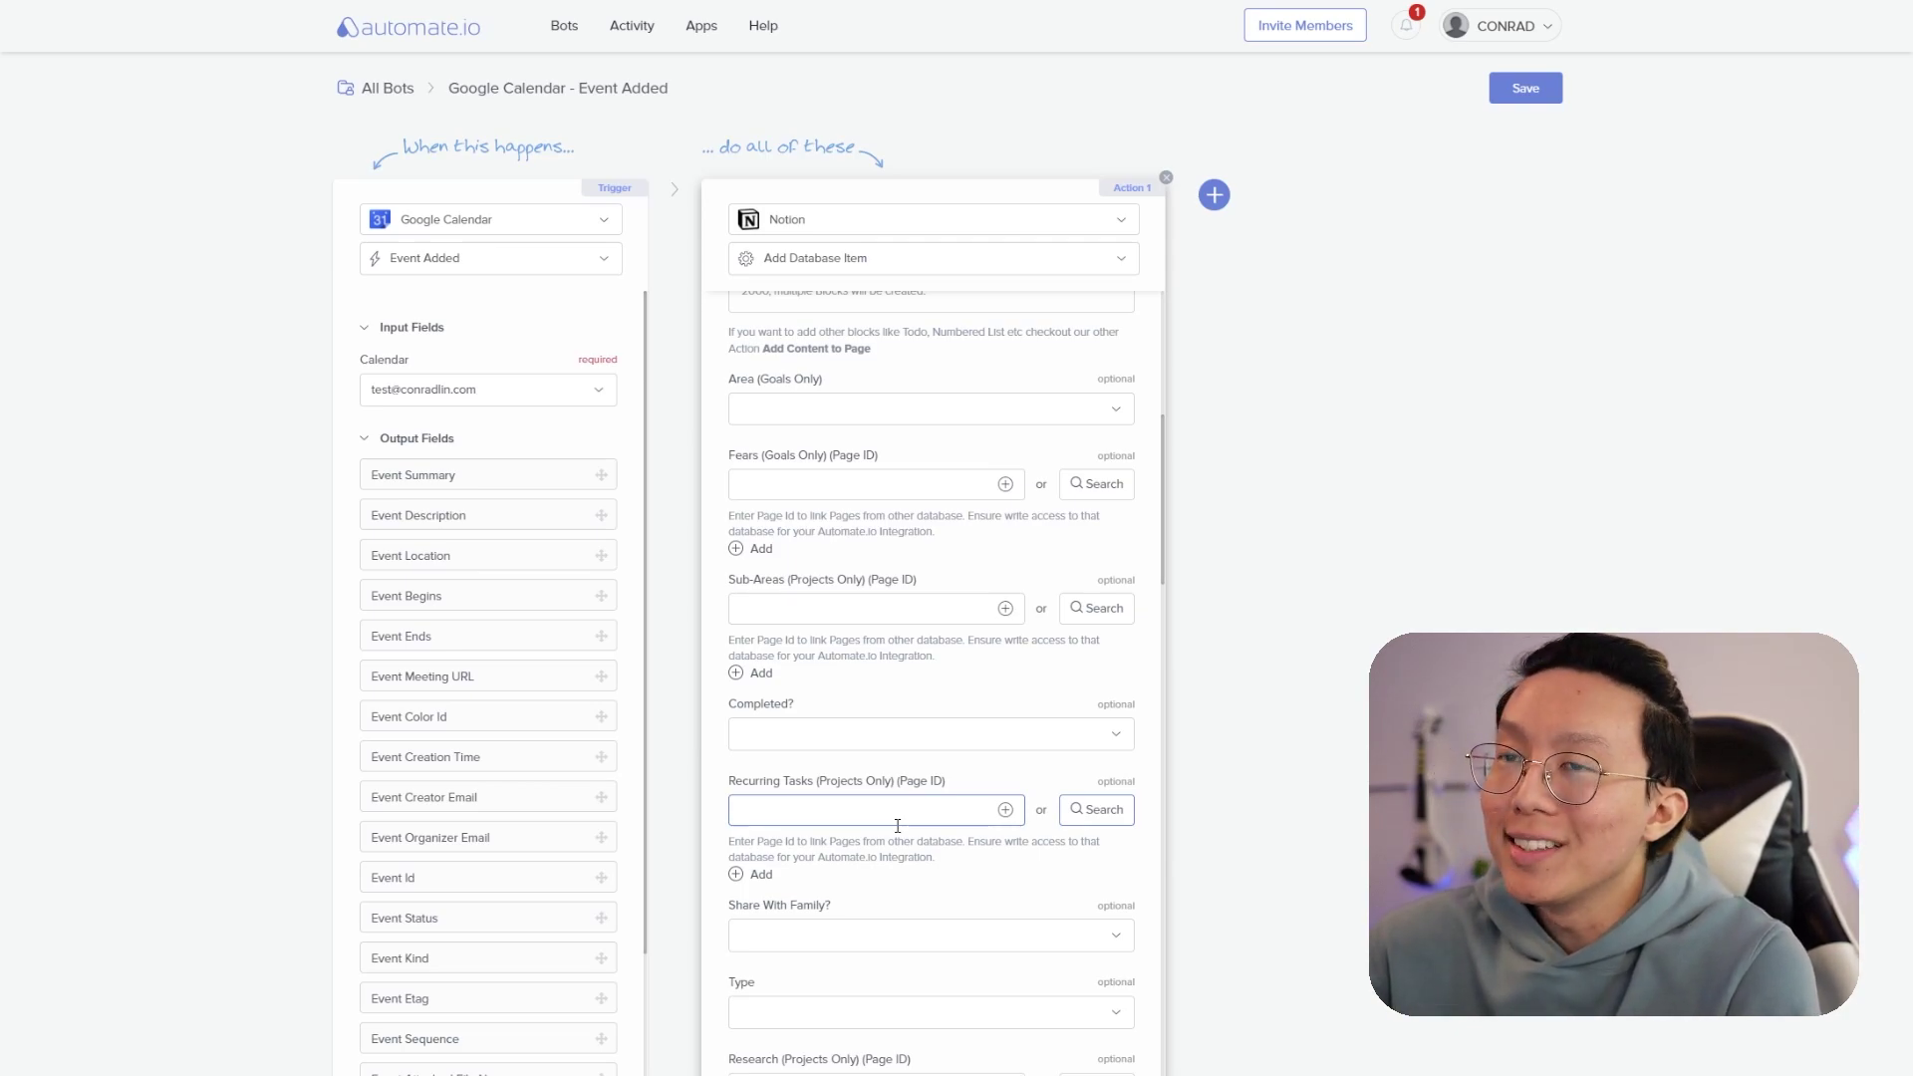
{"action": "left_click", "coordinate": [471, 628]}
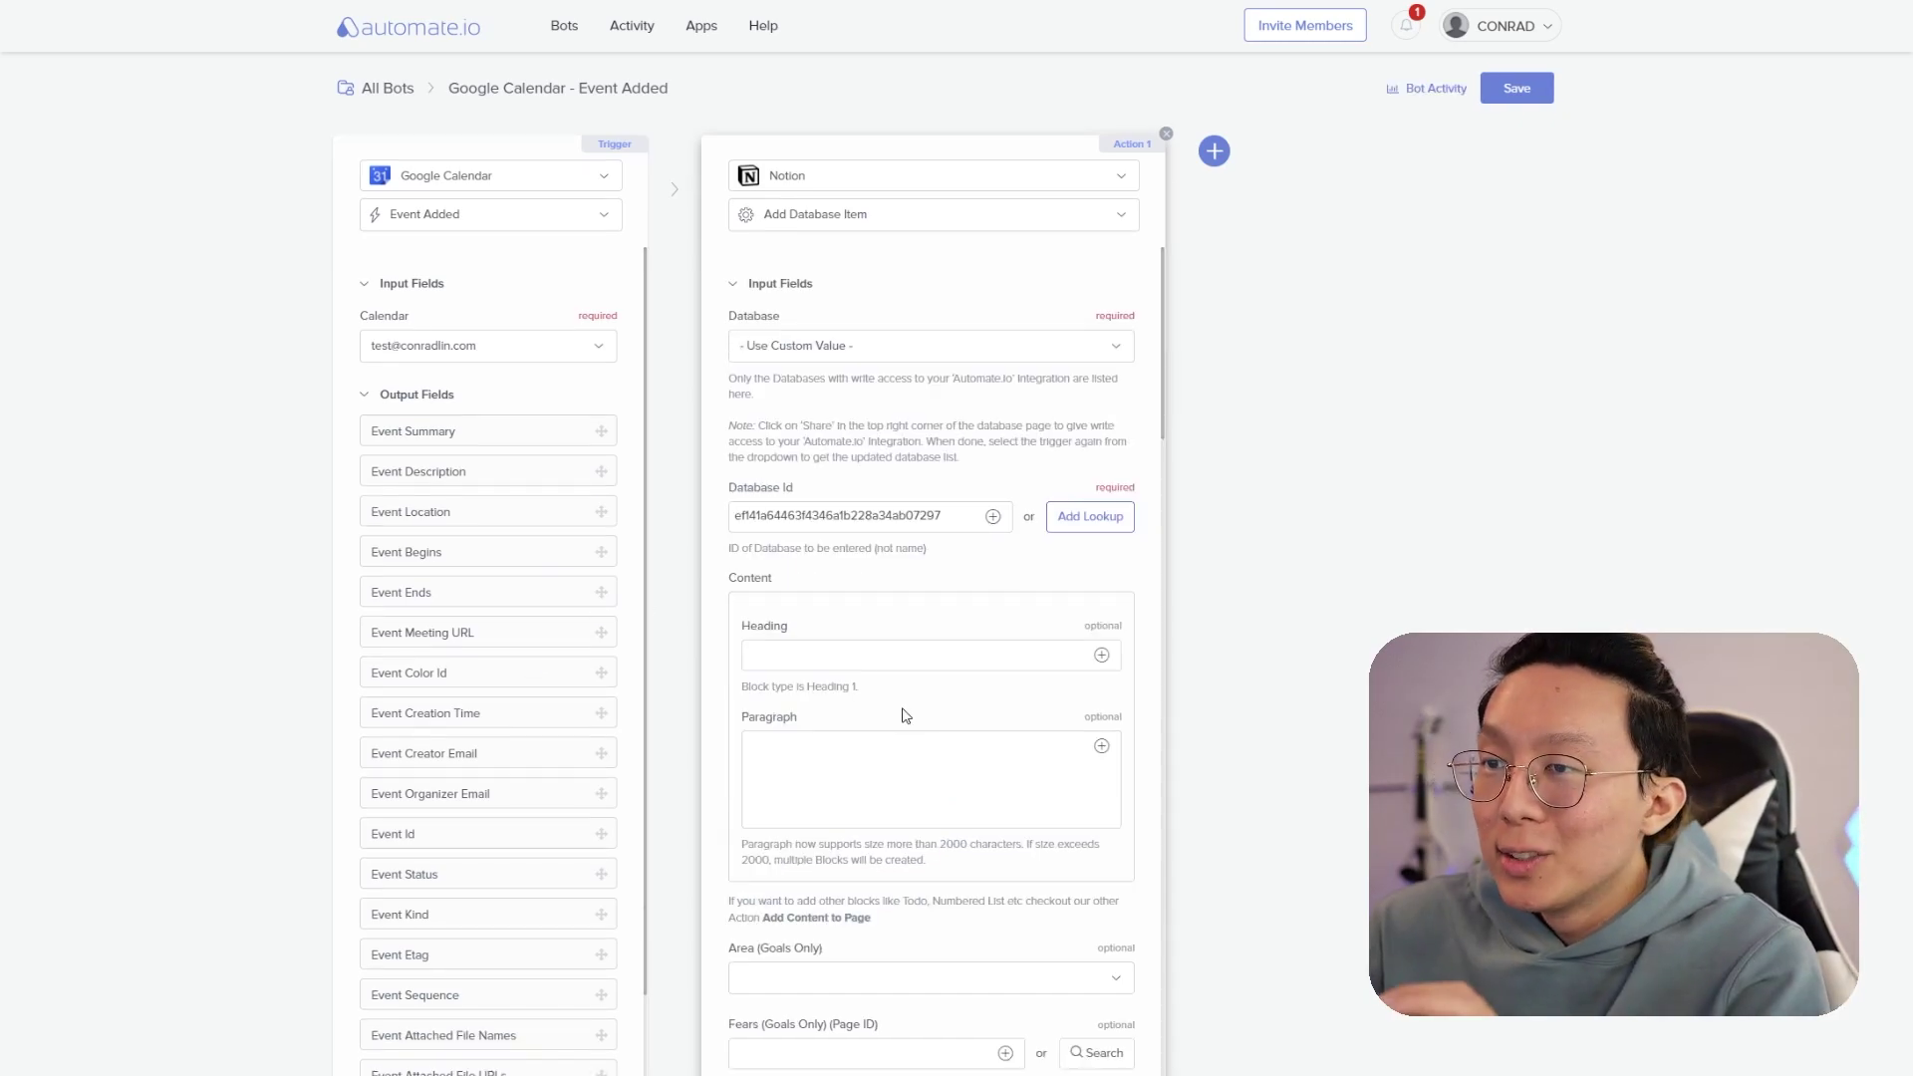
- Map Event Description to Paragraph and set the item's Type to Task
{"action": "left_click", "coordinate": [1101, 746]}
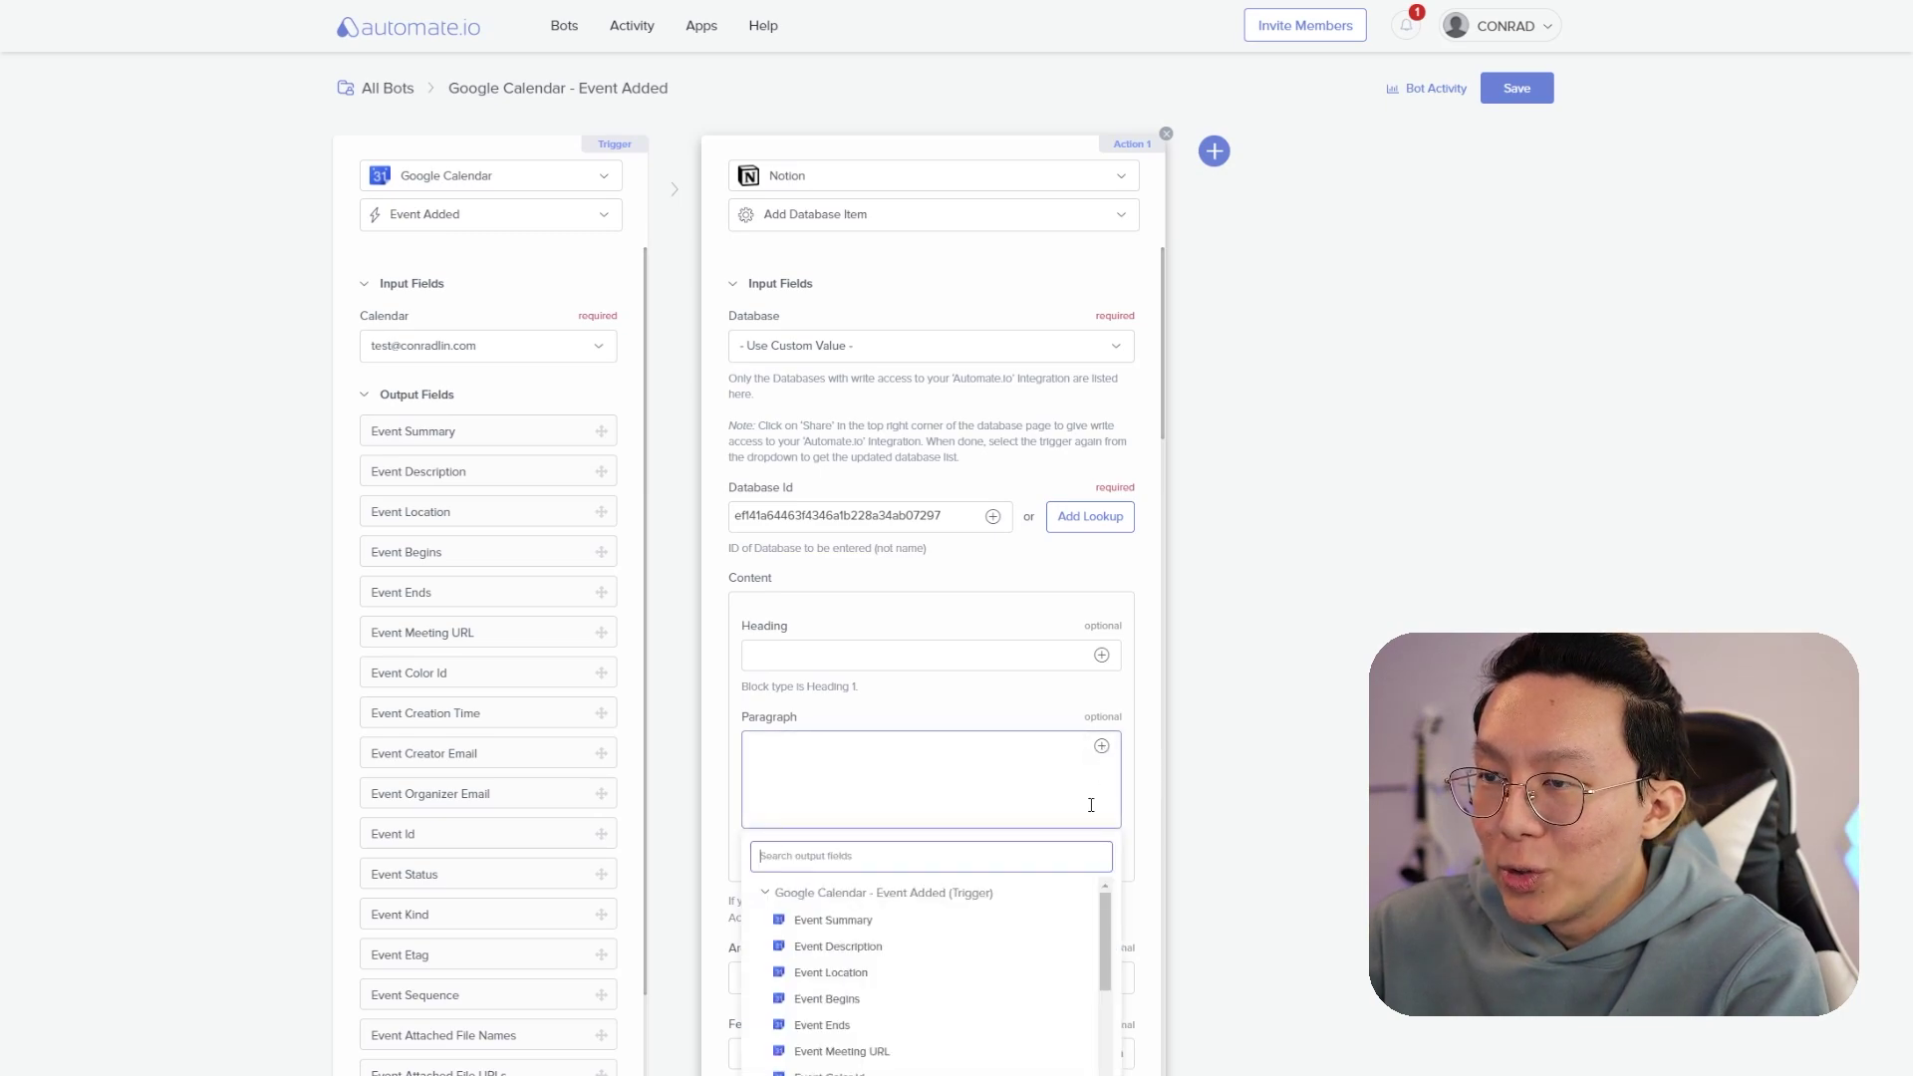
{"action": "left_click", "coordinate": [947, 946]}
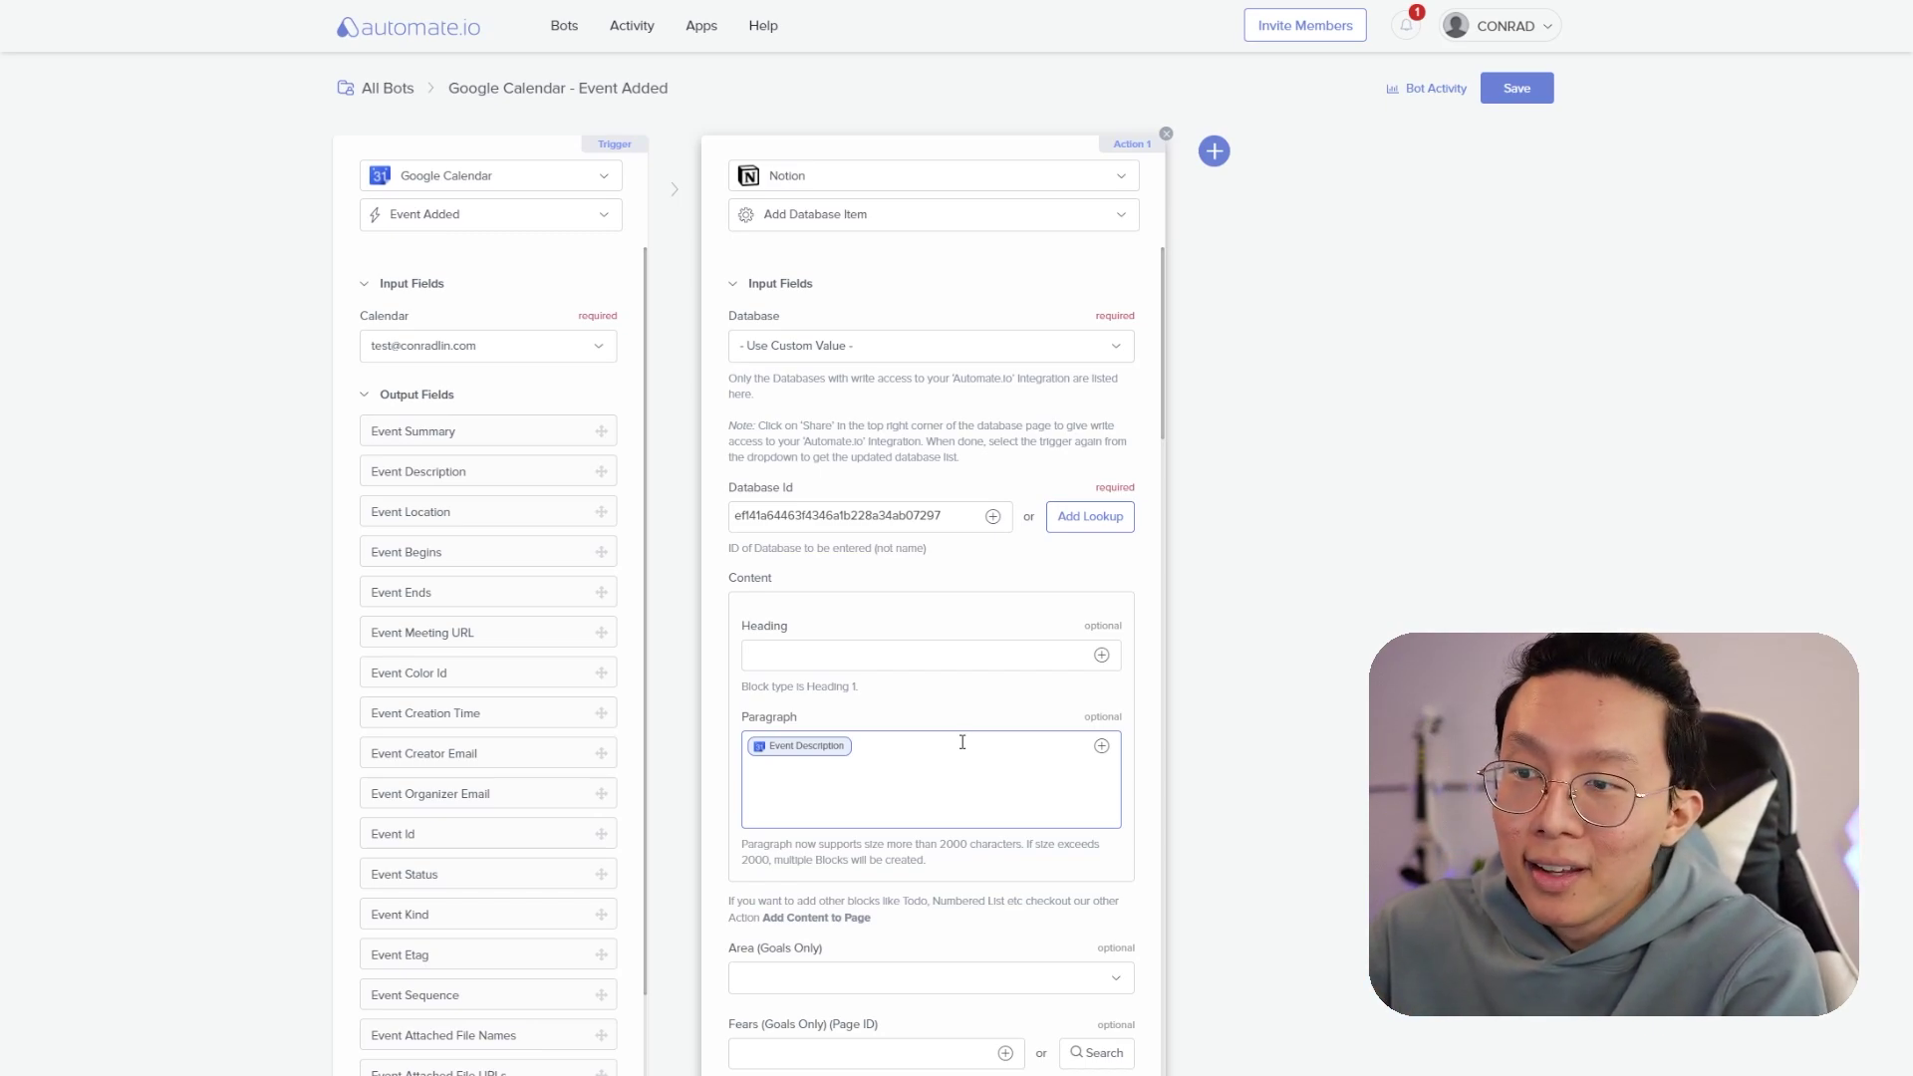
{"action": "scroll", "coordinate": [963, 740], "scroll_direction": "down", "scroll_amount": 2}
{"action": "scroll", "coordinate": [962, 741], "scroll_direction": "down", "scroll_amount": 4}
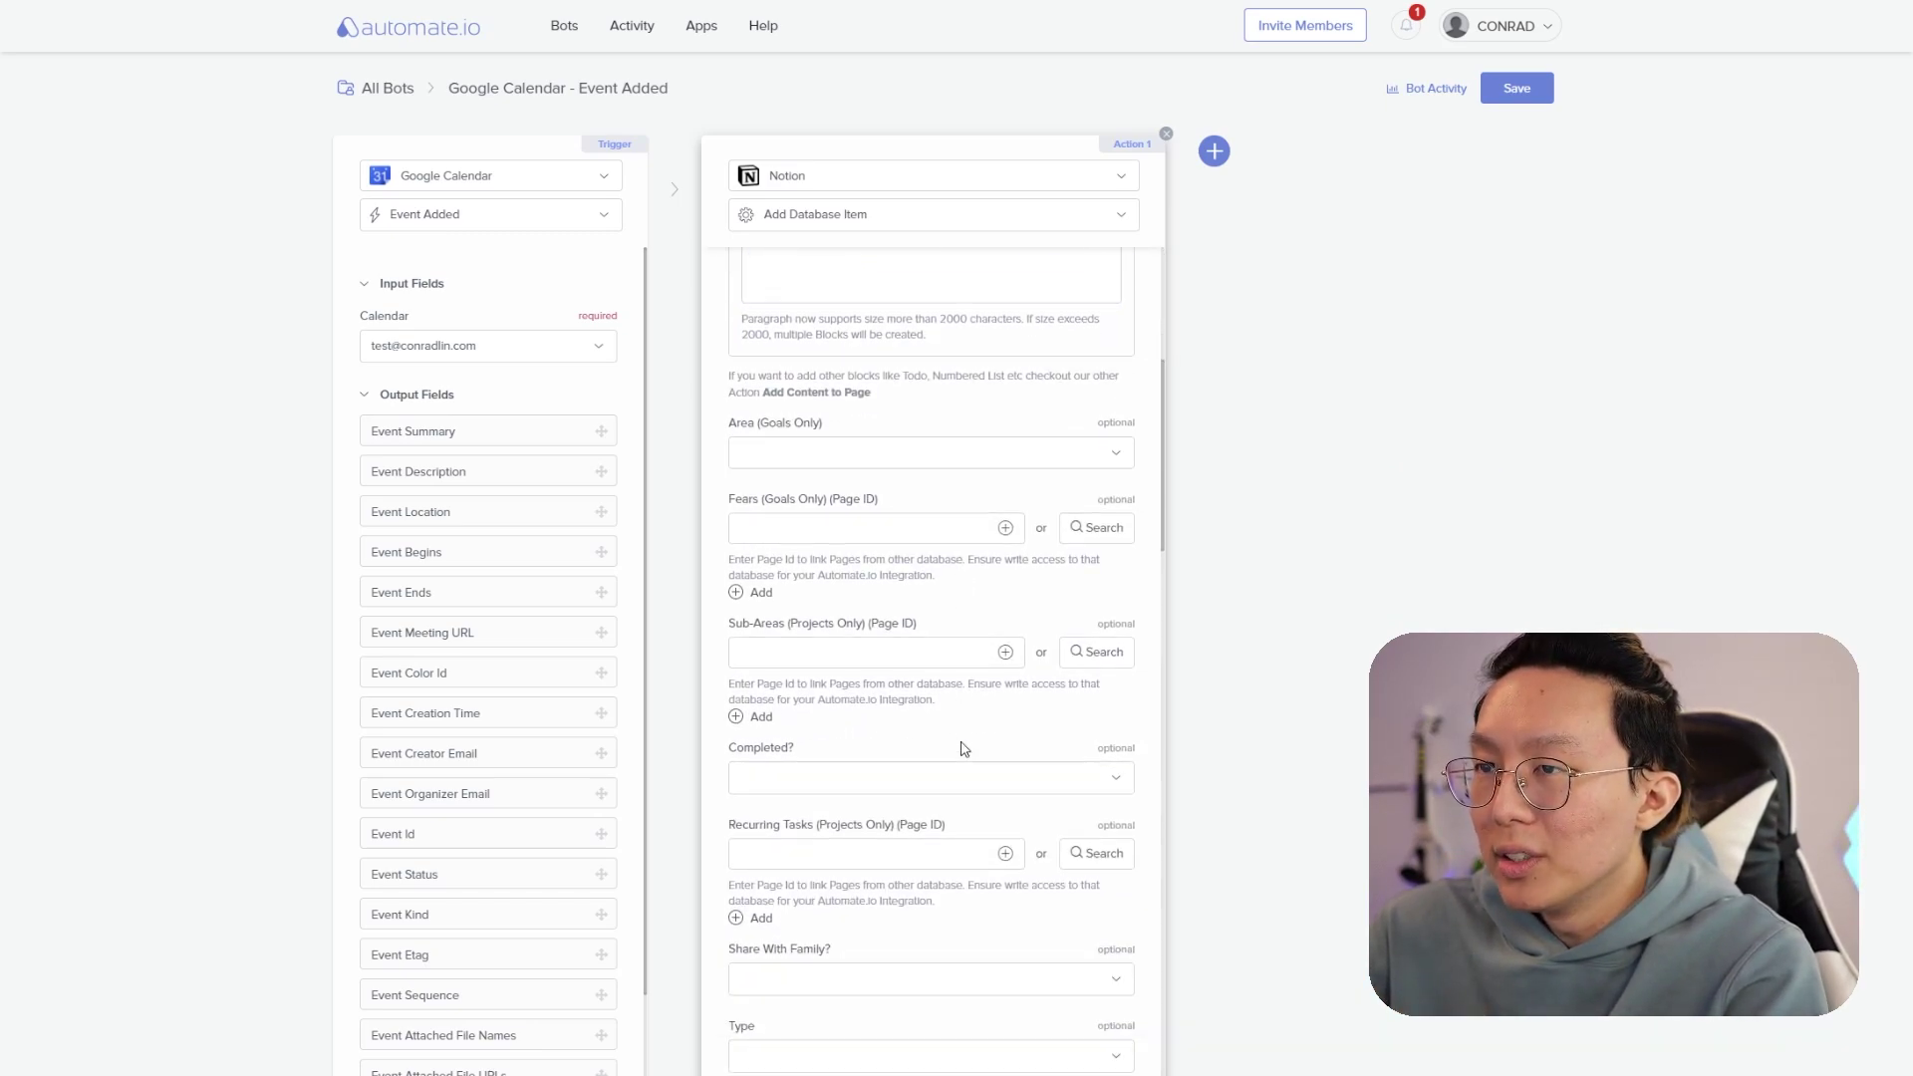
{"action": "scroll", "coordinate": [963, 749], "scroll_direction": "down", "scroll_amount": 2}
{"action": "left_click", "coordinate": [902, 620]}
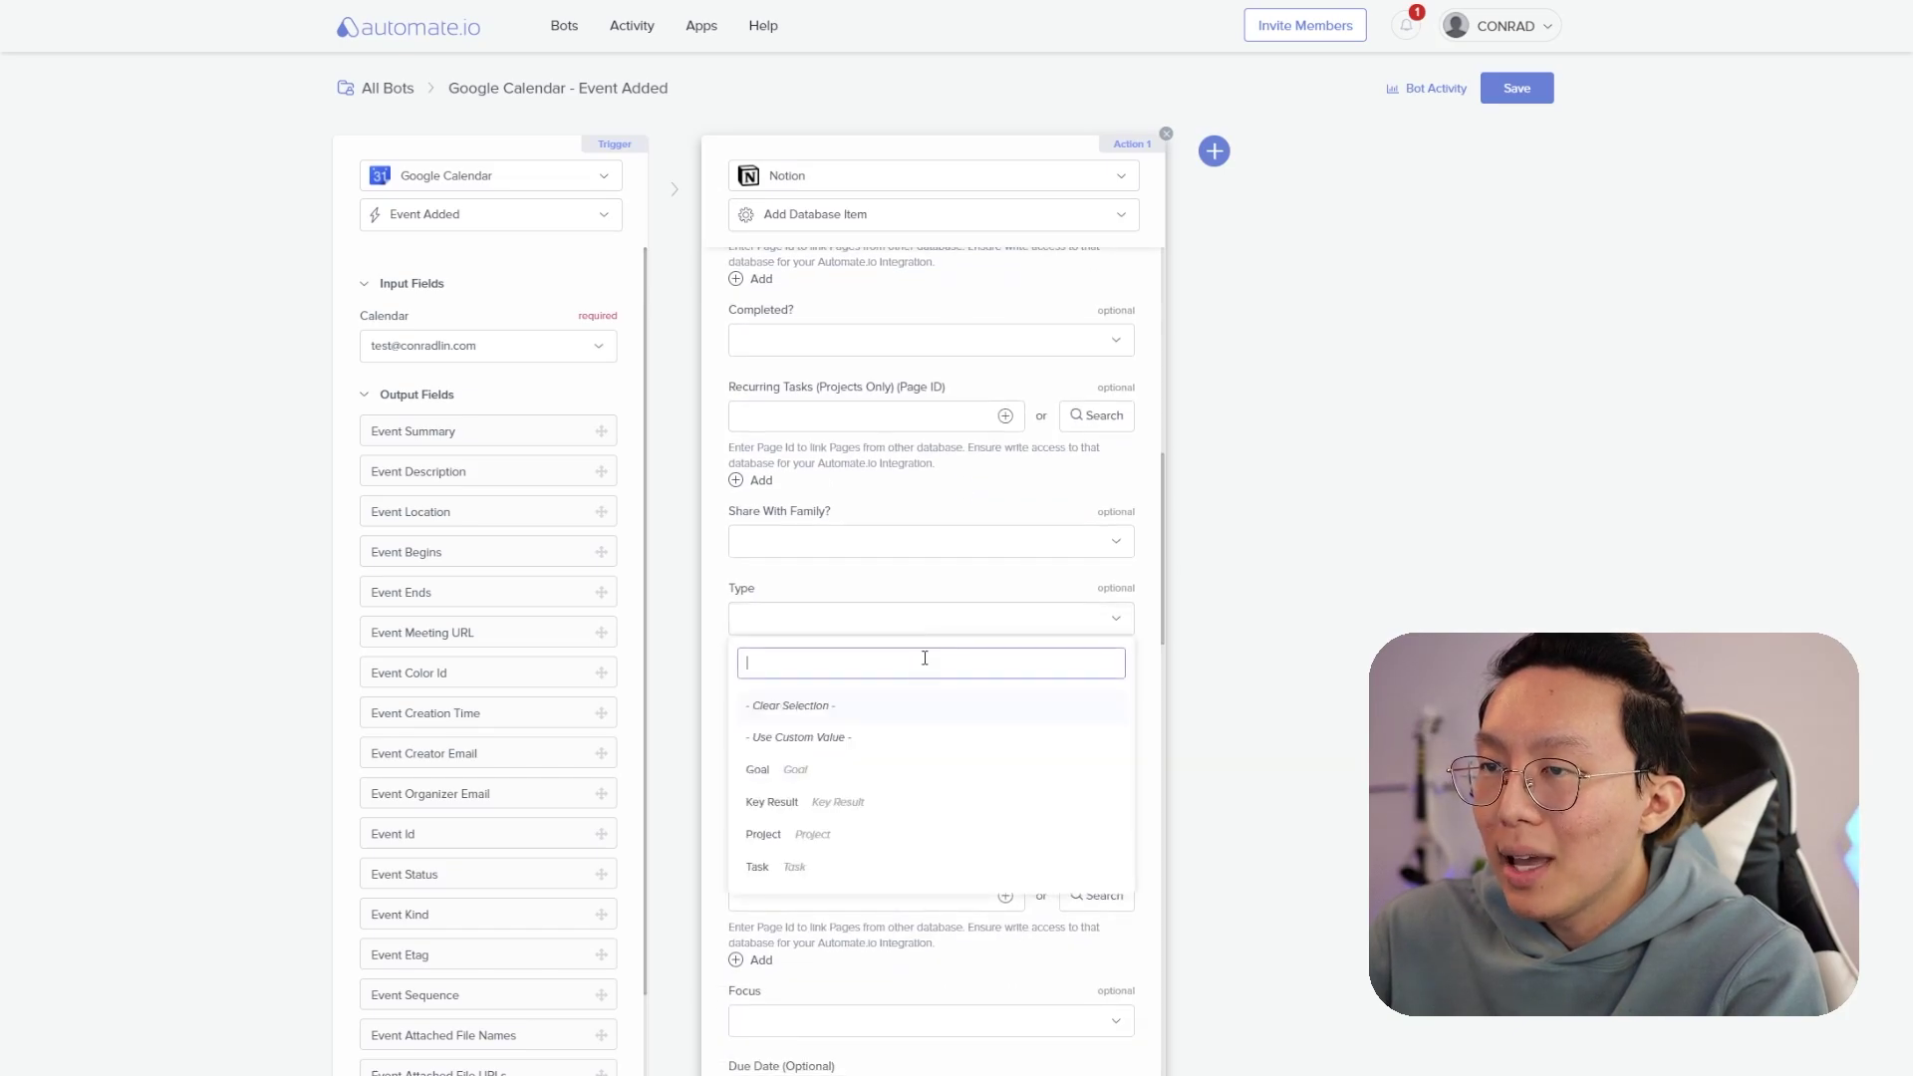
{"action": "left_click", "coordinate": [758, 866]}
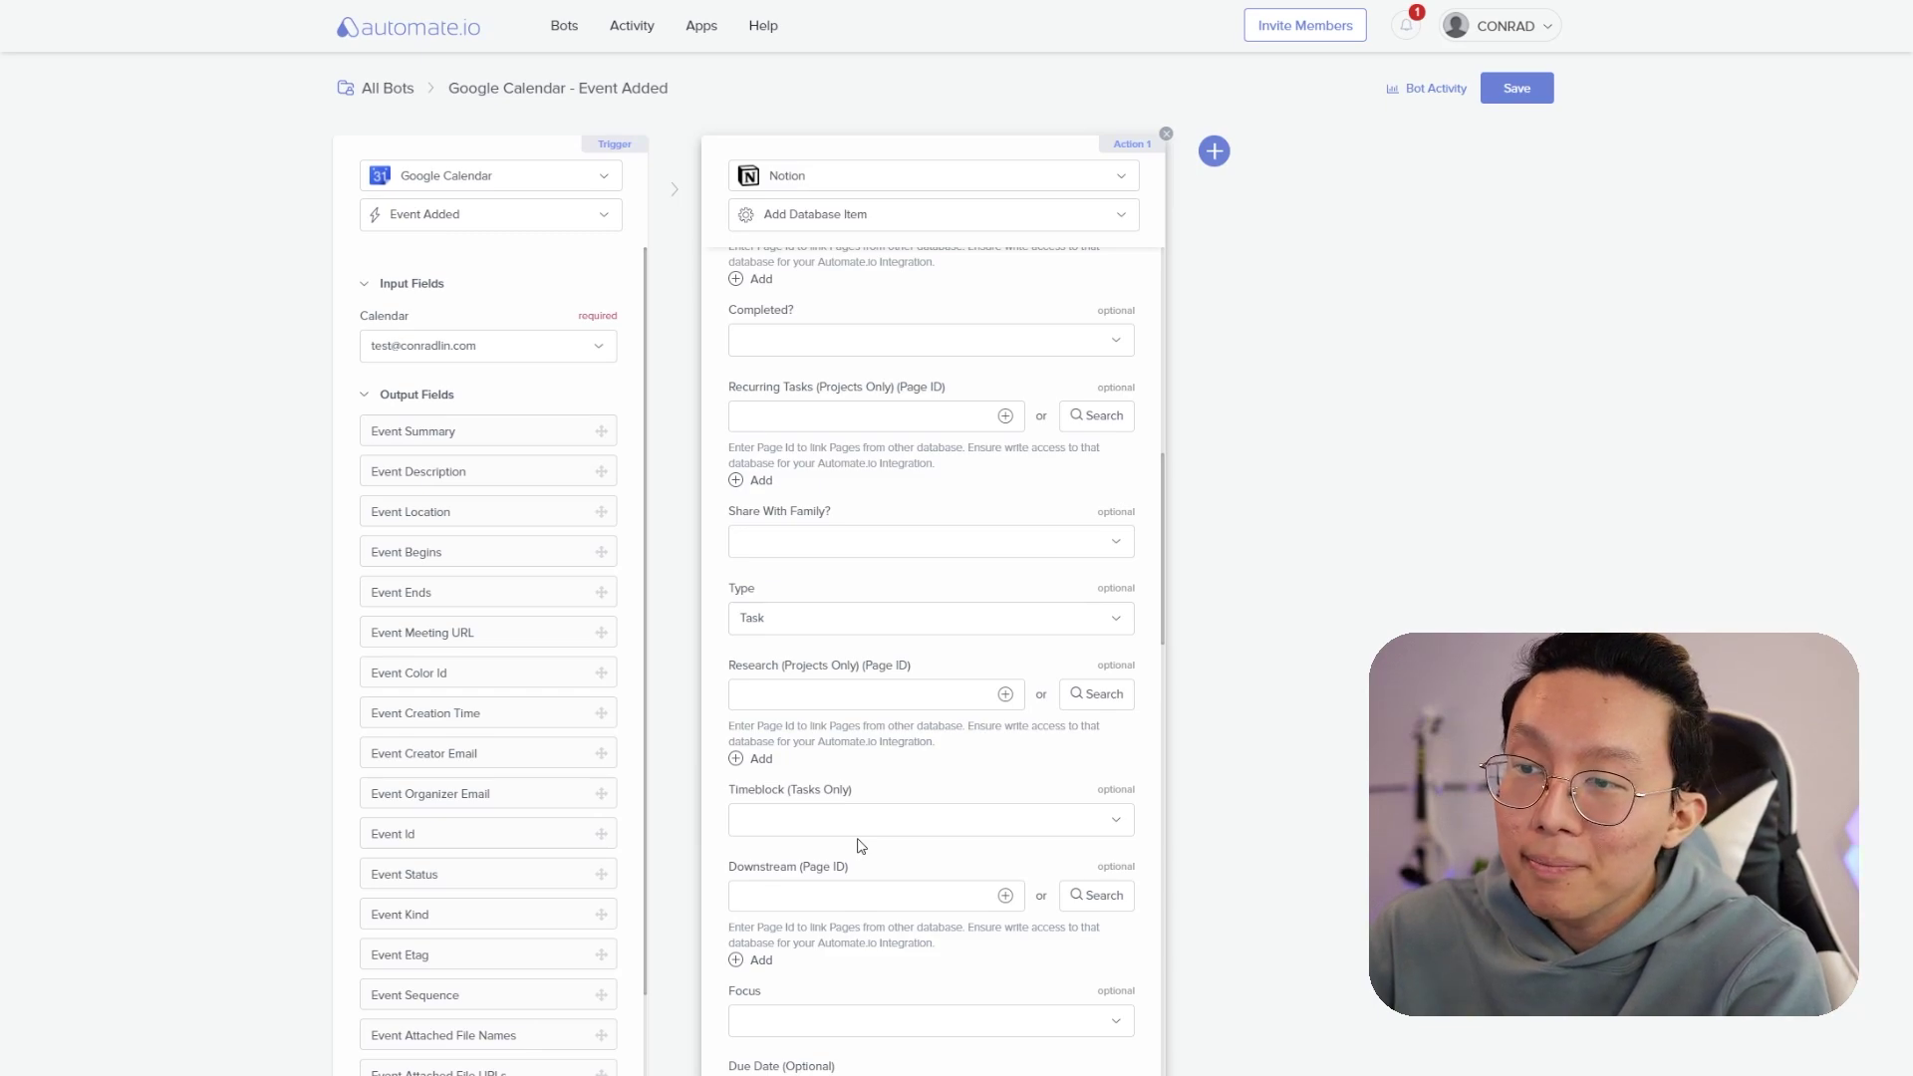
- Map Event Location to Description and set Status to Ready to Start
{"action": "scroll", "coordinate": [860, 848], "scroll_direction": "down", "scroll_amount": 4}
{"action": "scroll", "coordinate": [862, 845], "scroll_direction": "down", "scroll_amount": 3}
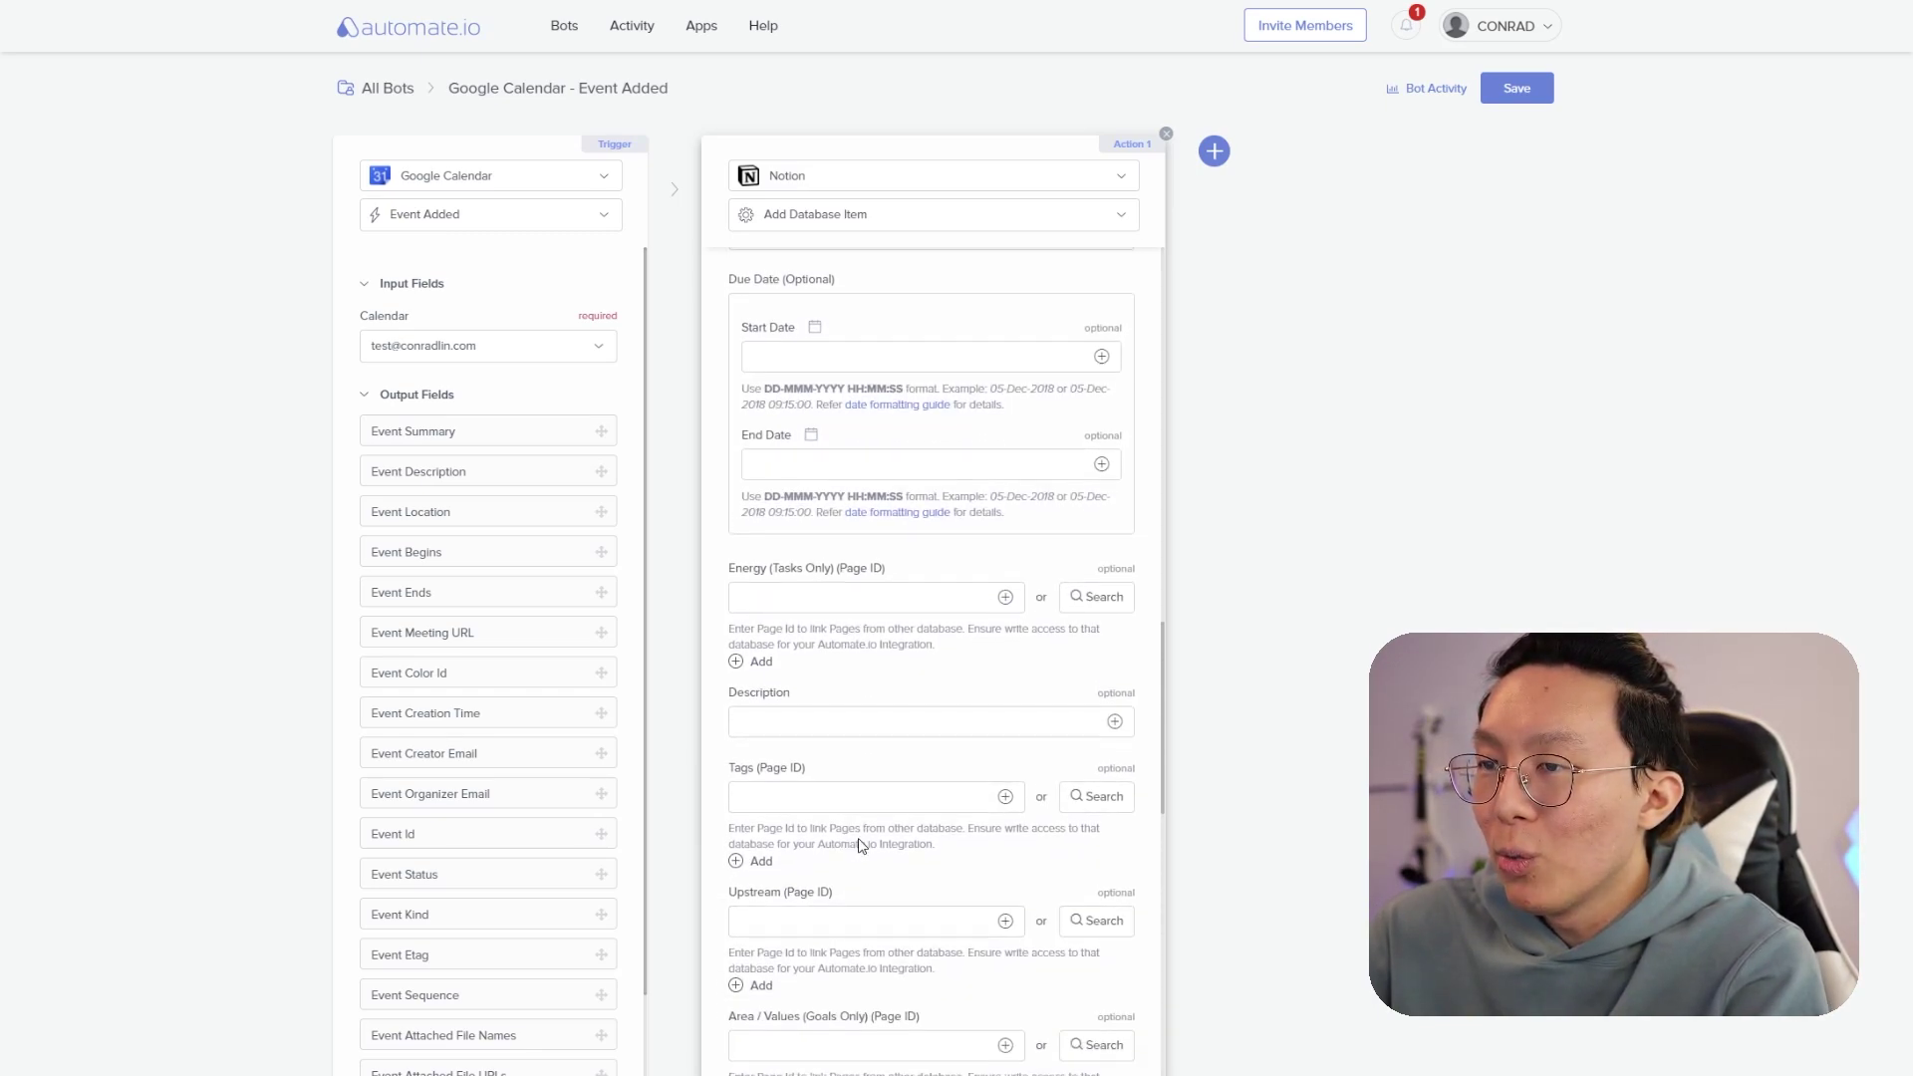
{"action": "left_click", "coordinate": [1115, 634]}
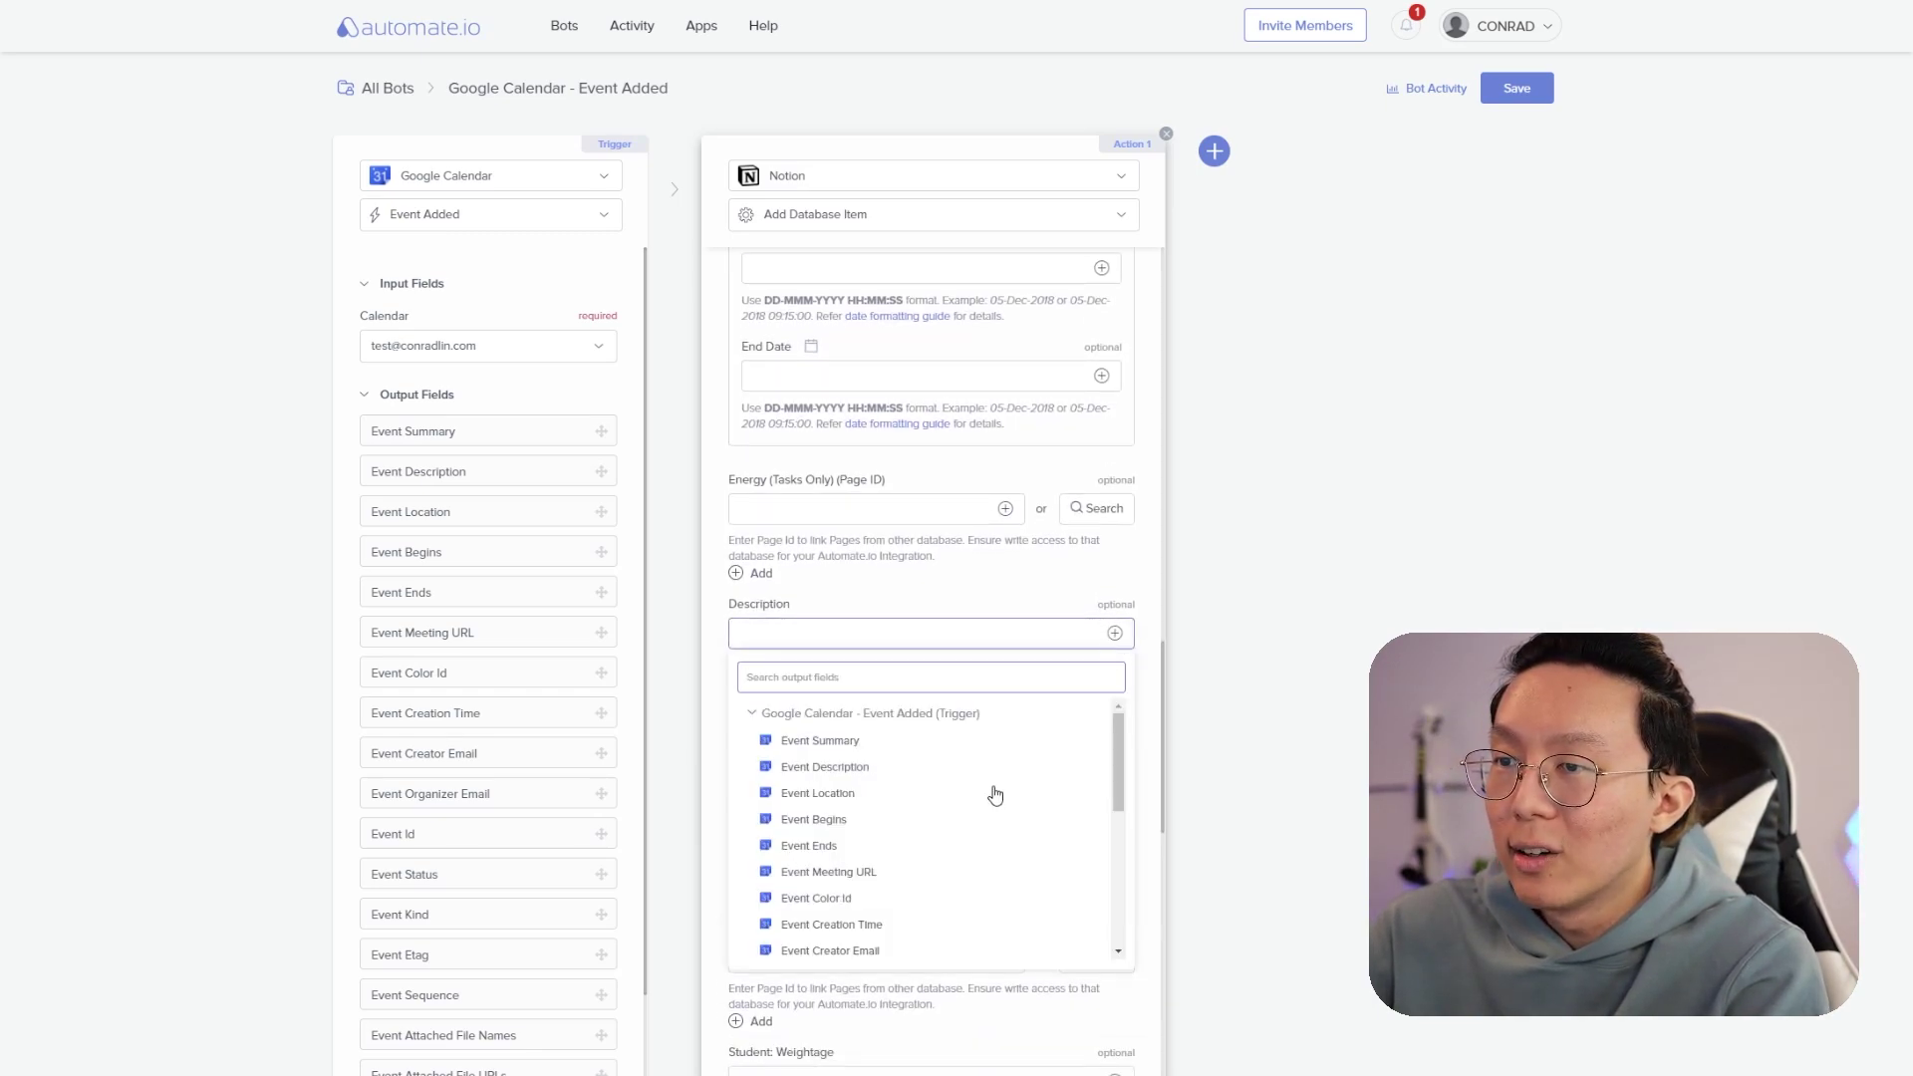
{"action": "left_click", "coordinate": [915, 794]}
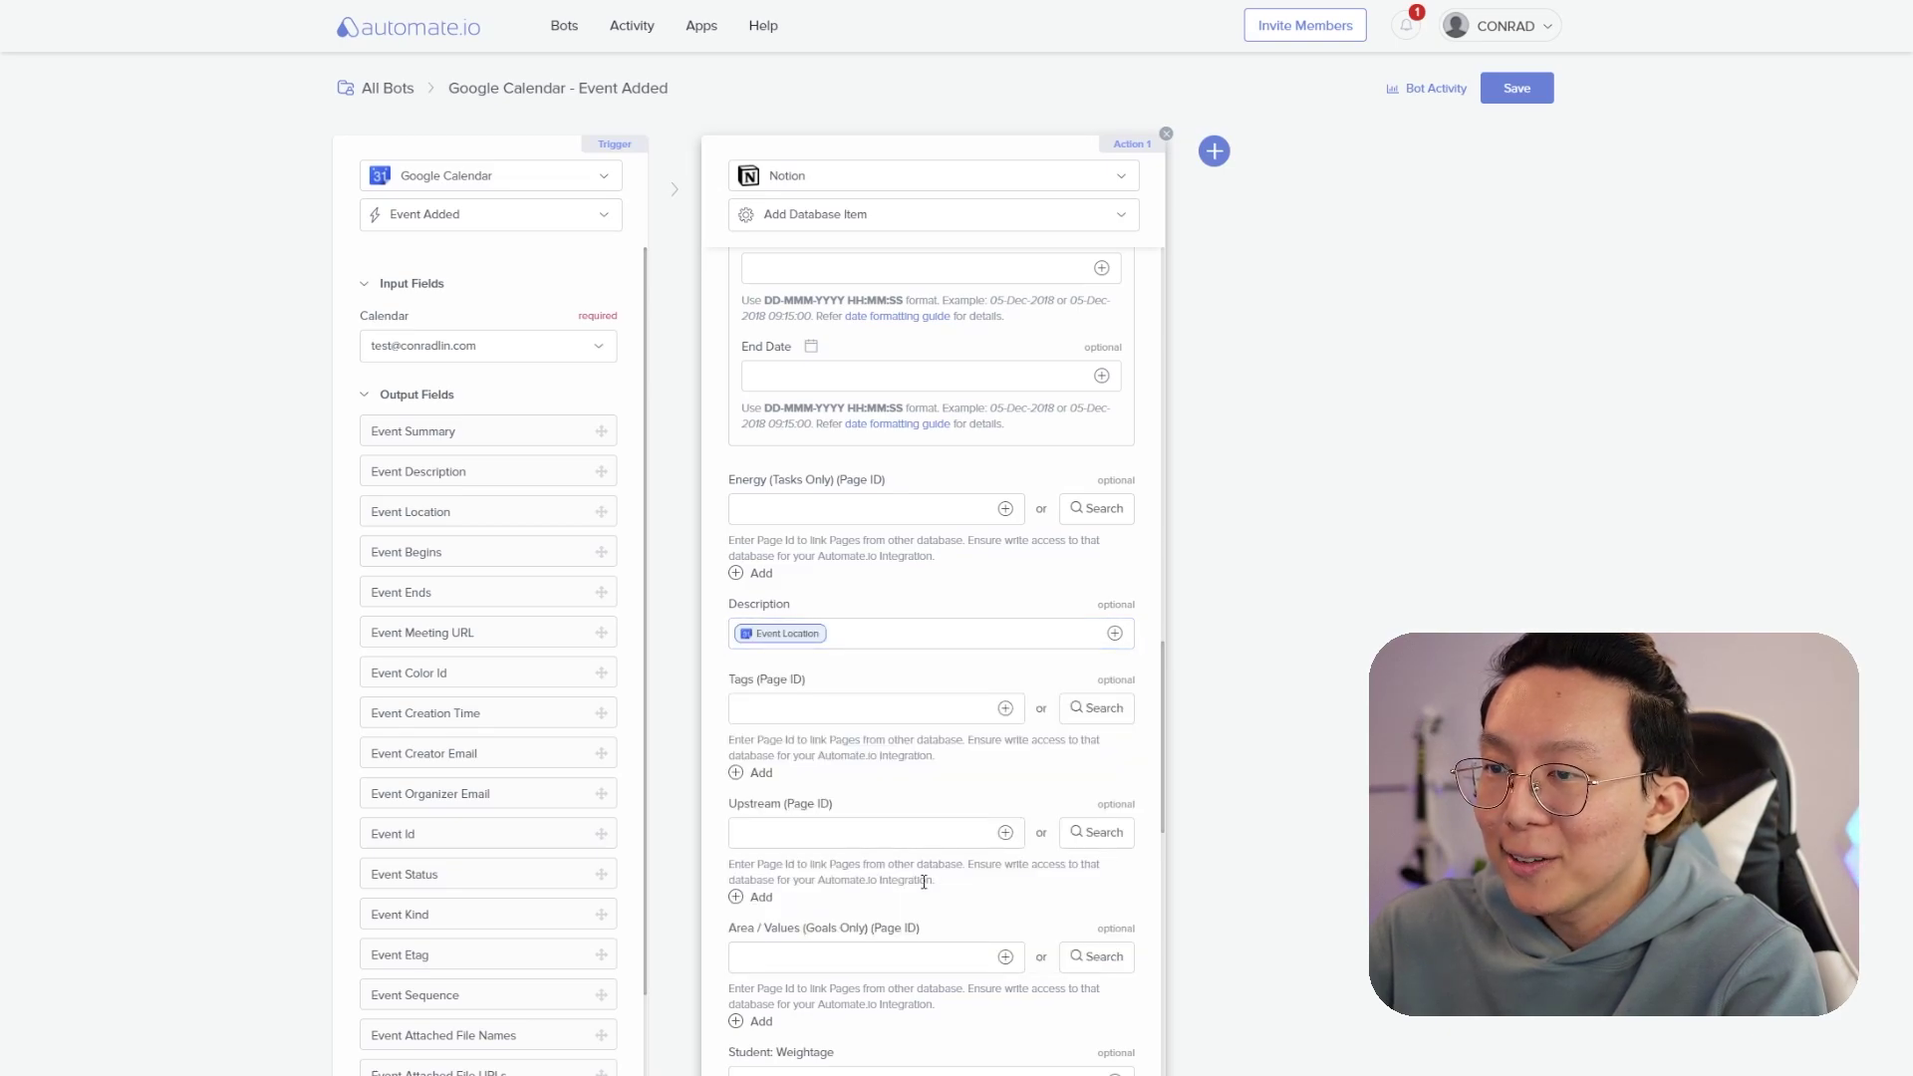
{"action": "scroll", "coordinate": [924, 882], "scroll_direction": "down", "scroll_amount": 5}
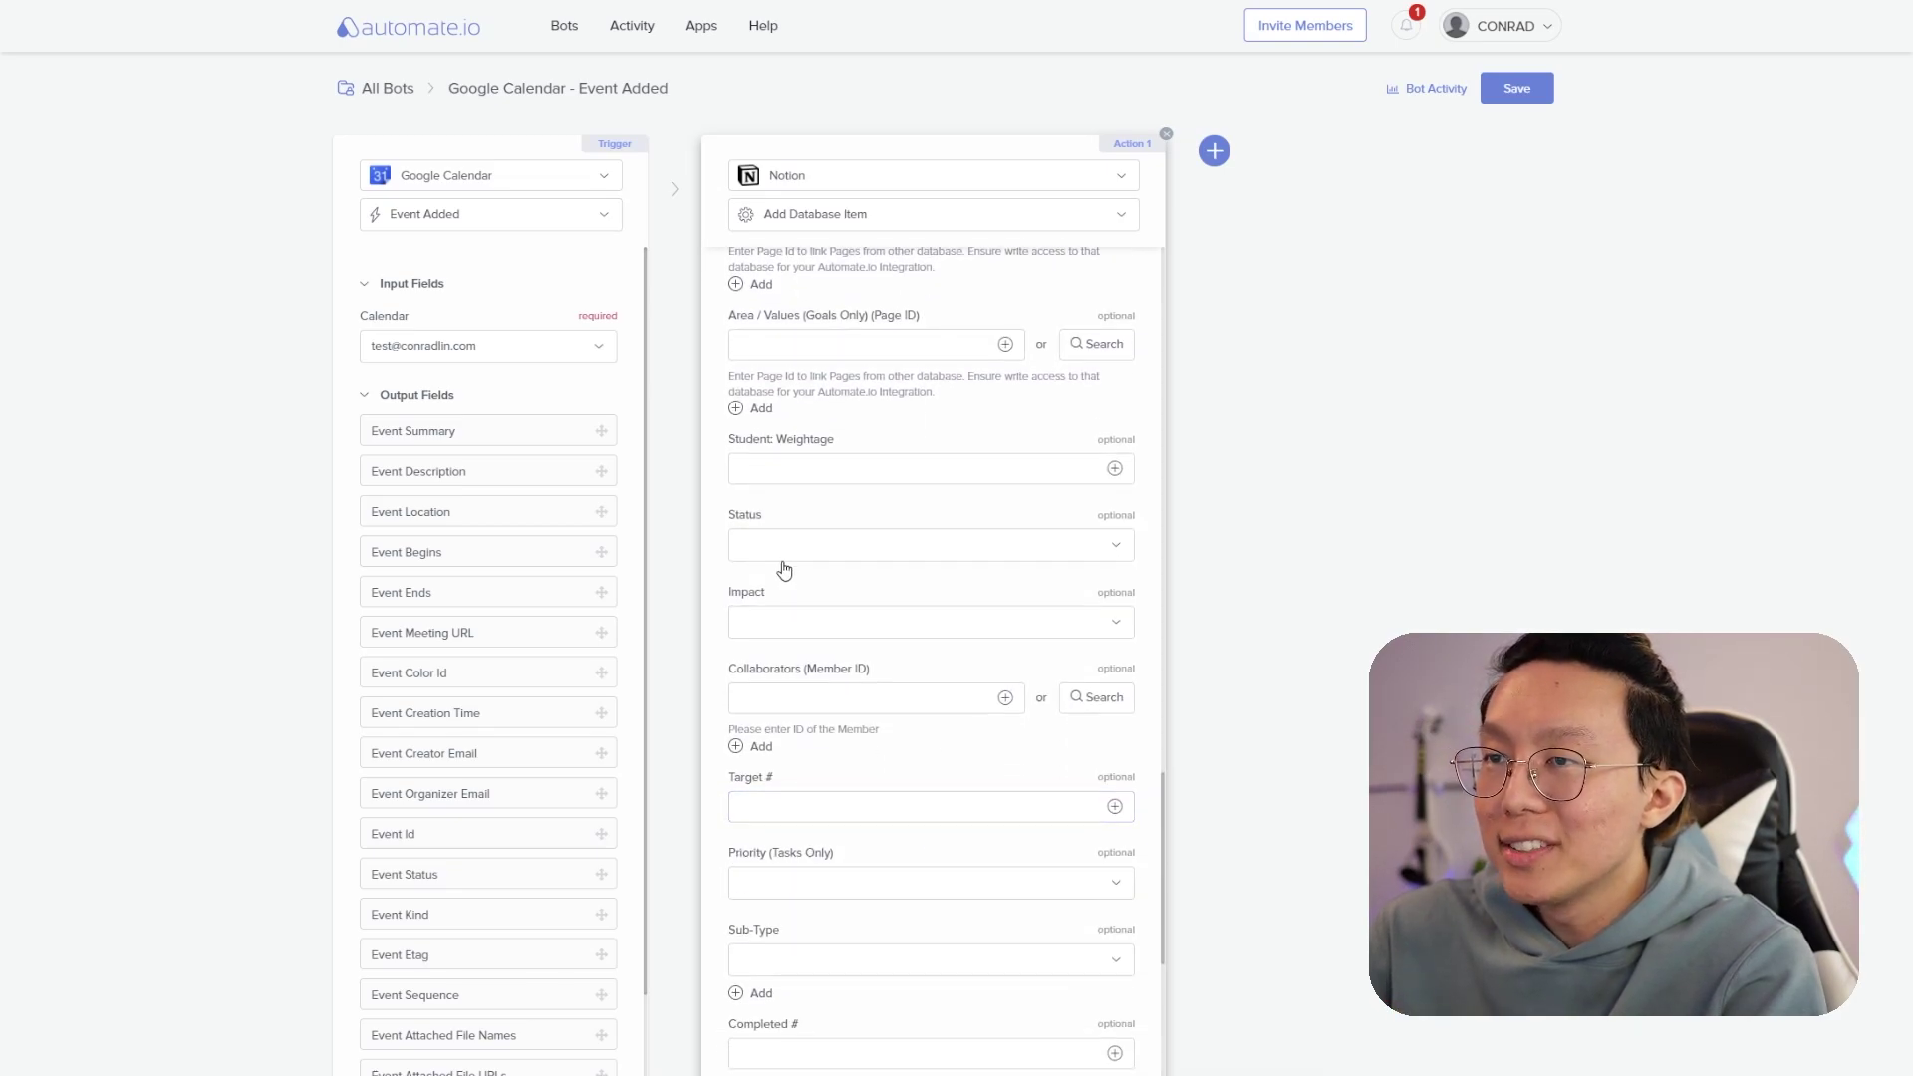
{"action": "left_click", "coordinate": [785, 556]}
{"action": "left_click", "coordinate": [805, 728]}
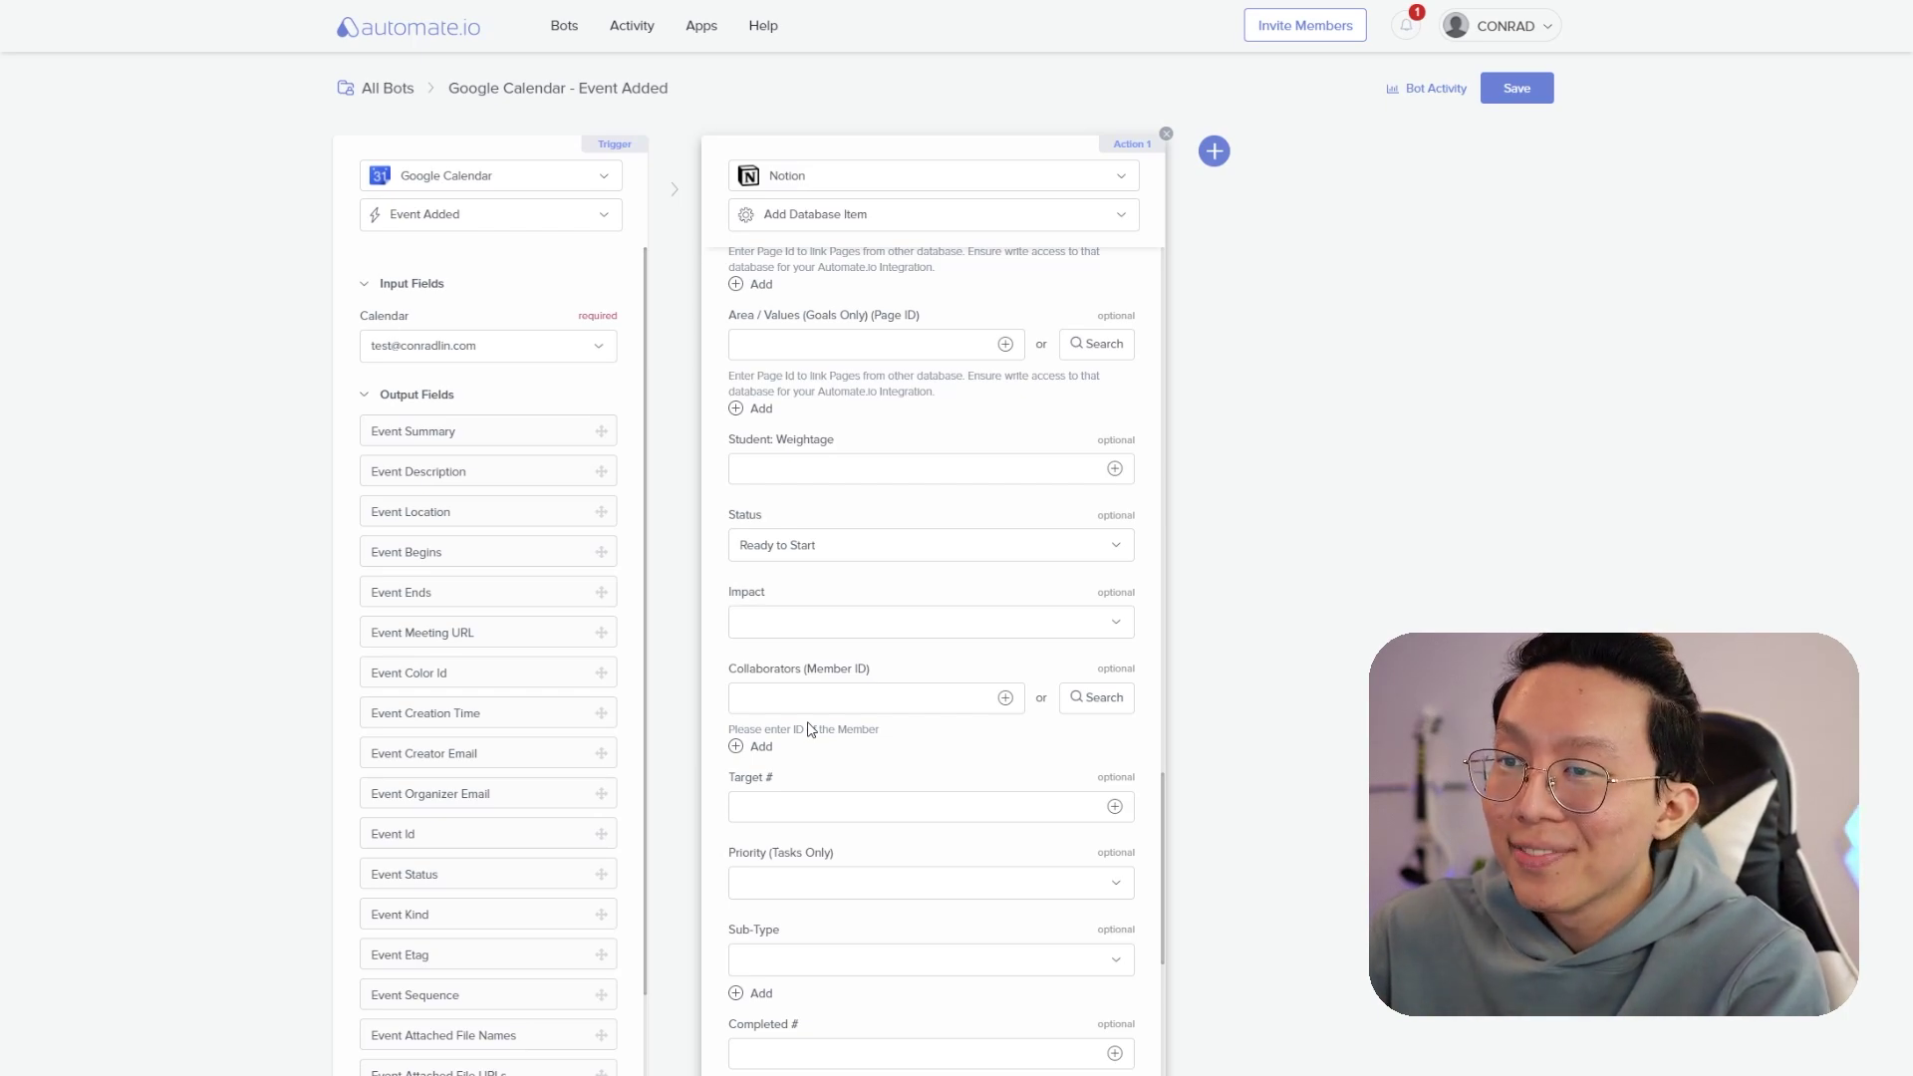
- Fill the Notion item's Name with Event Summary
{"action": "scroll", "coordinate": [810, 730], "scroll_direction": "down", "scroll_amount": 4}
{"action": "left_click", "coordinate": [1065, 689]}
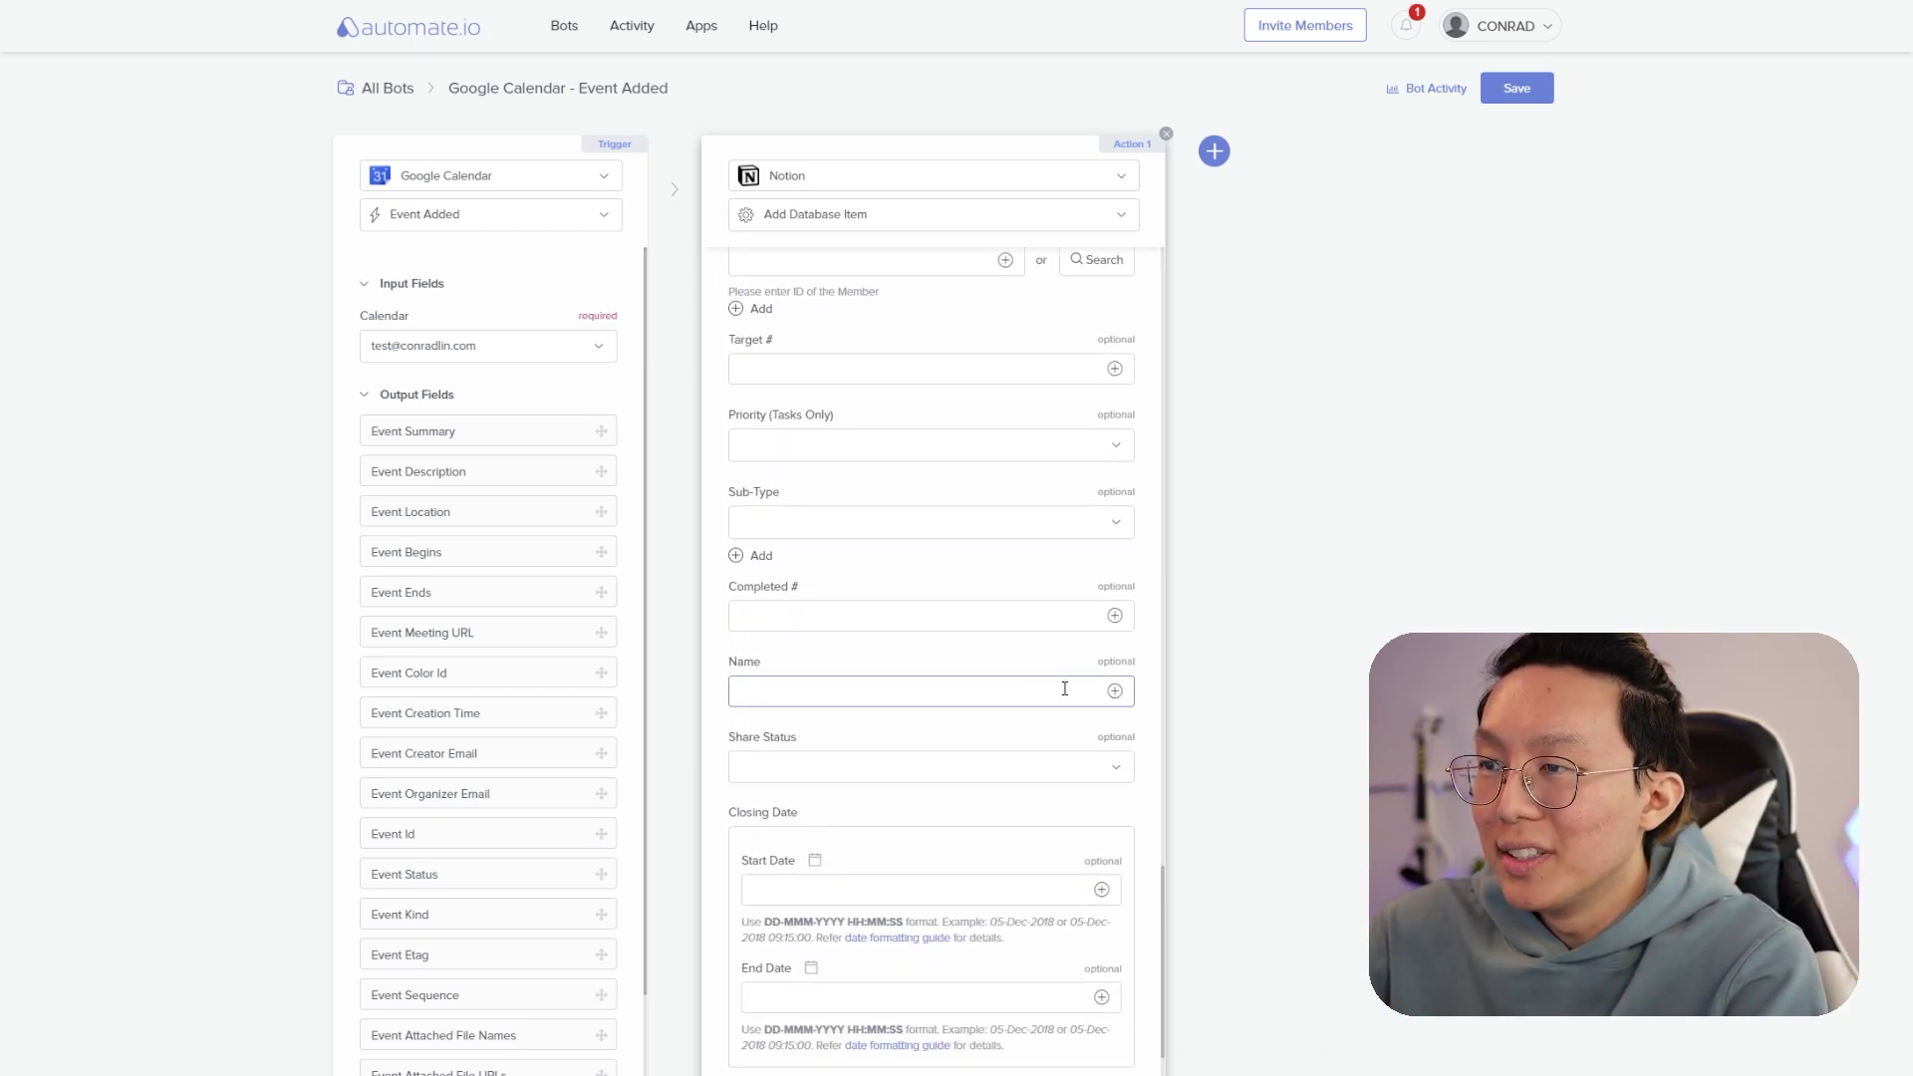
{"action": "left_click", "coordinate": [1112, 690]}
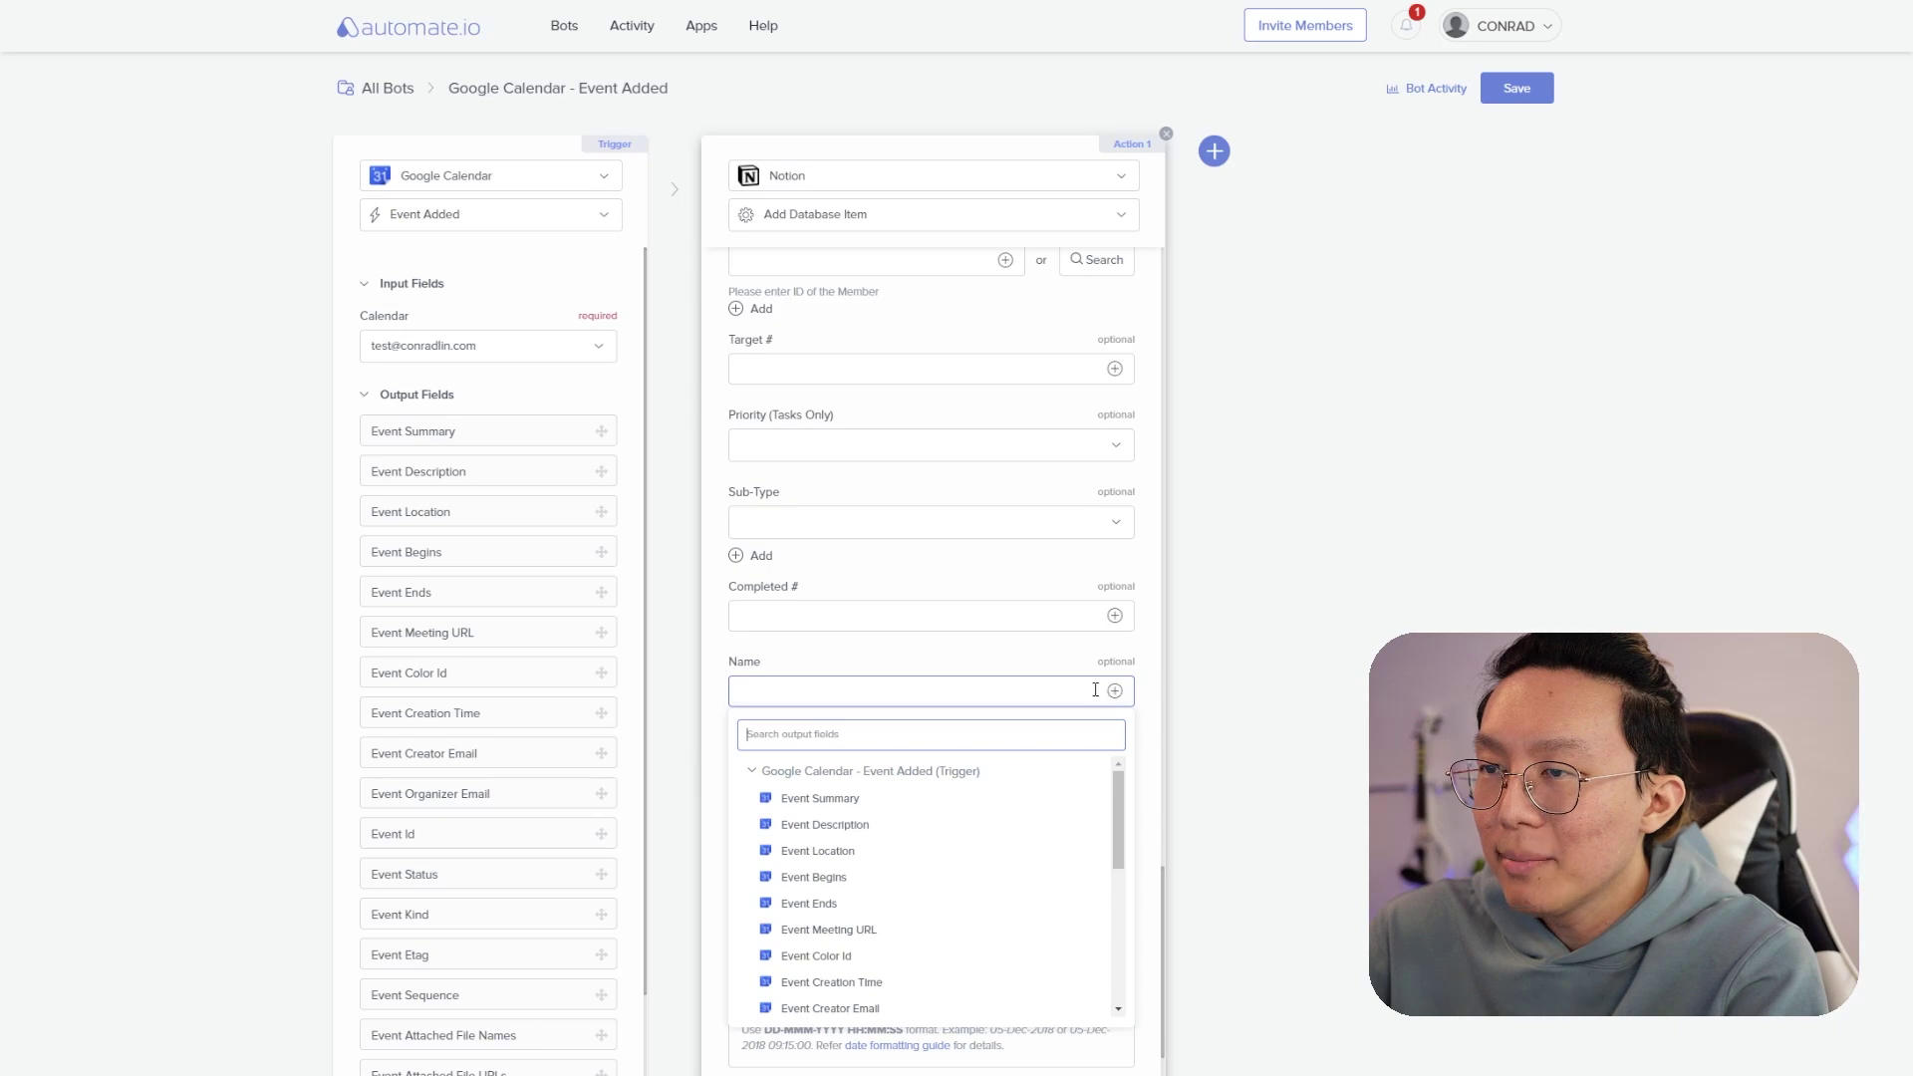
{"action": "left_click", "coordinate": [854, 801]}
- Set the Do Date start to Event Begins and the end to Event Ends
{"action": "scroll", "coordinate": [905, 861], "scroll_direction": "down", "scroll_amount": 4}
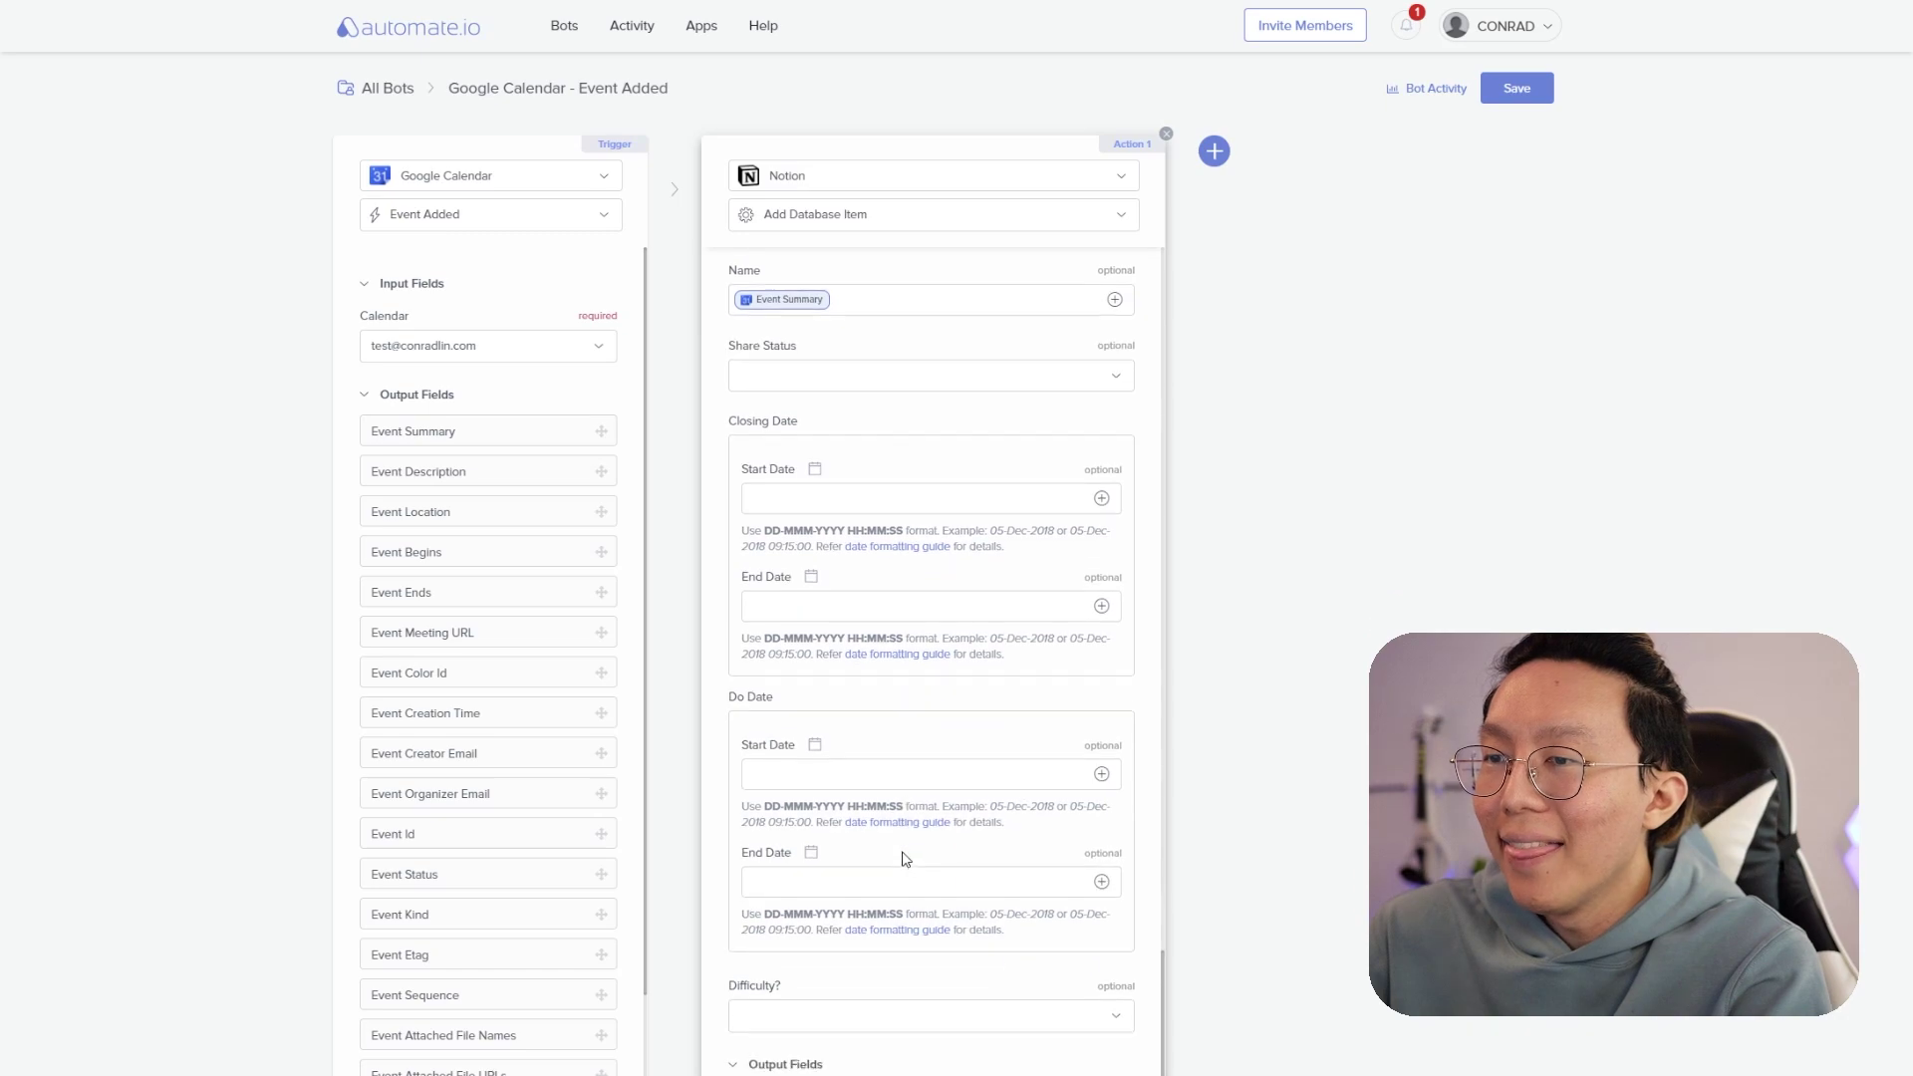
{"action": "left_click", "coordinate": [865, 778]}
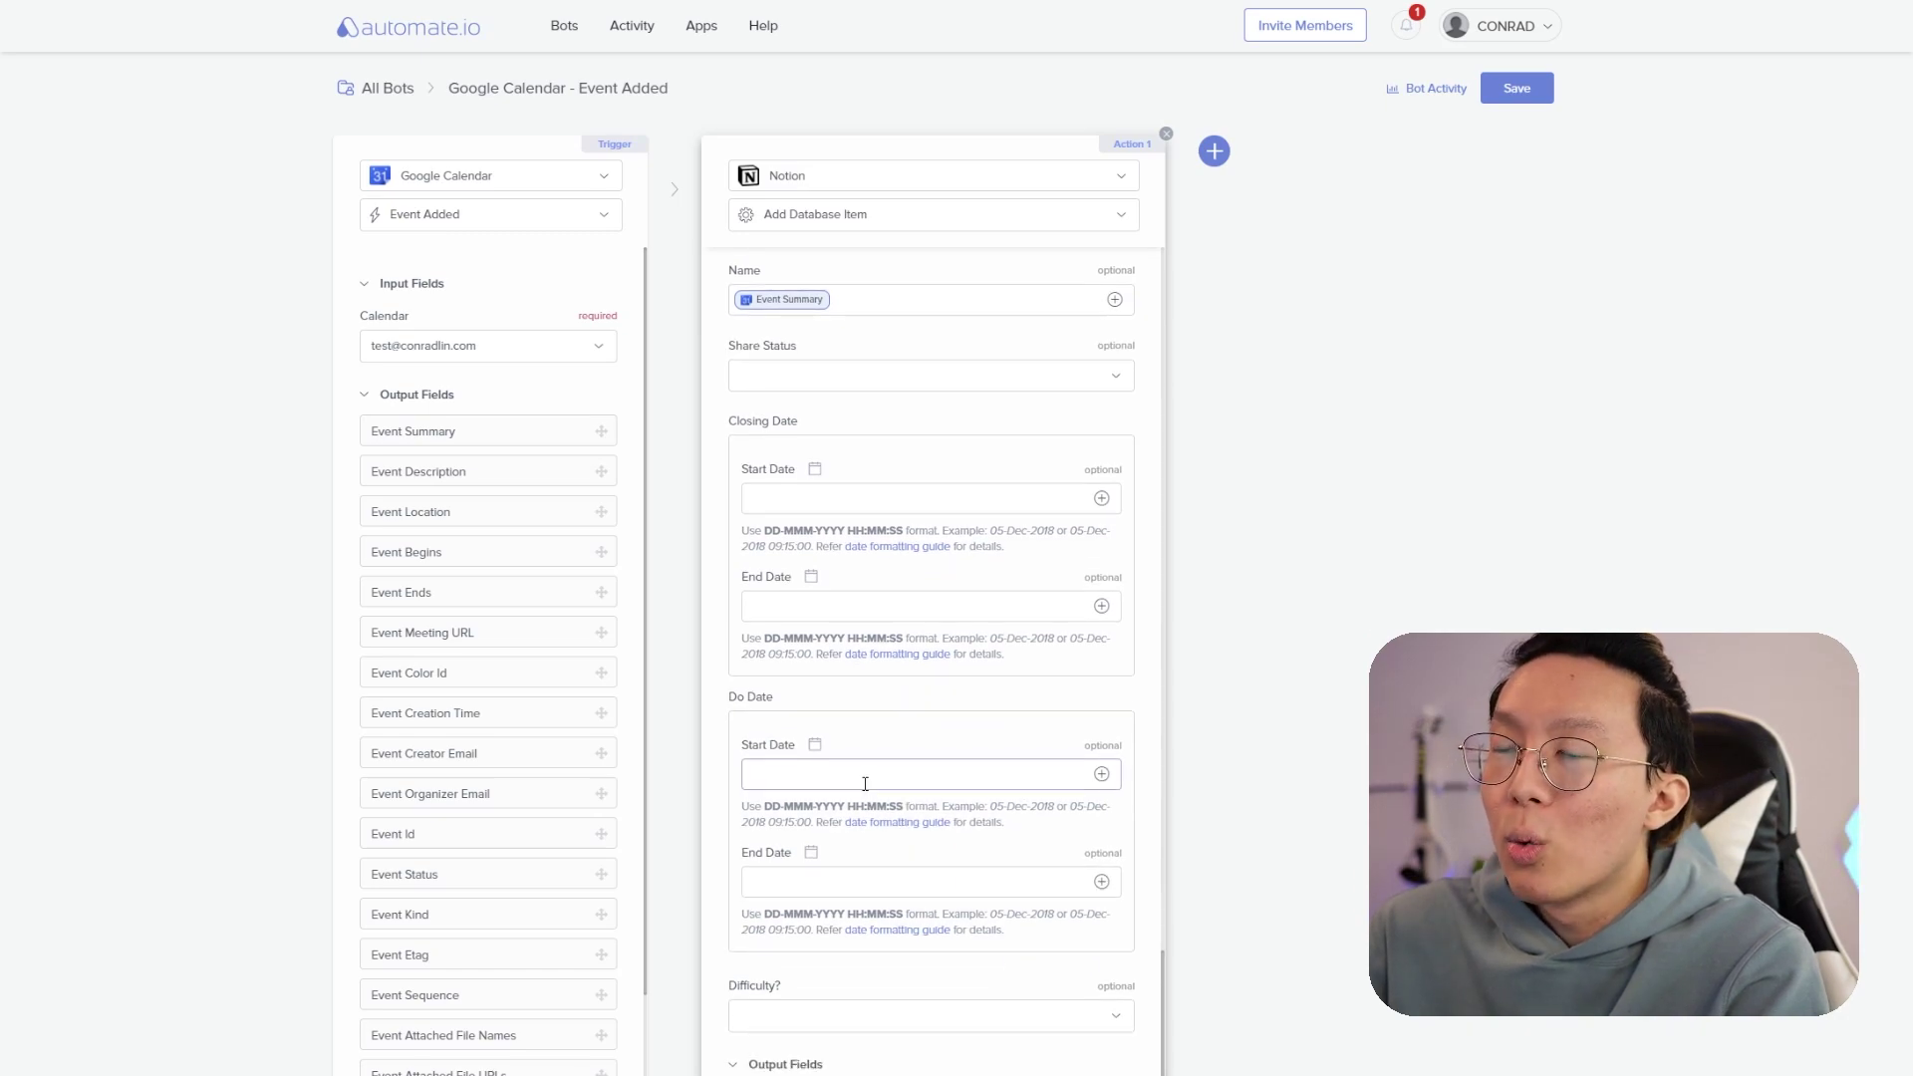
{"action": "left_click", "coordinate": [1102, 775]}
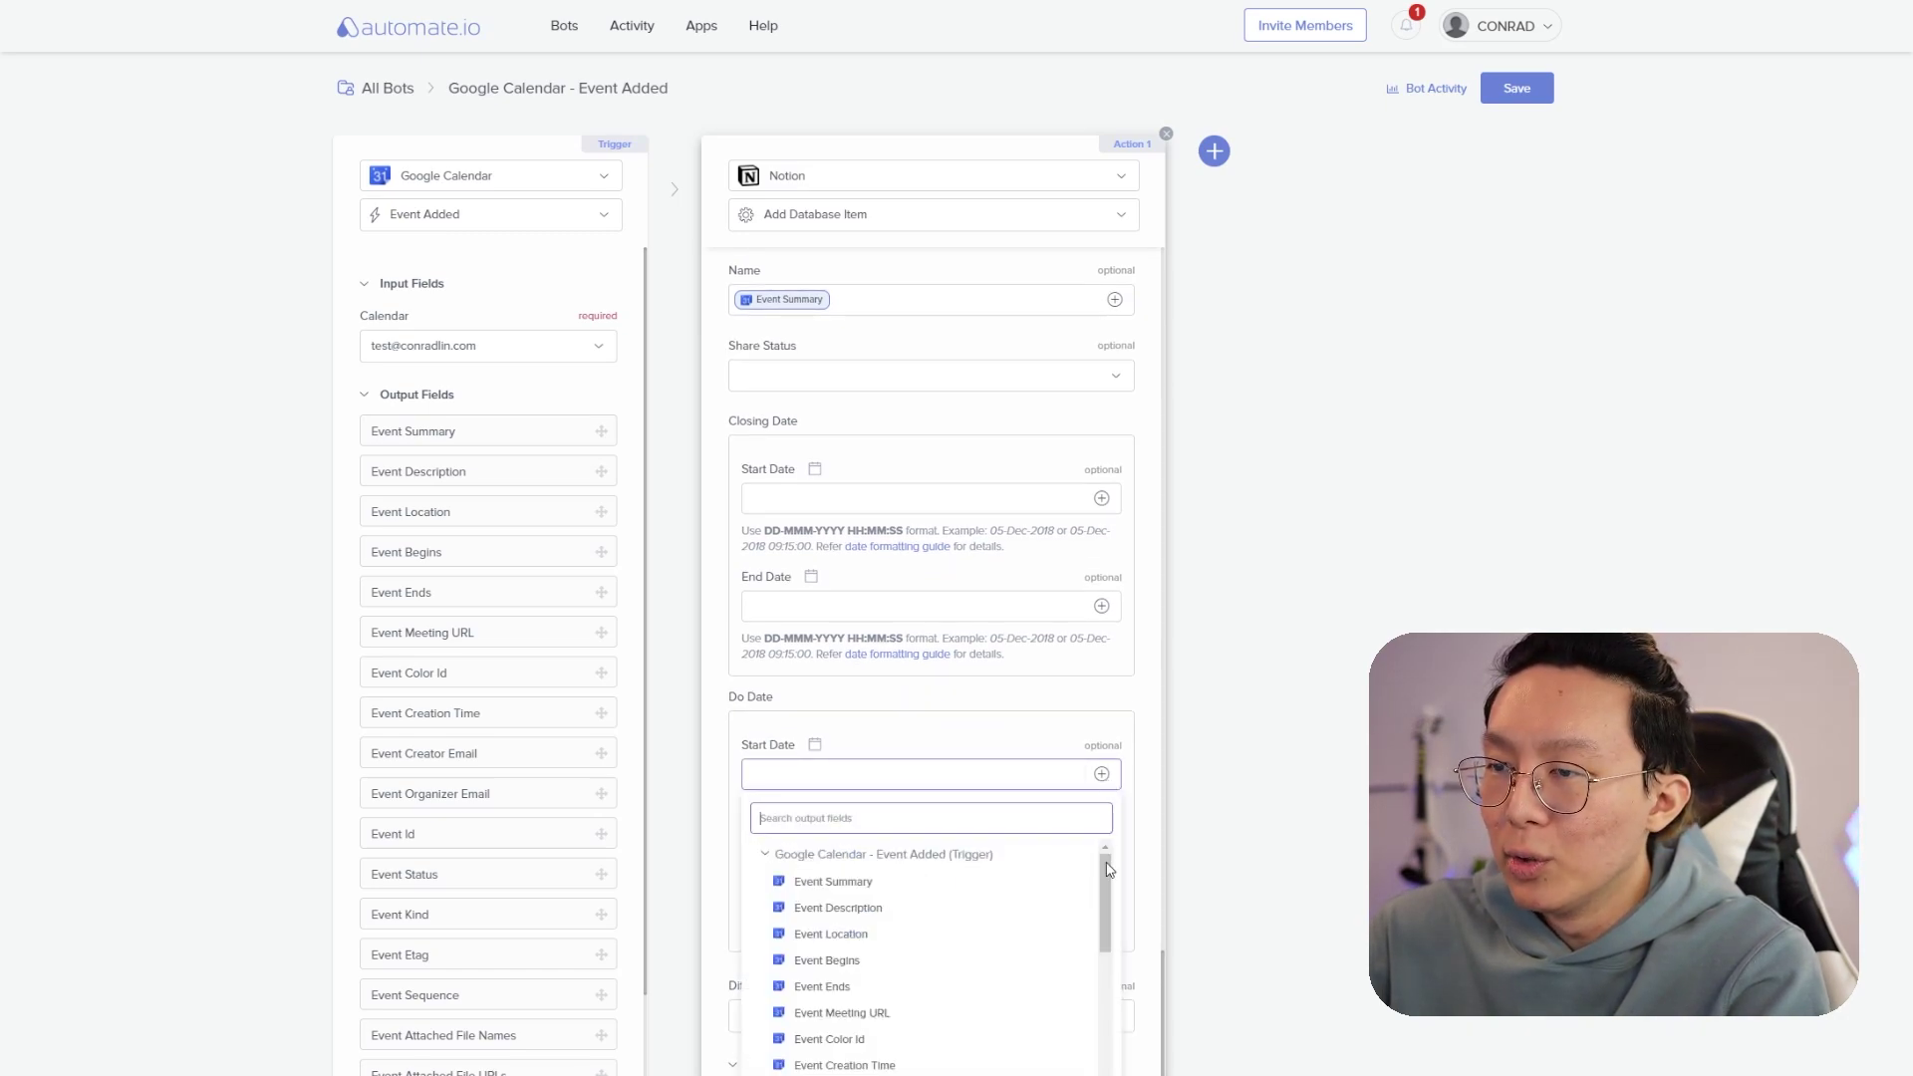
{"action": "left_click", "coordinate": [828, 960]}
{"action": "left_click", "coordinate": [956, 884]}
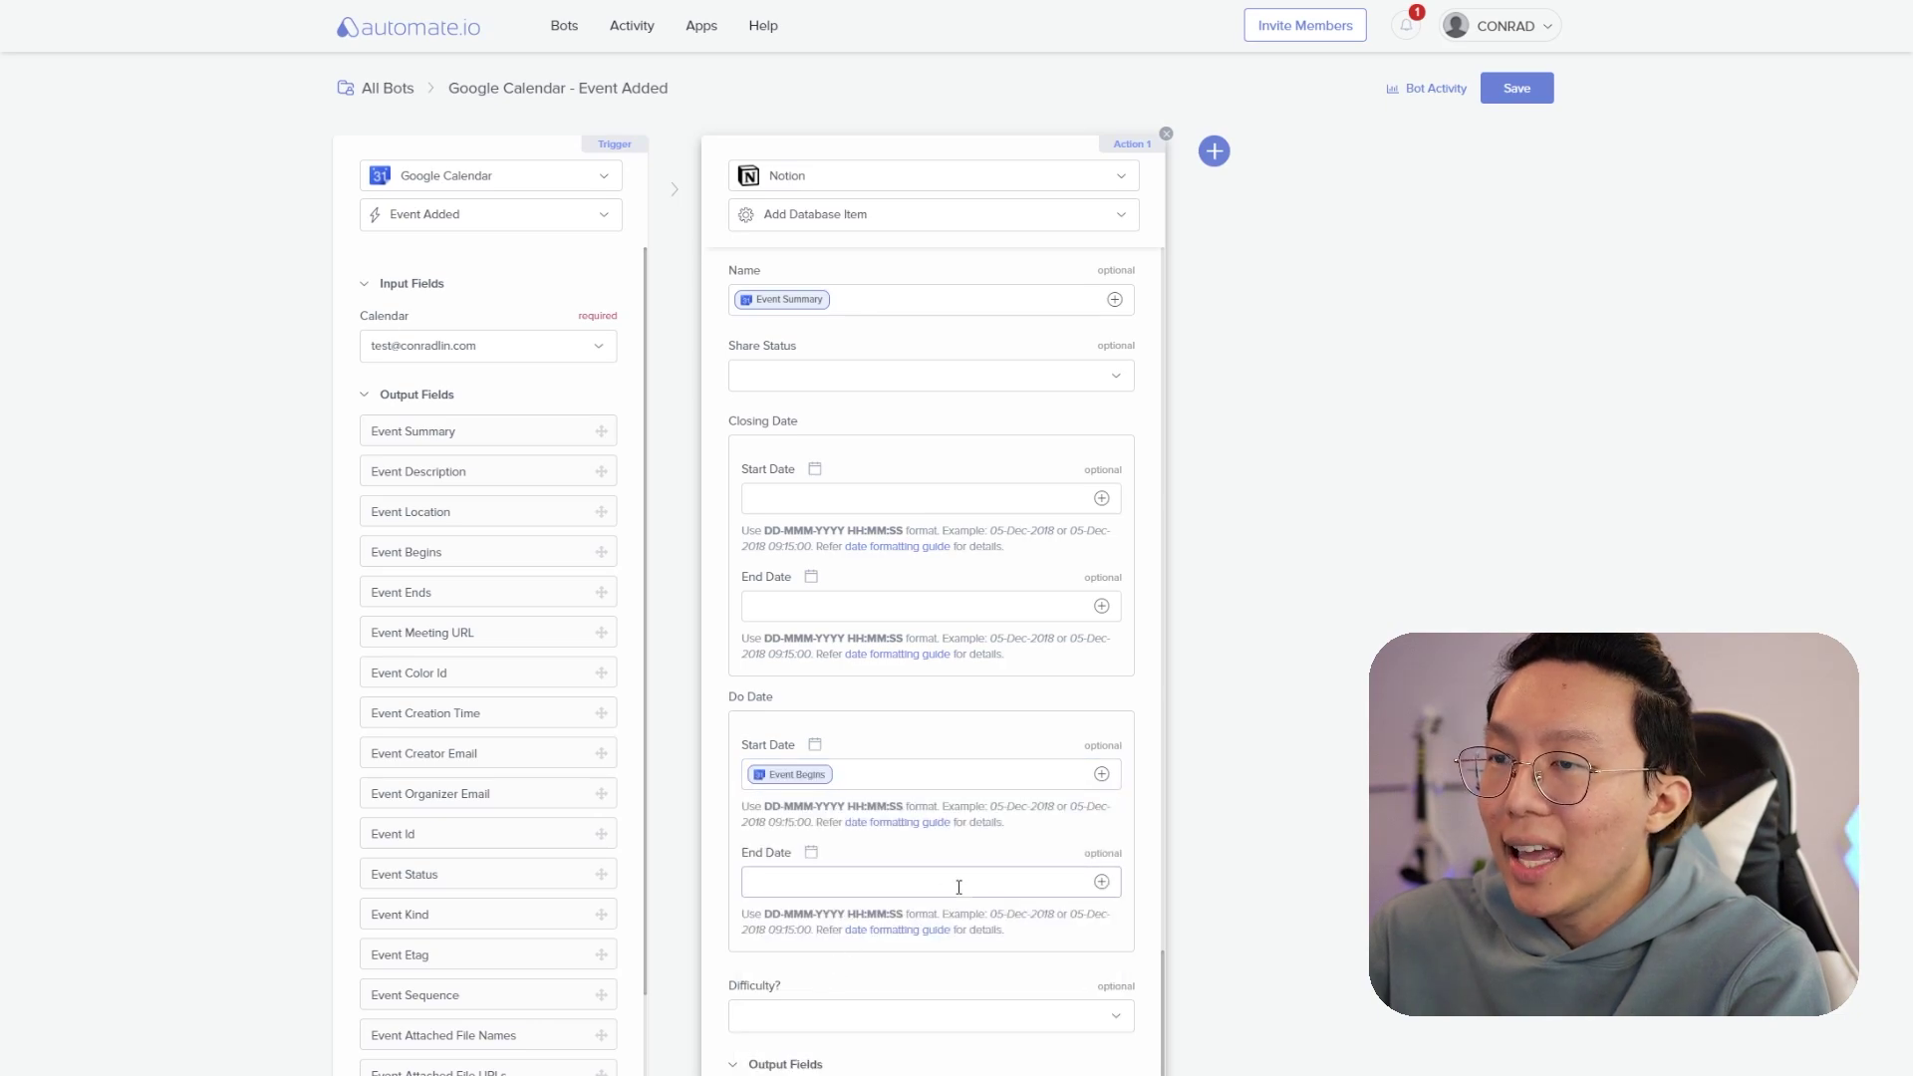
{"action": "left_click", "coordinate": [1102, 884]}
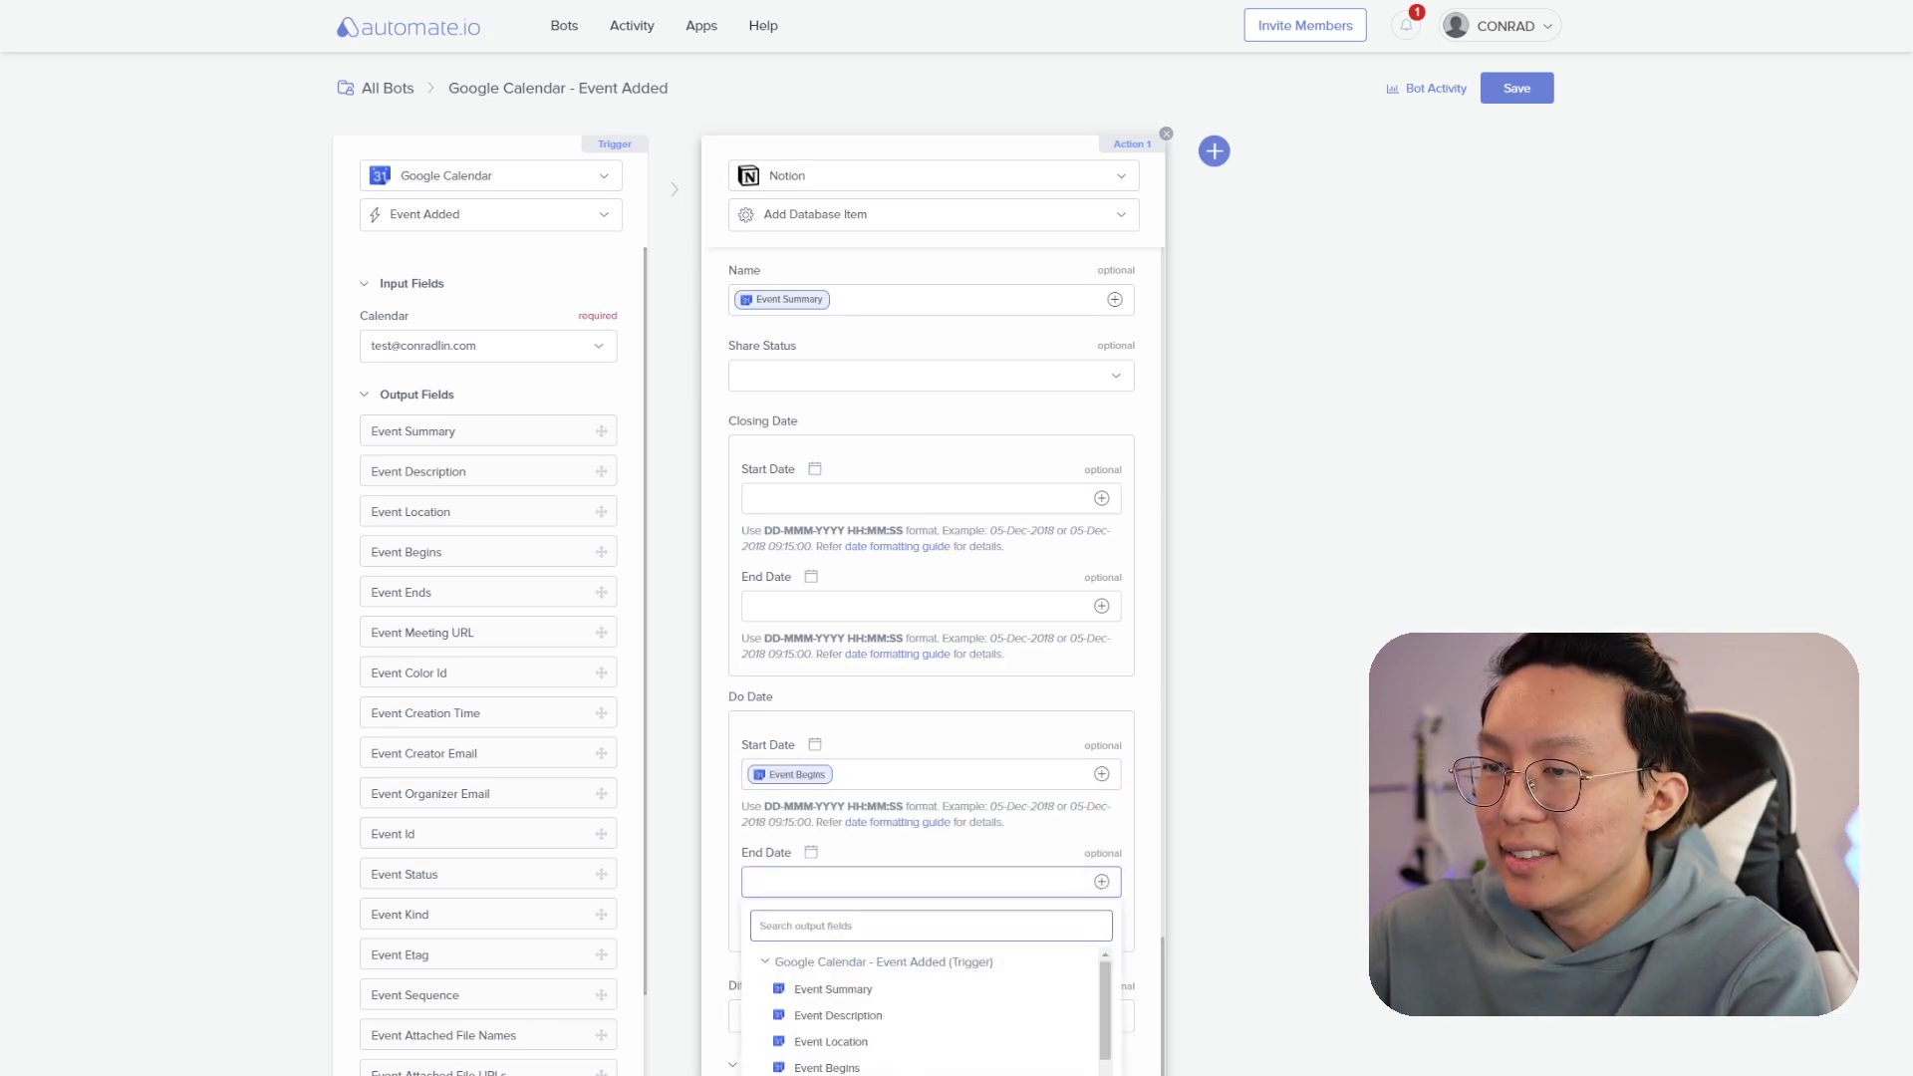
{"action": "scroll", "coordinate": [927, 1016], "scroll_direction": "down", "scroll_amount": 1}
{"action": "left_click", "coordinate": [831, 1060]}
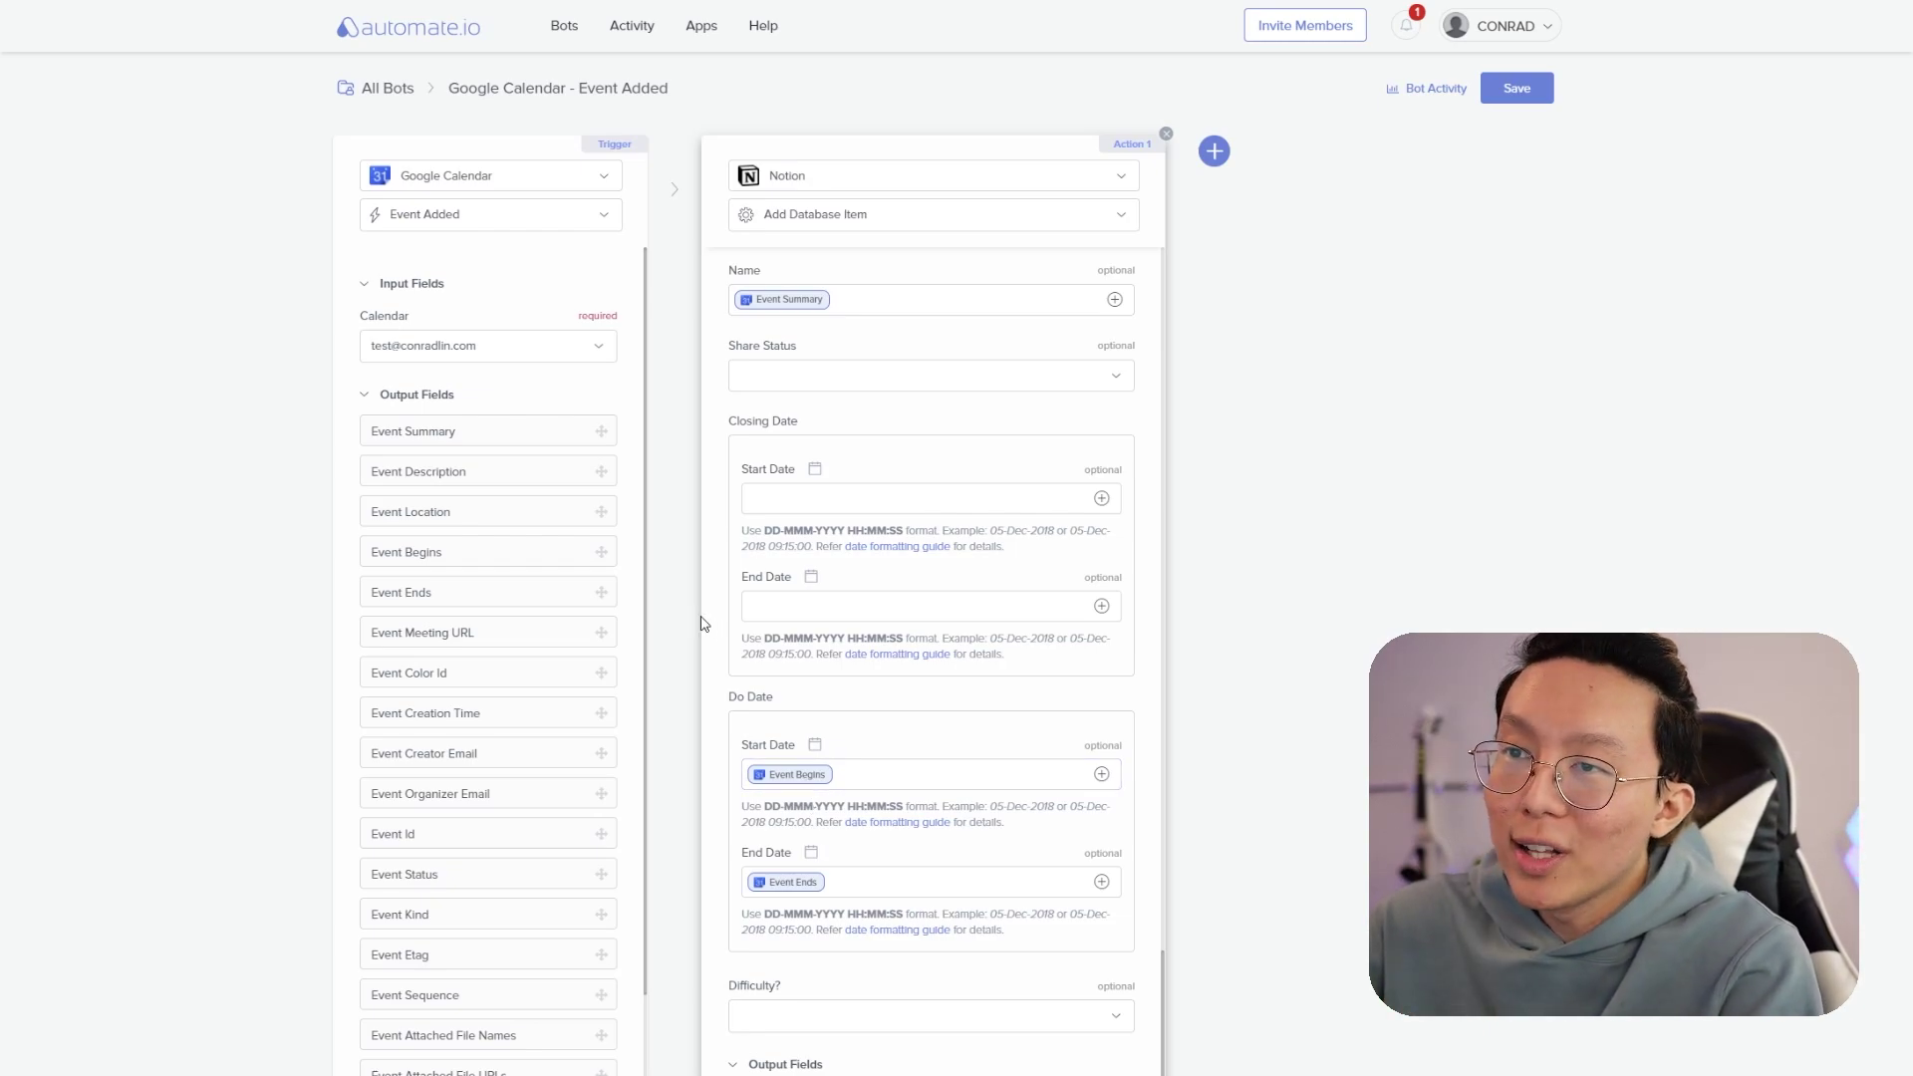
- Insert a Formatter Format Date step before Notion that reformats Event Begins
{"action": "left_click", "coordinate": [674, 640]}
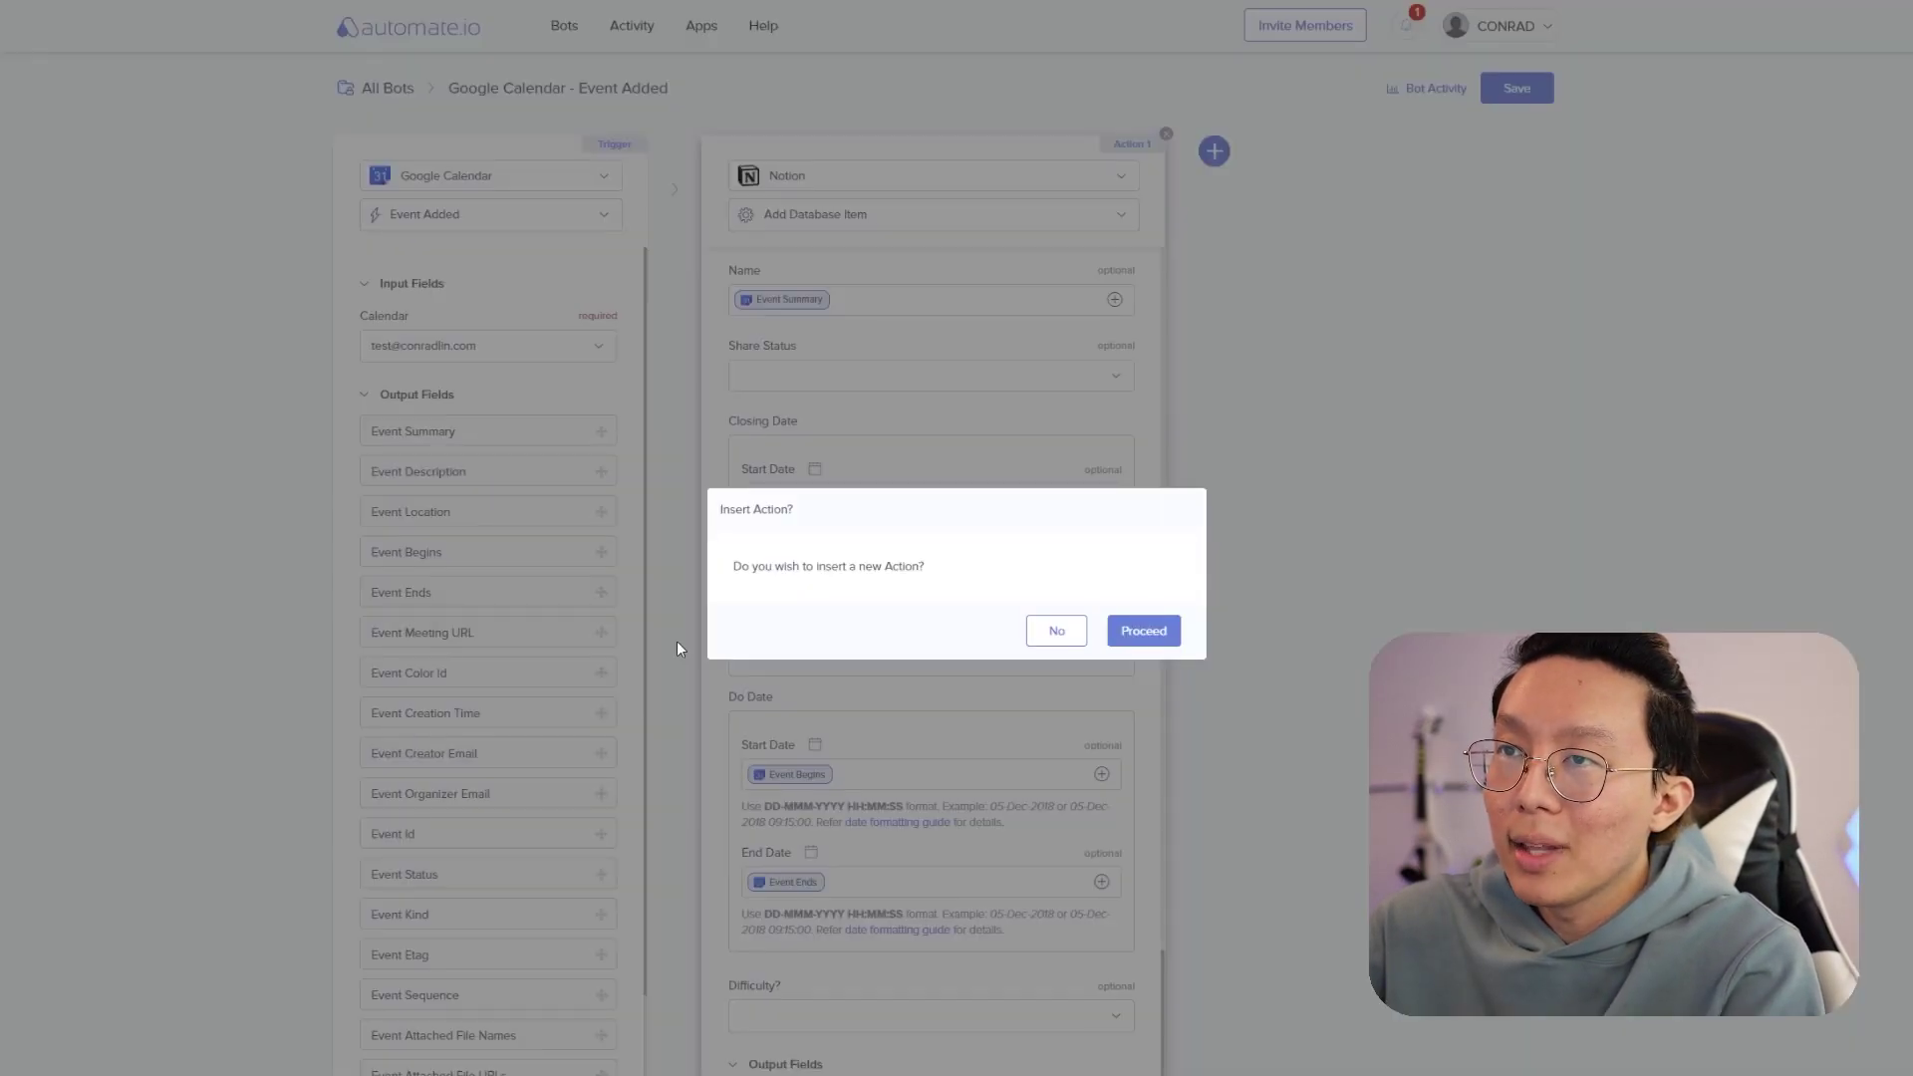
{"action": "left_click", "coordinate": [1139, 631]}
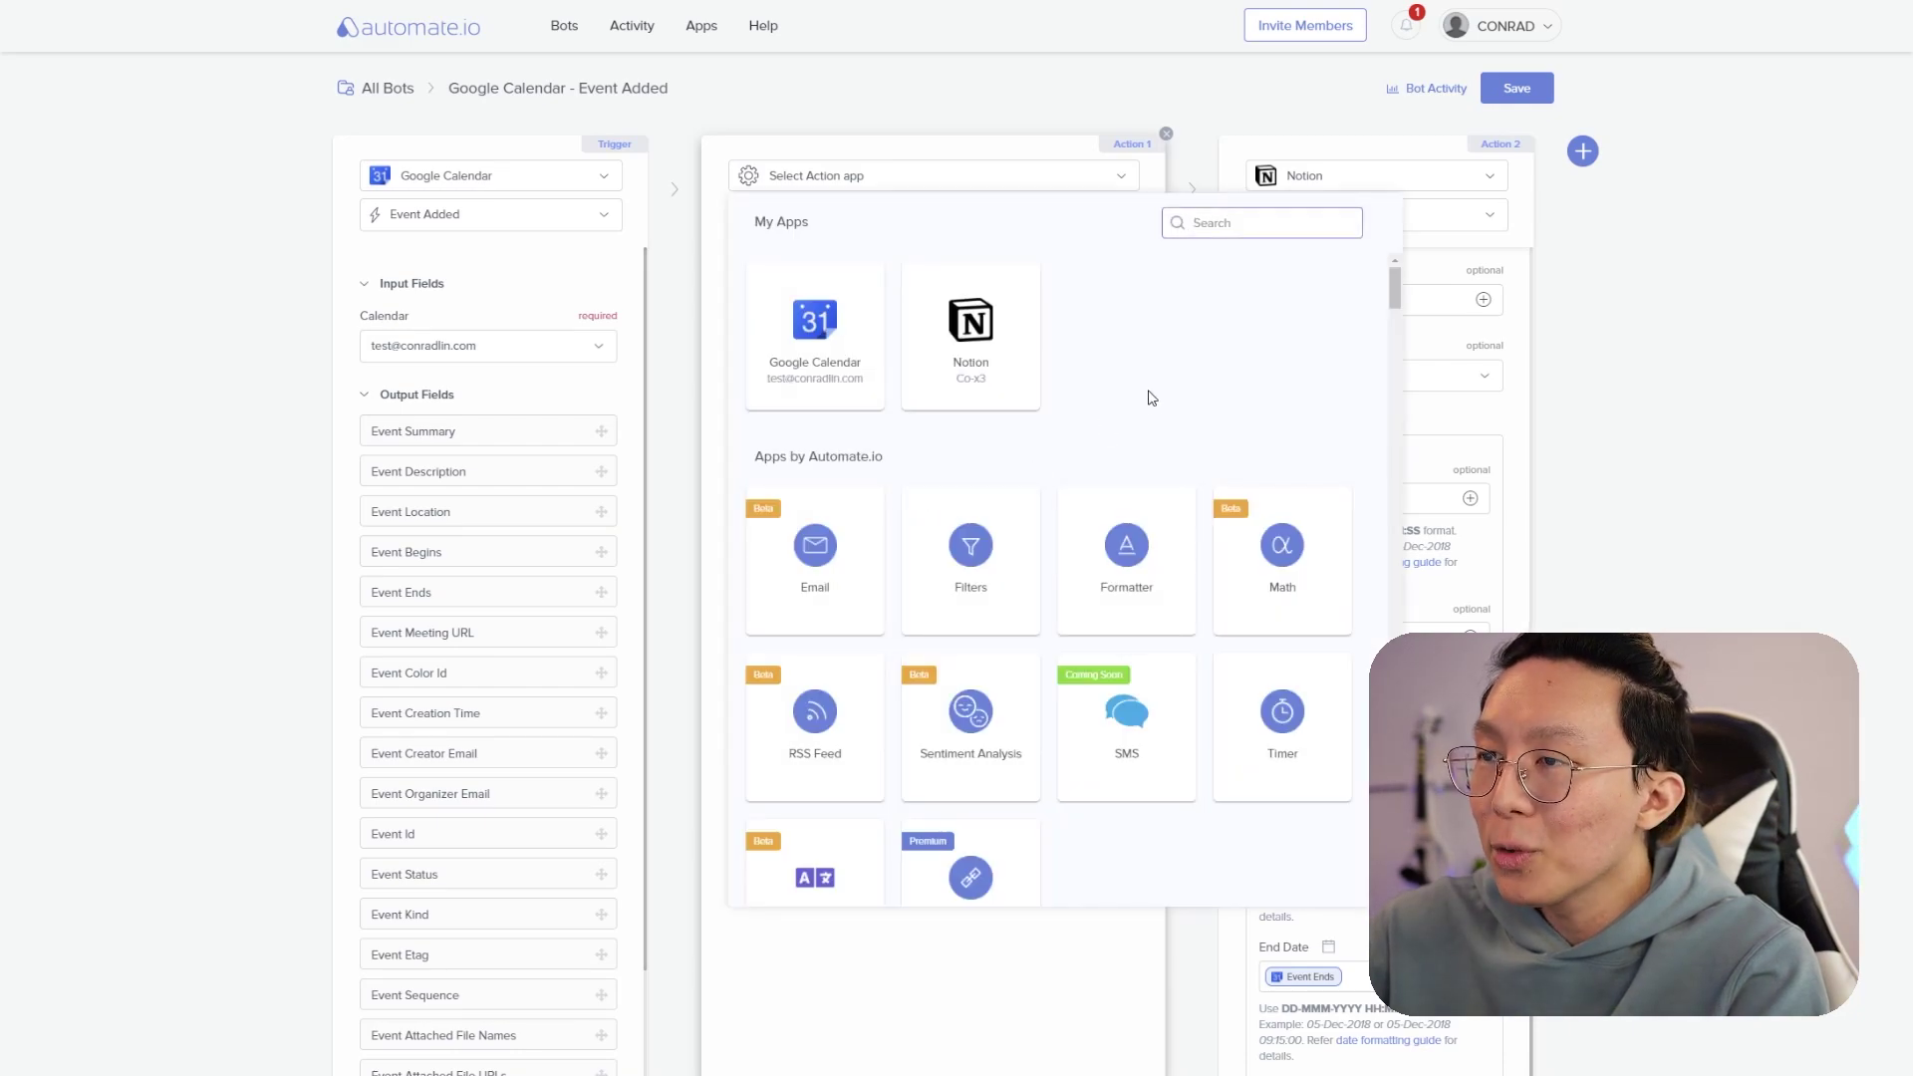
{"action": "left_click", "coordinate": [1120, 543]}
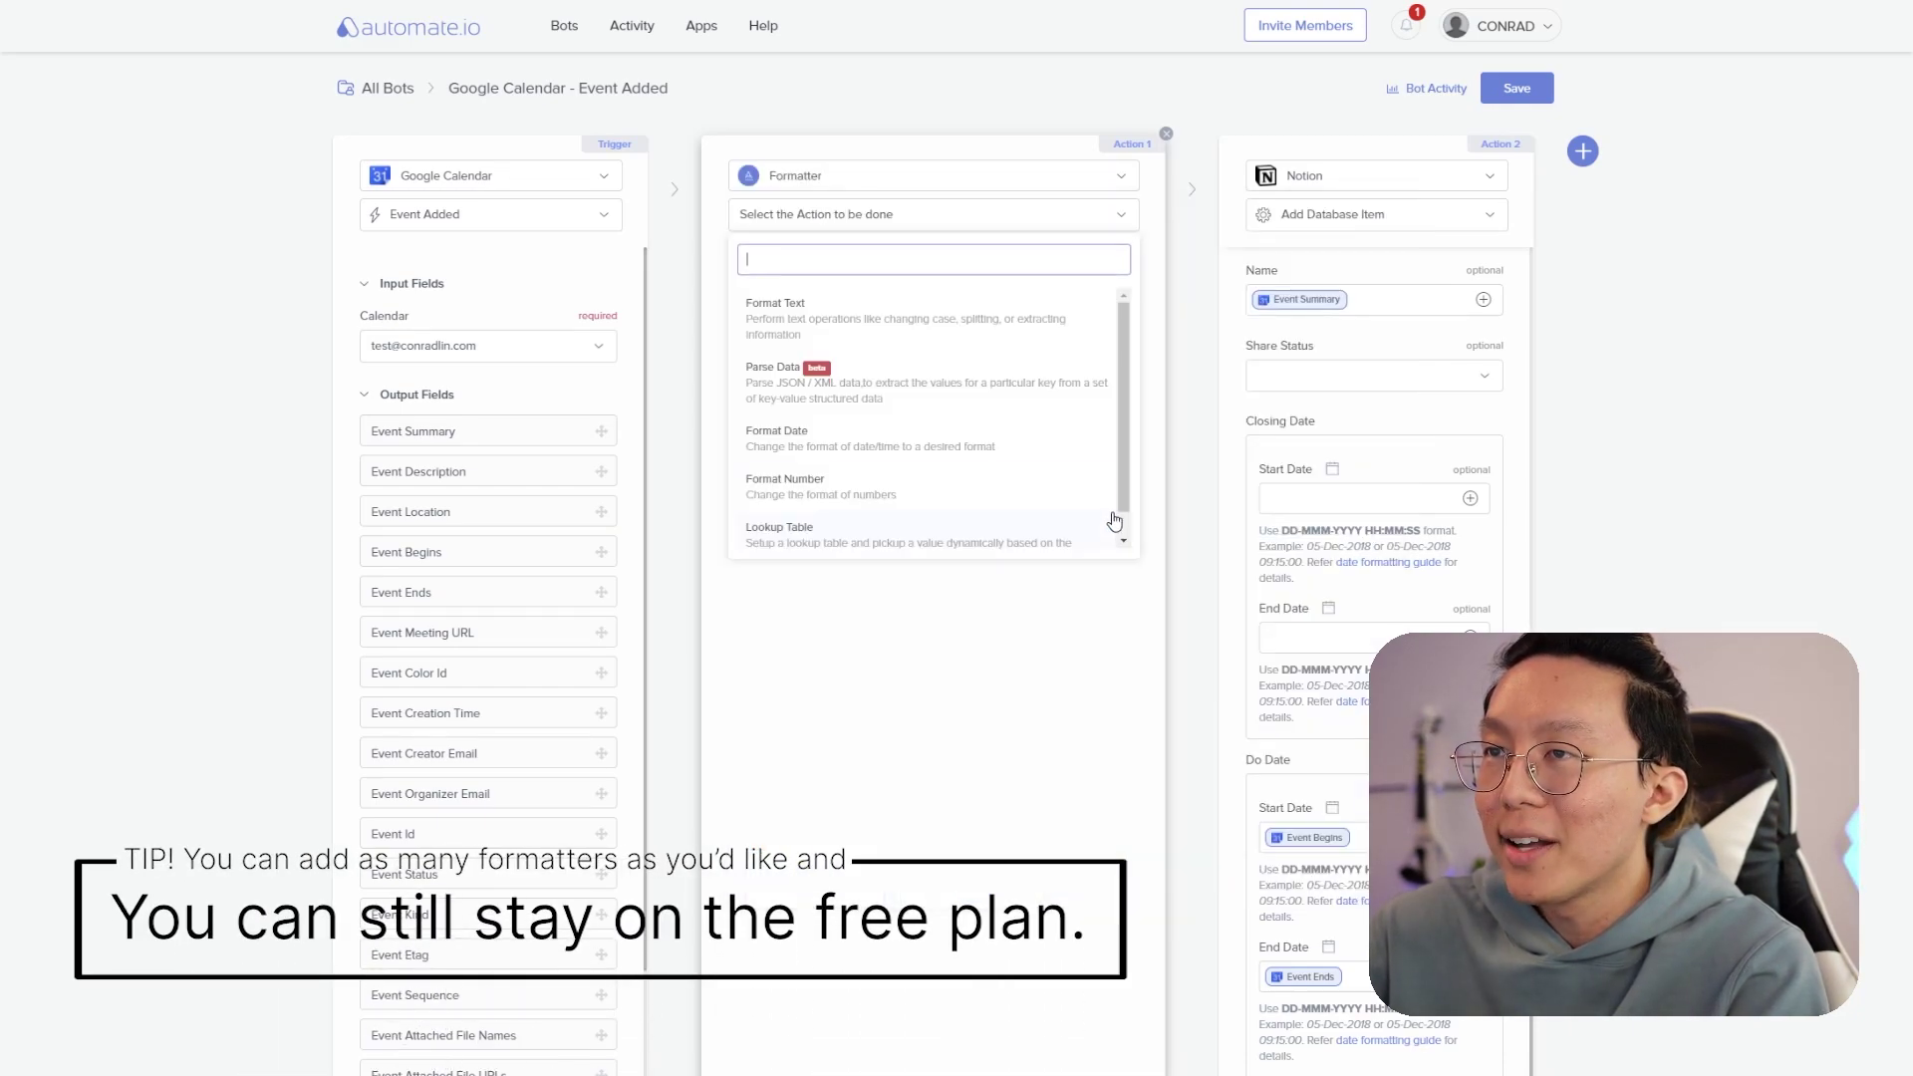
{"action": "left_click", "coordinate": [861, 451]}
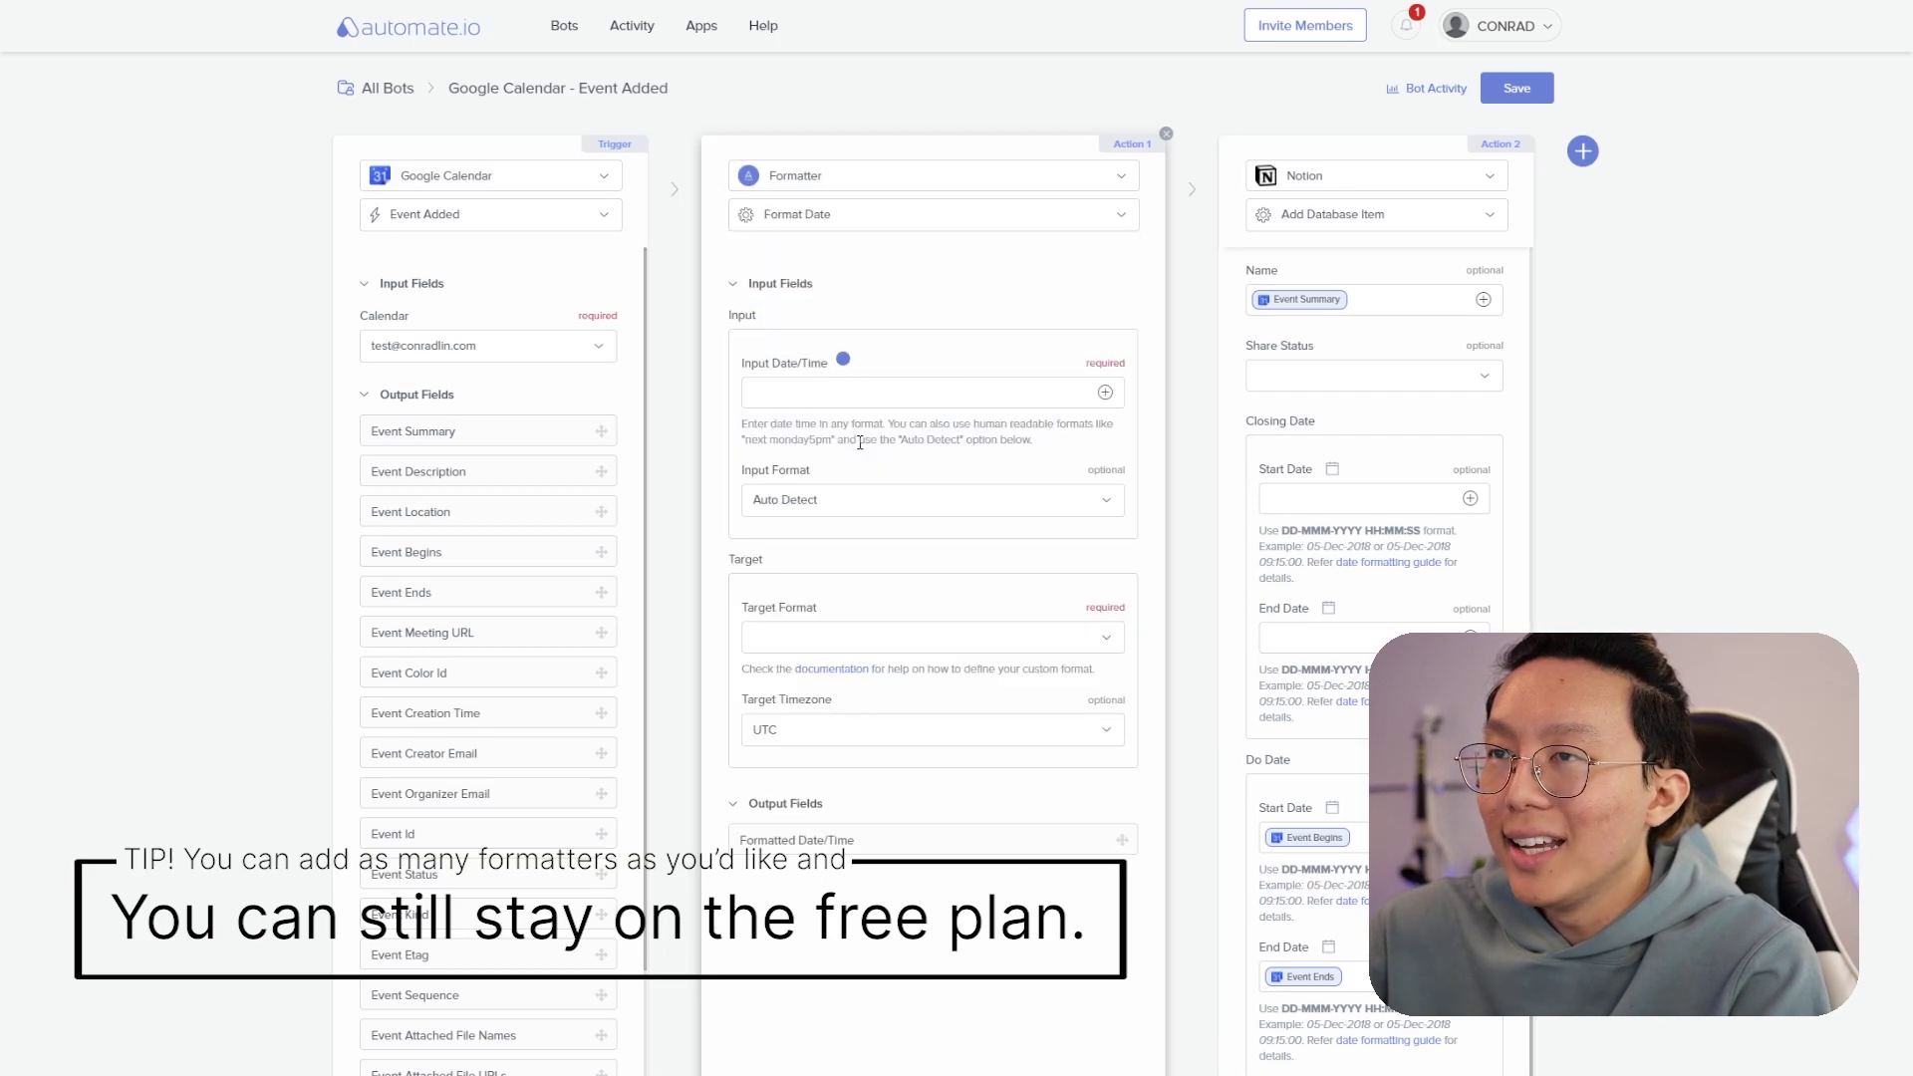
{"action": "left_click", "coordinate": [1106, 394]}
{"action": "left_click", "coordinate": [870, 590]}
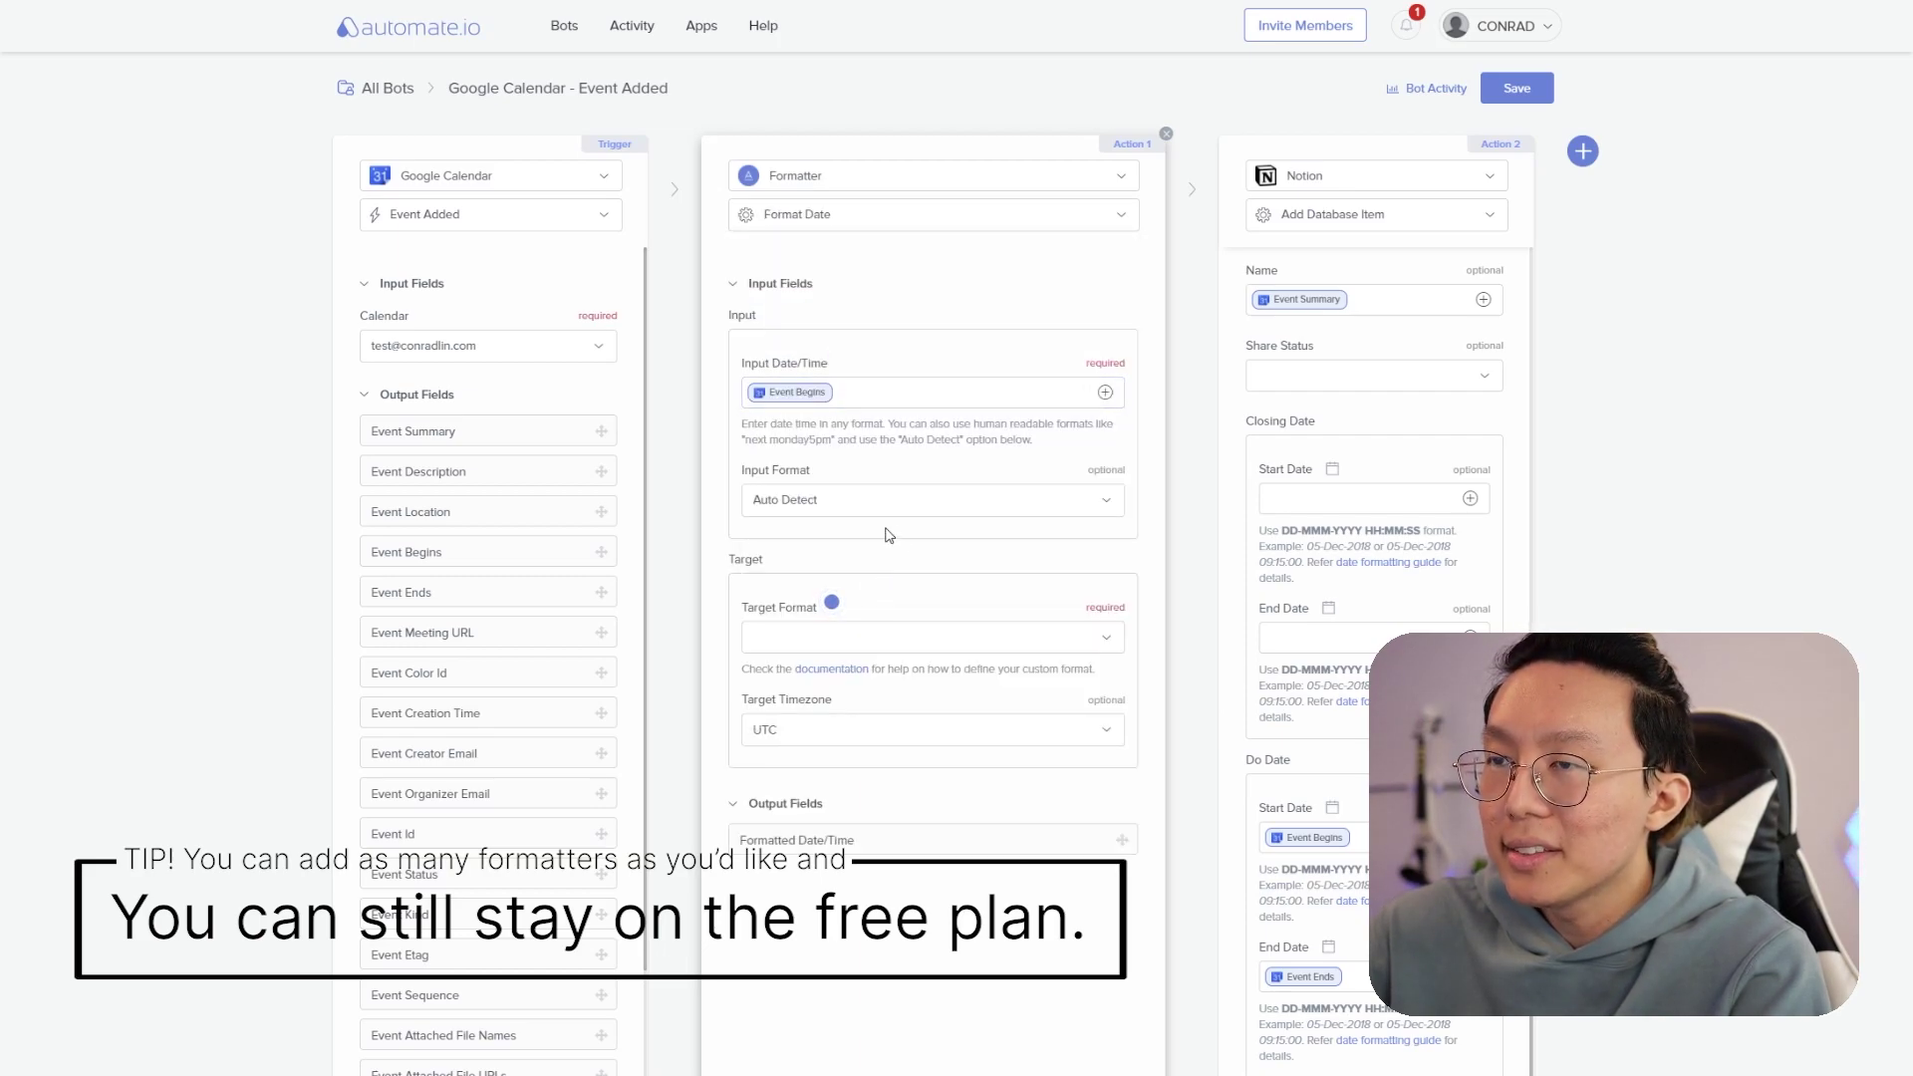
- Set its target format to Automate.io Standard and timezone to Asia/Singapore
{"action": "left_click", "coordinate": [1062, 643]}
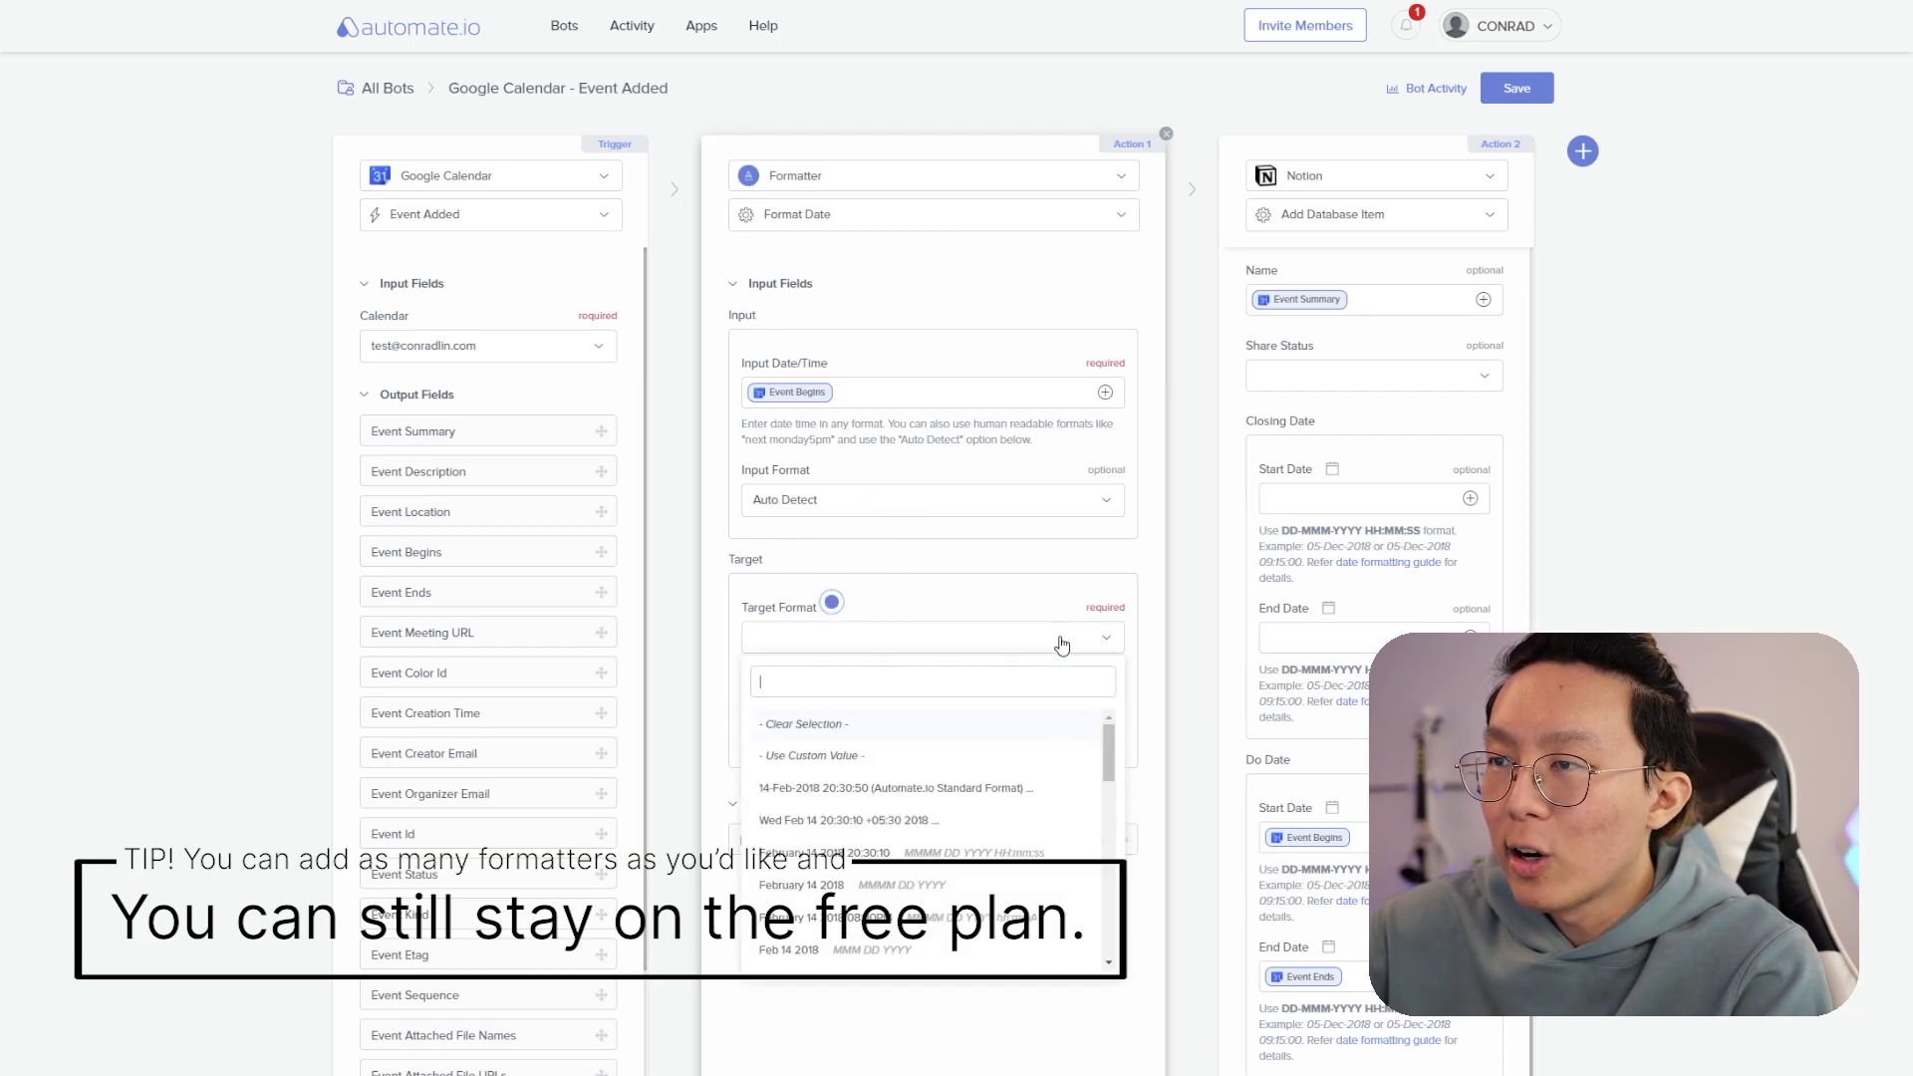
{"action": "type", "text": "DD"}
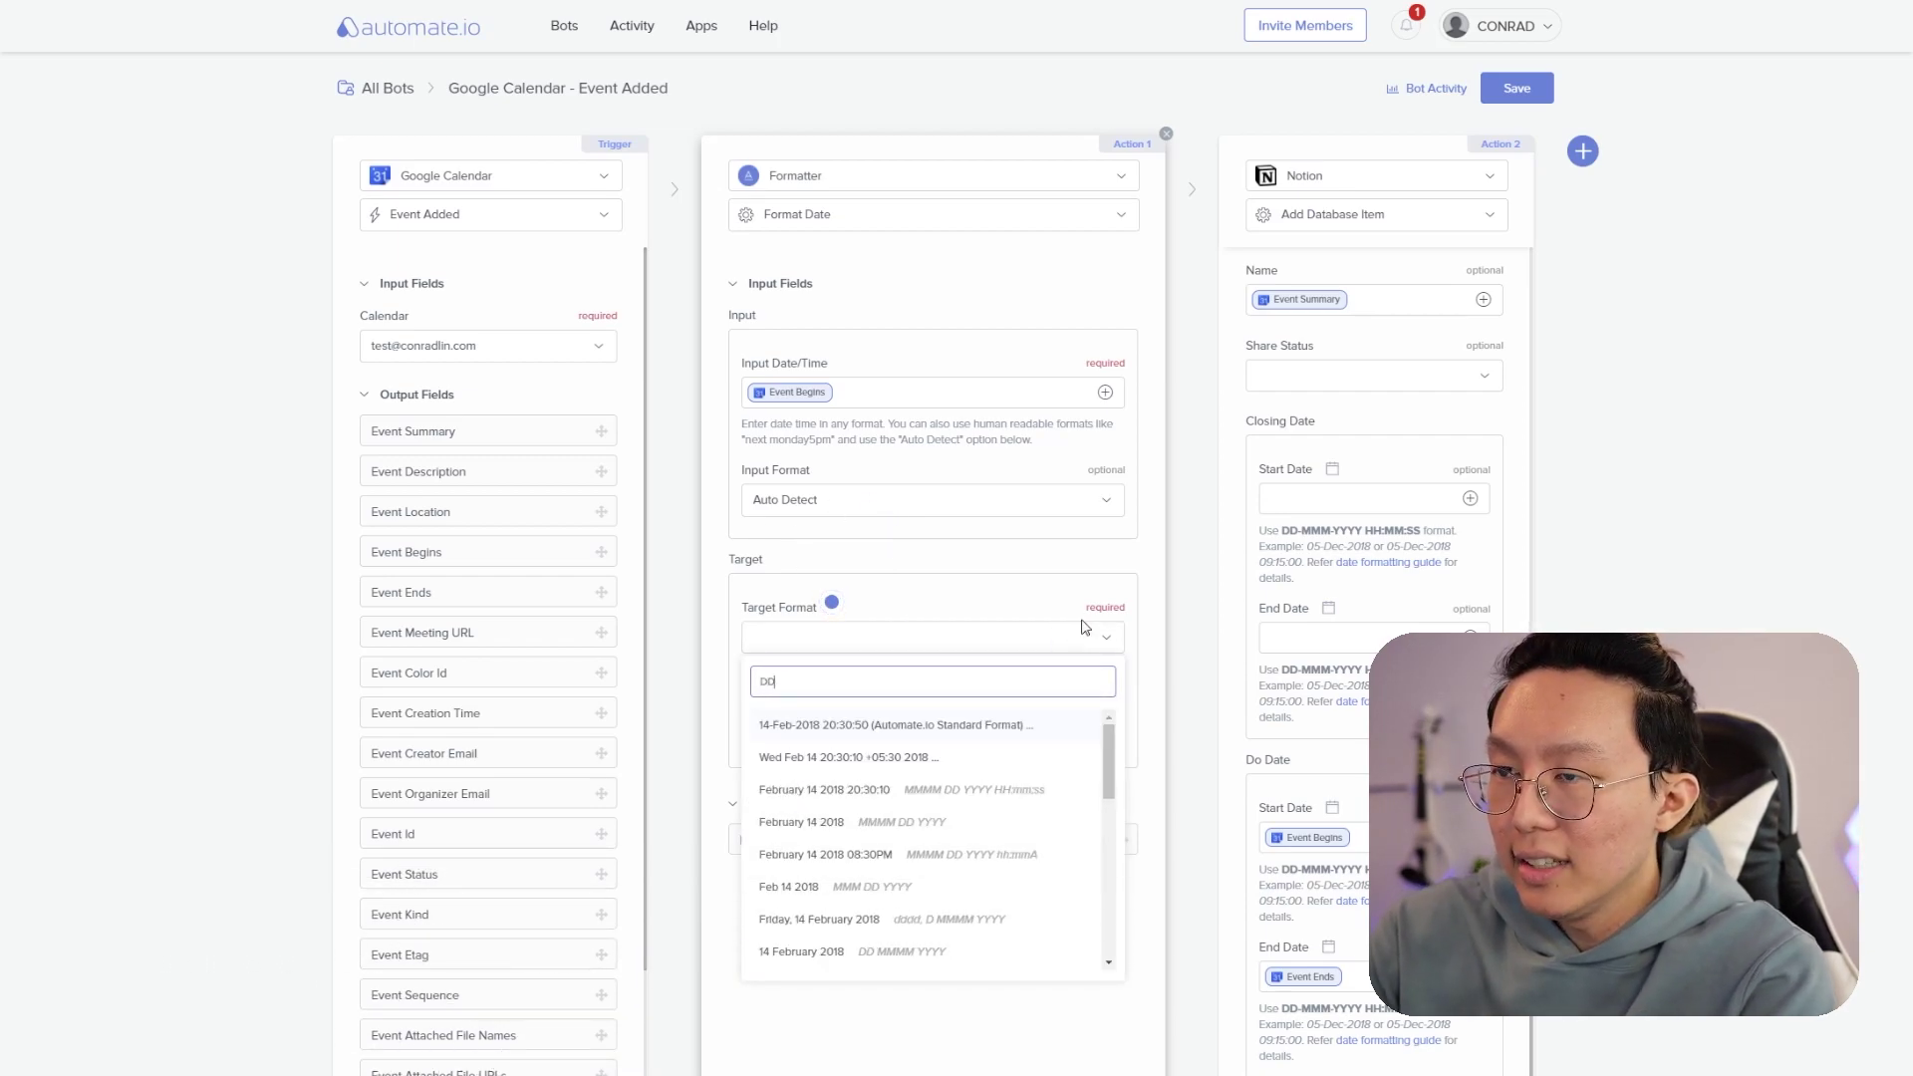
{"action": "type", "text": "-MMM"}
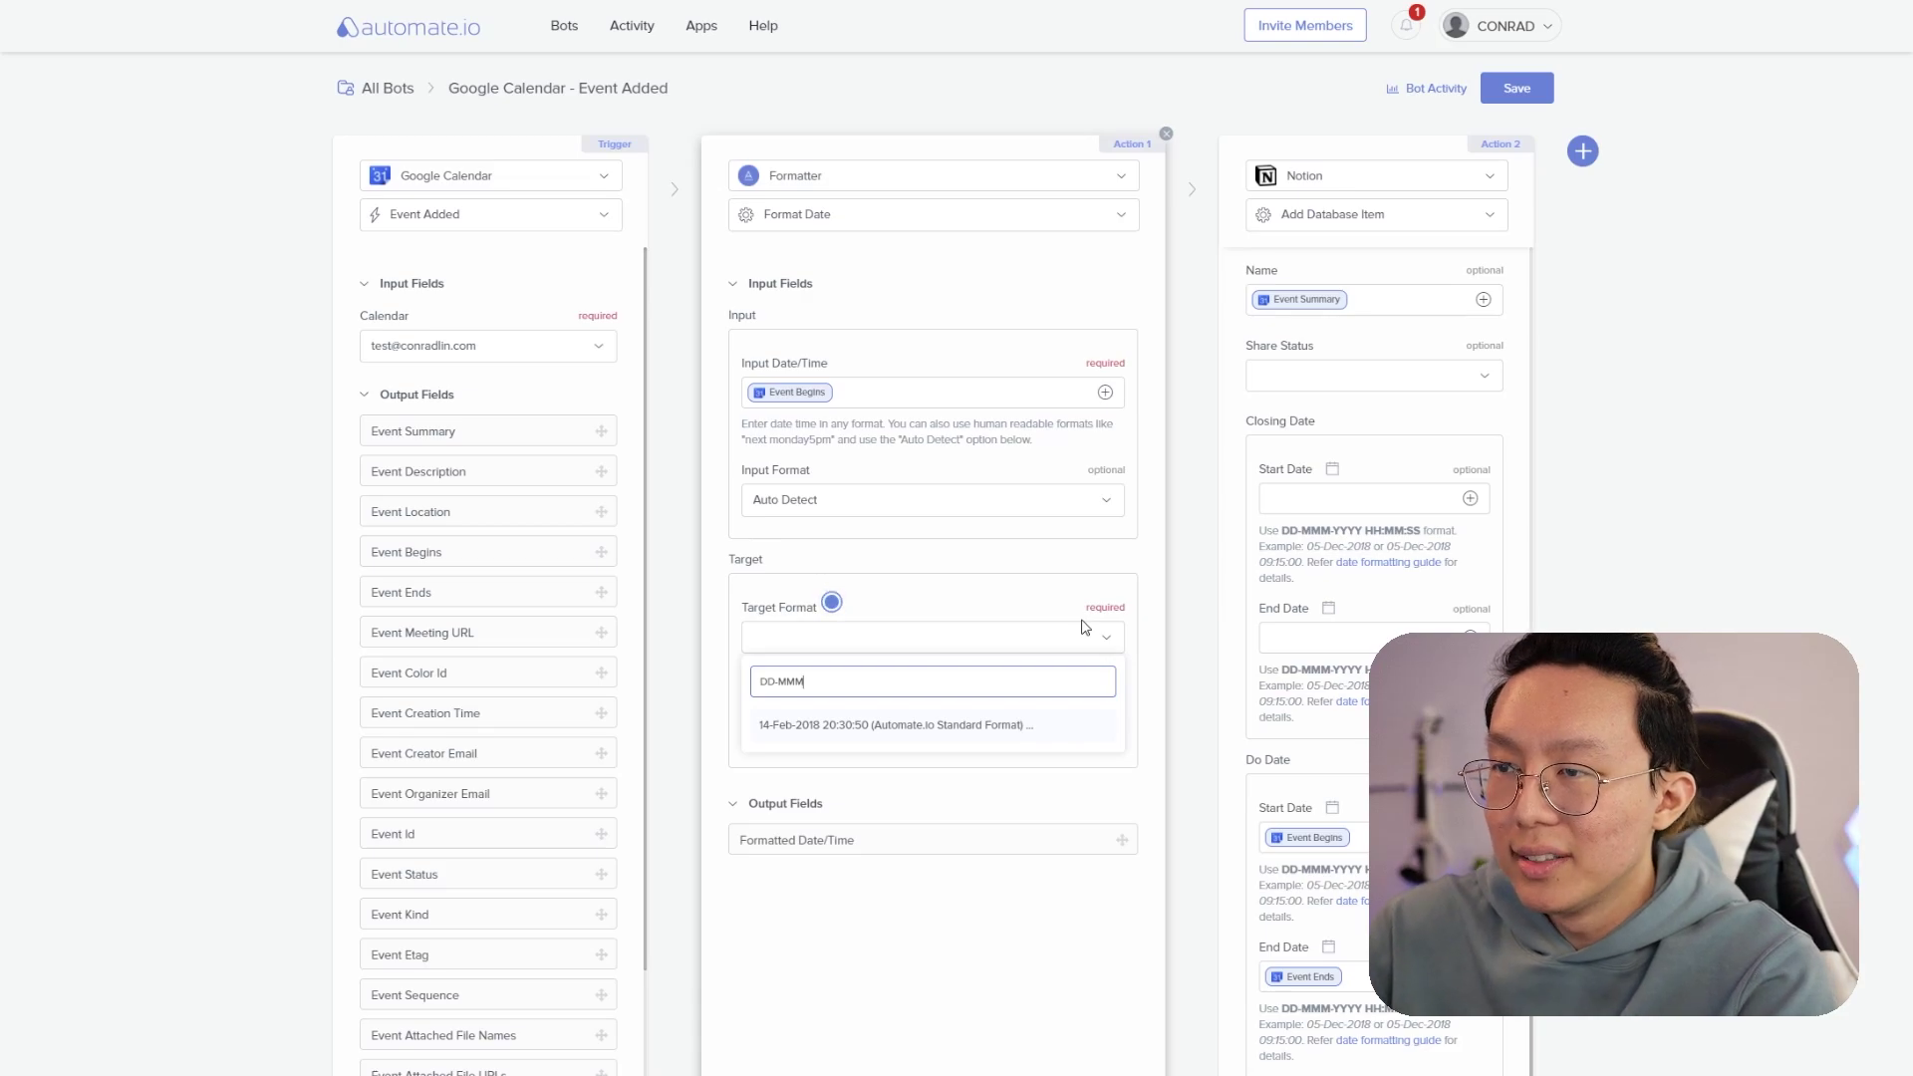
{"action": "left_click", "coordinate": [986, 726]}
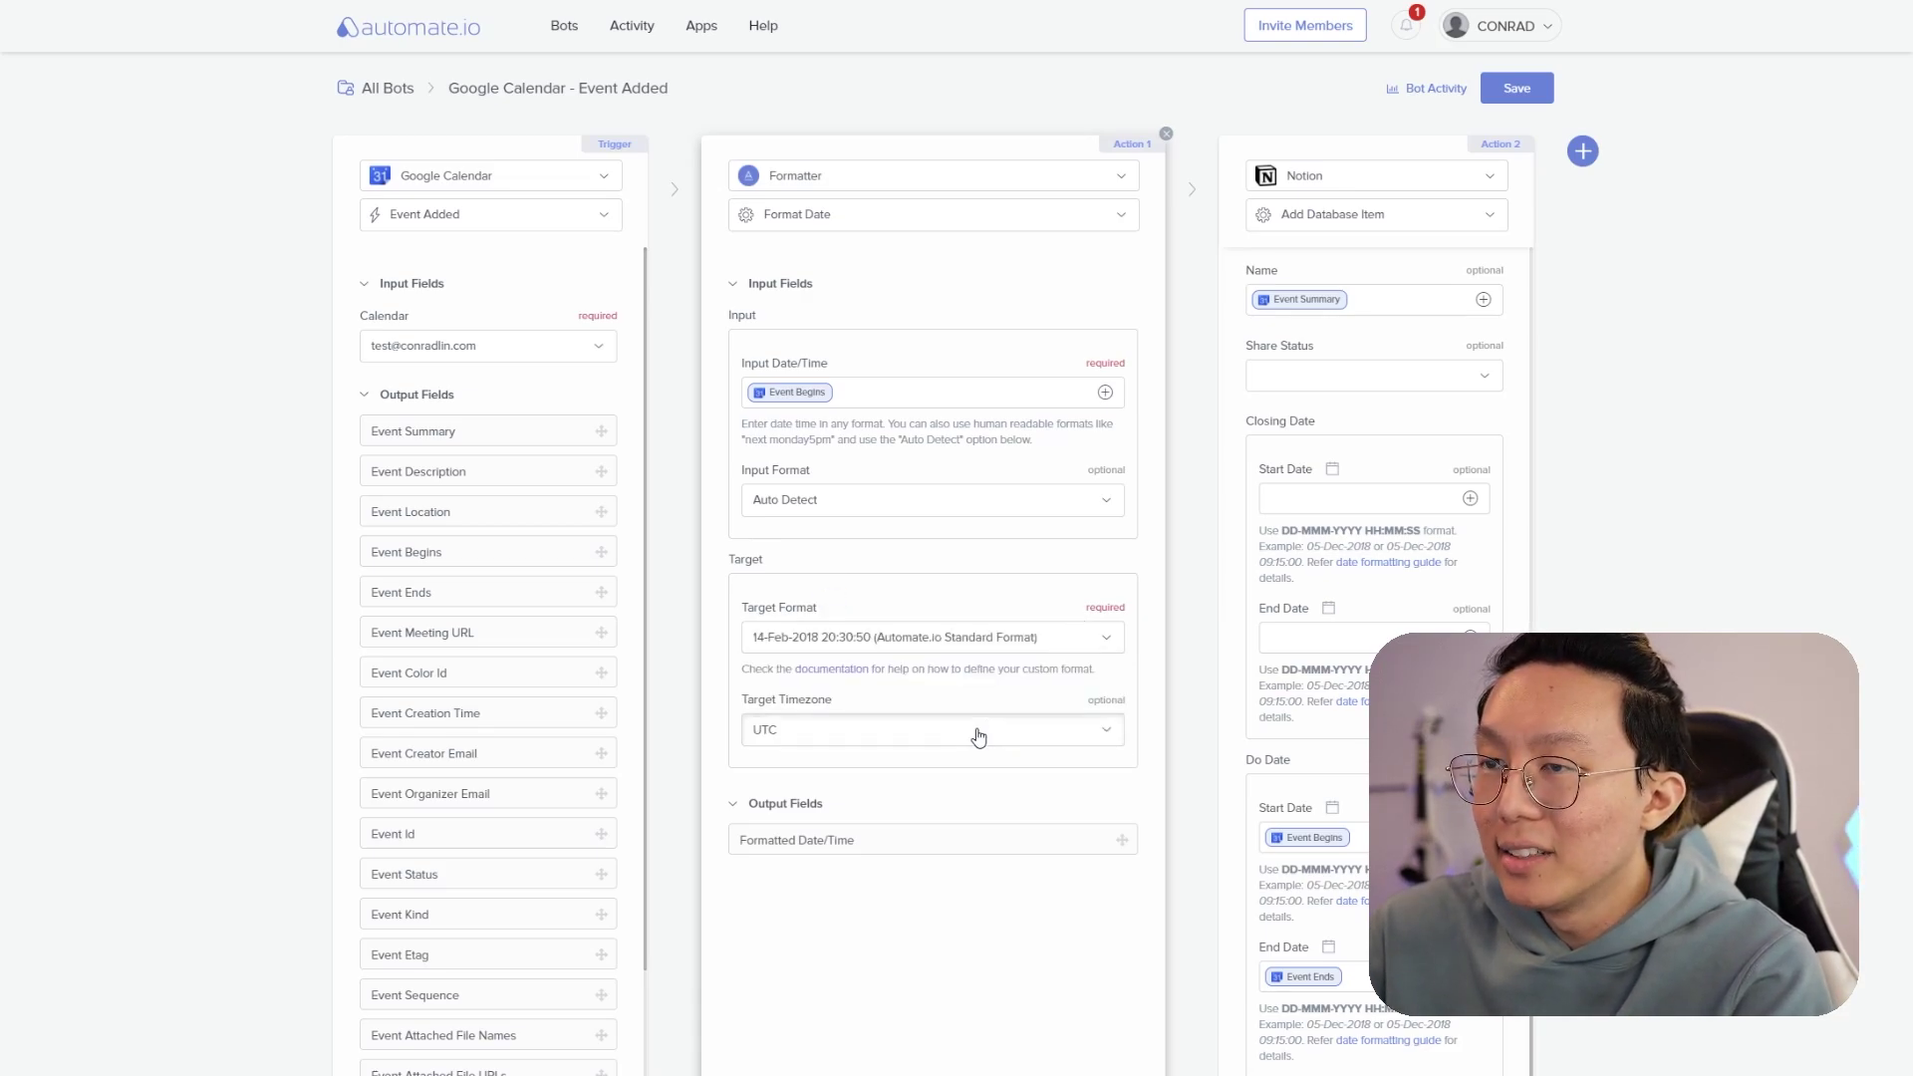
{"action": "left_click", "coordinate": [979, 738]}
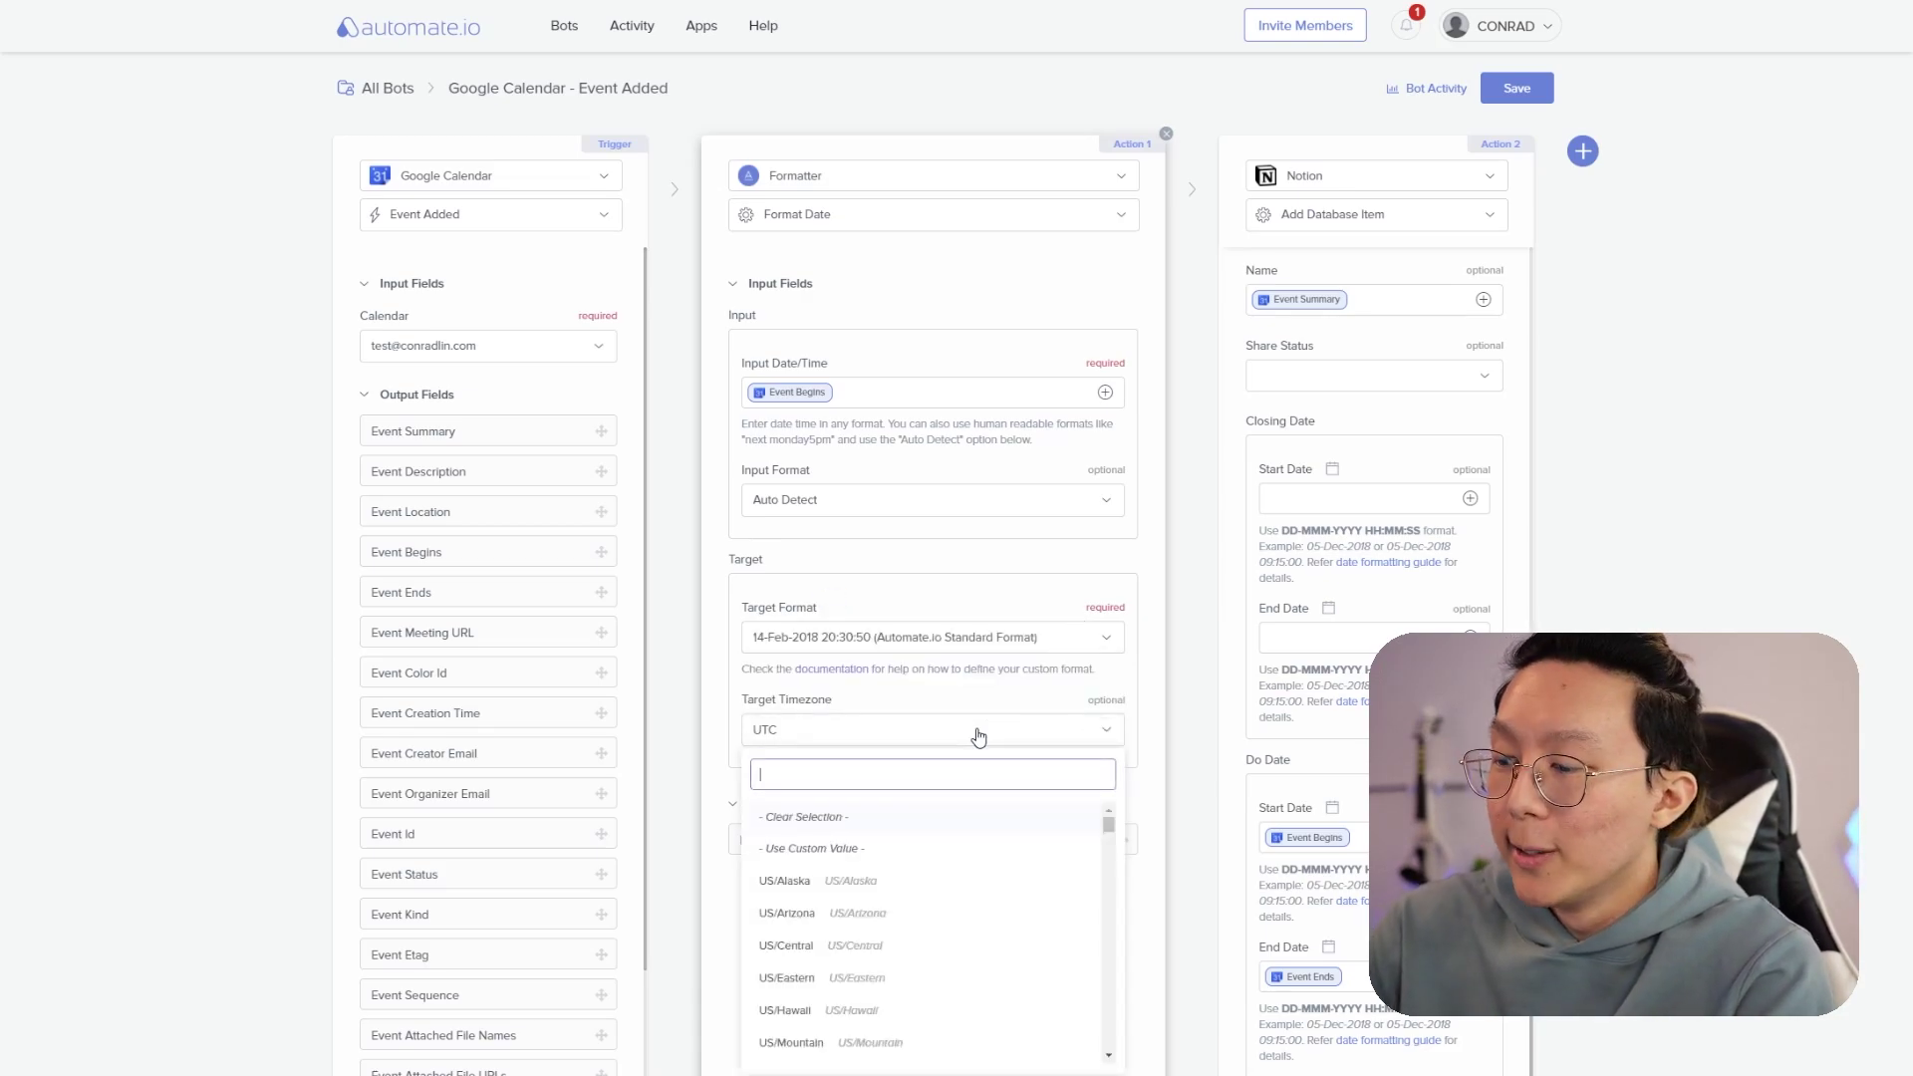
{"action": "type", "text": "Singapore"}
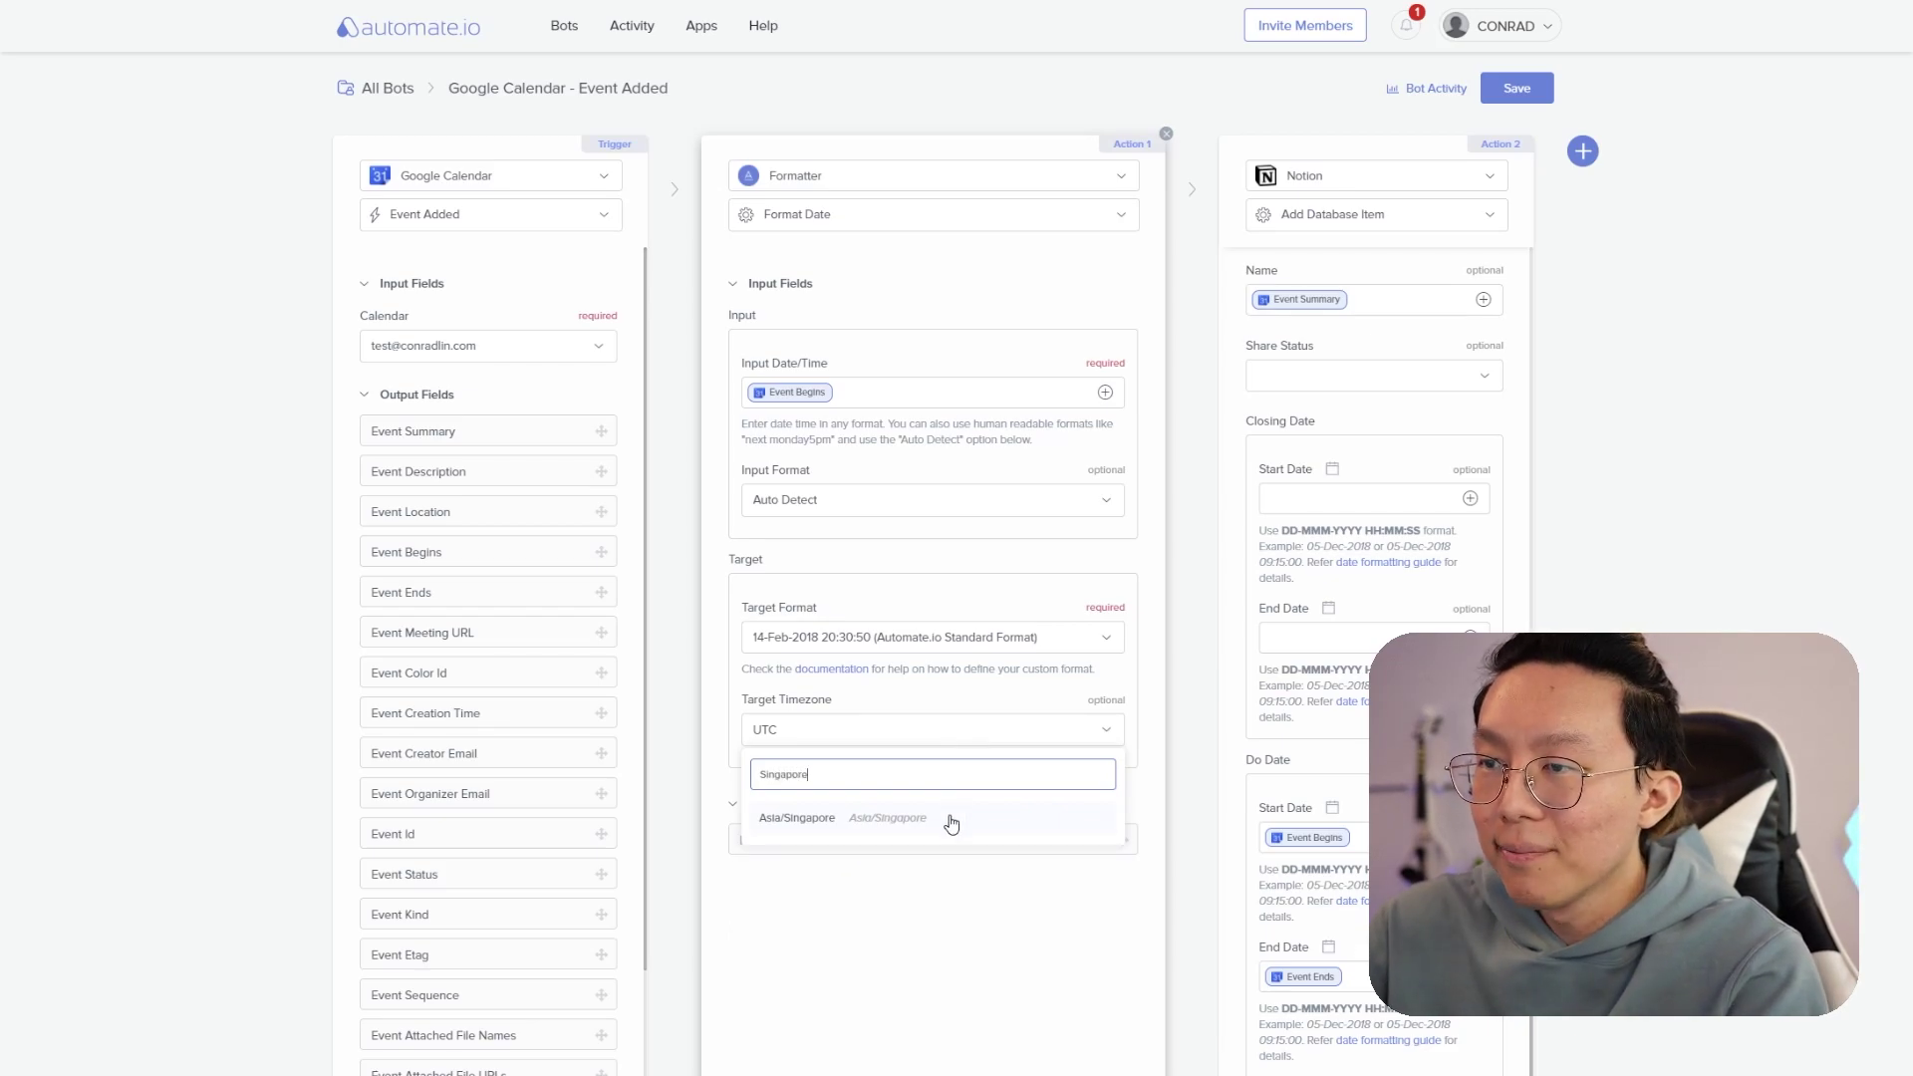
{"action": "left_click", "coordinate": [951, 820]}
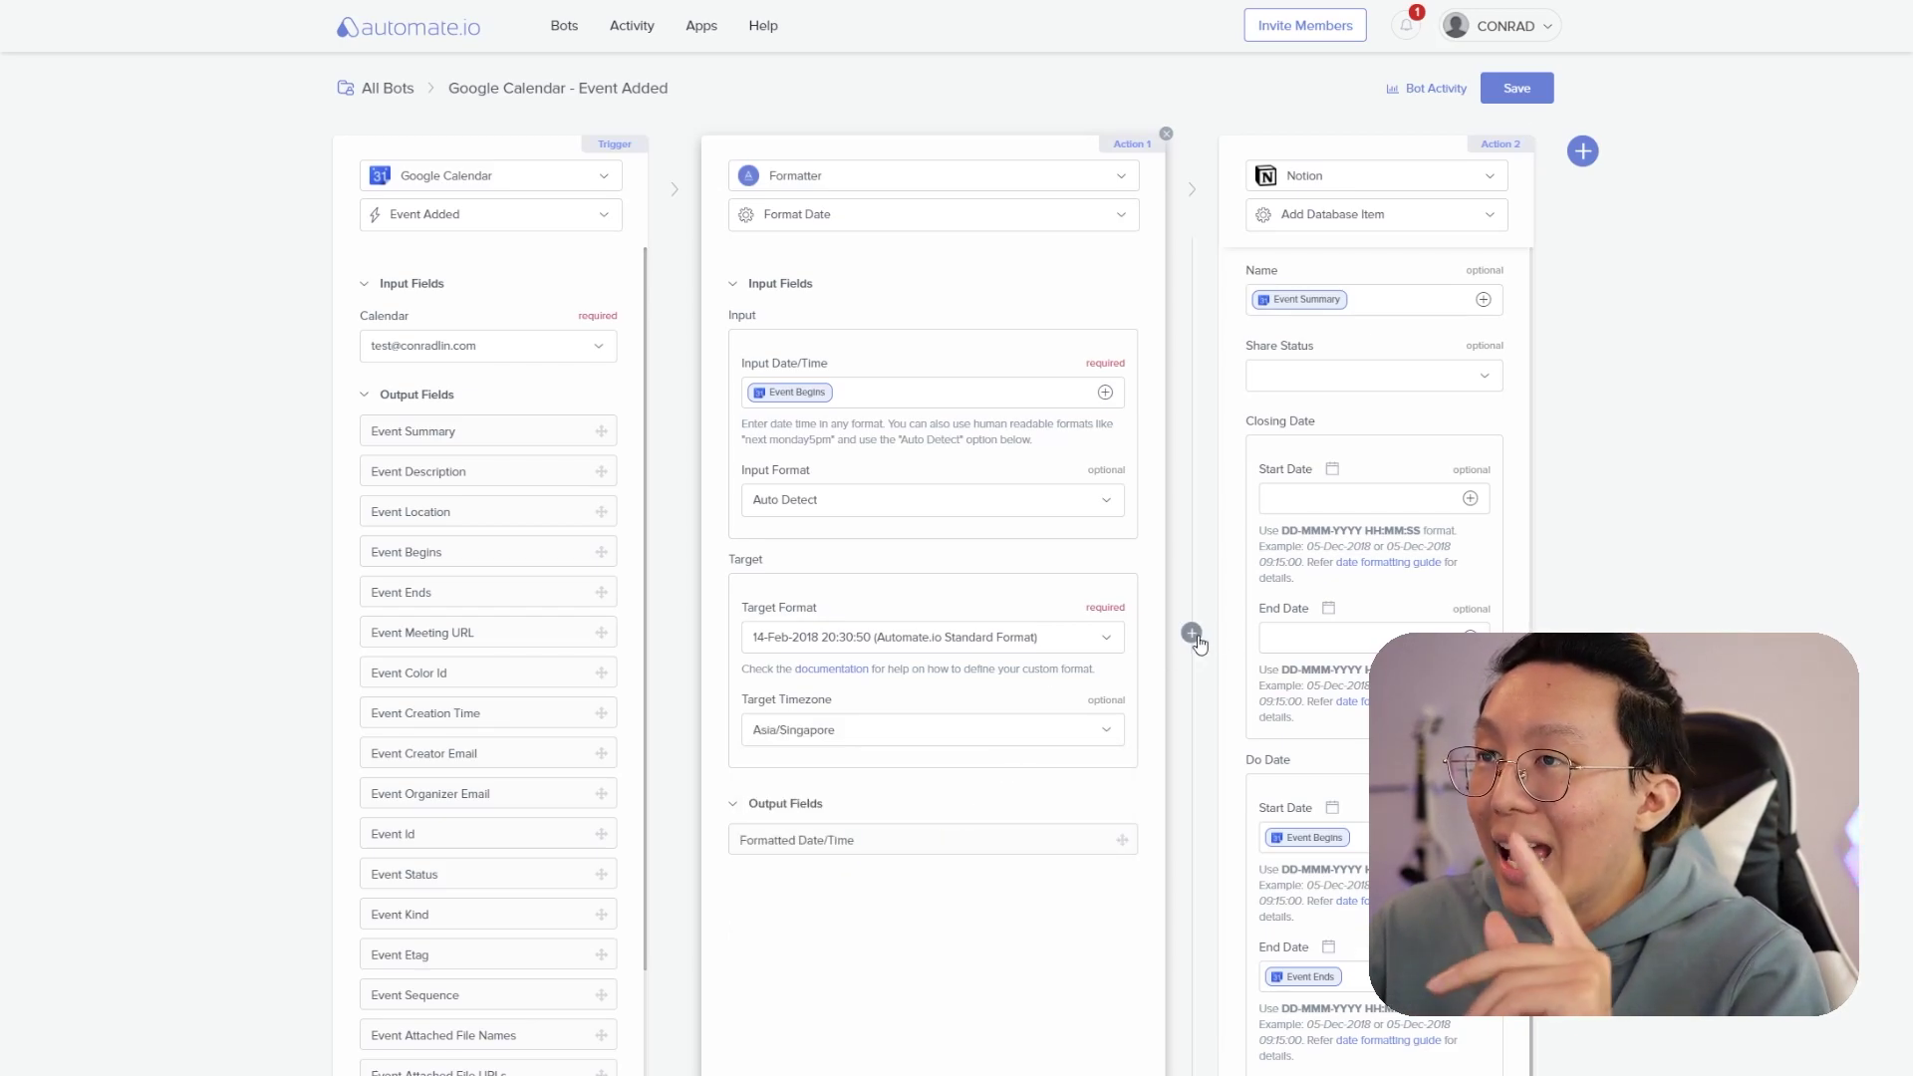
{"action": "left_click", "coordinate": [1193, 634]}
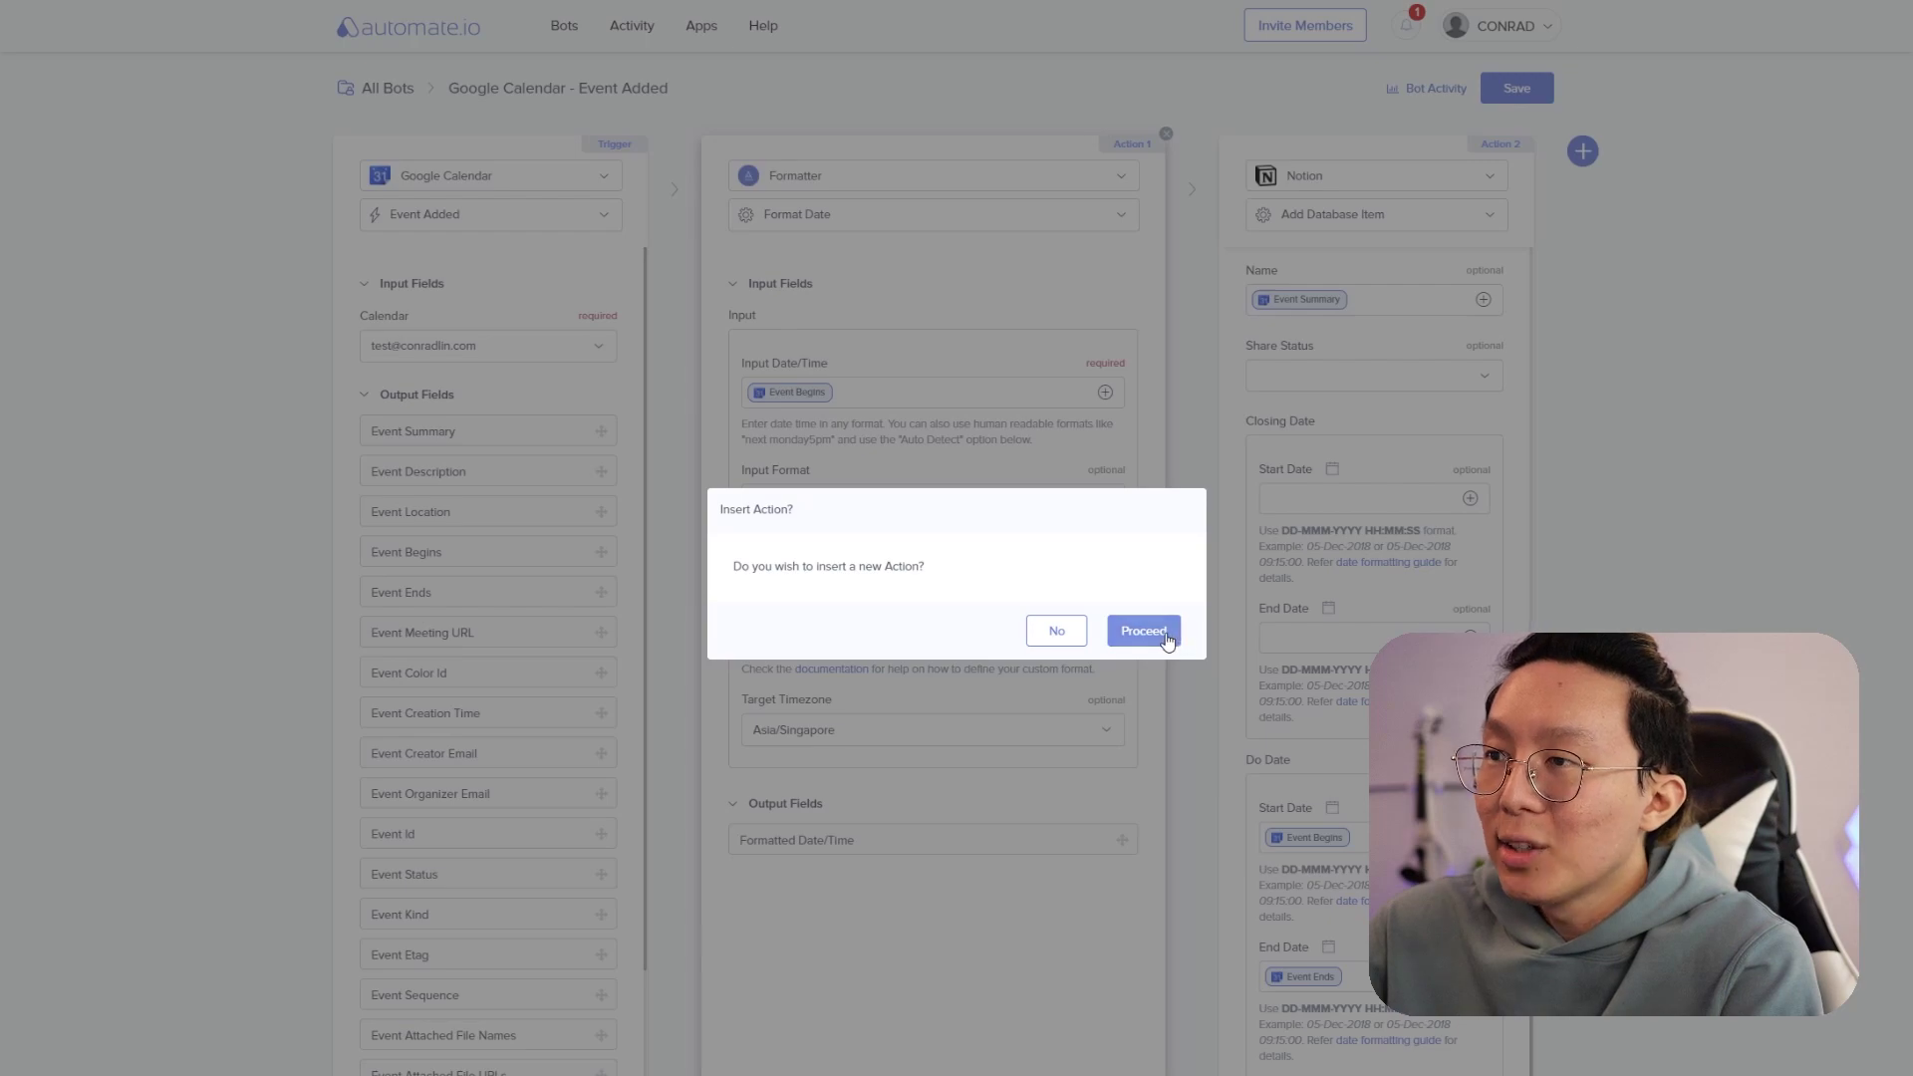
- Add a second Format Date formatter converting Event Ends to the Automate.io standard format
{"action": "left_click", "coordinate": [1166, 638]}
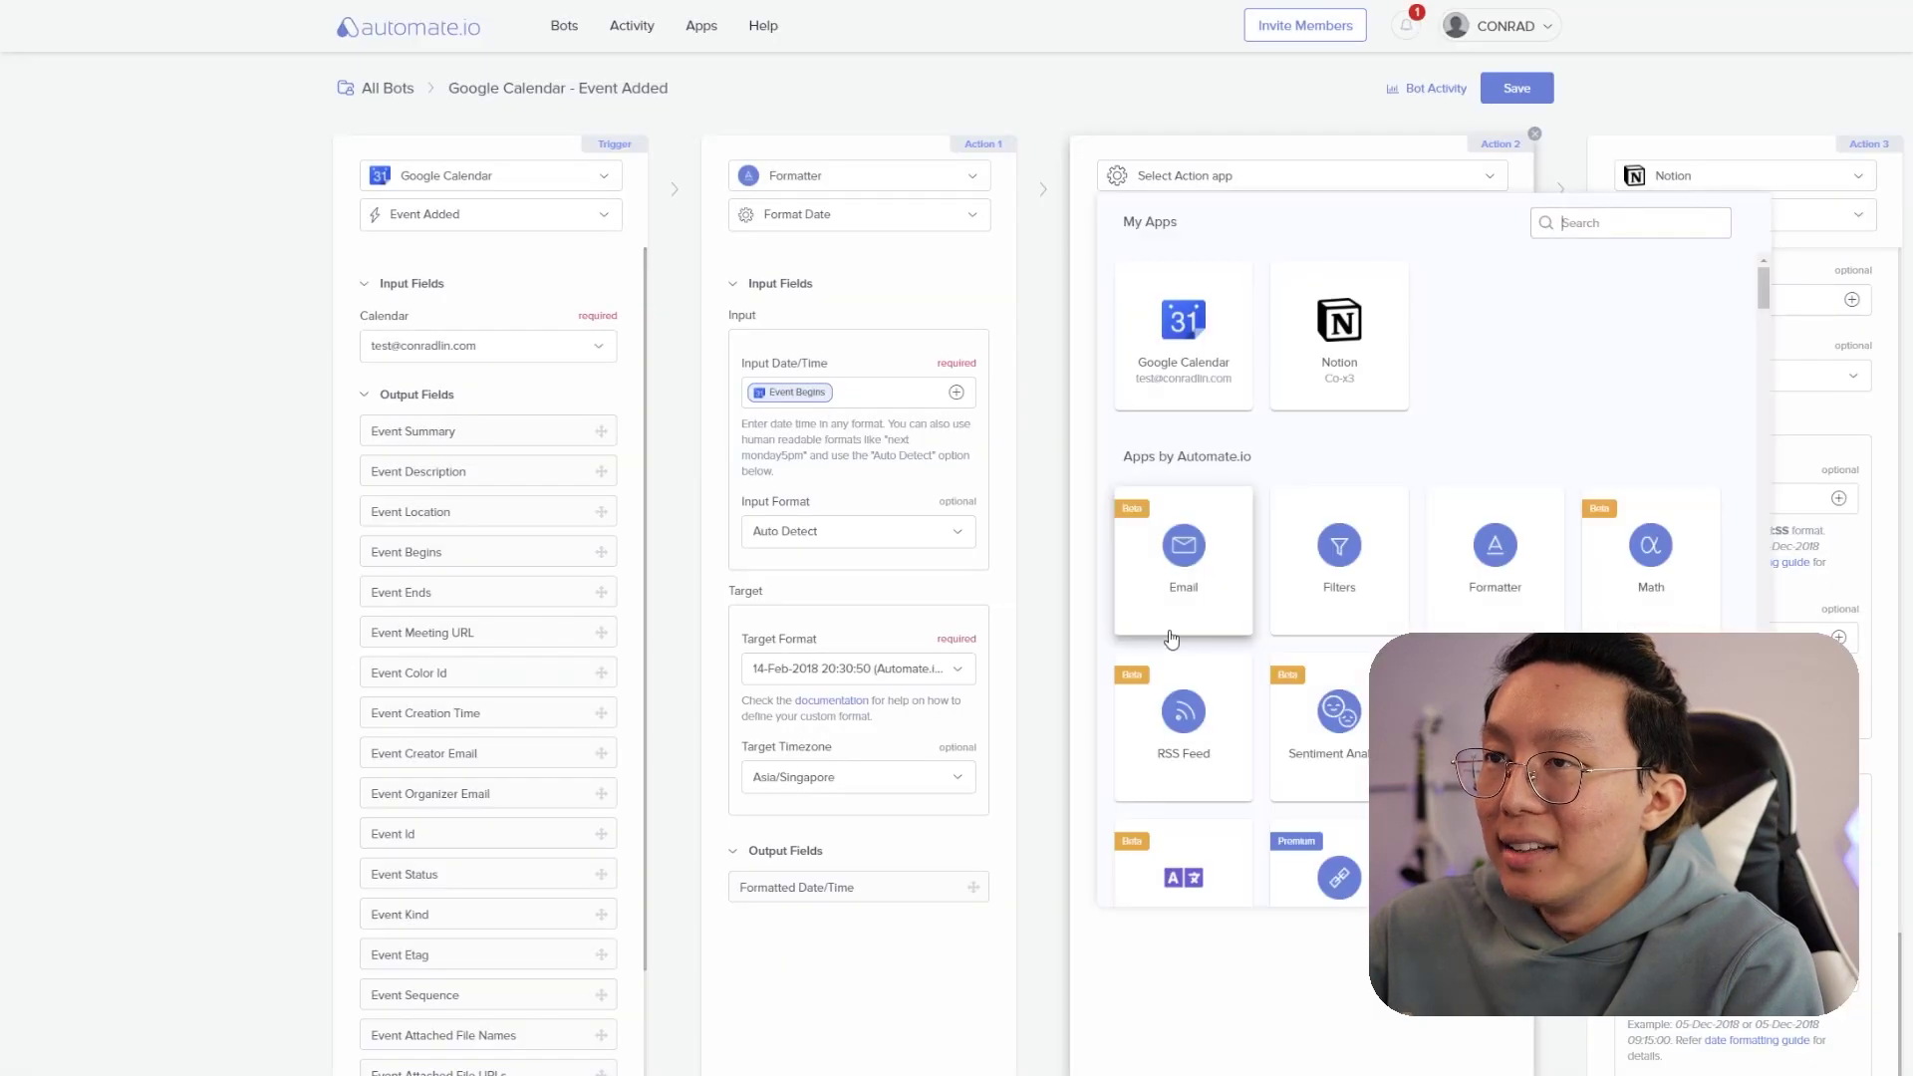
{"action": "left_click", "coordinate": [1461, 544]}
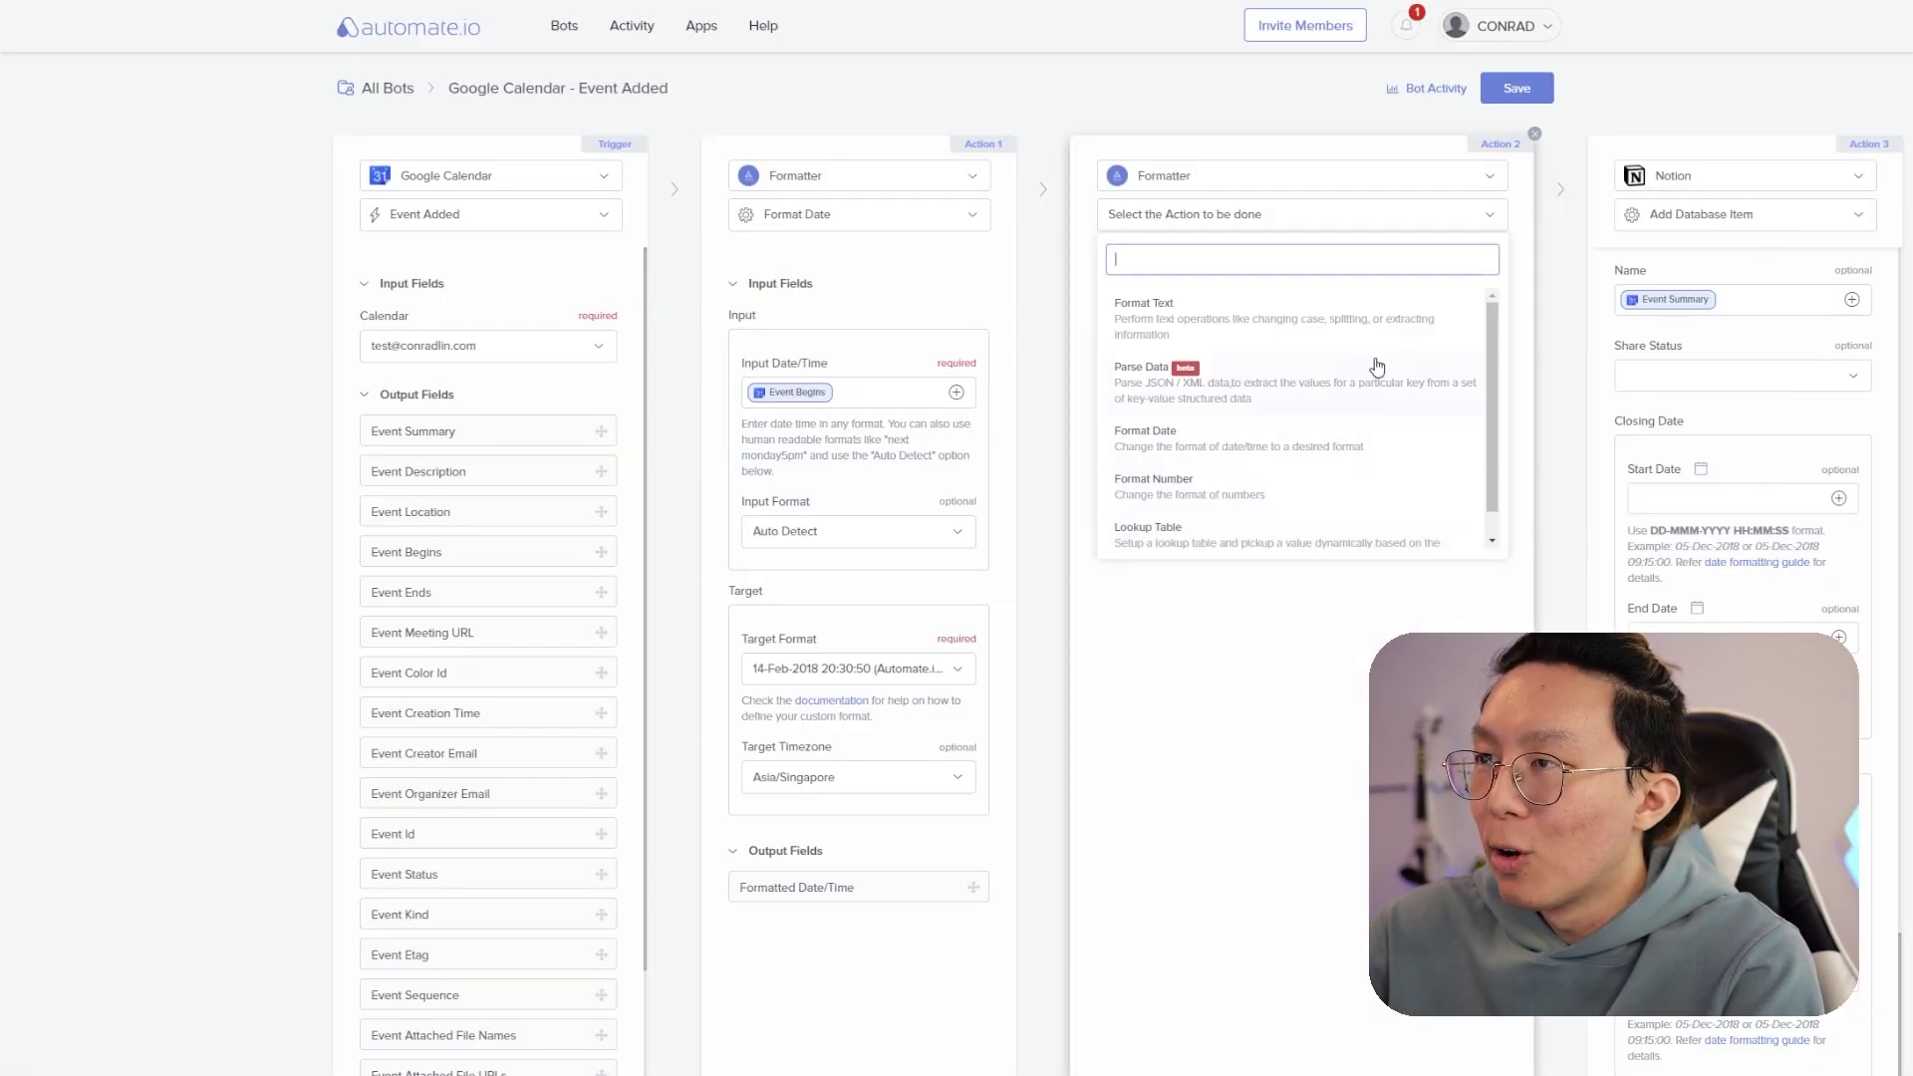
{"action": "left_click", "coordinate": [1220, 441]}
{"action": "left_click", "coordinate": [1474, 391]}
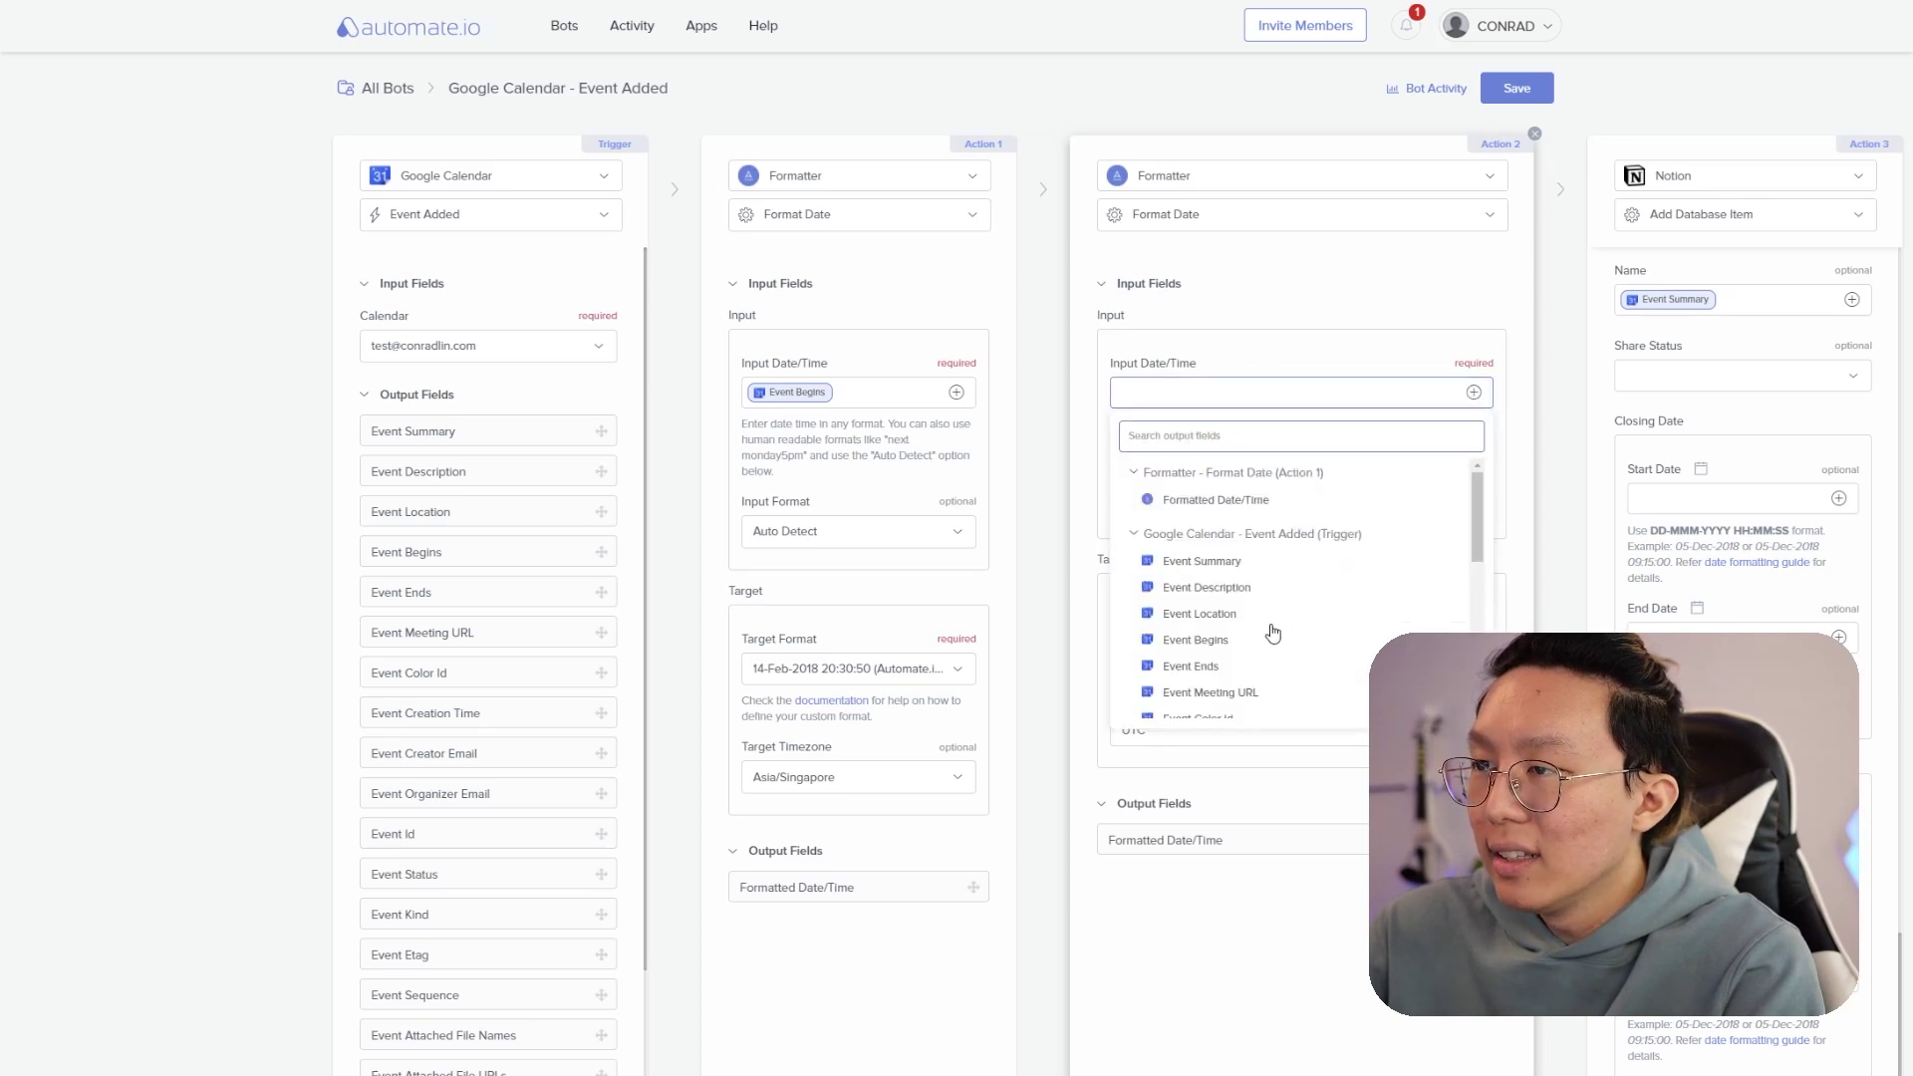
{"action": "left_click", "coordinate": [1220, 670]}
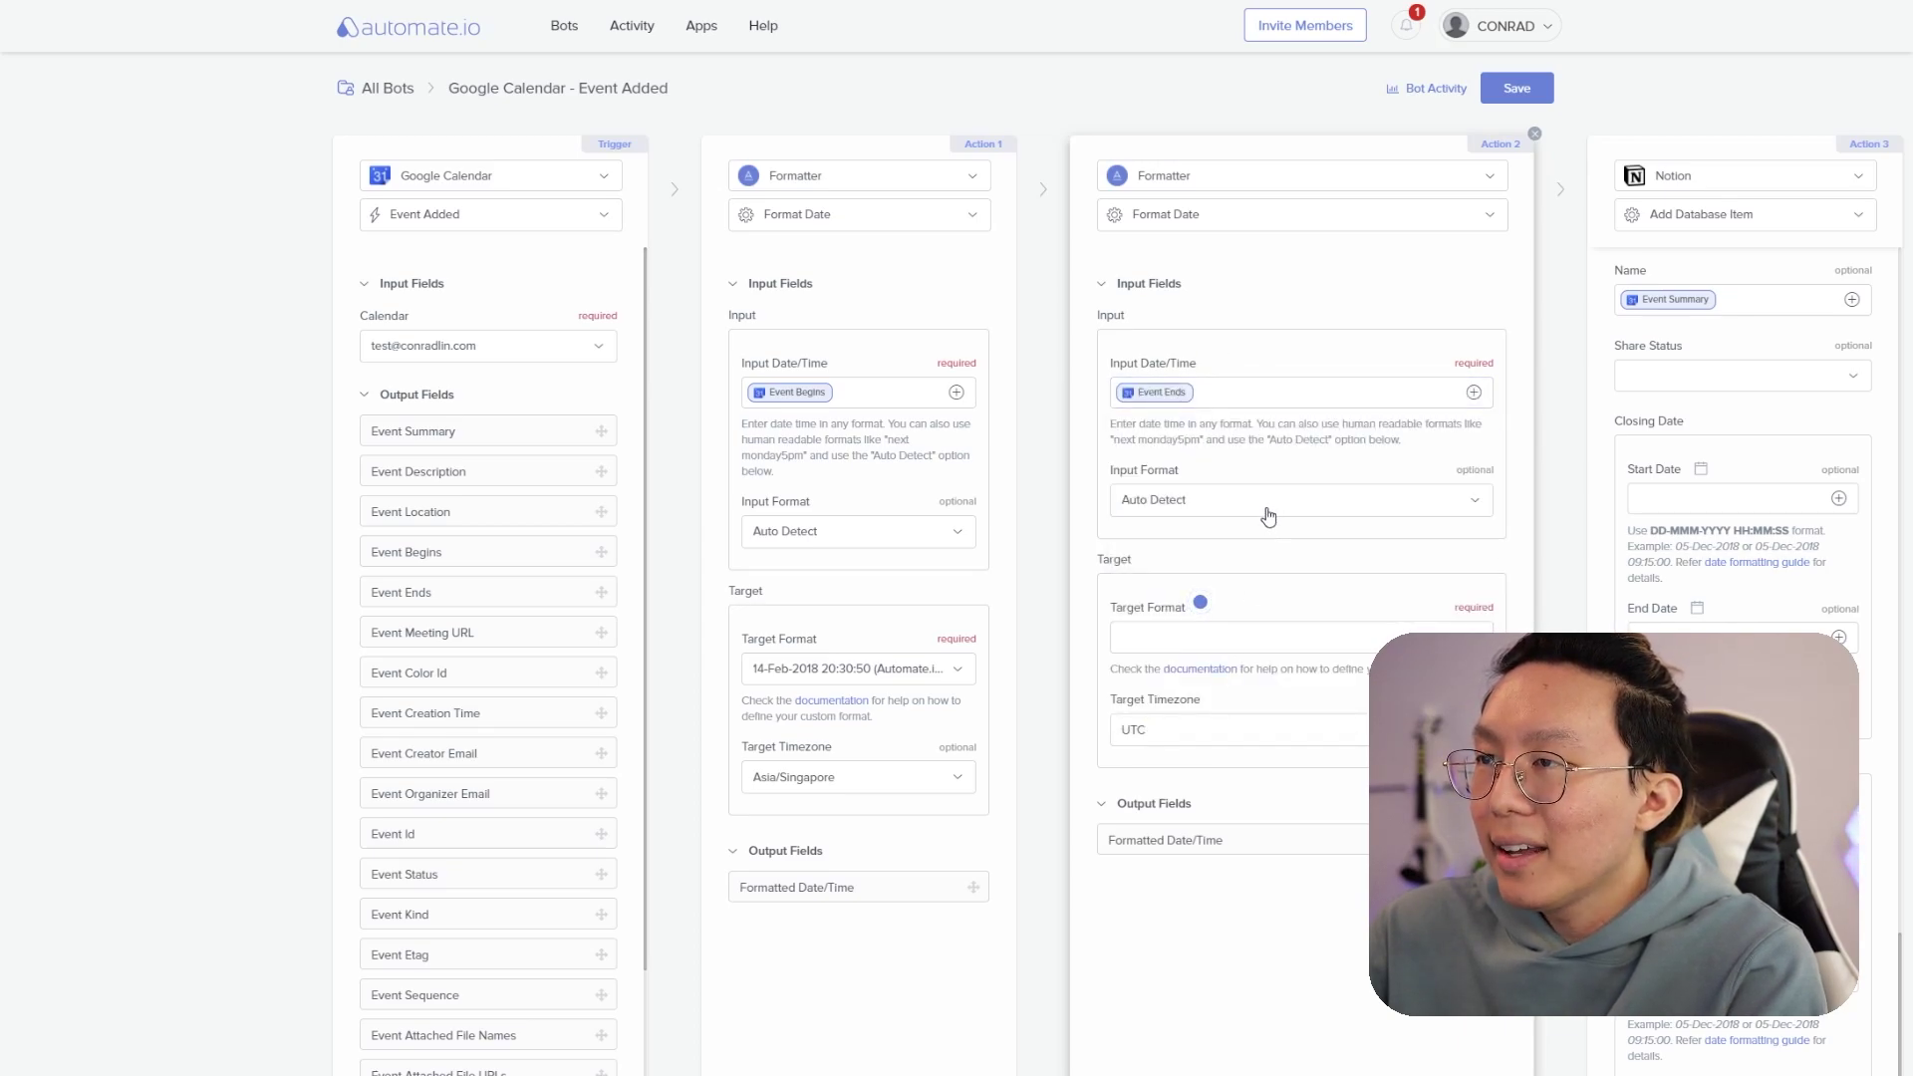
{"action": "left_click", "coordinate": [1251, 638]}
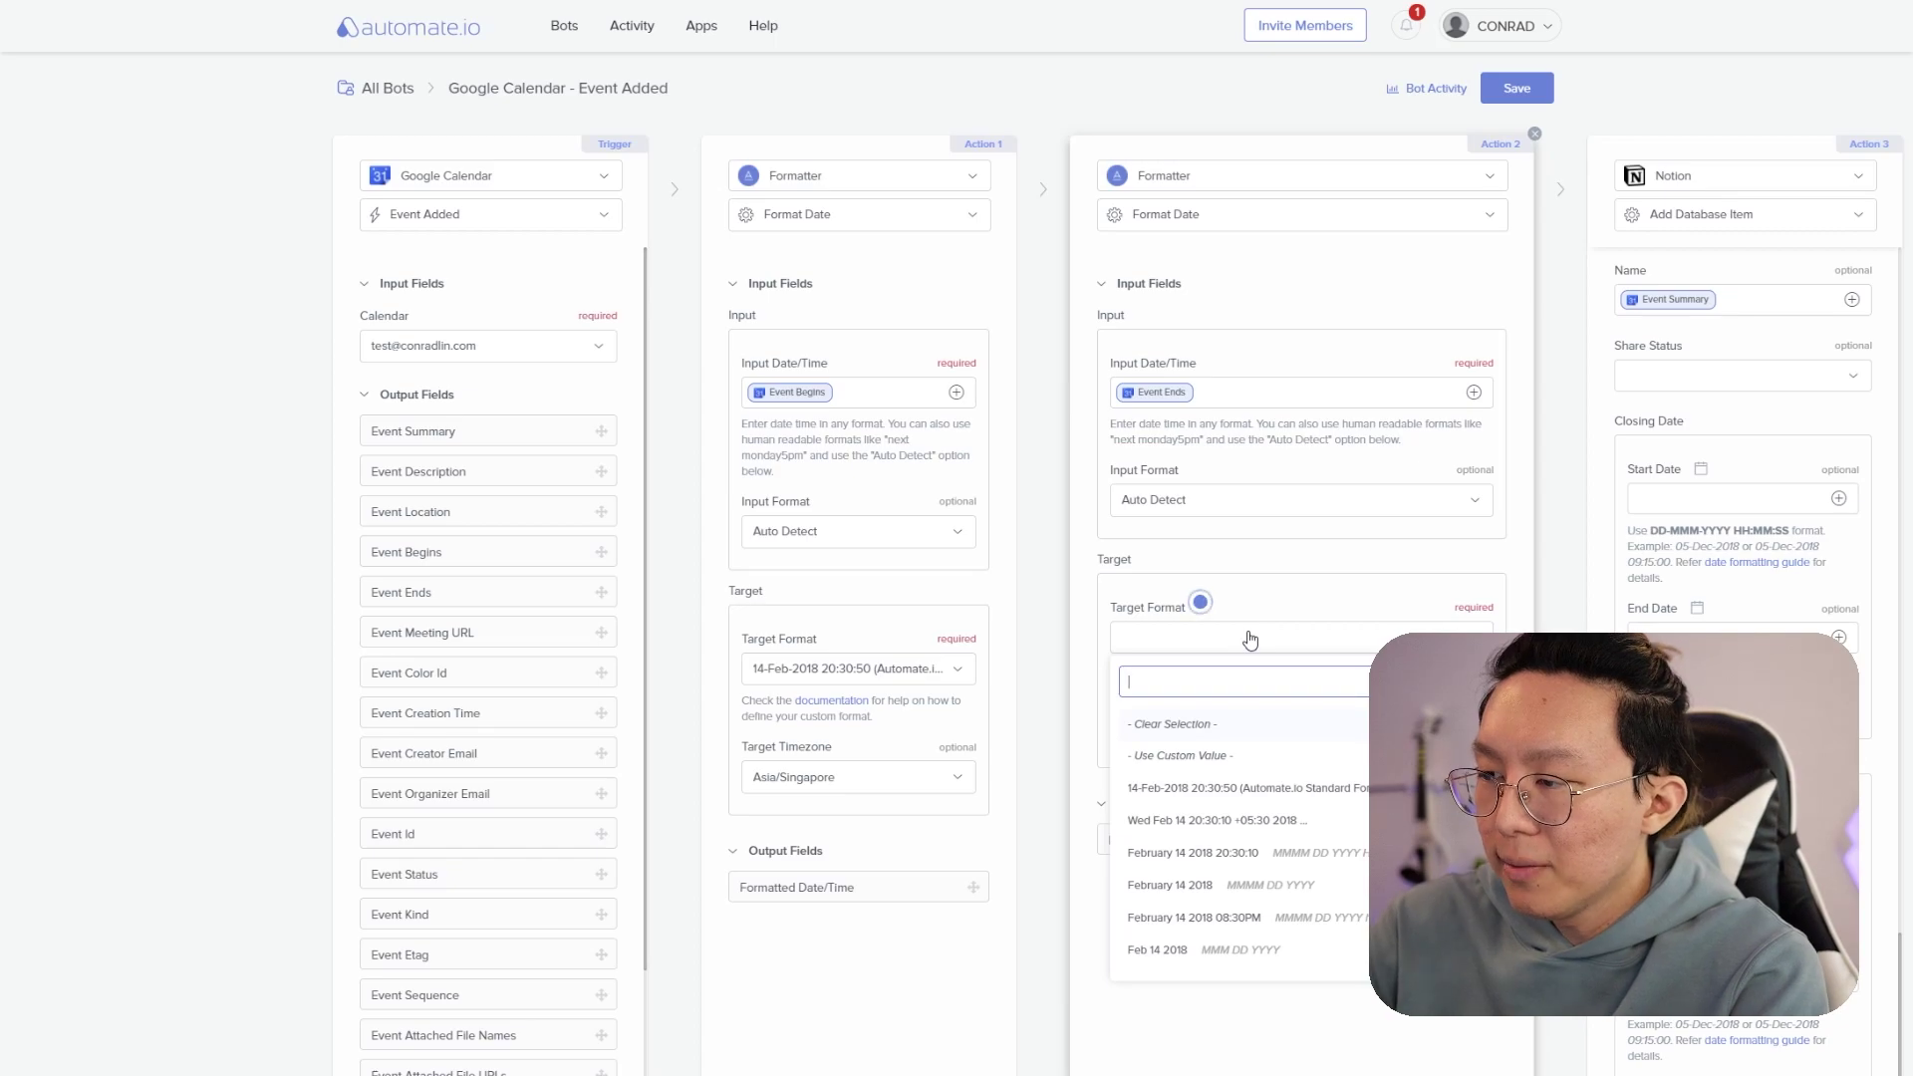
{"action": "type", "text": "DD-MMM-"}
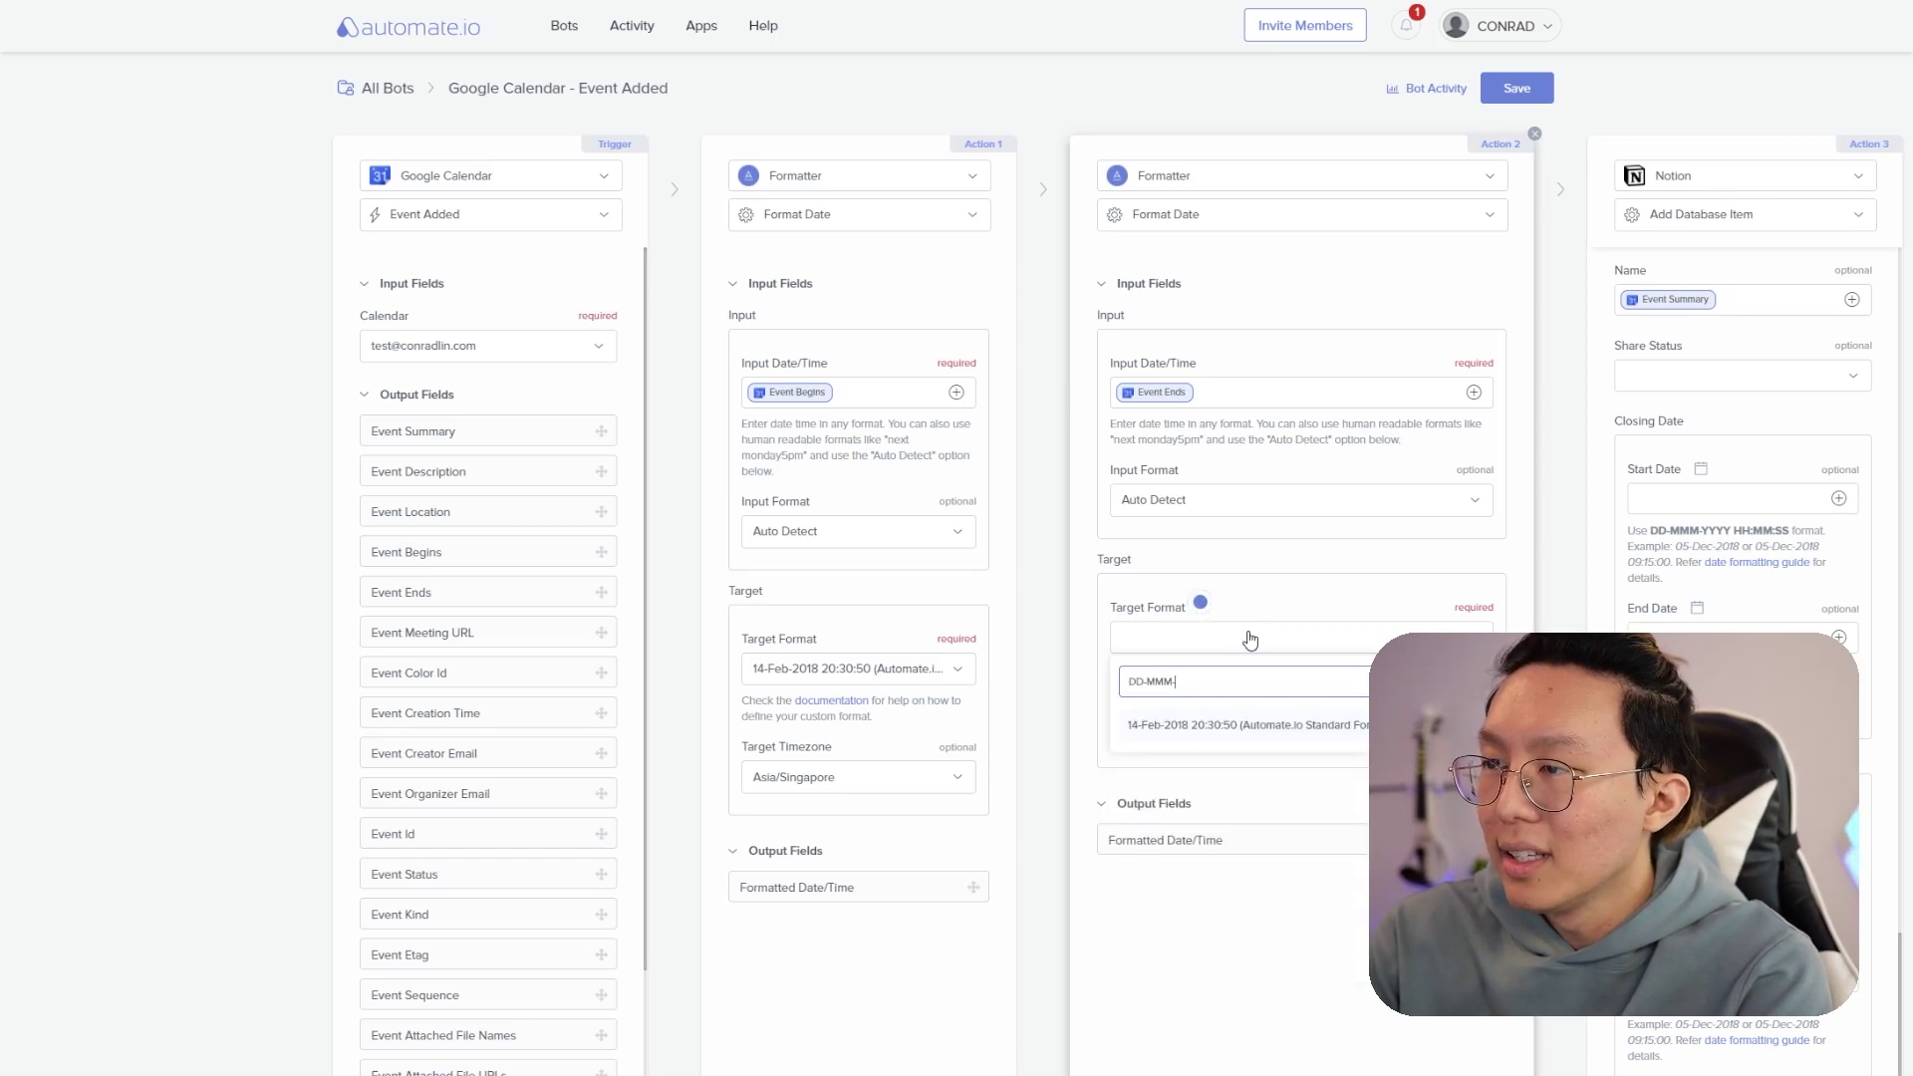
{"action": "left_click", "coordinate": [1207, 726]}
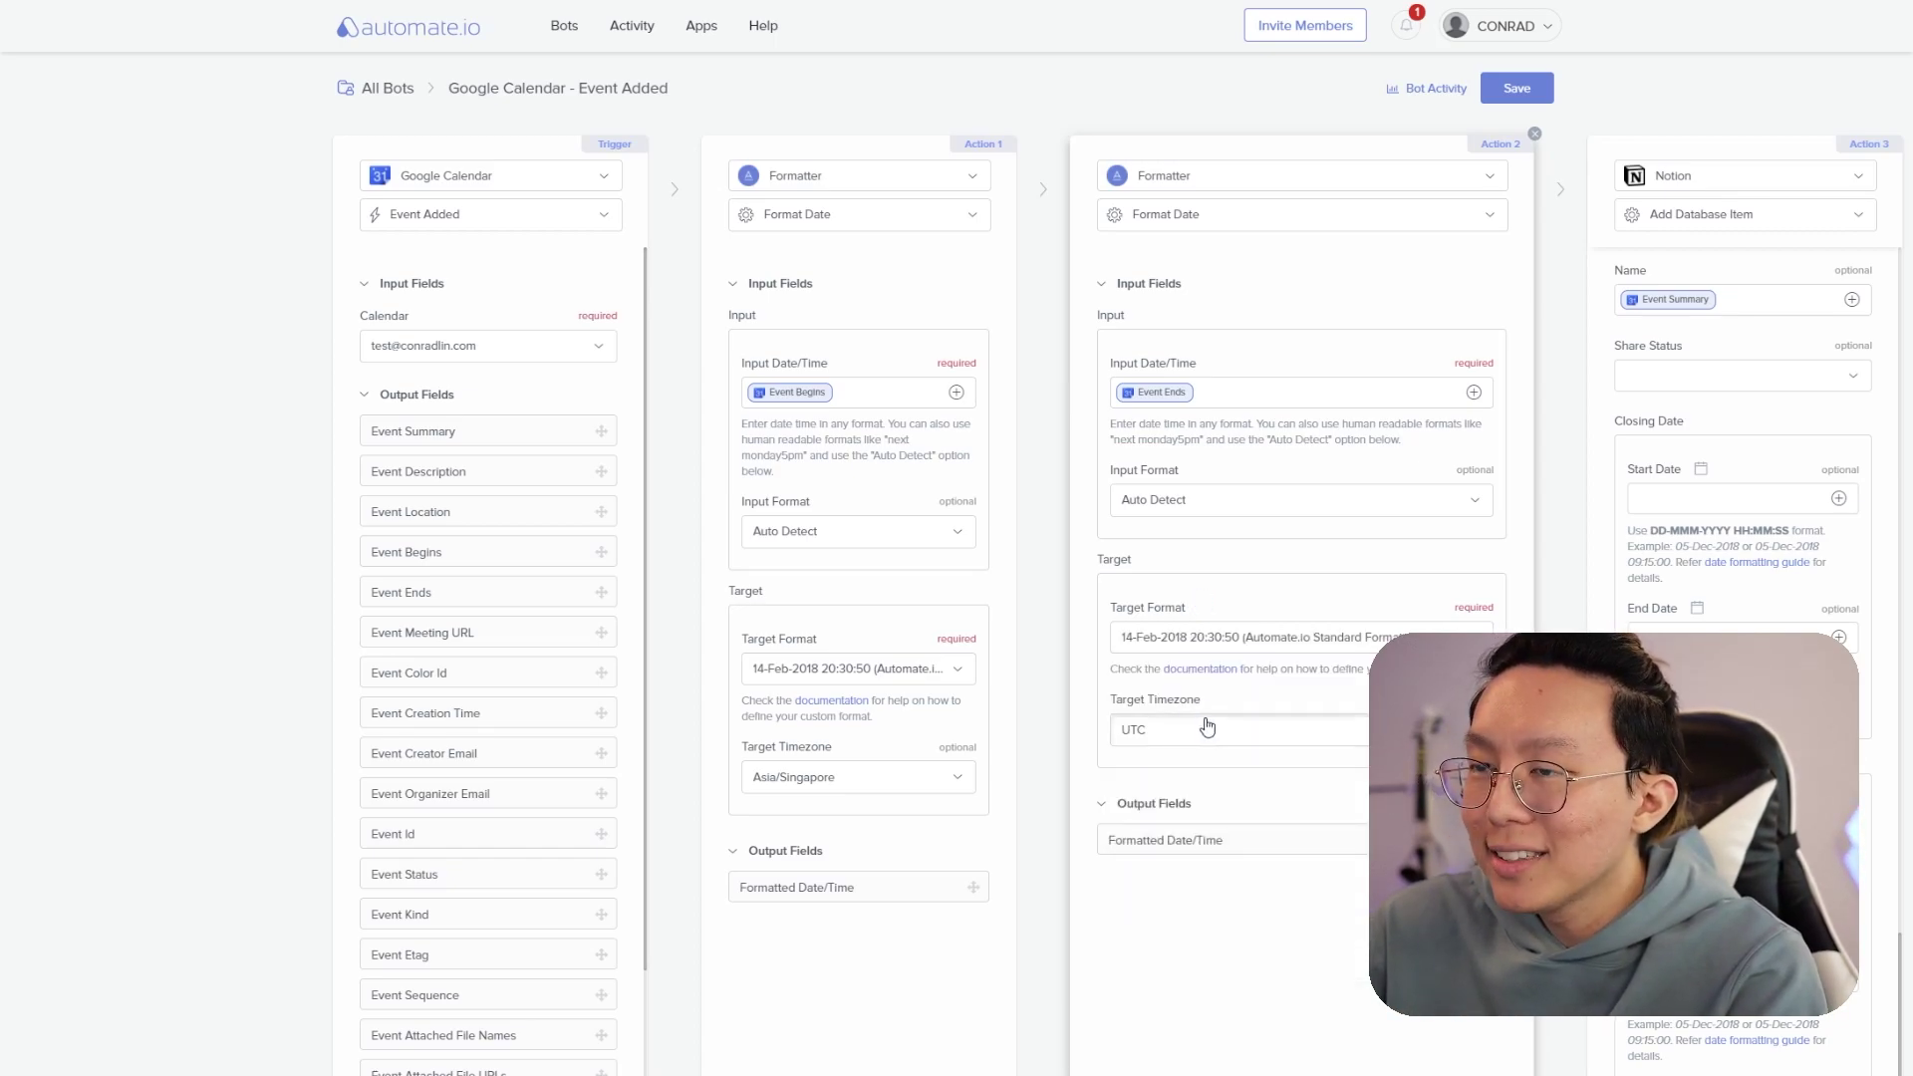
{"action": "left_click", "coordinate": [1207, 727]}
- Set the second formatter's timezone to Asia/Singapore and use Action 1's formatted date as Do Date start
{"action": "type", "text": "Singapore"}
{"action": "left_click", "coordinate": [1225, 817]}
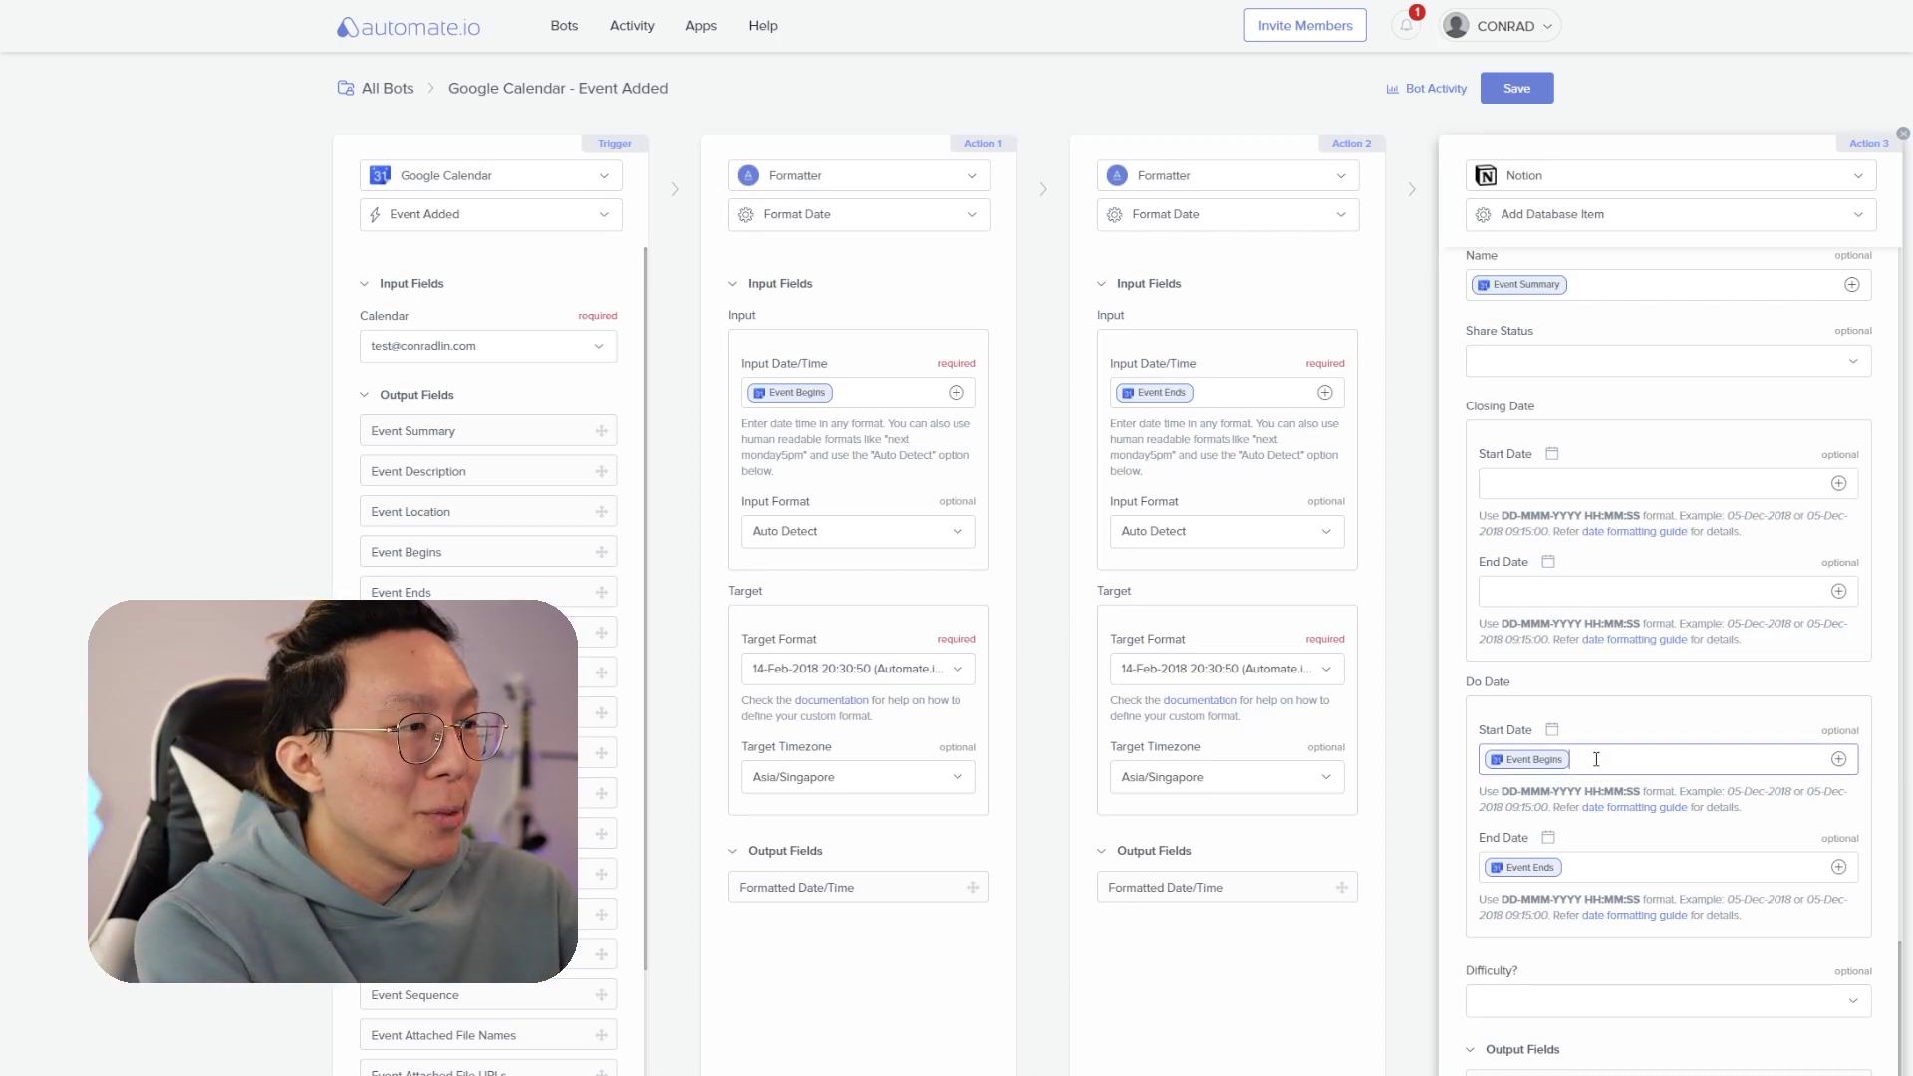
{"action": "key", "text": "BackSpace"}
{"action": "left_click", "coordinate": [1844, 764]}
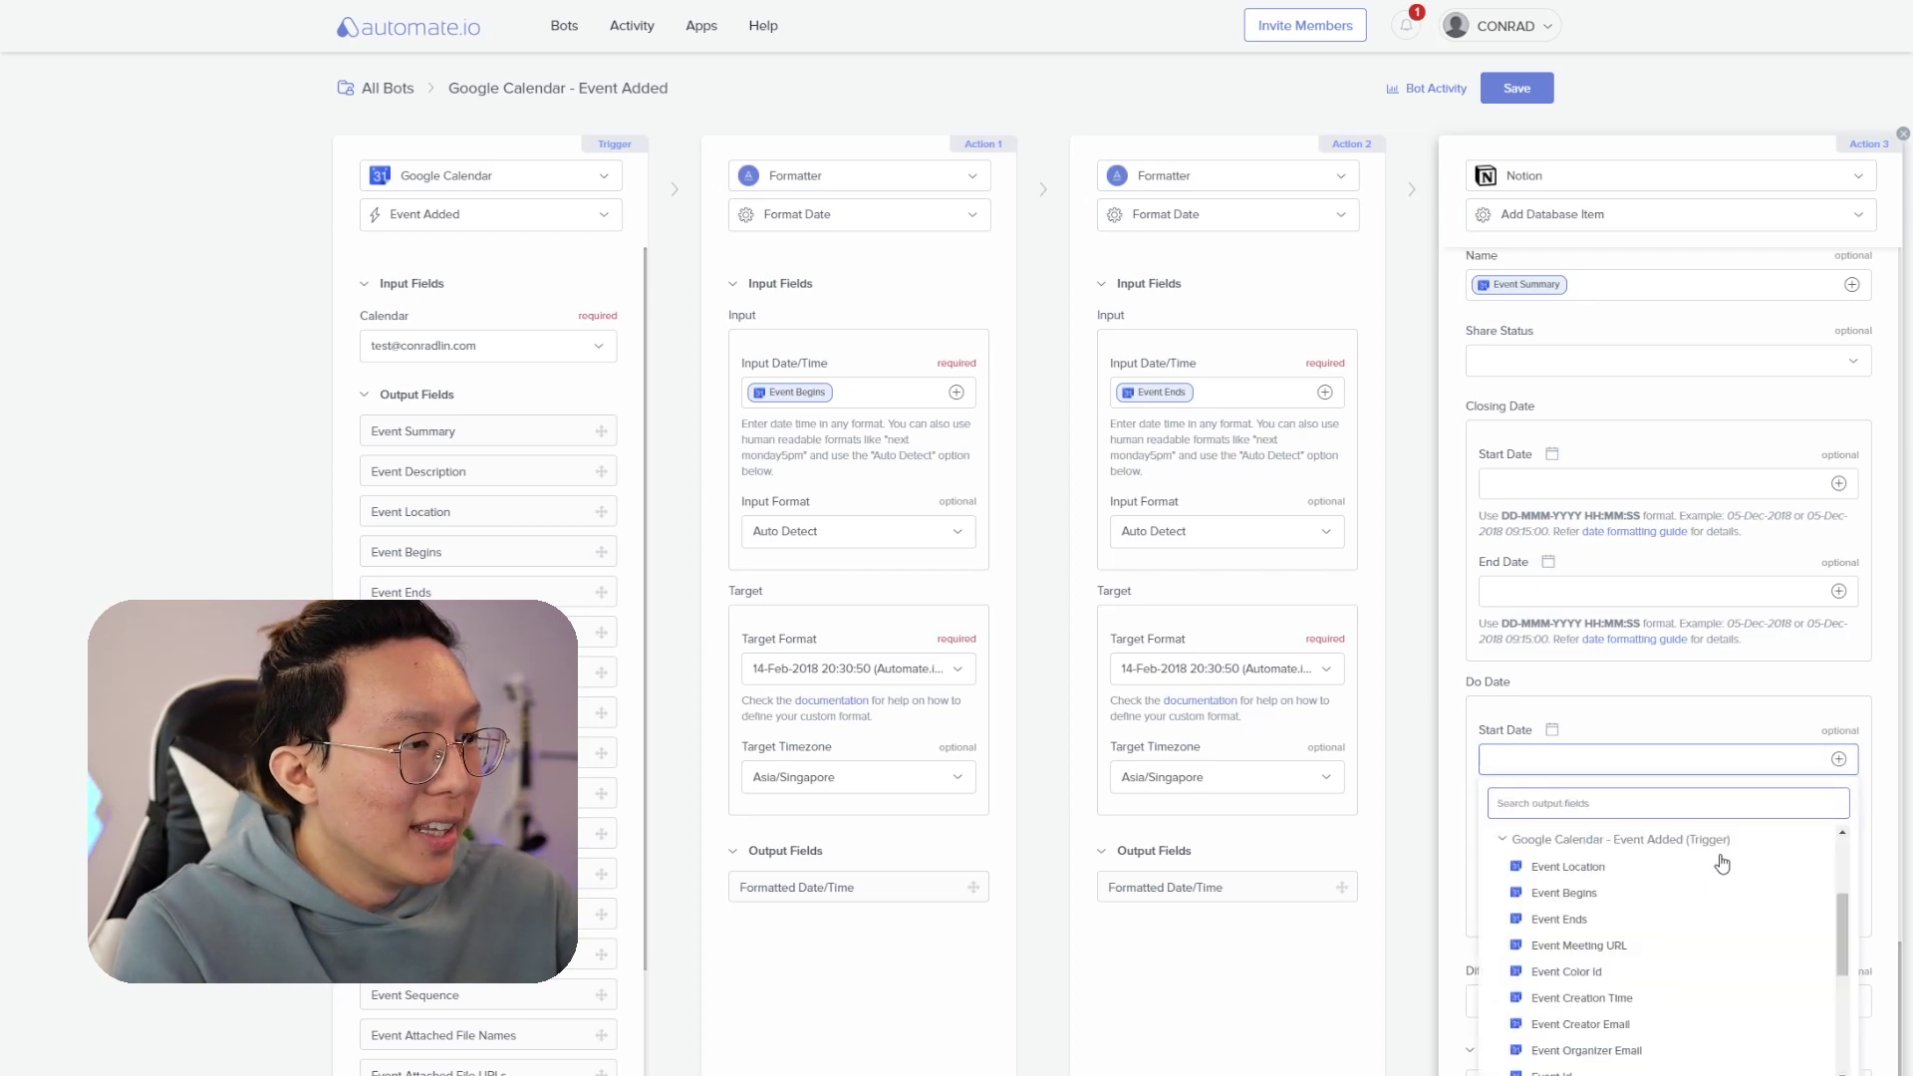
{"action": "scroll", "coordinate": [1683, 910], "scroll_direction": "up", "scroll_amount": 3}
{"action": "left_click", "coordinate": [1595, 928]}
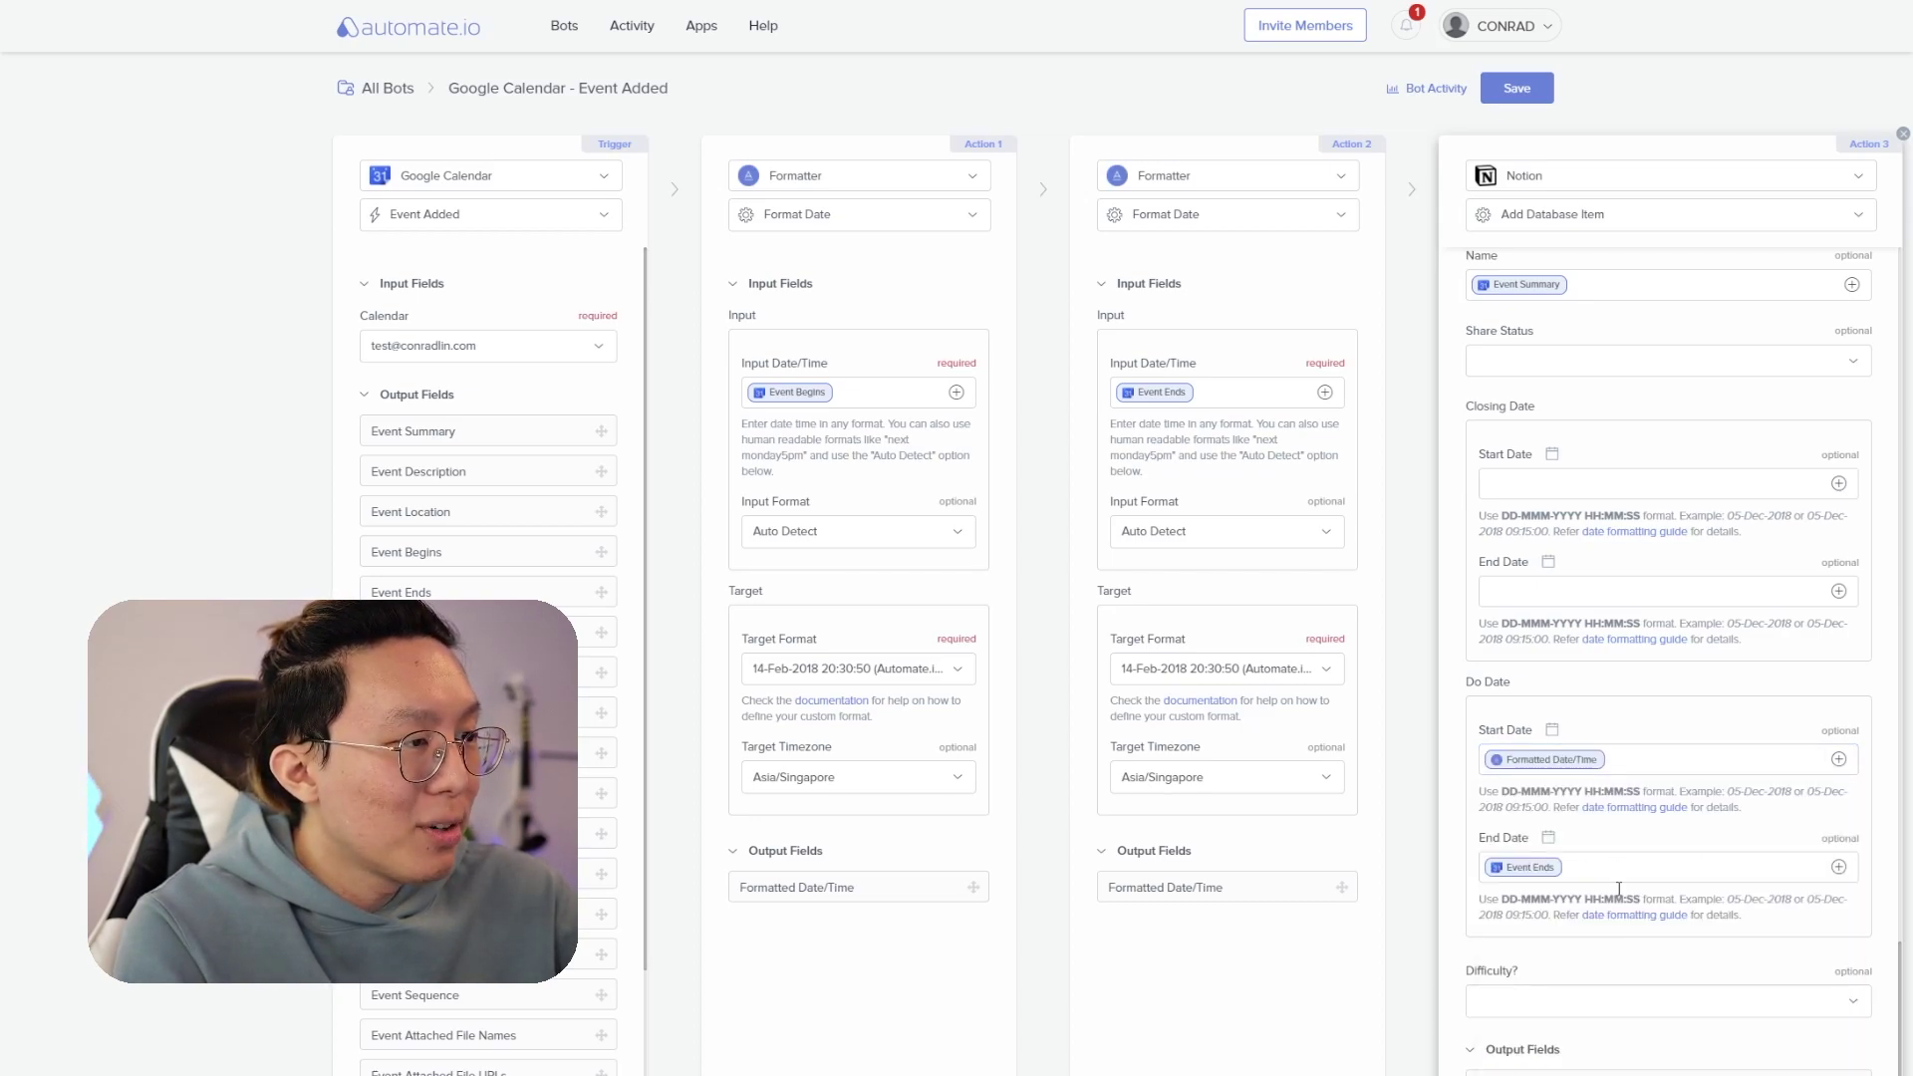
- Use Action 2's formatted date as the Do Date end and save the bot
{"action": "left_click", "coordinate": [1644, 867]}
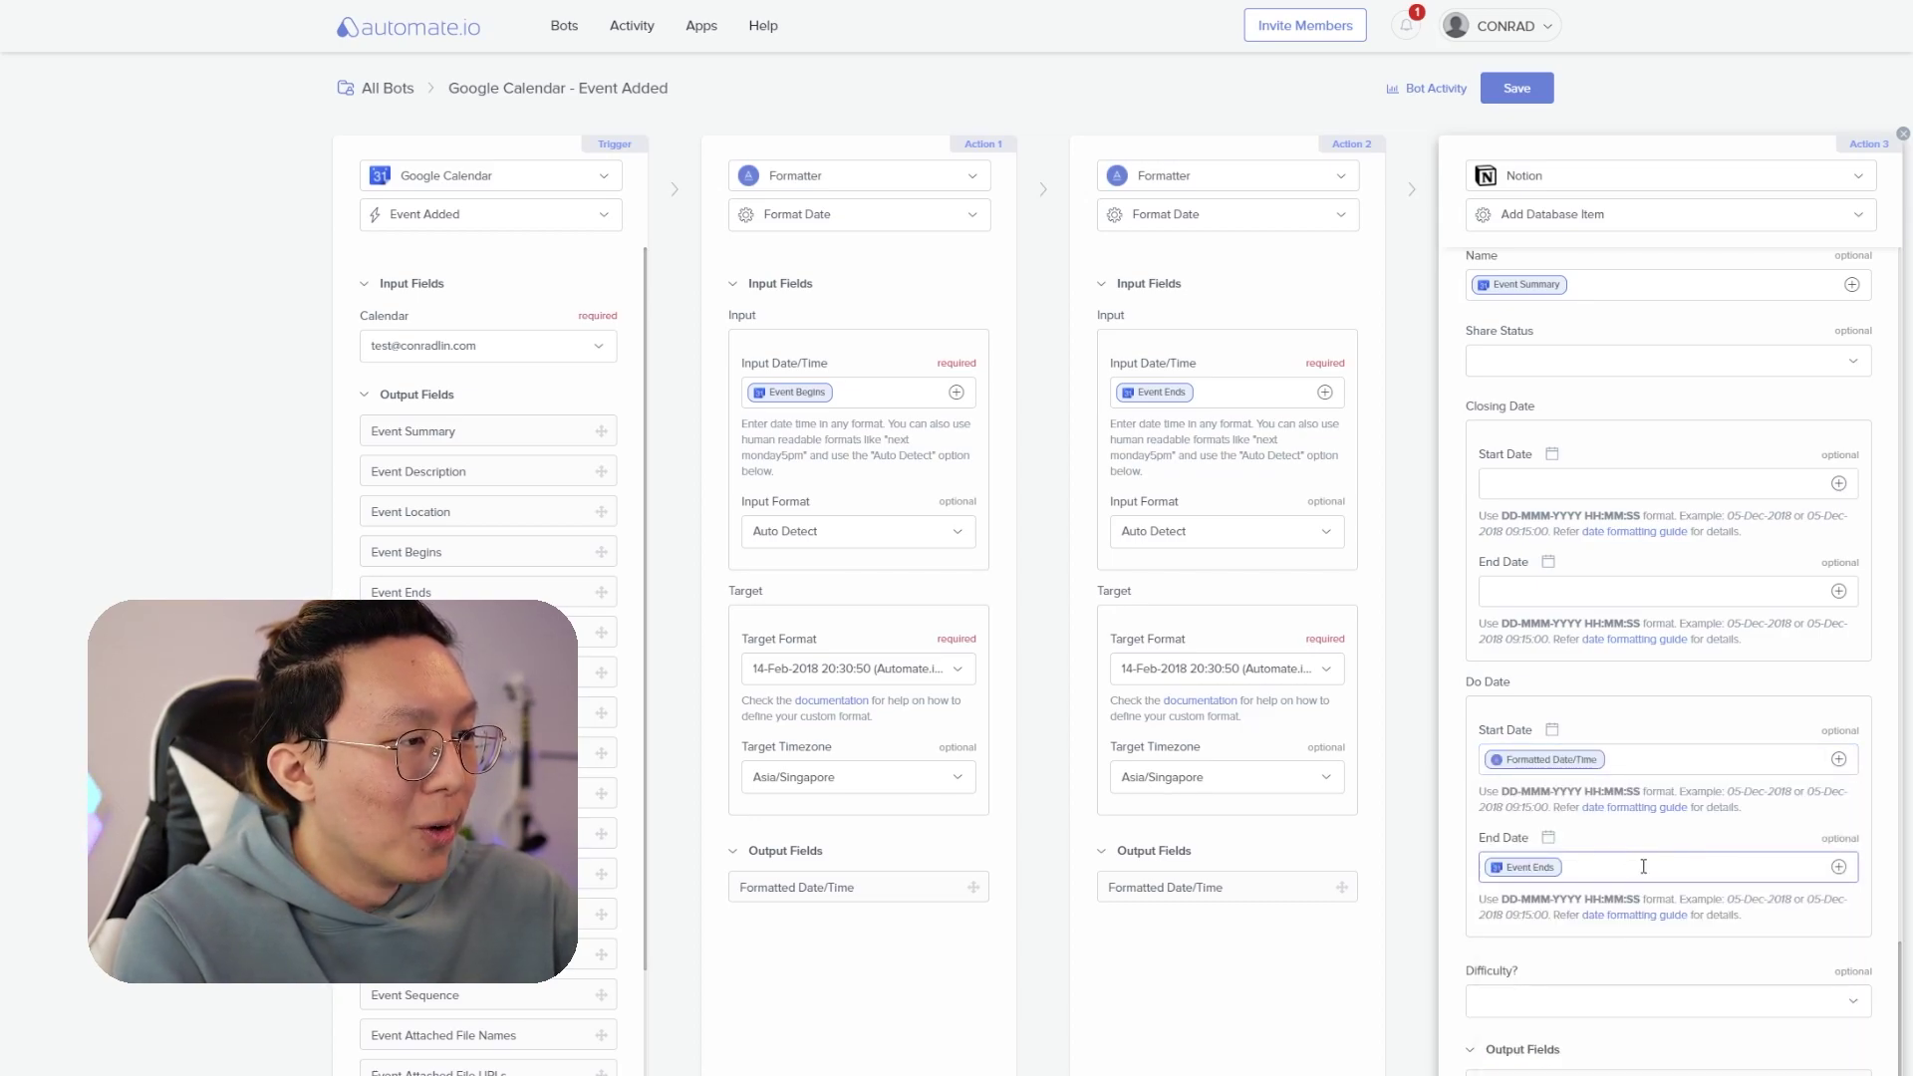
{"action": "left_click", "coordinate": [1838, 867]}
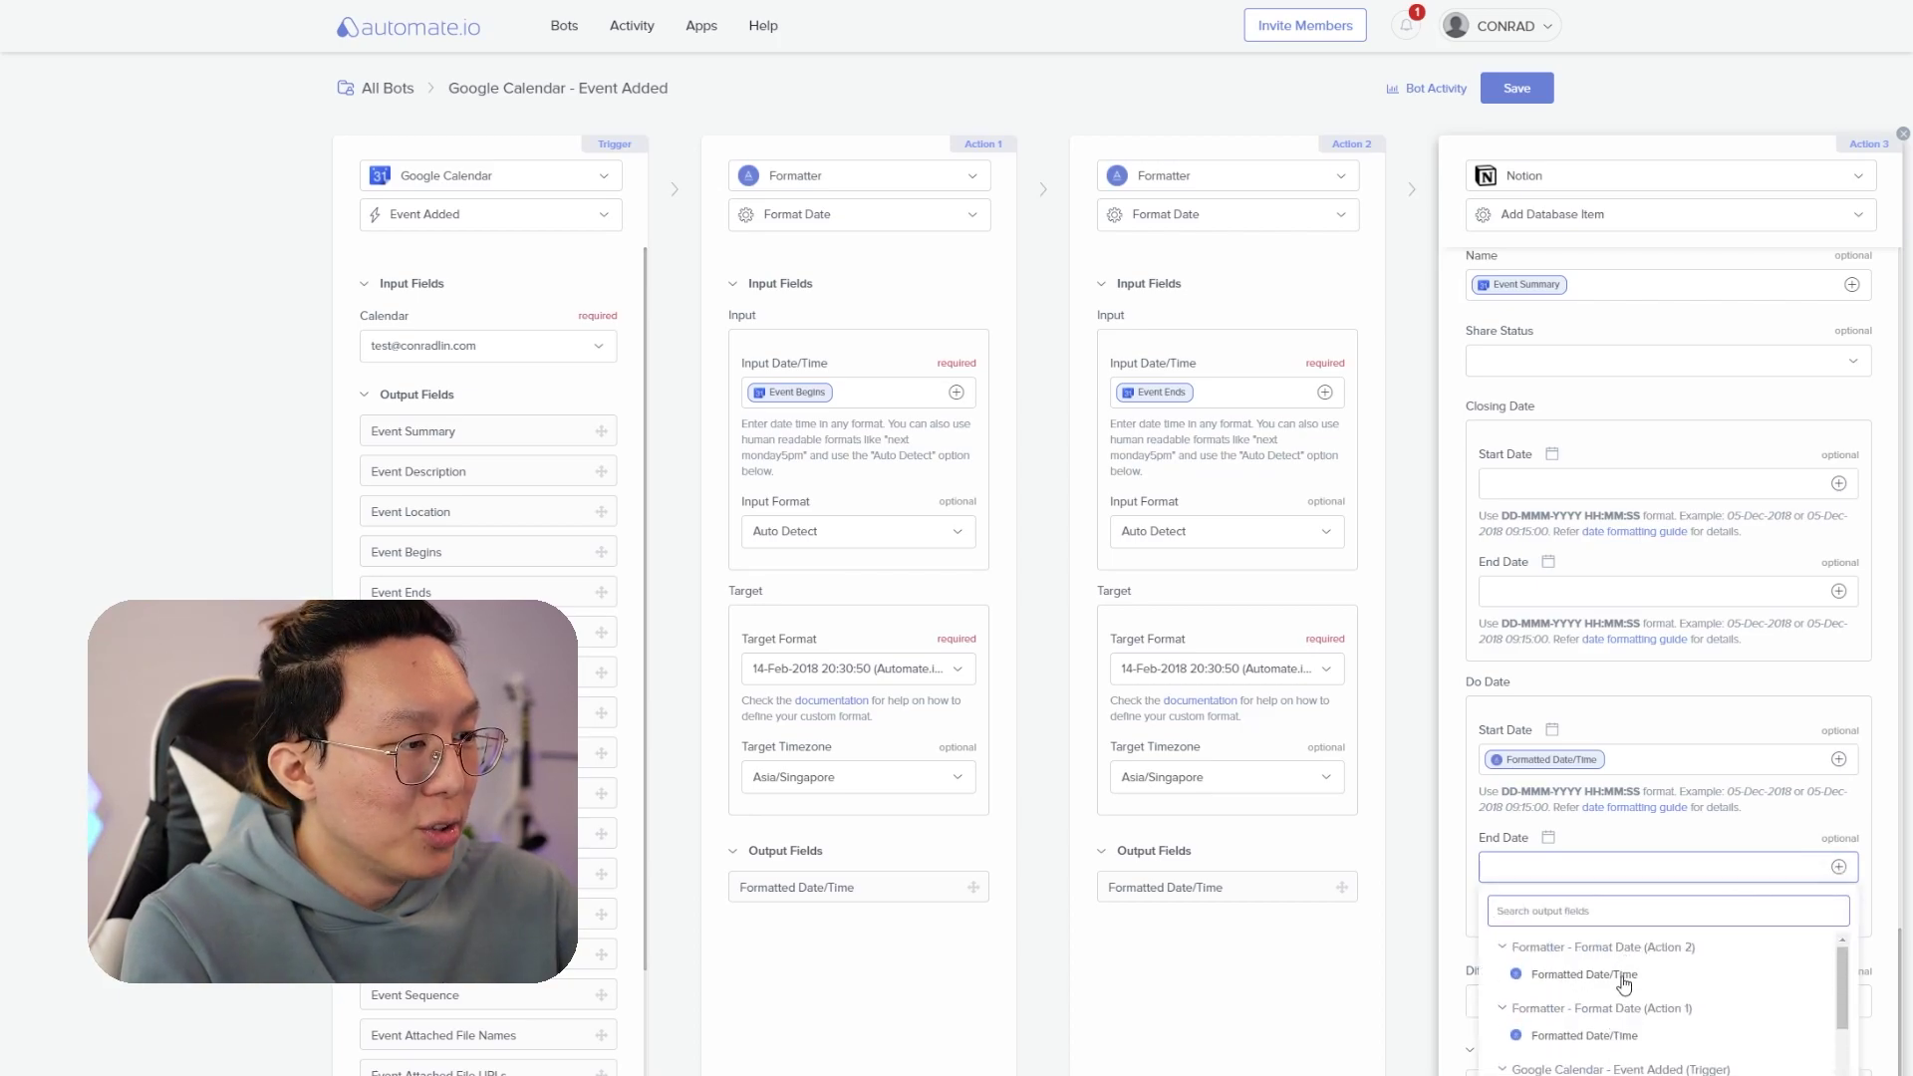
{"action": "left_click", "coordinate": [1624, 977]}
{"action": "left_click", "coordinate": [1514, 92]}
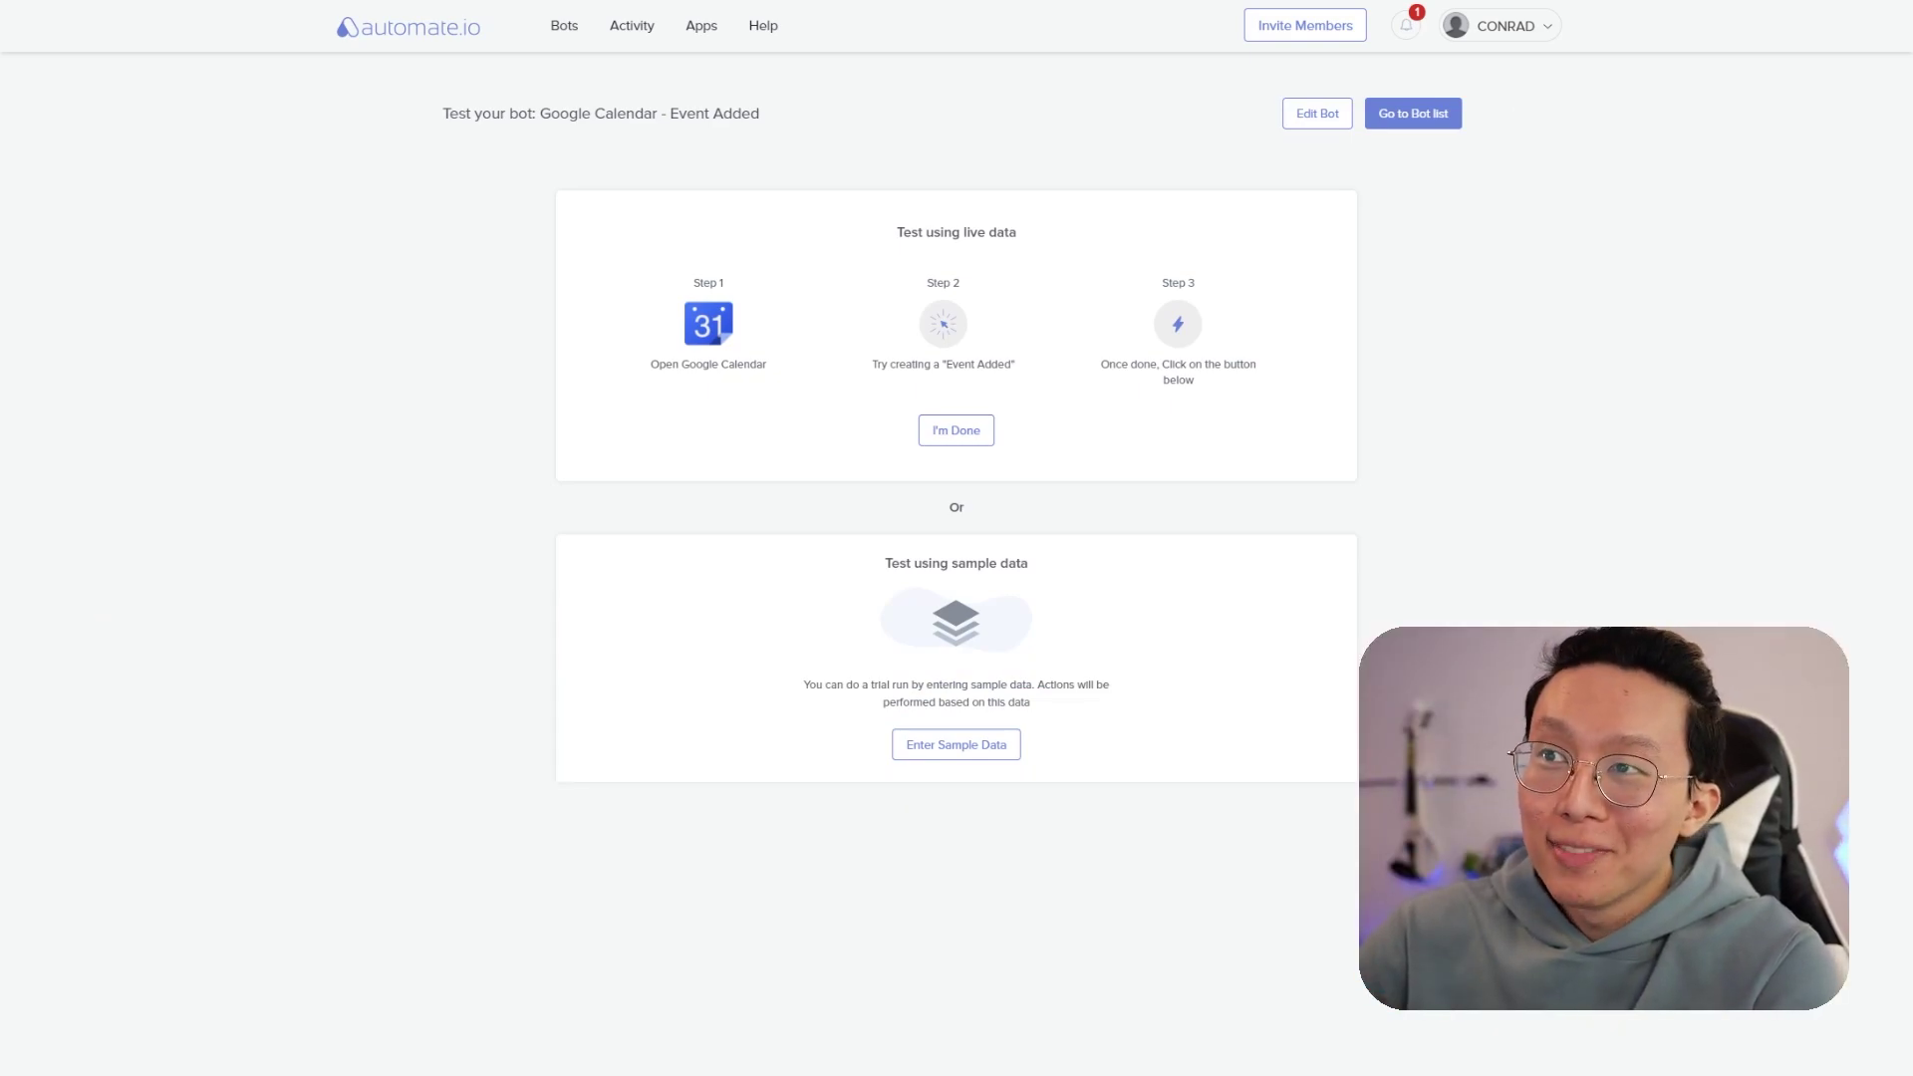
- Create 'New Test Automate Event' Monday 11am at Zoom Meeting with a bring-water reminder
{"action": "key", "text": "ctrl+Tab"}
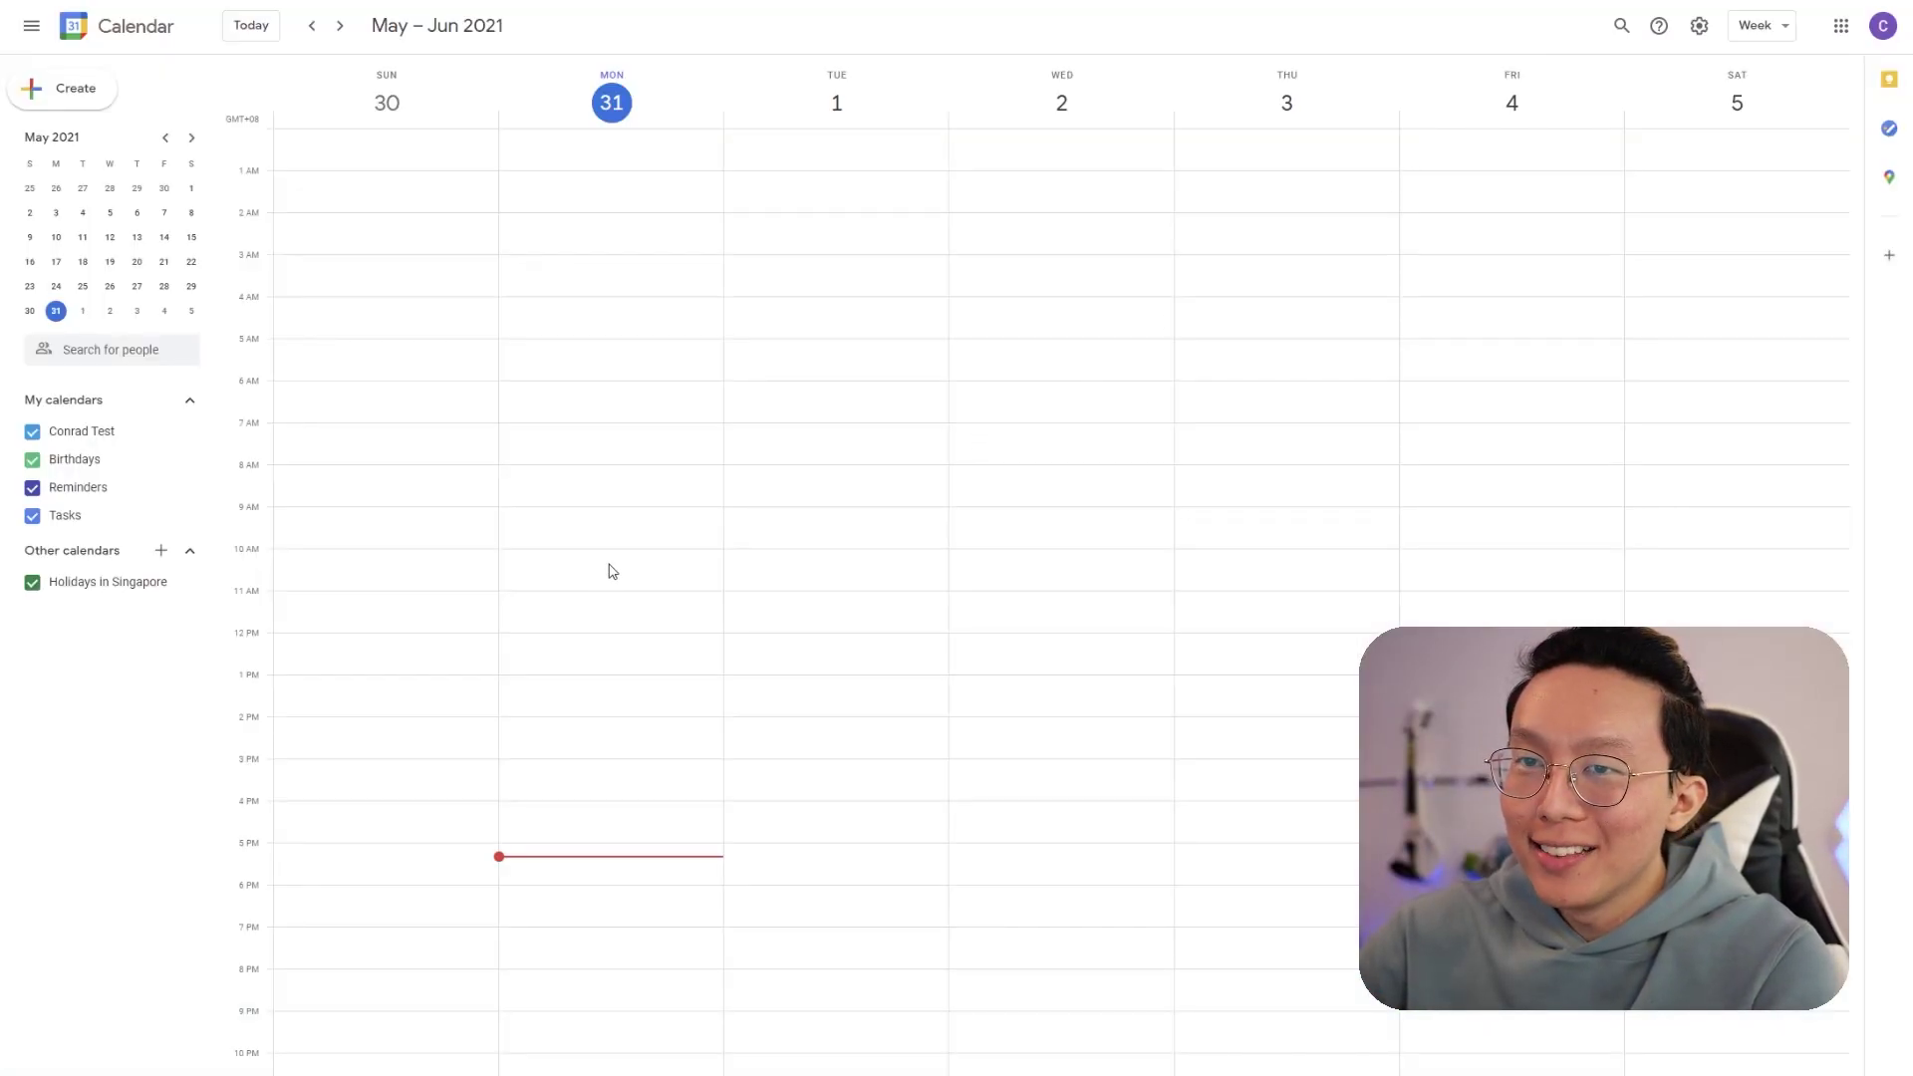
{"action": "left_click_drag", "start_coordinate": [583, 604], "coordinate": [602, 628]}
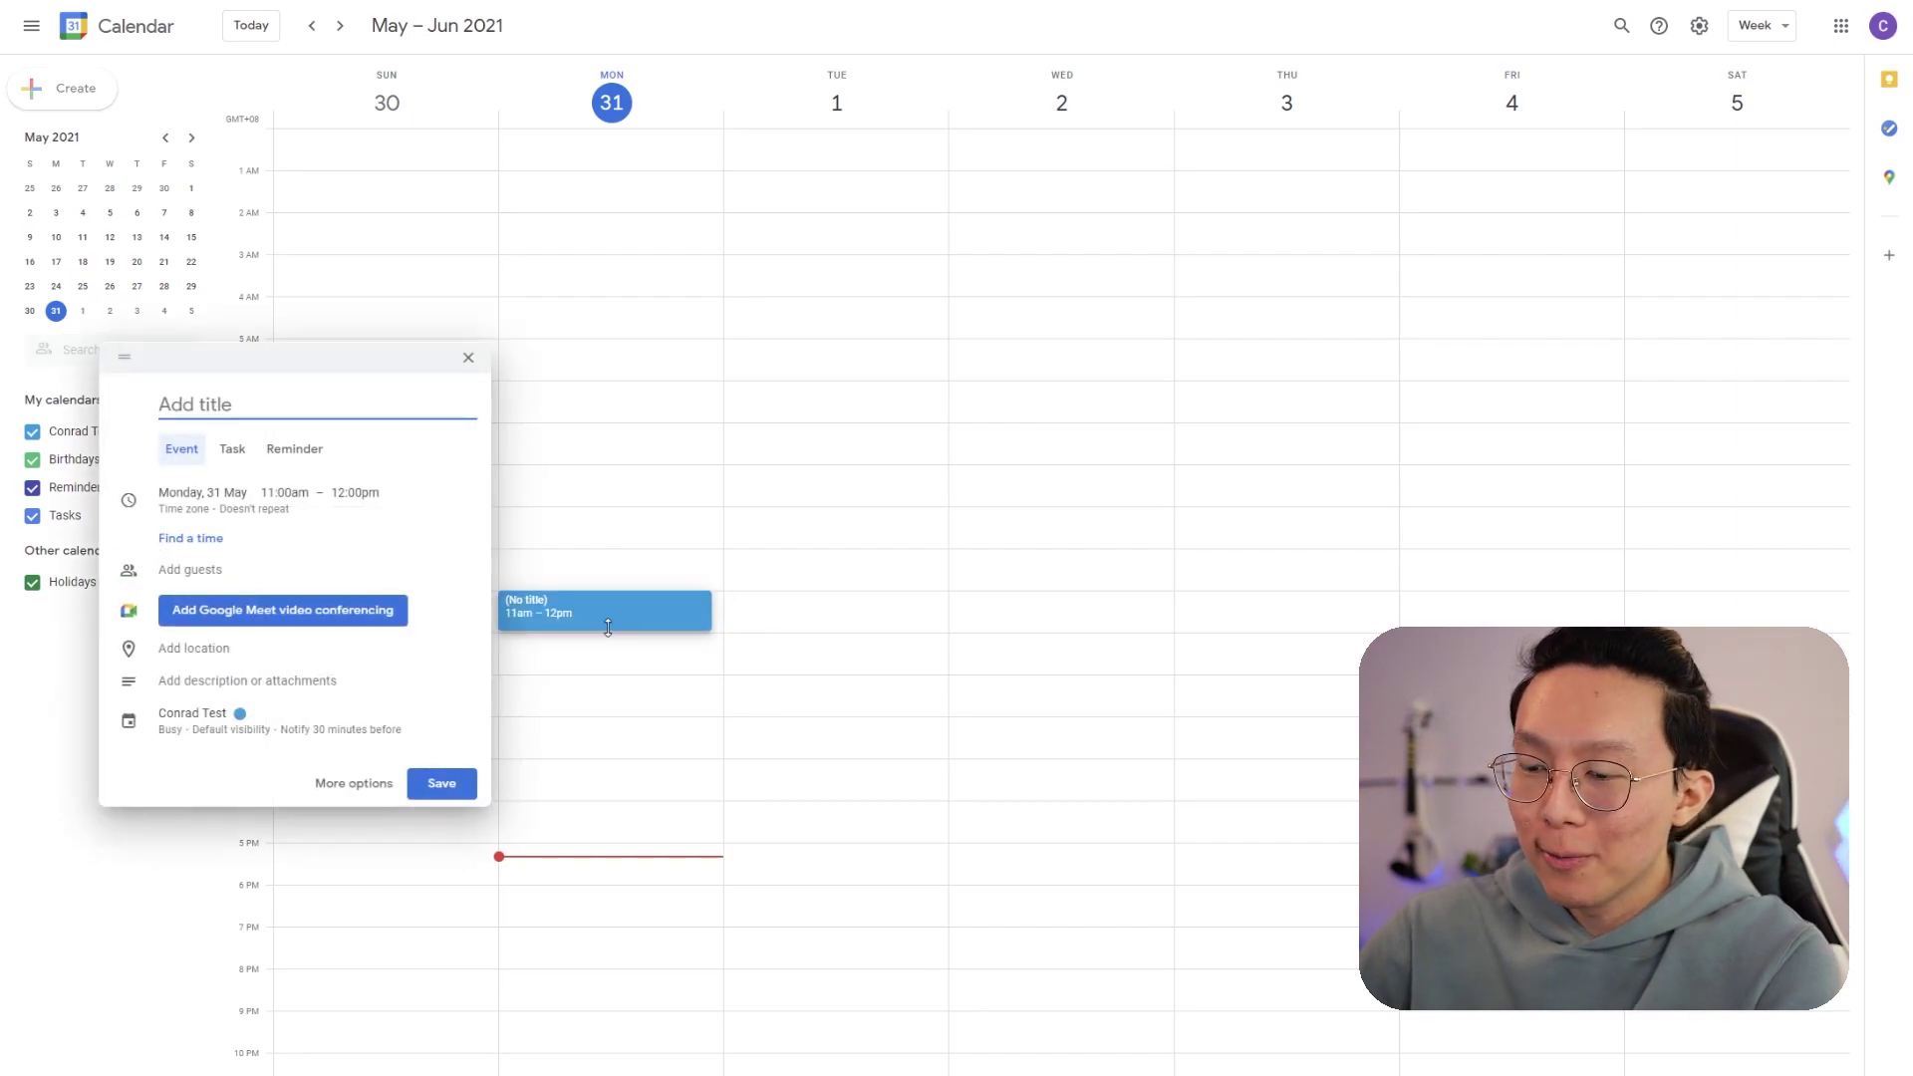
{"action": "type", "text": "New Test Automate Event"}
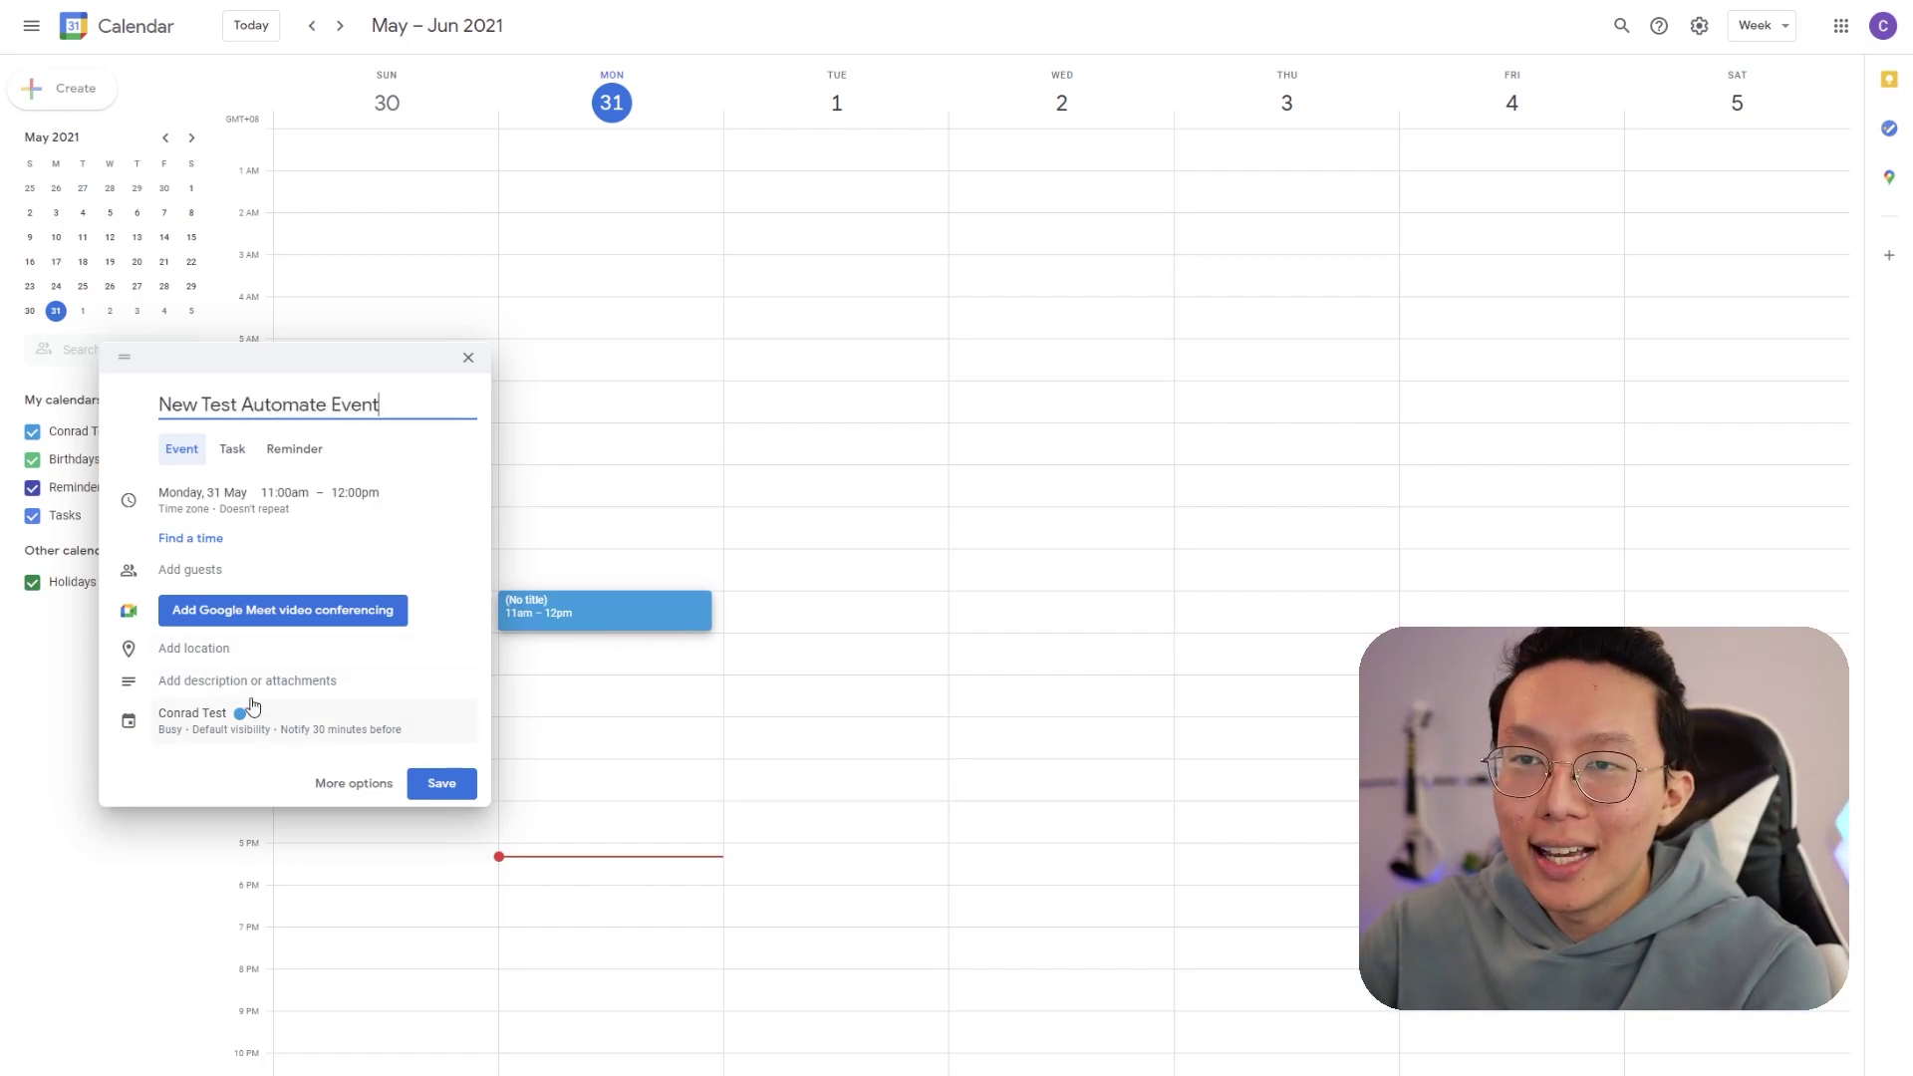
{"action": "left_click", "coordinate": [211, 647]}
{"action": "type", "text": "Zoom Meeting"}
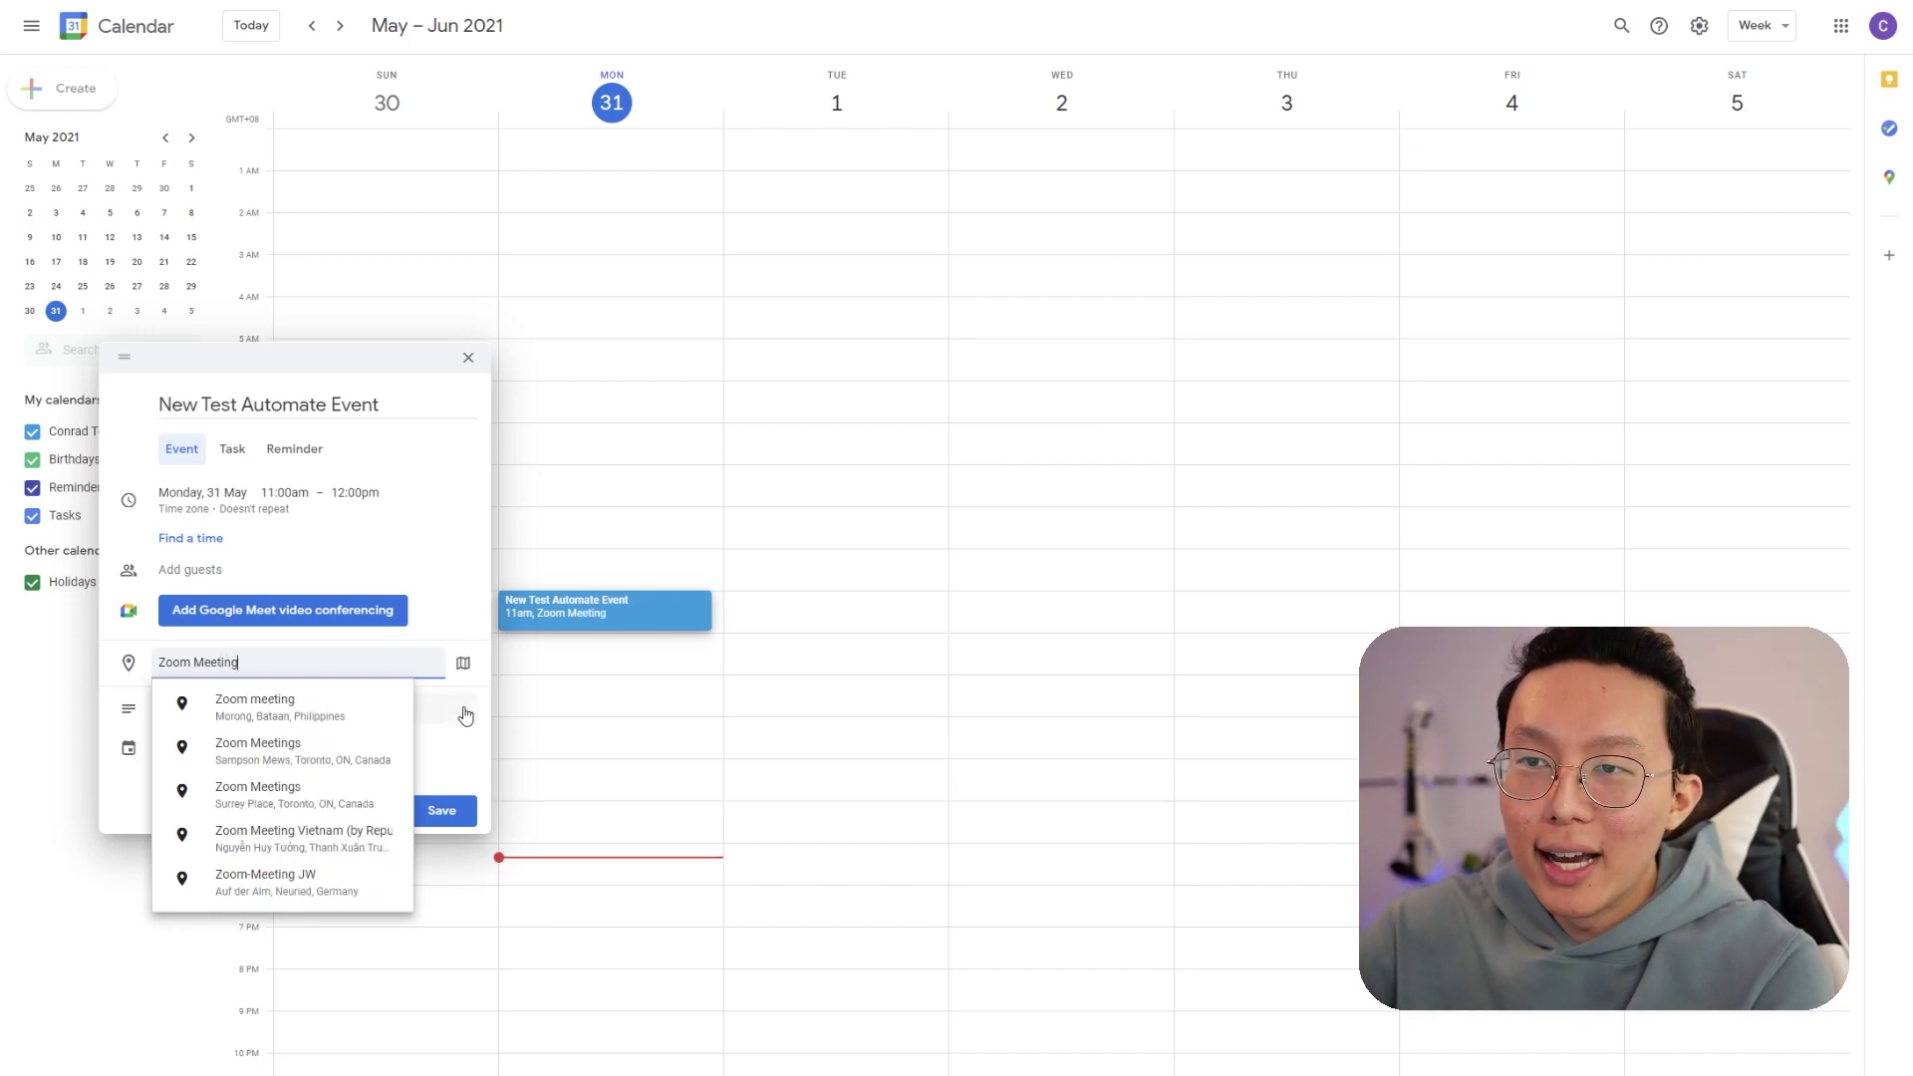
{"action": "left_click", "coordinate": [432, 703]}
{"action": "left_click", "coordinate": [219, 709]}
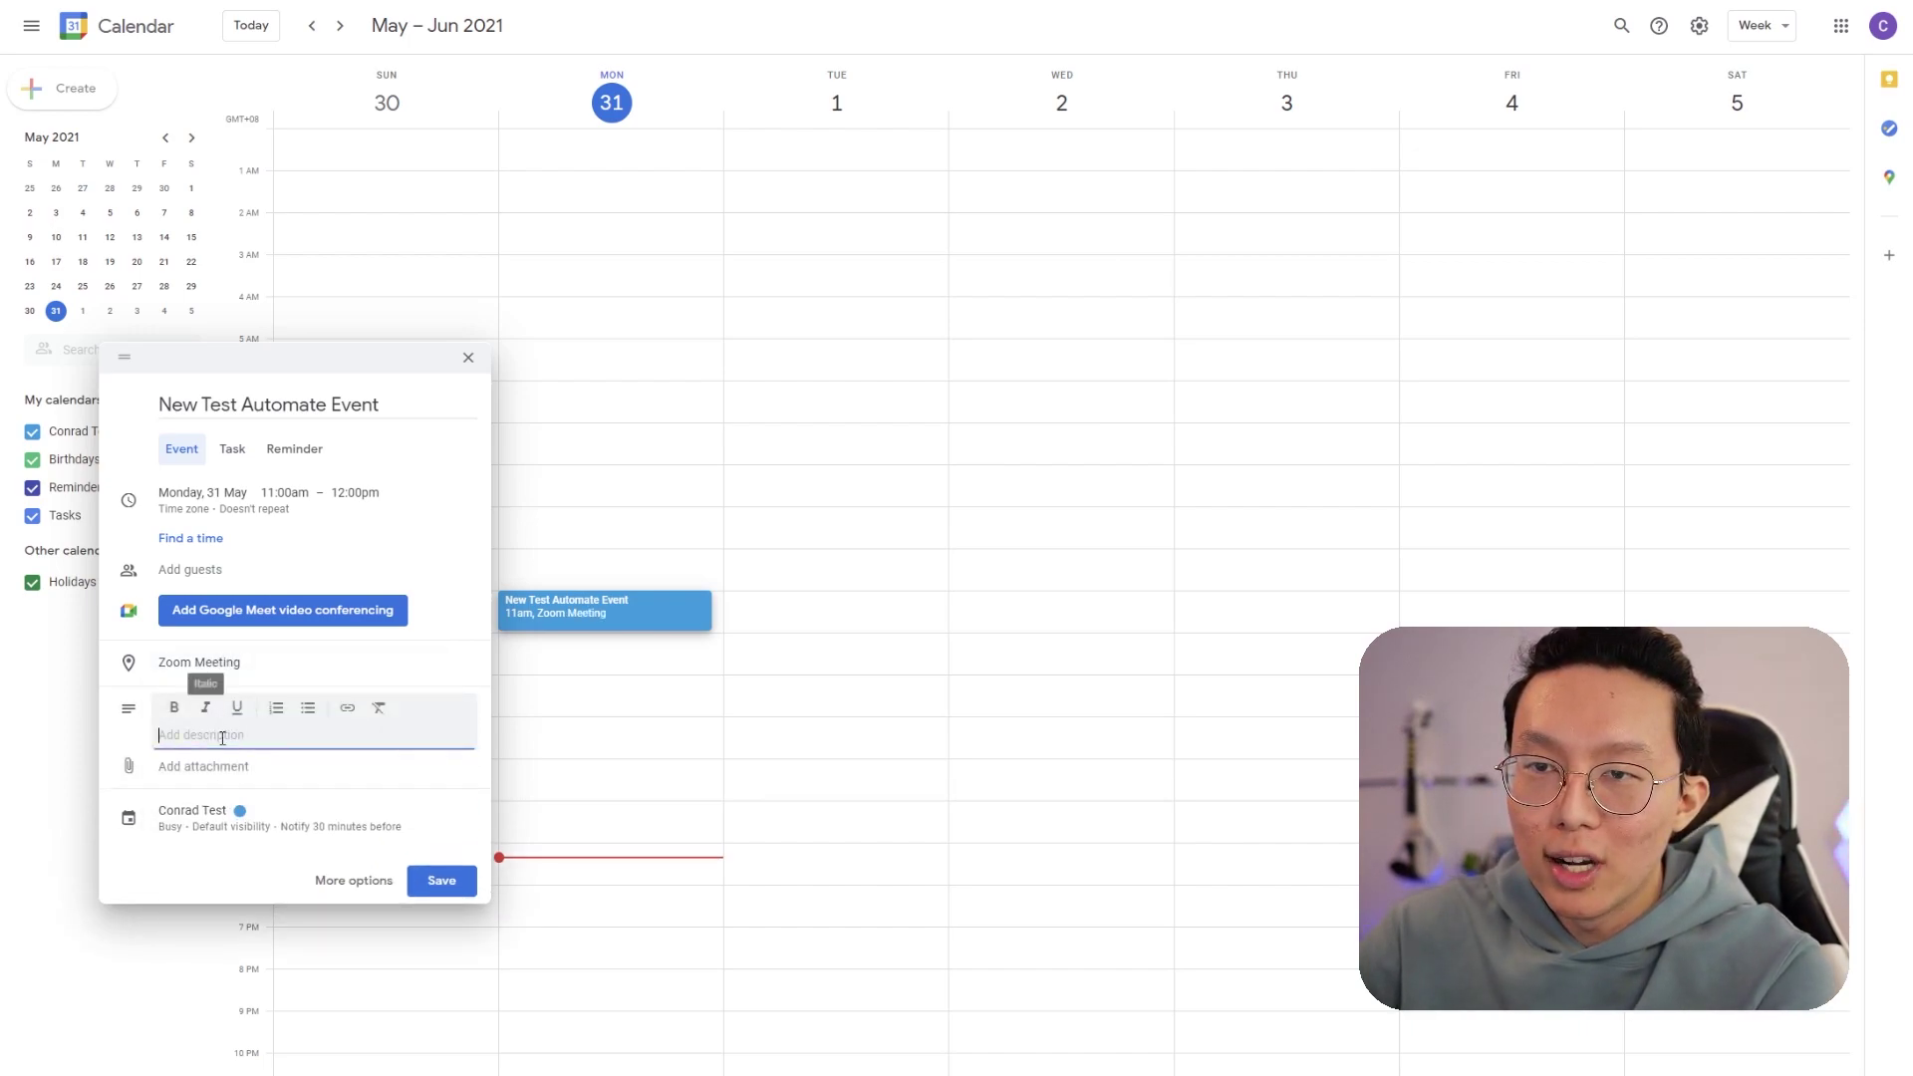
{"action": "type", "text": "Remember"}
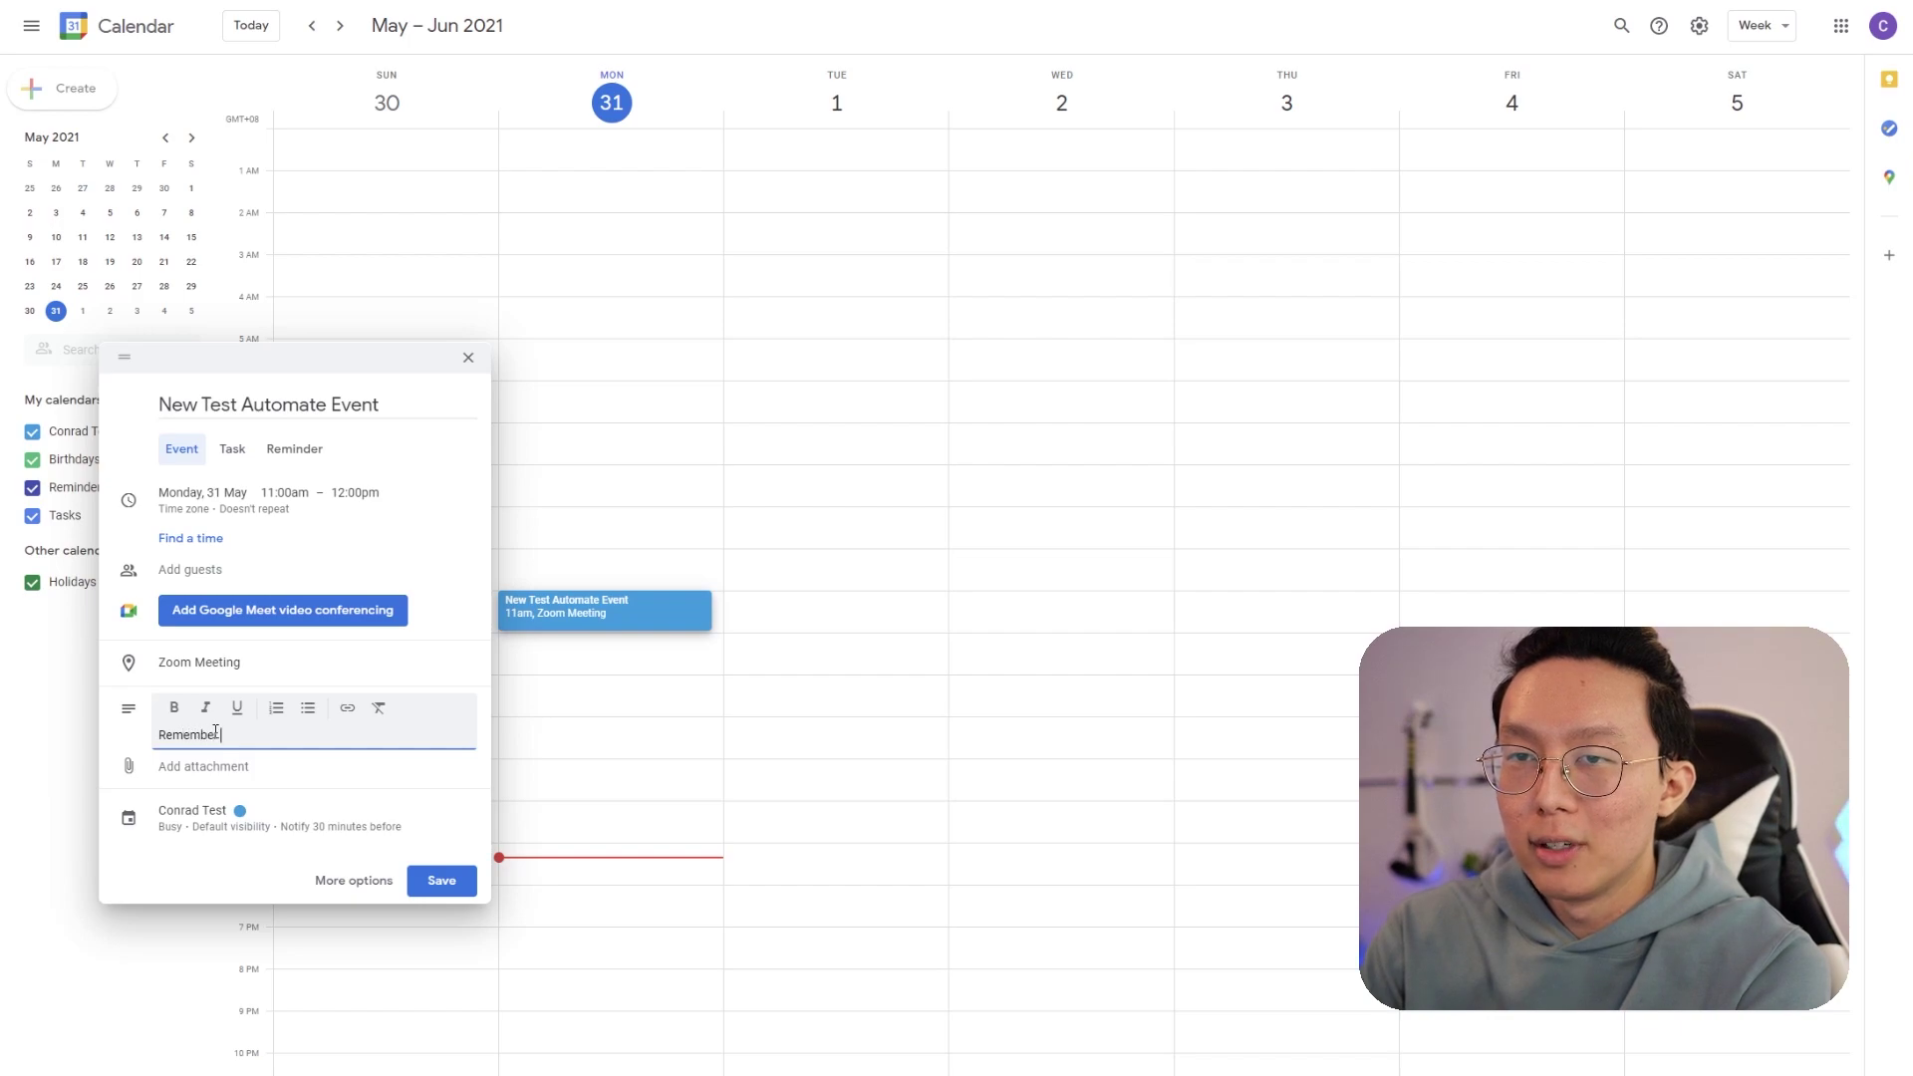
{"action": "type", "text": " to bring water to stay hydrated!"}
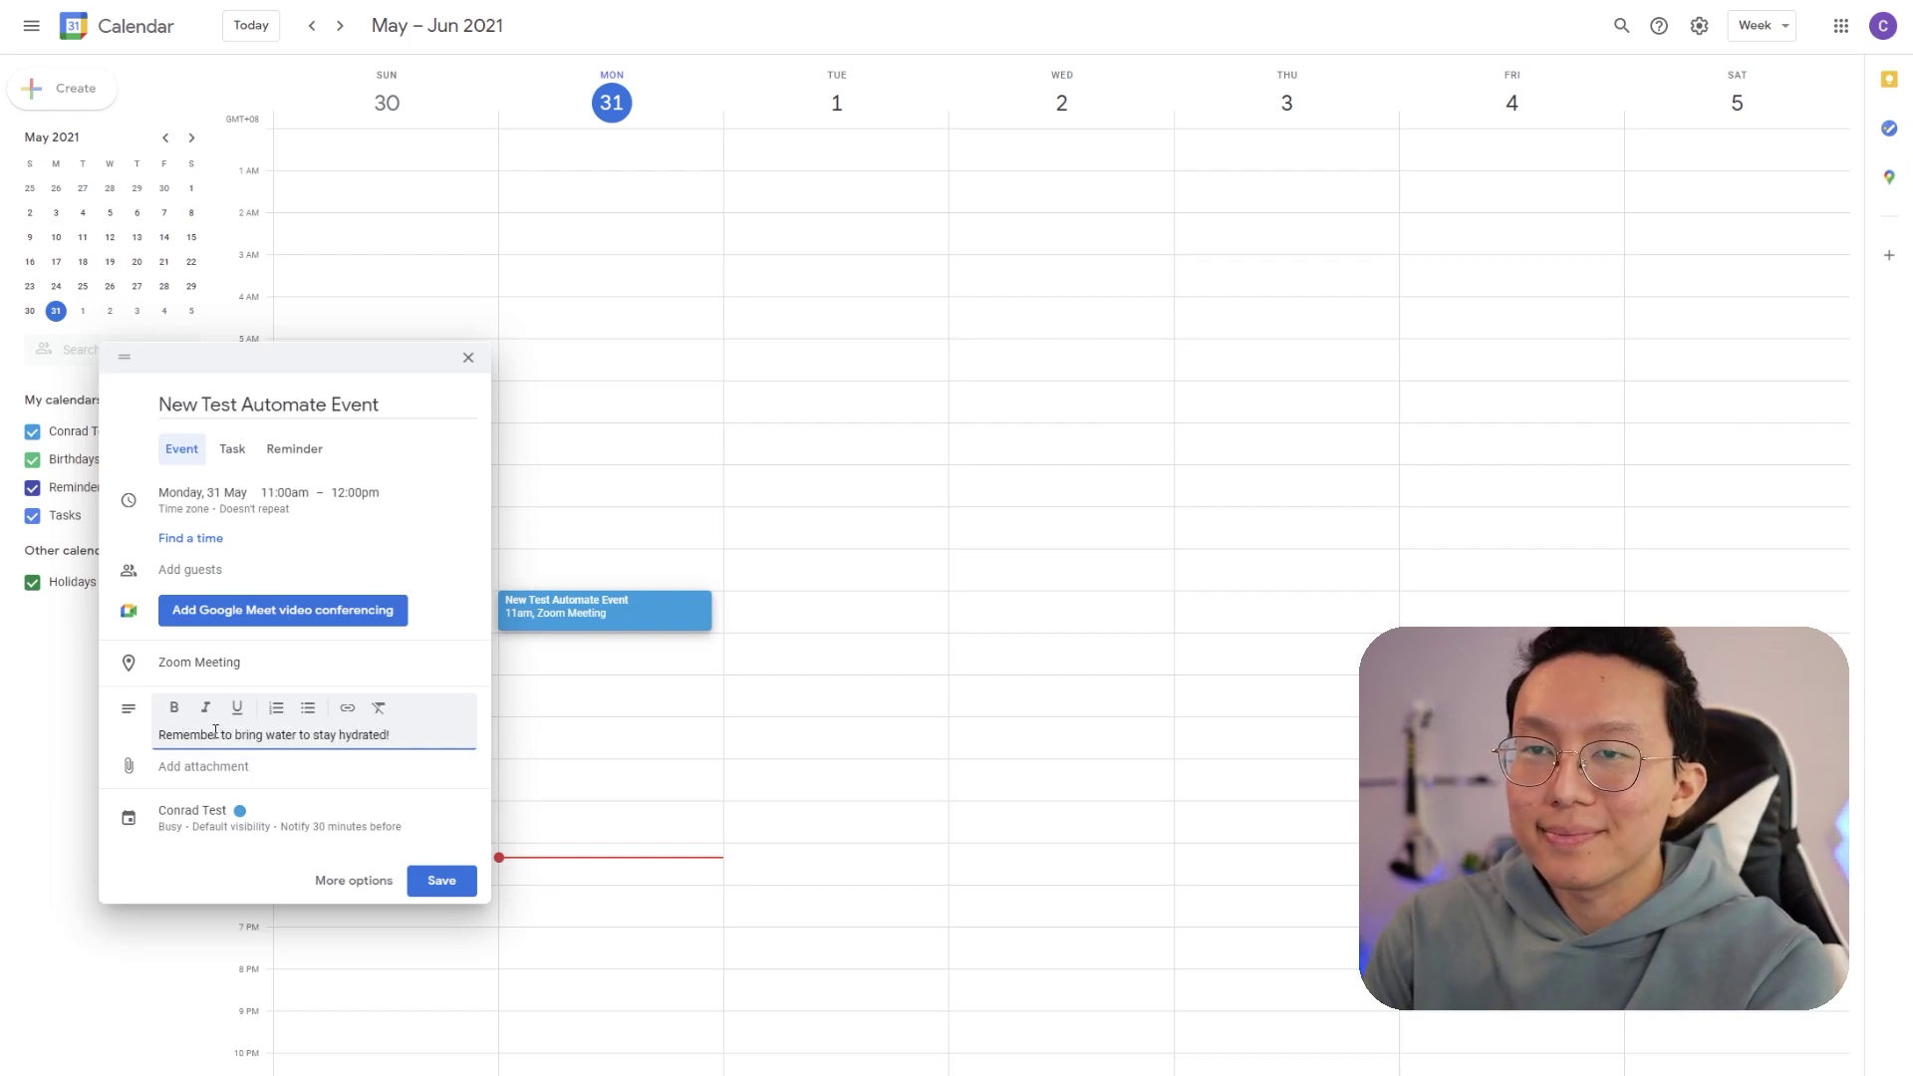
{"action": "left_click", "coordinate": [450, 883]}
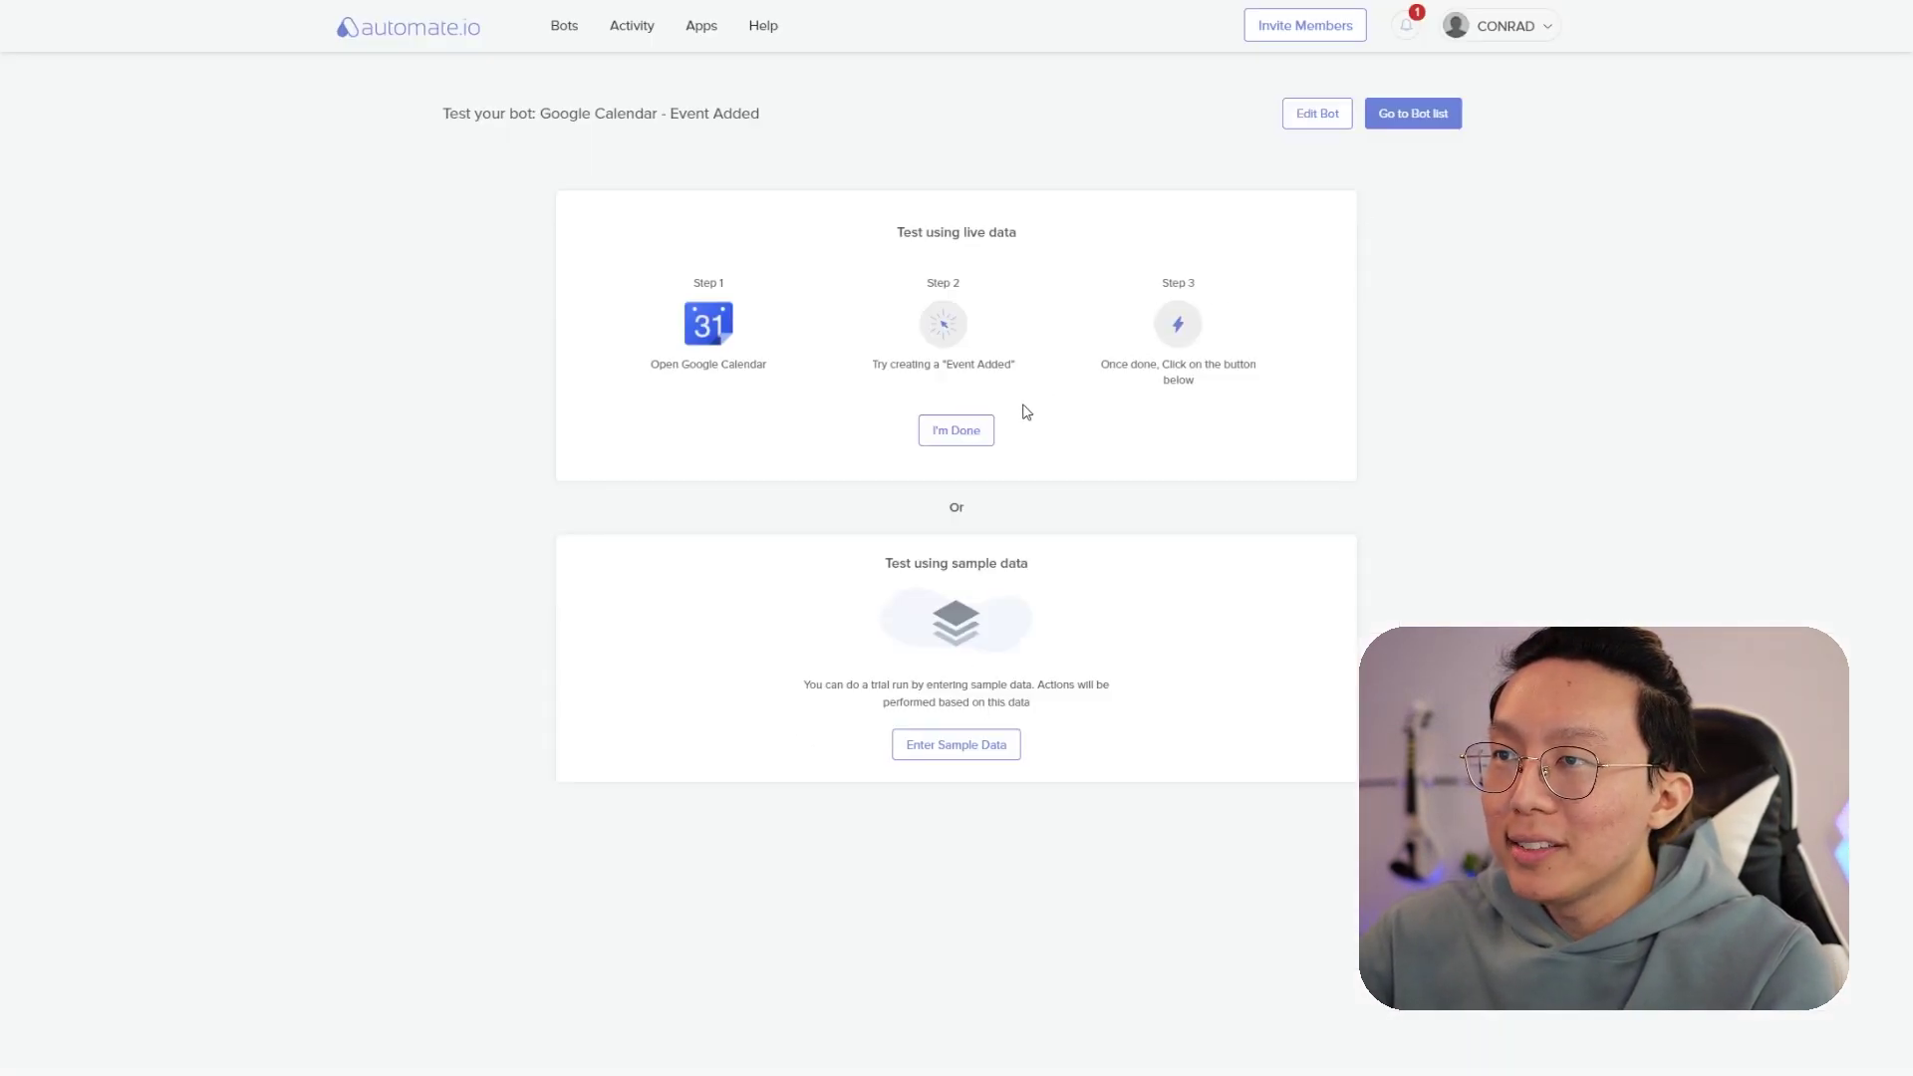
- Confirm the live-data test event was created with I'm Done
{"action": "left_click", "coordinate": [991, 431]}
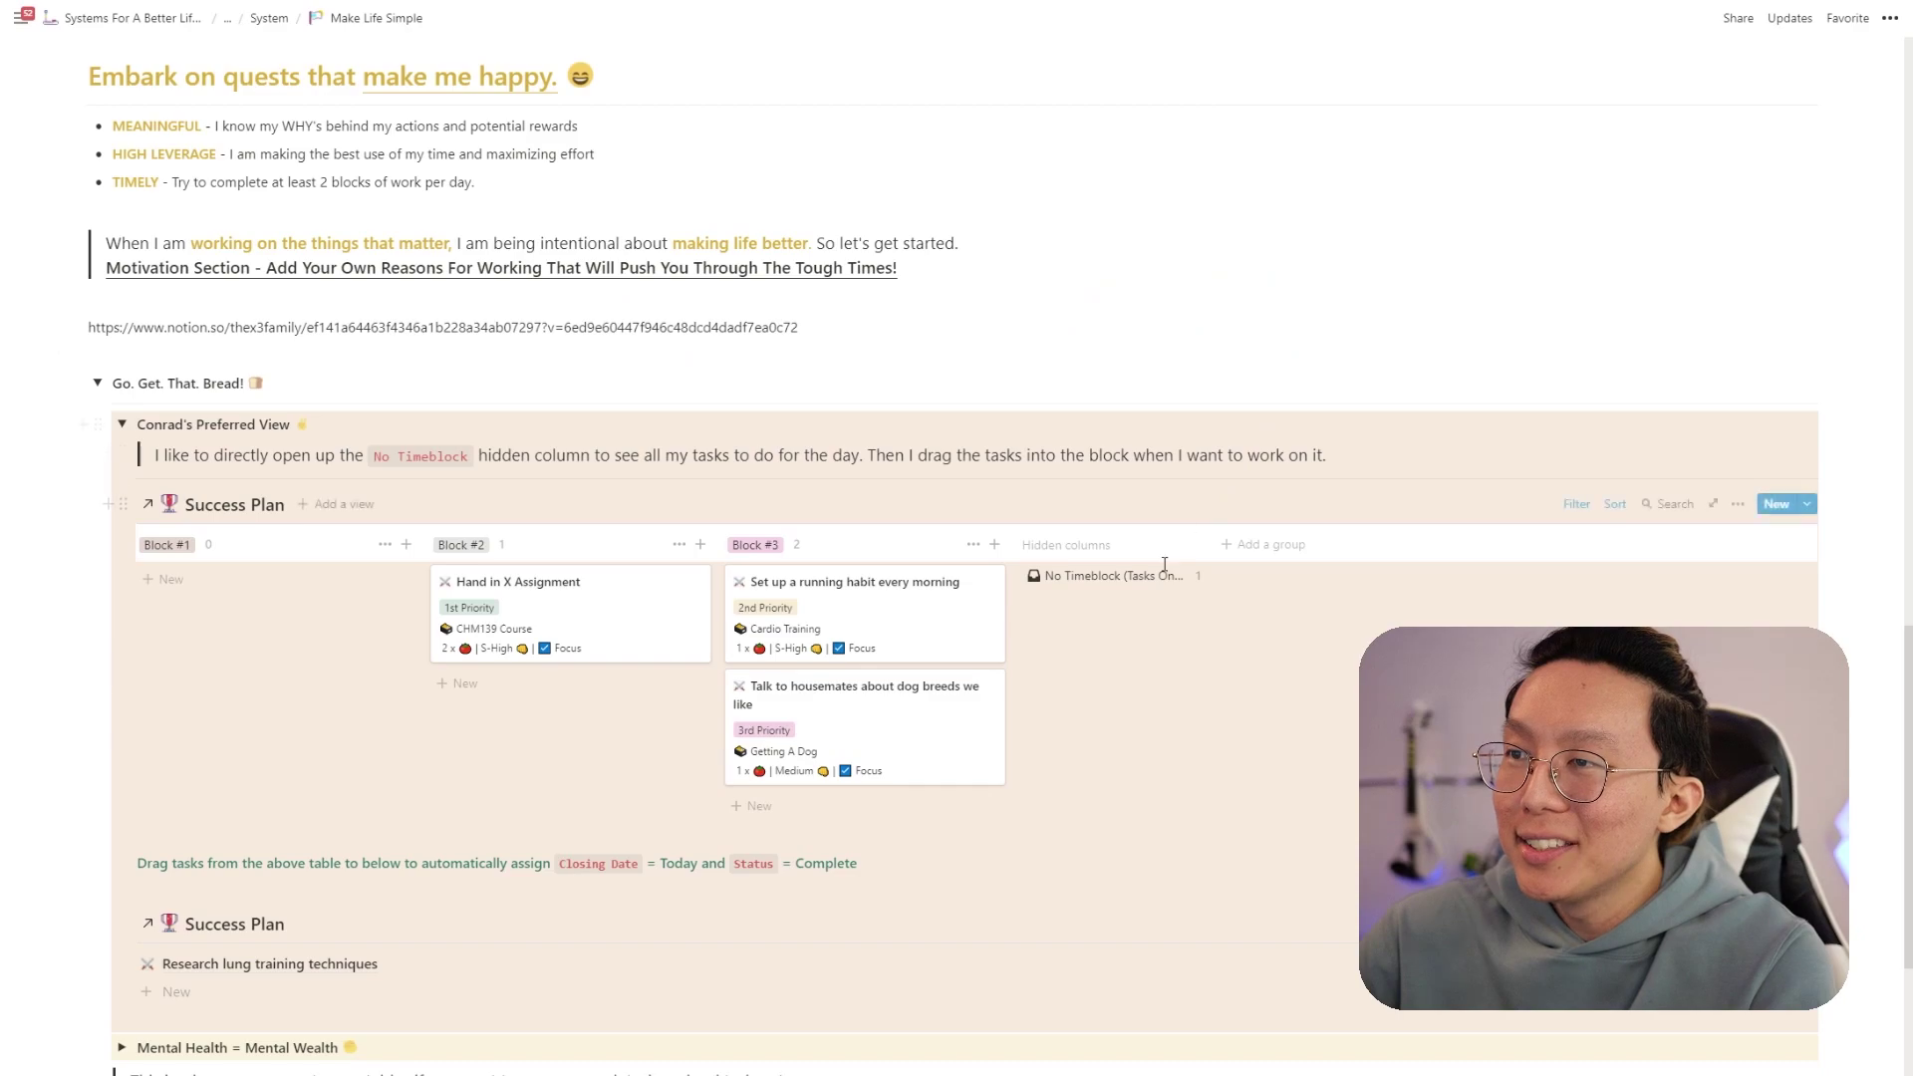
- Drag the New Test Automate Event card from No Timeblock into Block #2
{"action": "left_click", "coordinate": [1161, 576]}
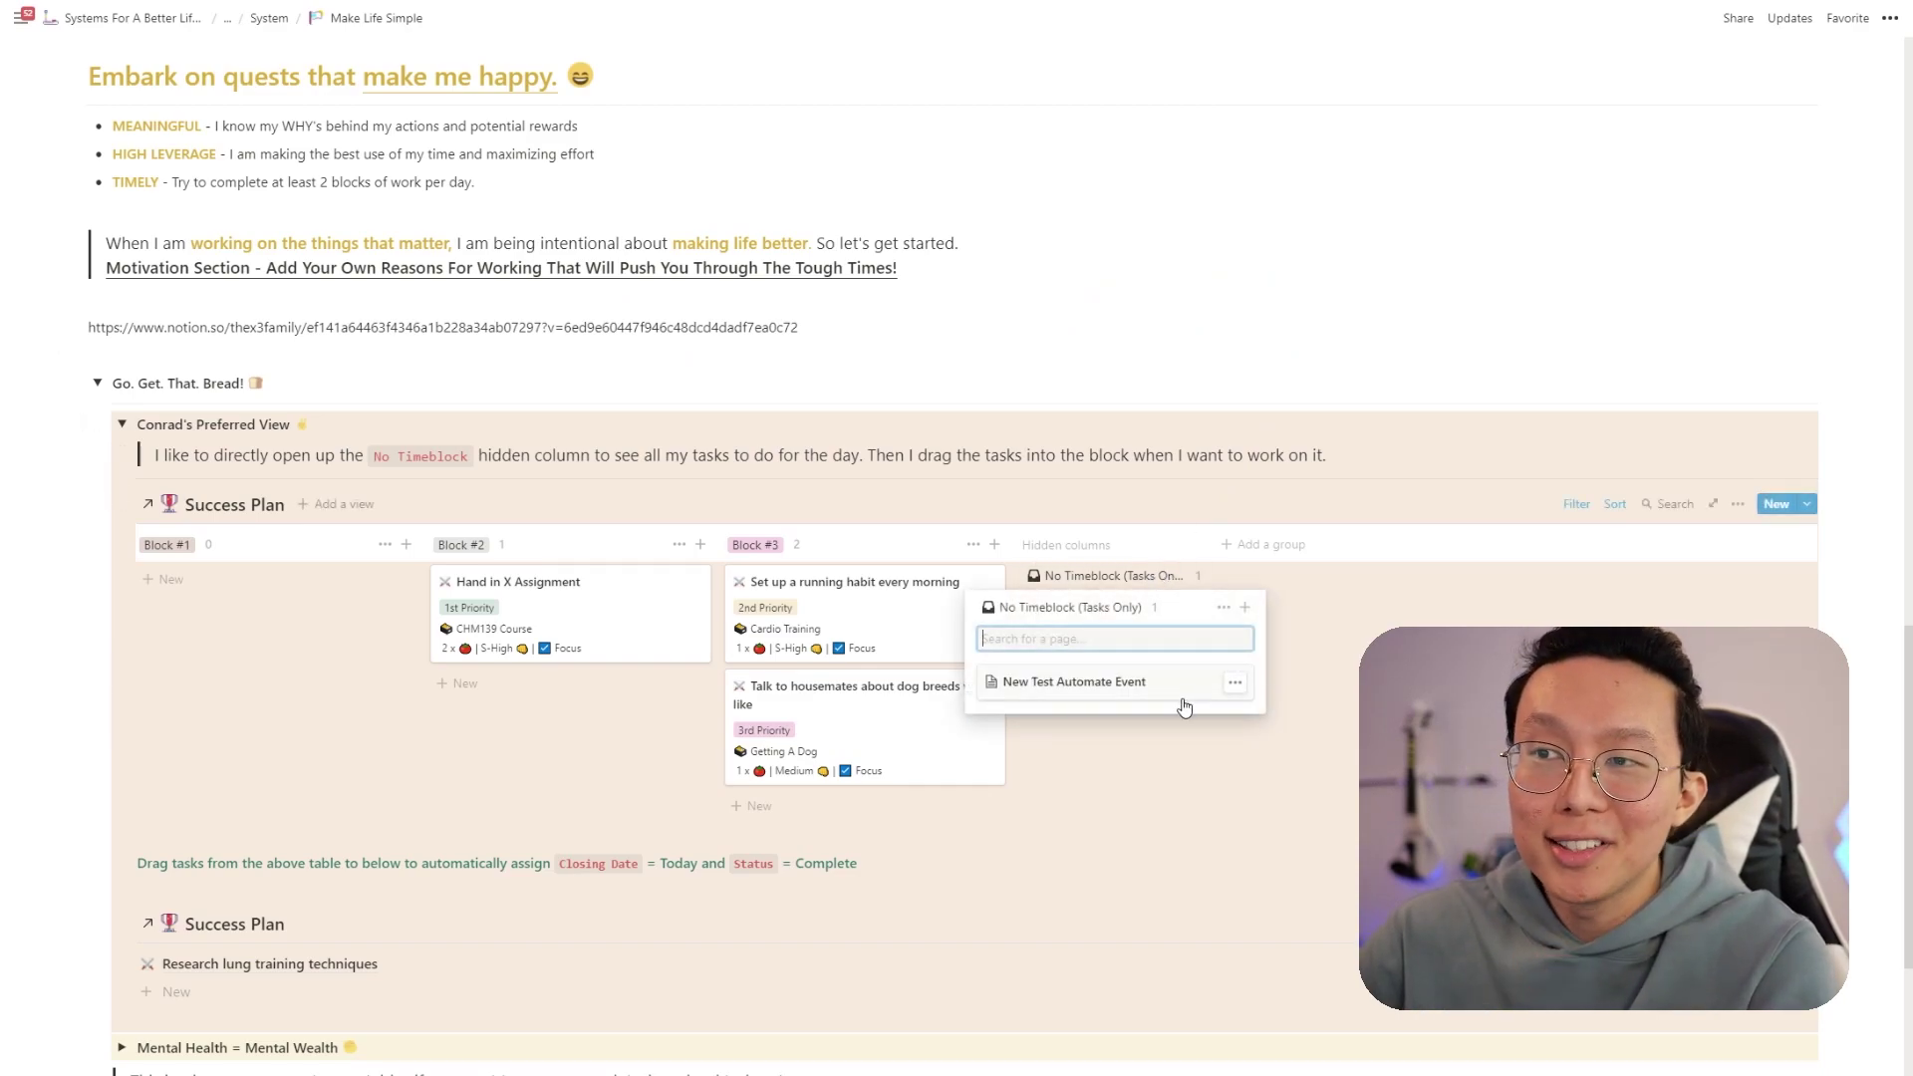
{"action": "left_click_drag", "start_coordinate": [1137, 687], "coordinate": [620, 695]}
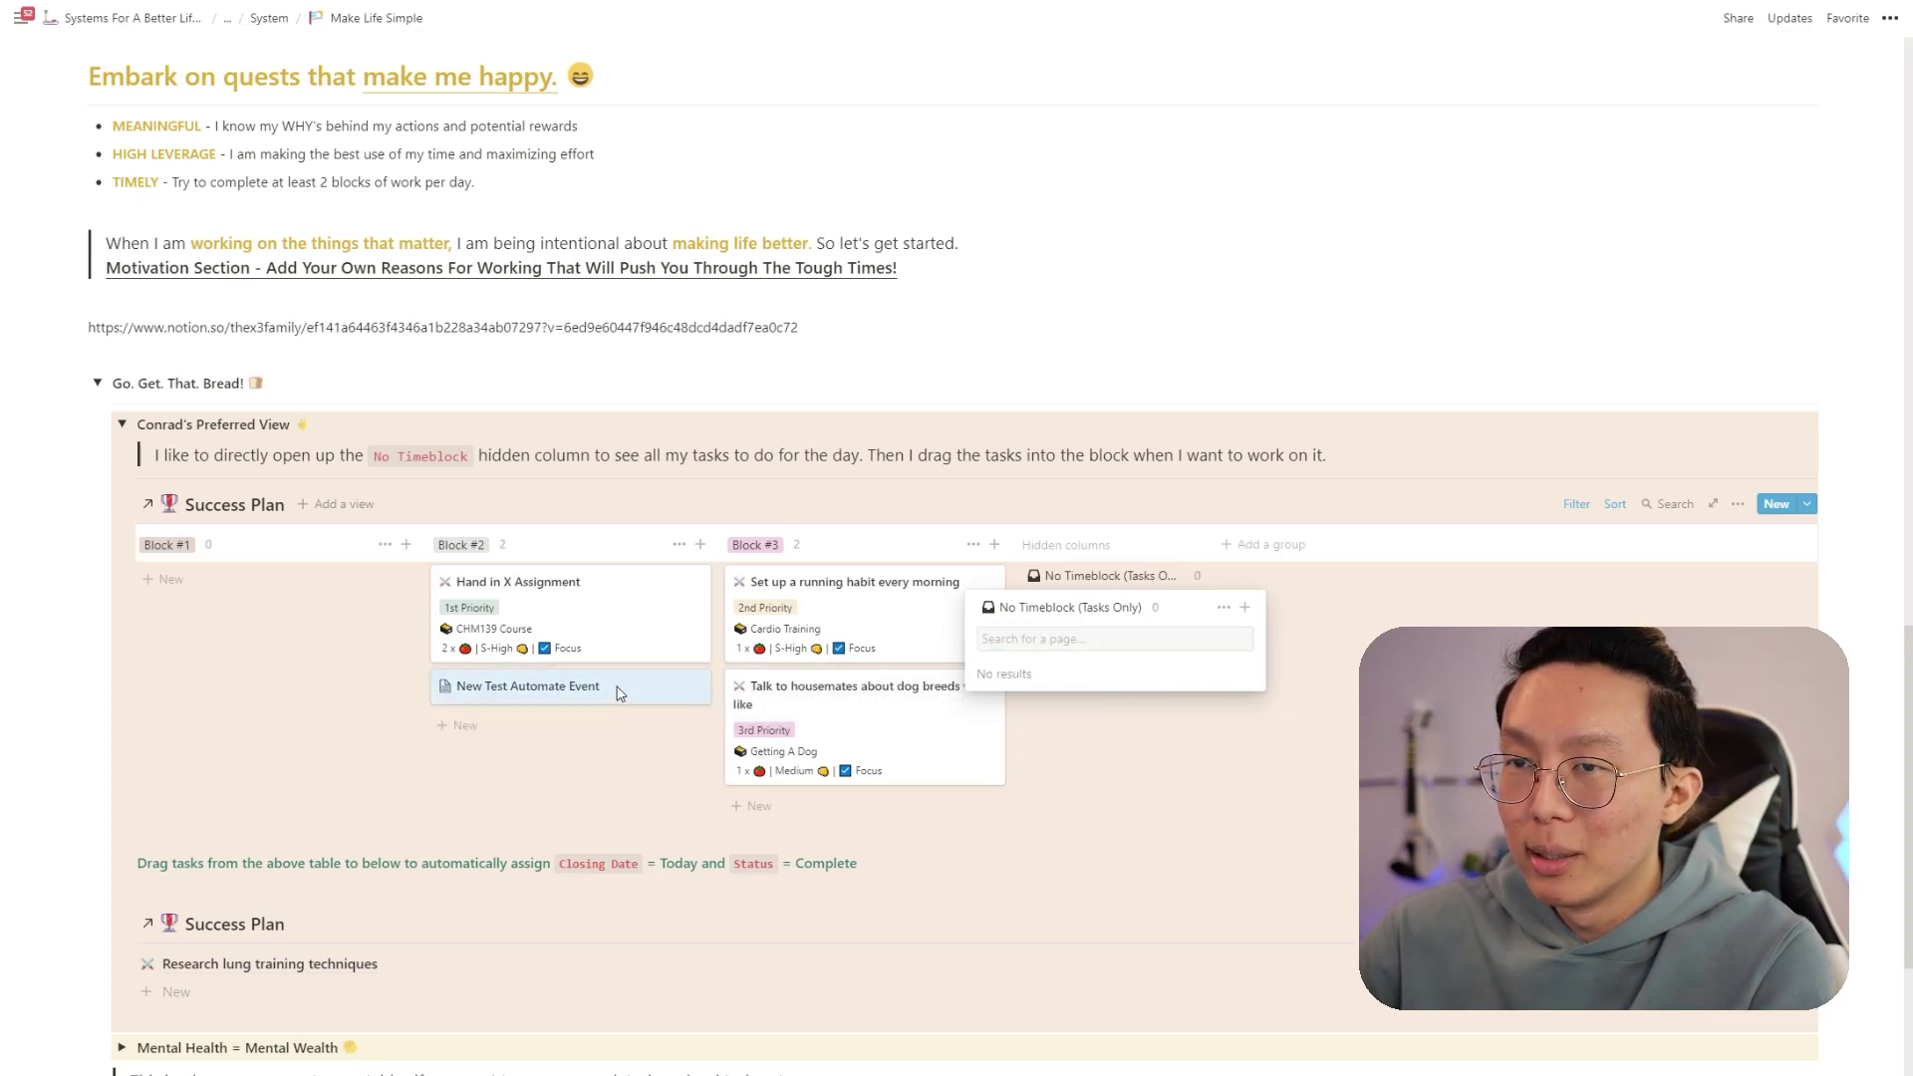
{"action": "left_click", "coordinate": [519, 543]}
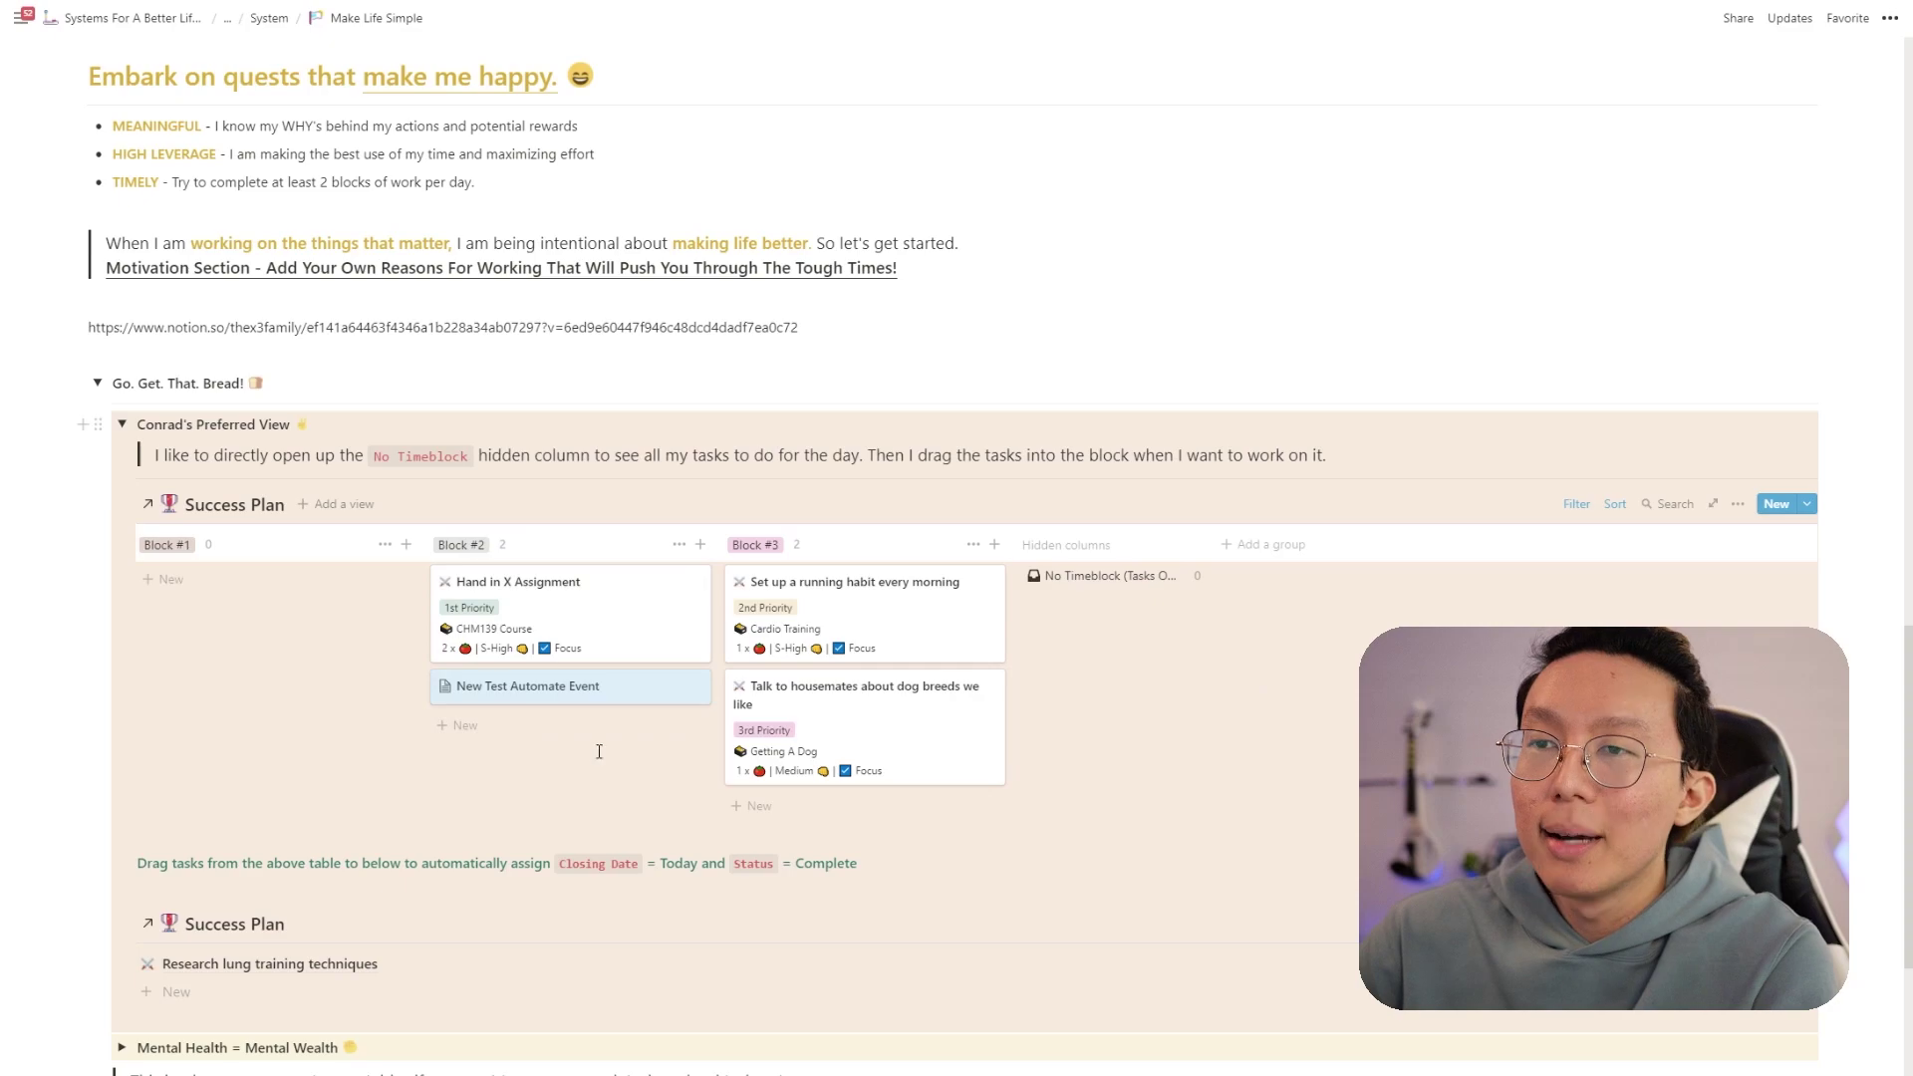
- Delete the 'Remember to bring water' line and apply the New Awesome Task/Quest template
{"action": "left_click", "coordinate": [605, 700]}
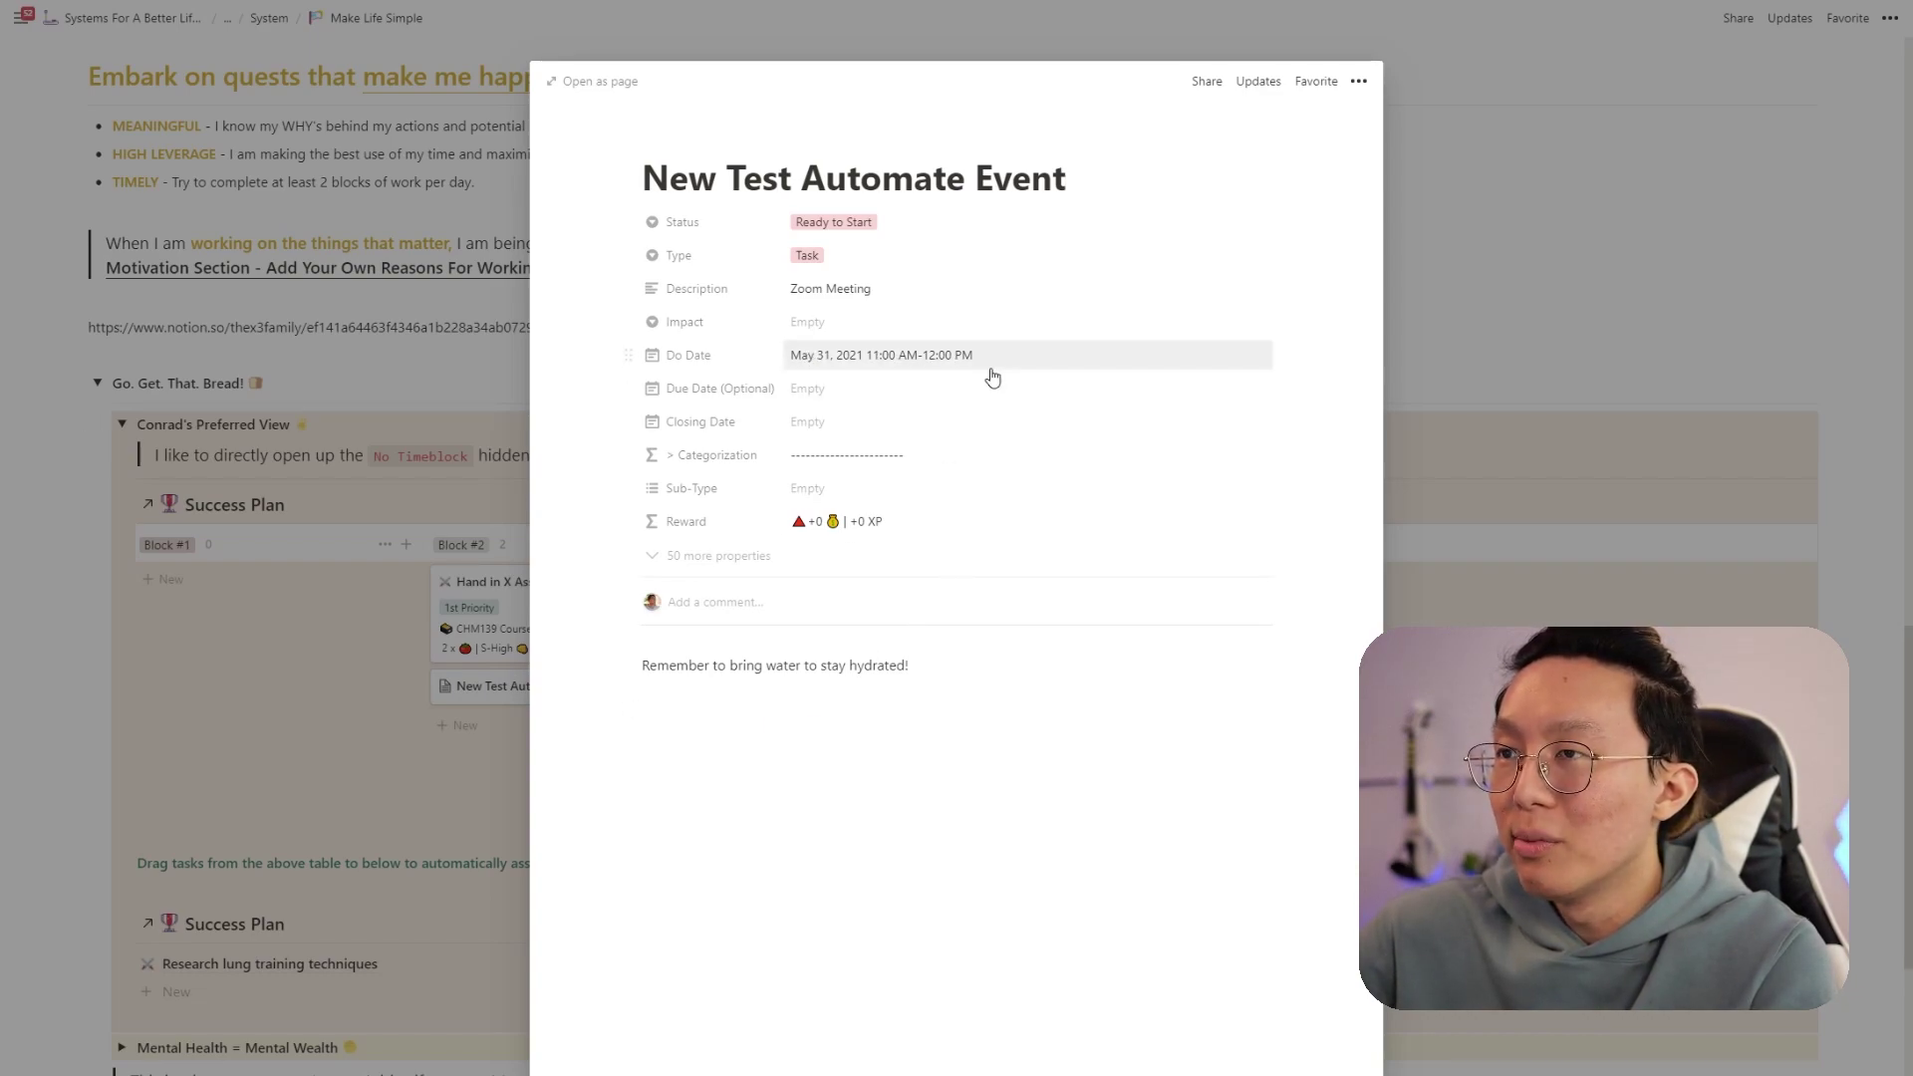
{"action": "left_click_drag", "start_coordinate": [906, 666], "coordinate": [594, 674]}
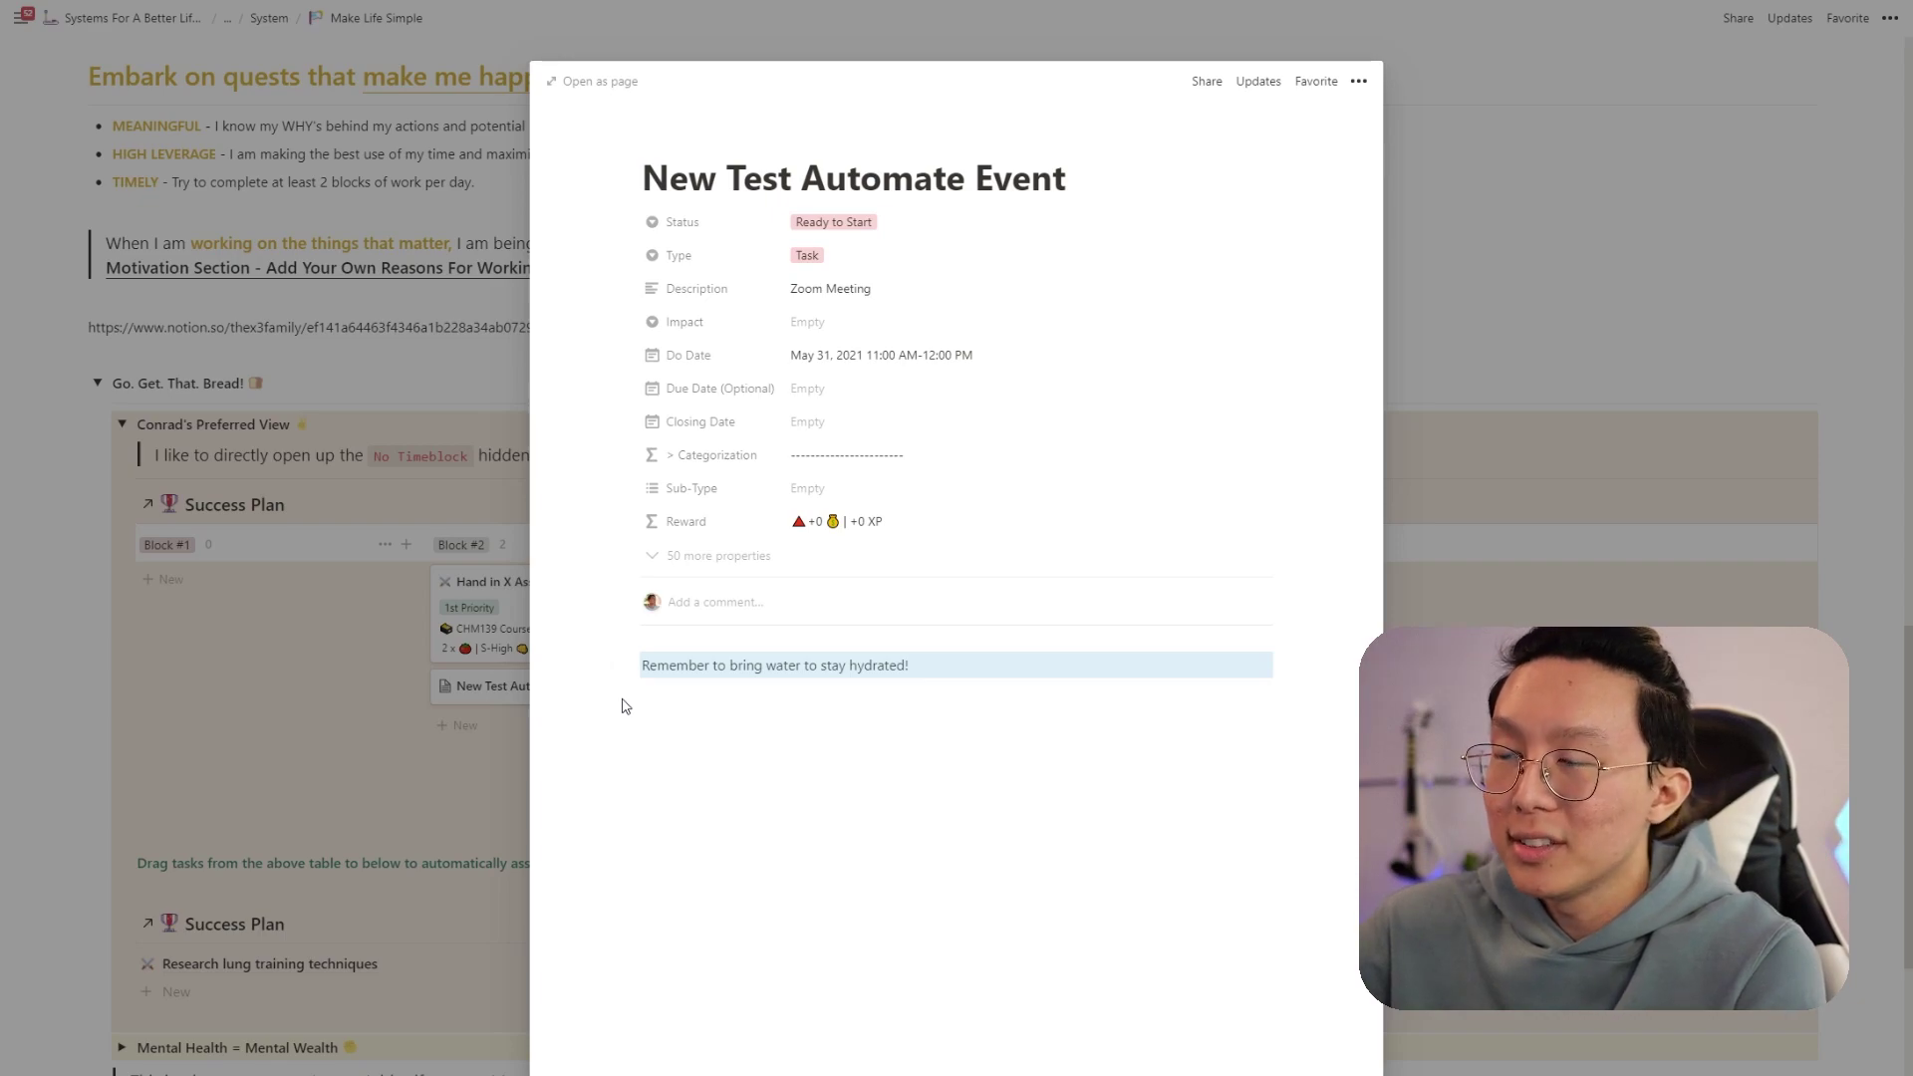
{"action": "key", "text": "BackSpace"}
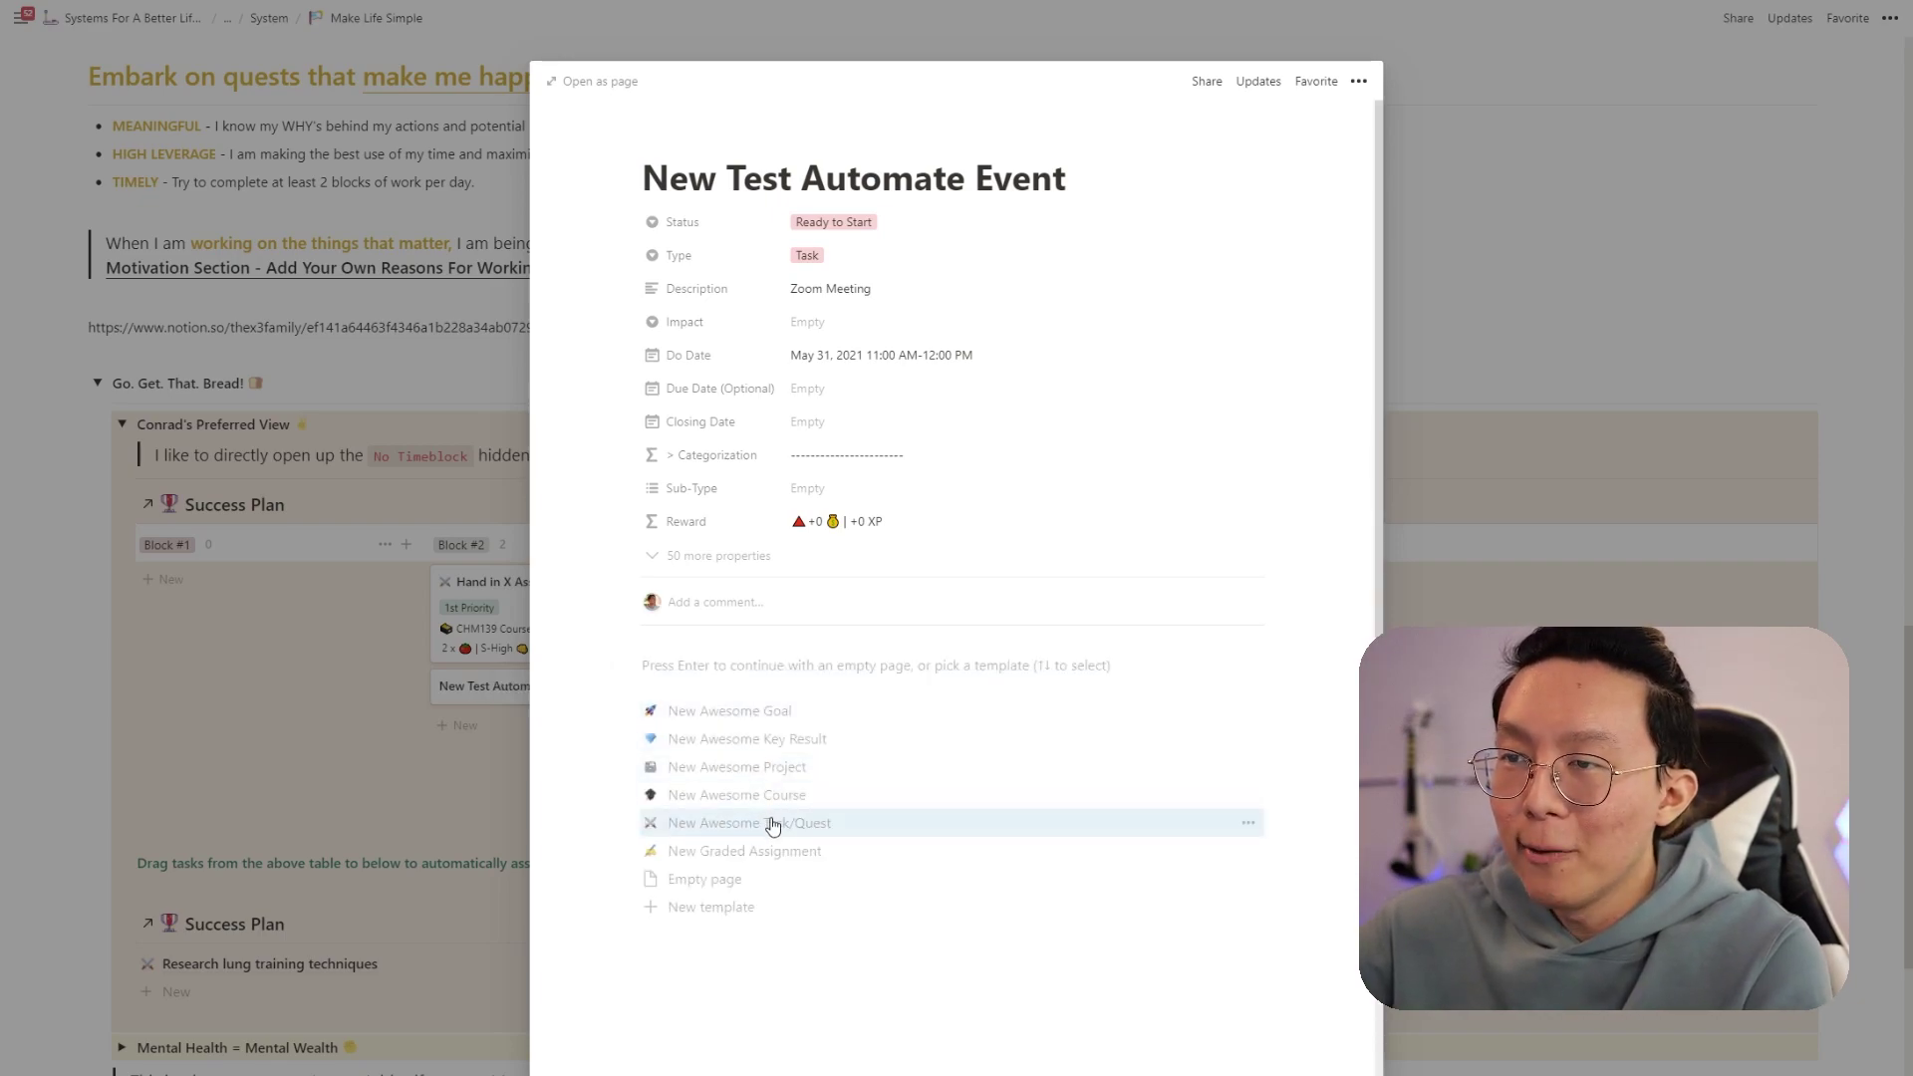
{"action": "left_click", "coordinate": [777, 835]}
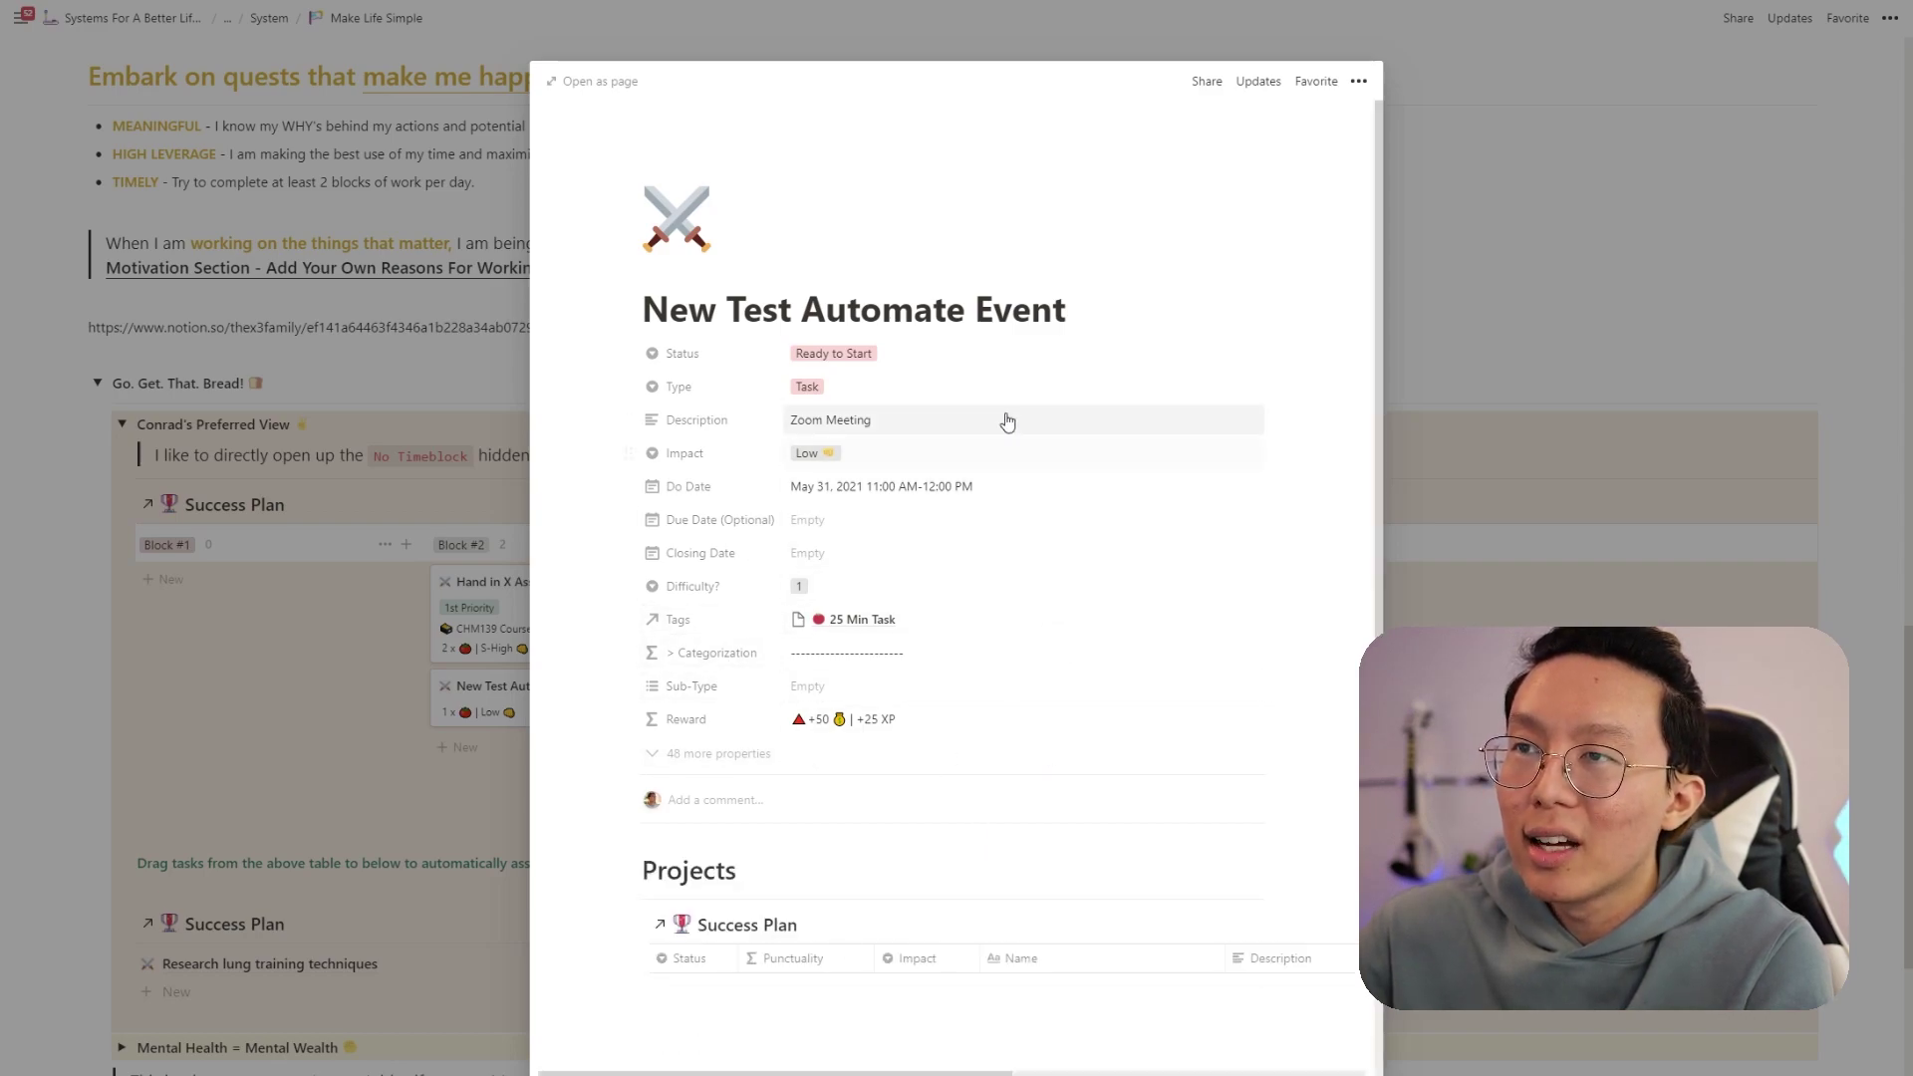
- Set Difficulty to 2 and Impact to S-High, keeping the hydration note under Notes
{"action": "left_click", "coordinate": [852, 596]}
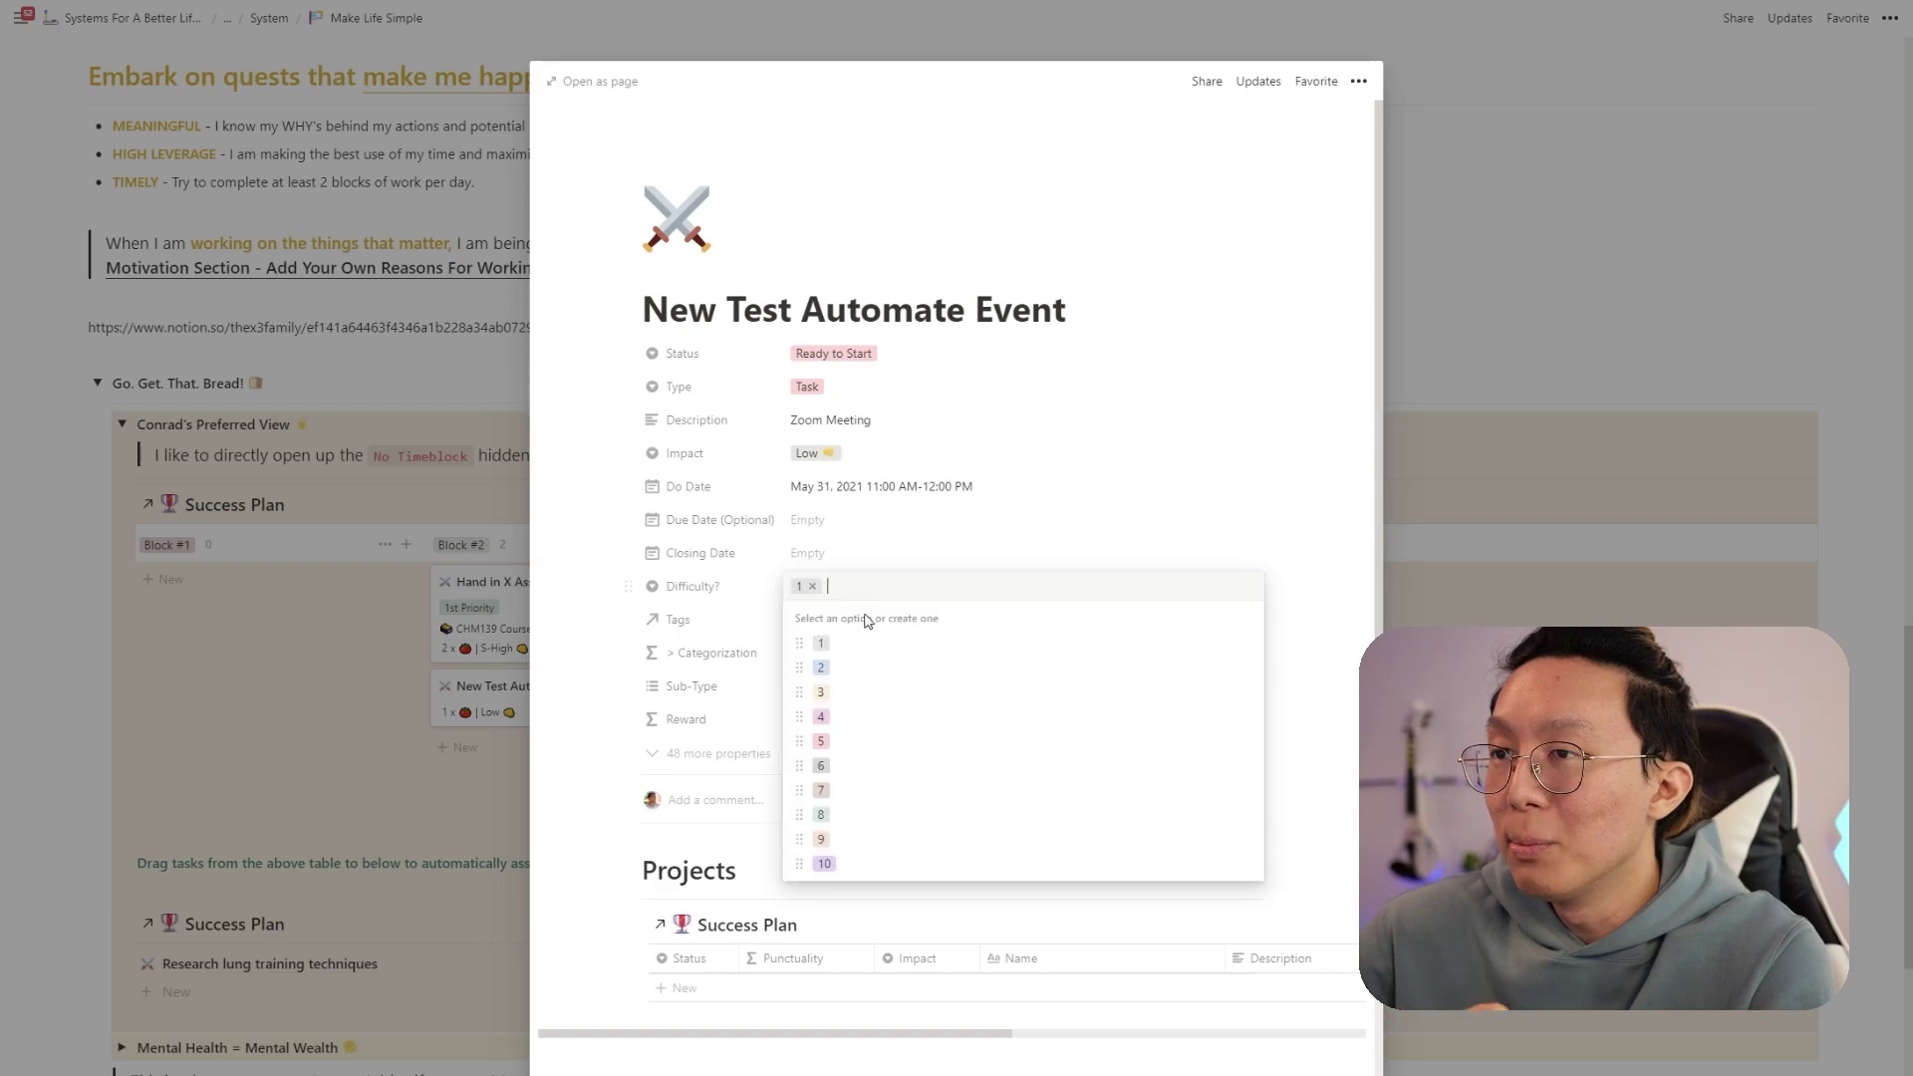
{"action": "left_click", "coordinate": [859, 666]}
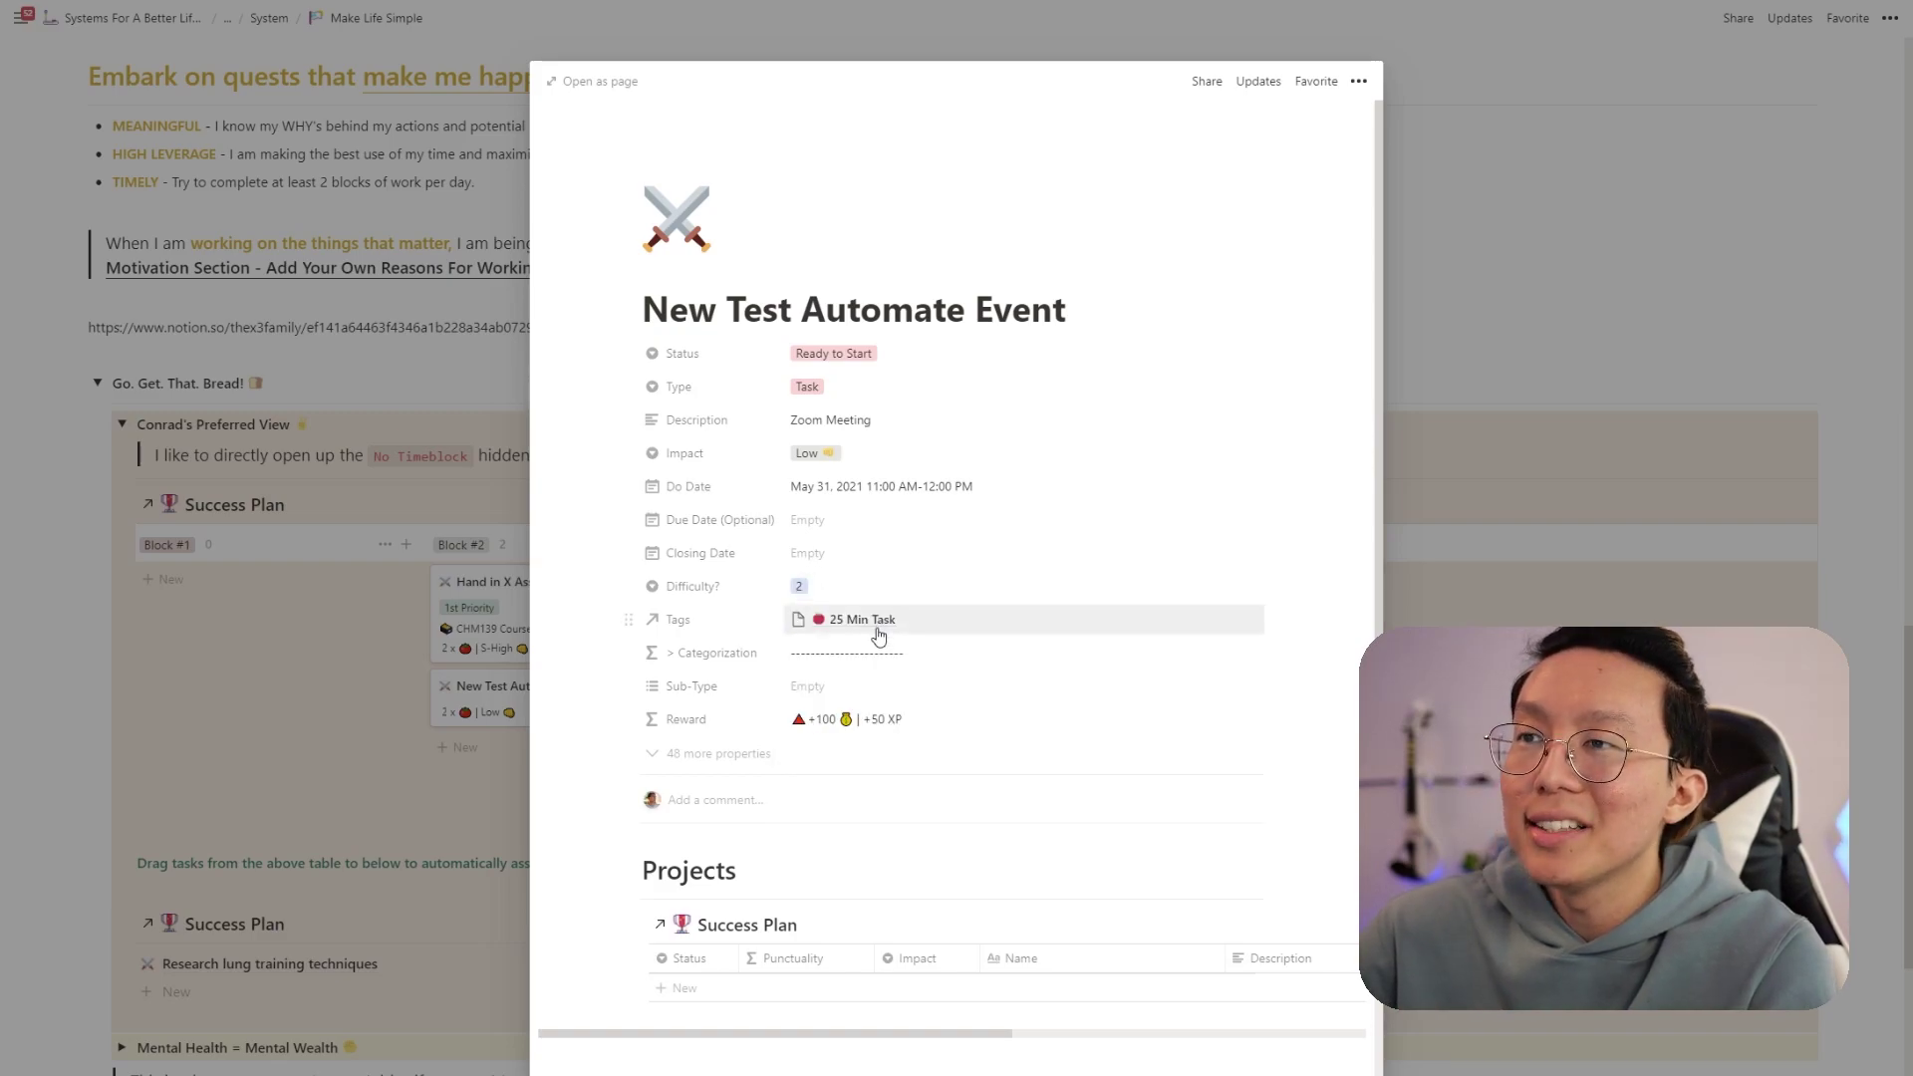
{"action": "left_click", "coordinate": [867, 459]}
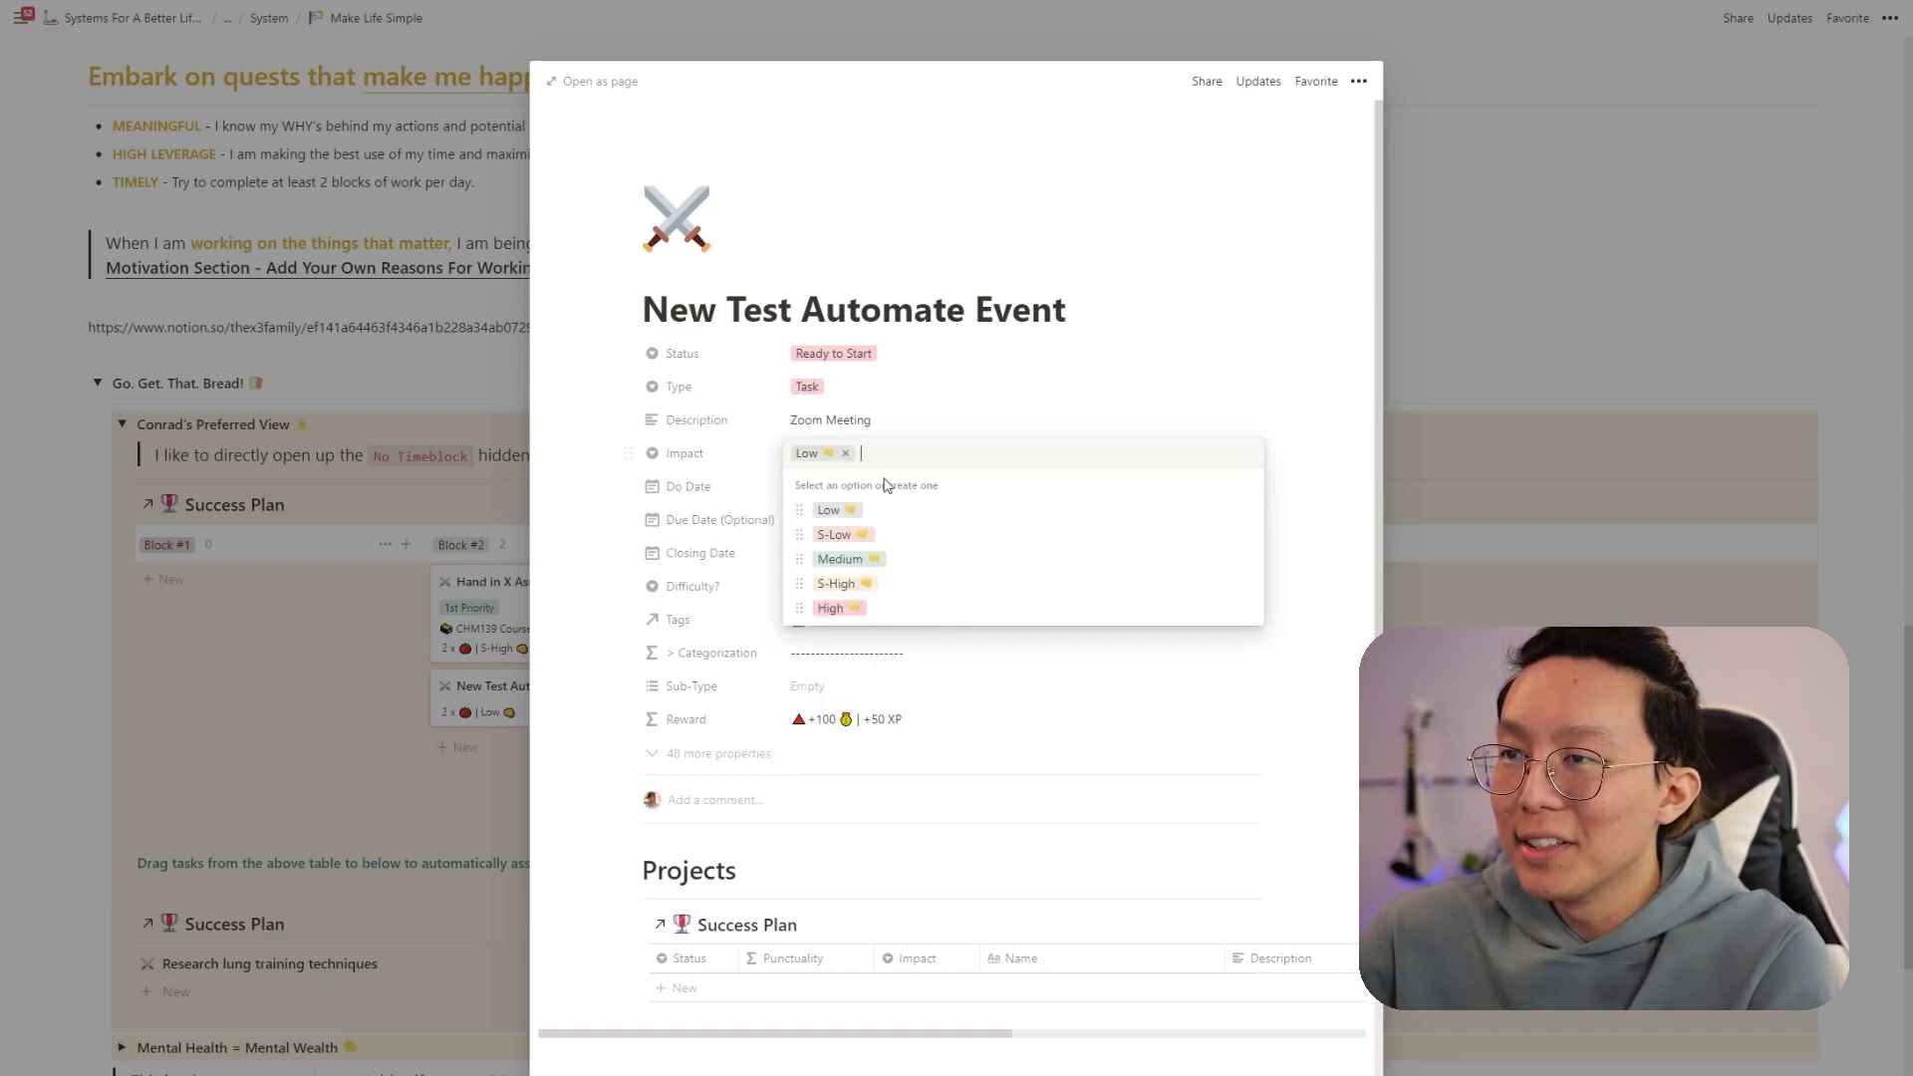
{"action": "left_click", "coordinate": [902, 584]}
{"action": "scroll", "coordinate": [945, 687], "scroll_direction": "down", "scroll_amount": 3}
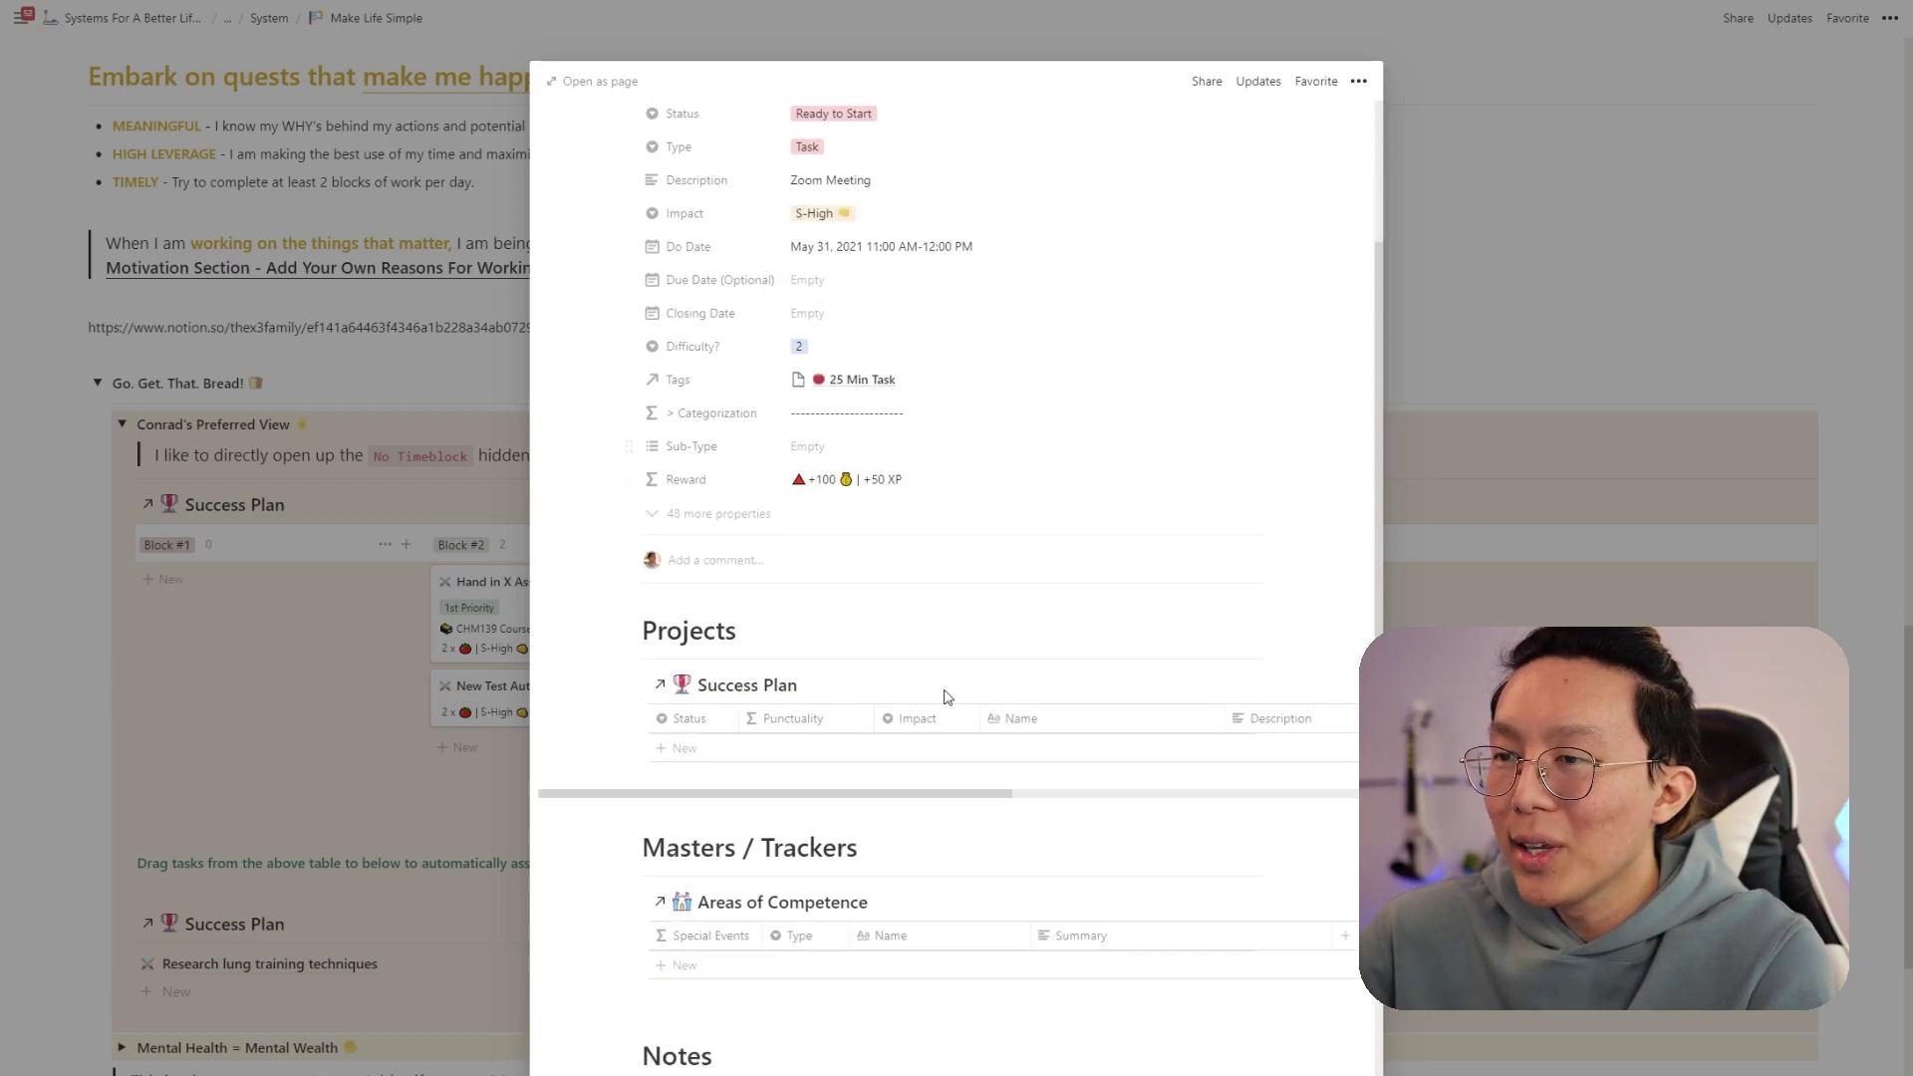
{"action": "scroll", "coordinate": [947, 697], "scroll_direction": "down", "scroll_amount": 1}
{"action": "left_click", "coordinate": [745, 1009]}
{"action": "type", "text": "Remember to bring water to stay hydrated!"}
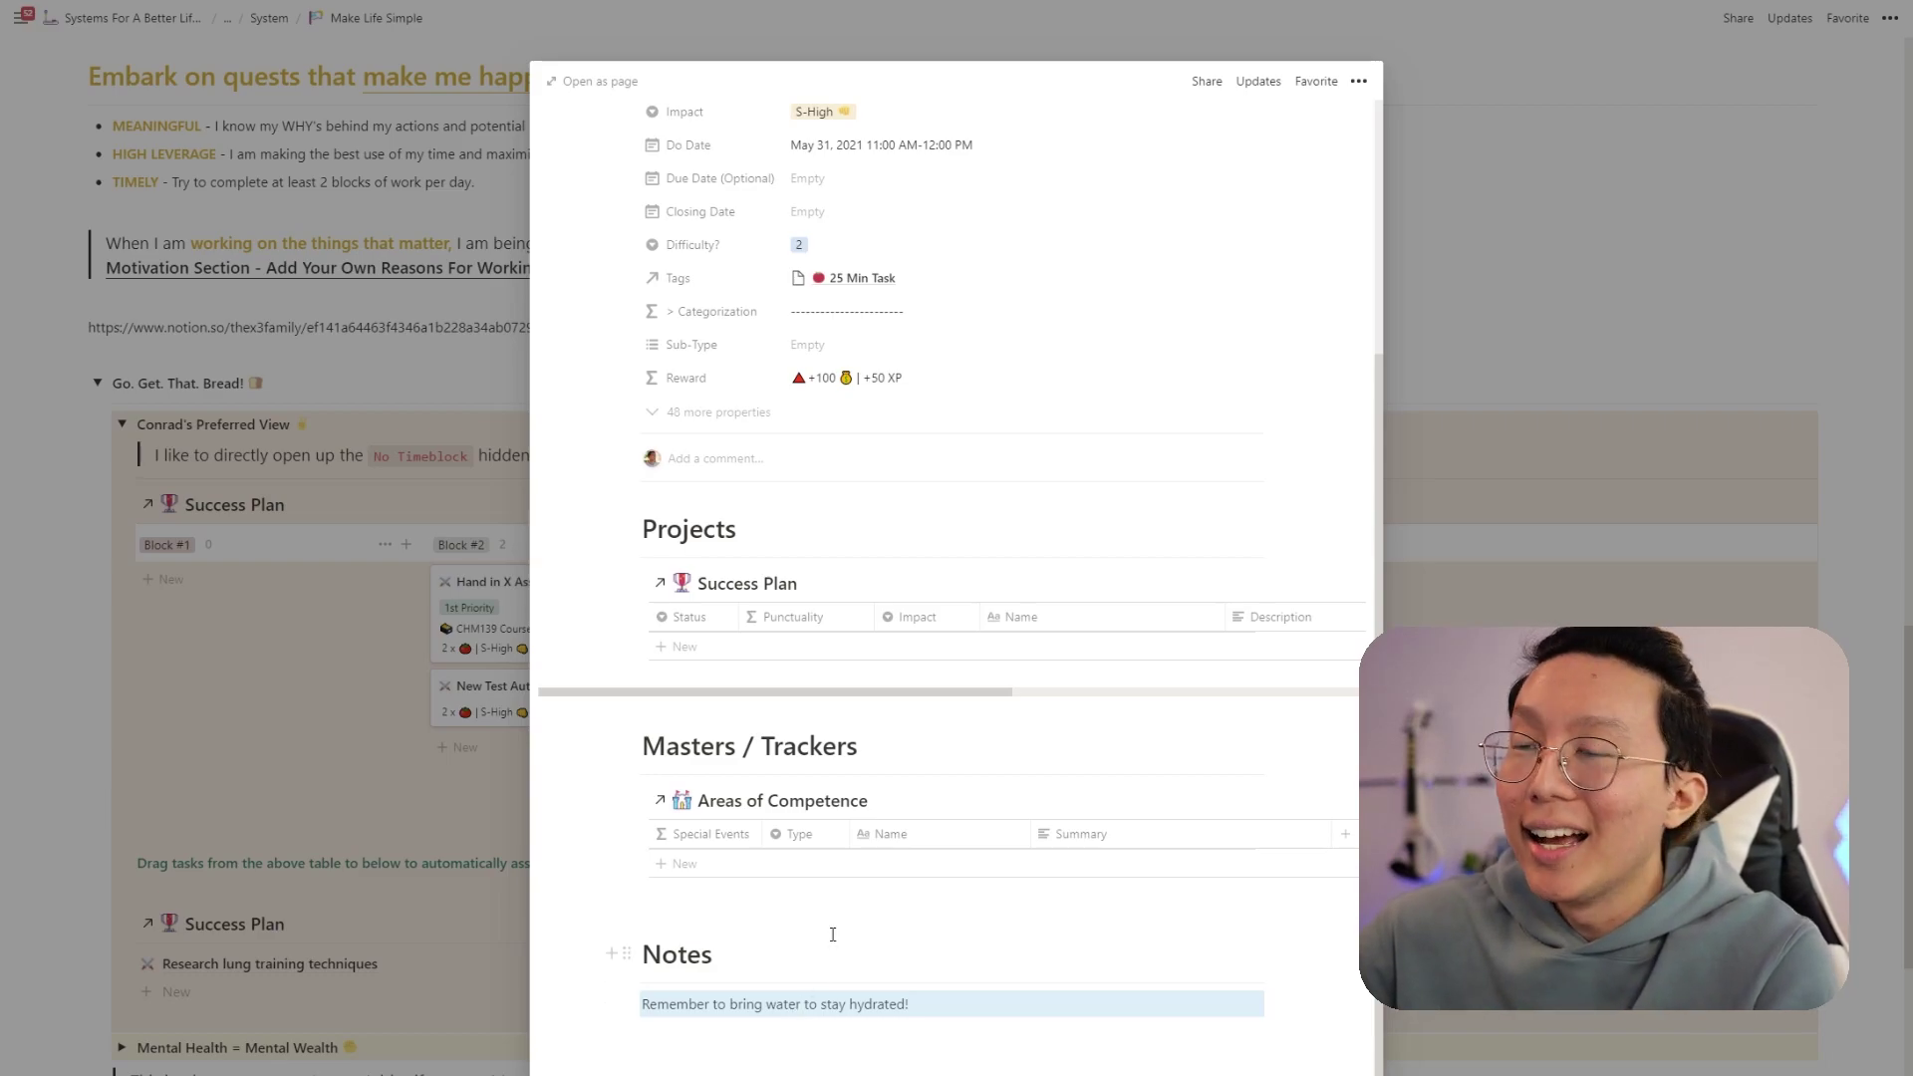
{"action": "scroll", "coordinate": [837, 926], "scroll_direction": "up", "scroll_amount": 5}
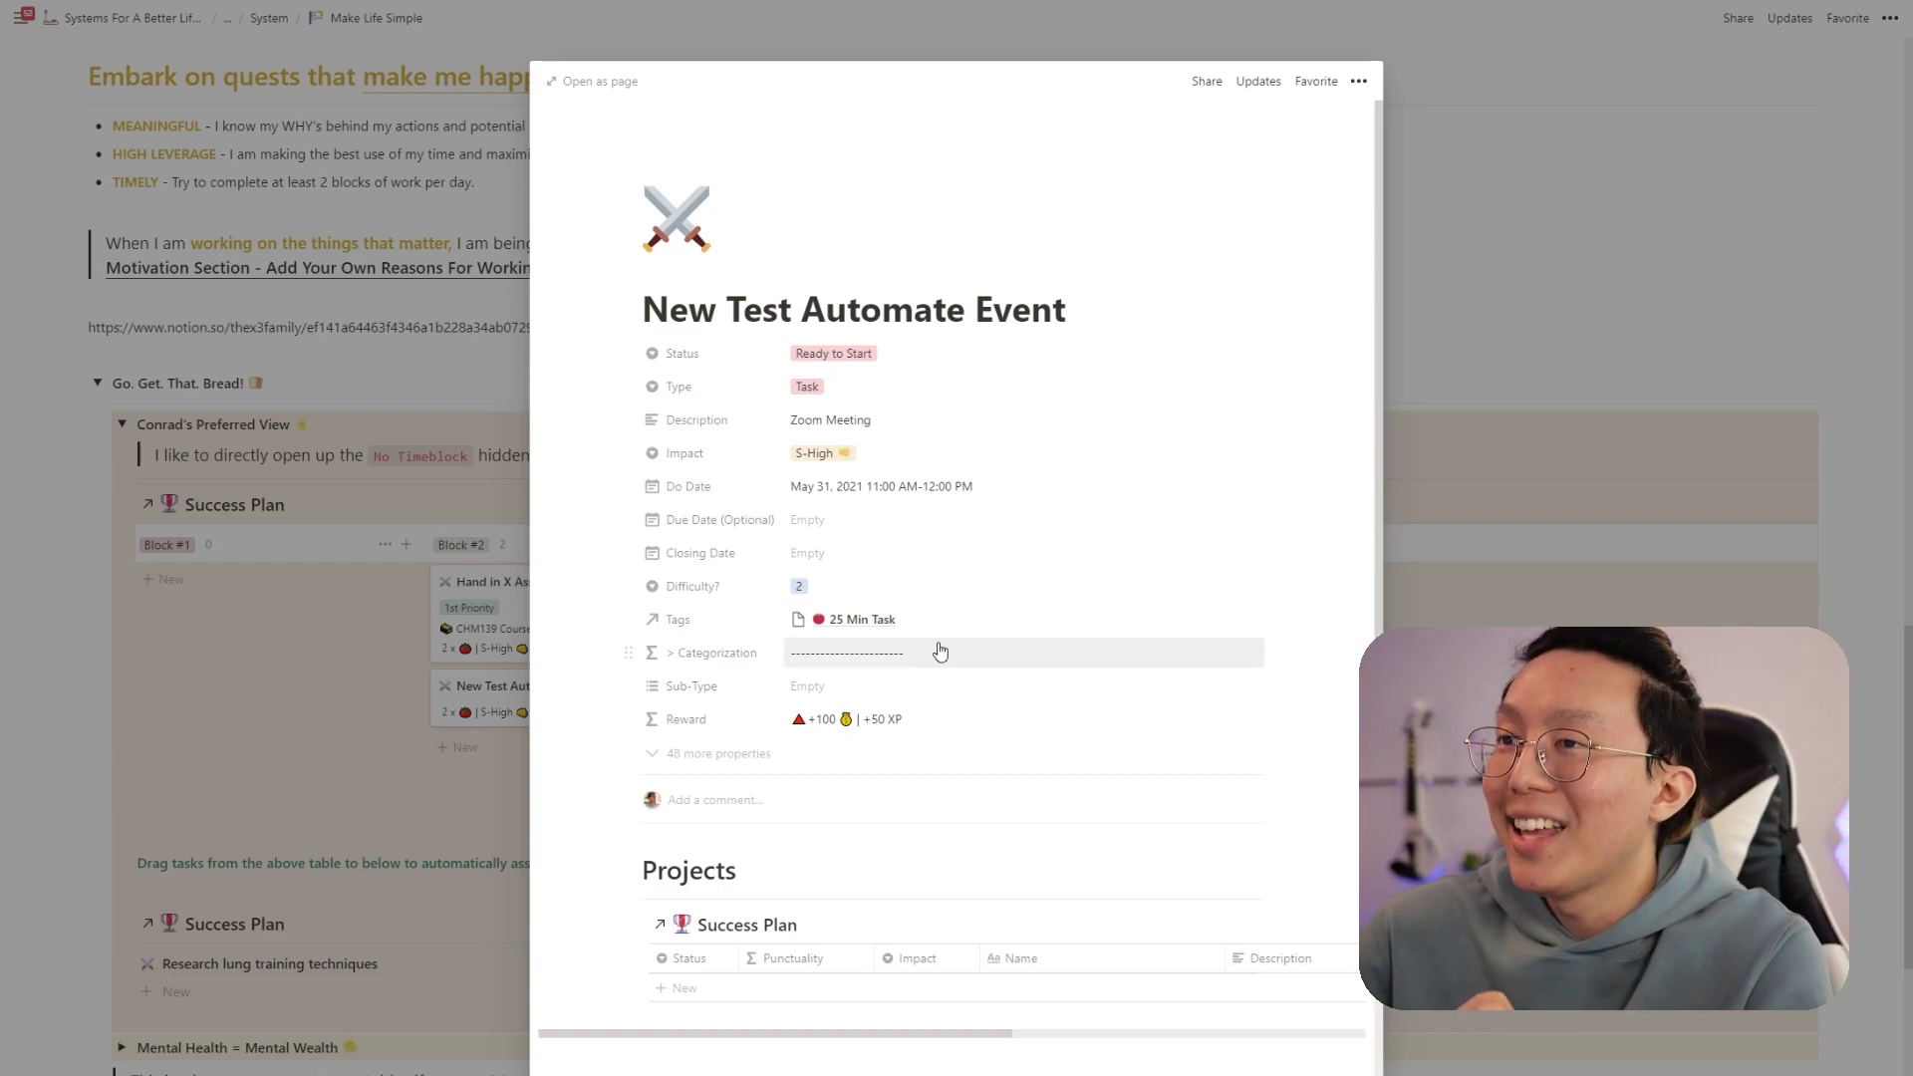
- Drag New Test Automate Event from Block #2 into the lower Success Plan list to complete it
{"action": "left_click", "coordinate": [458, 620]}
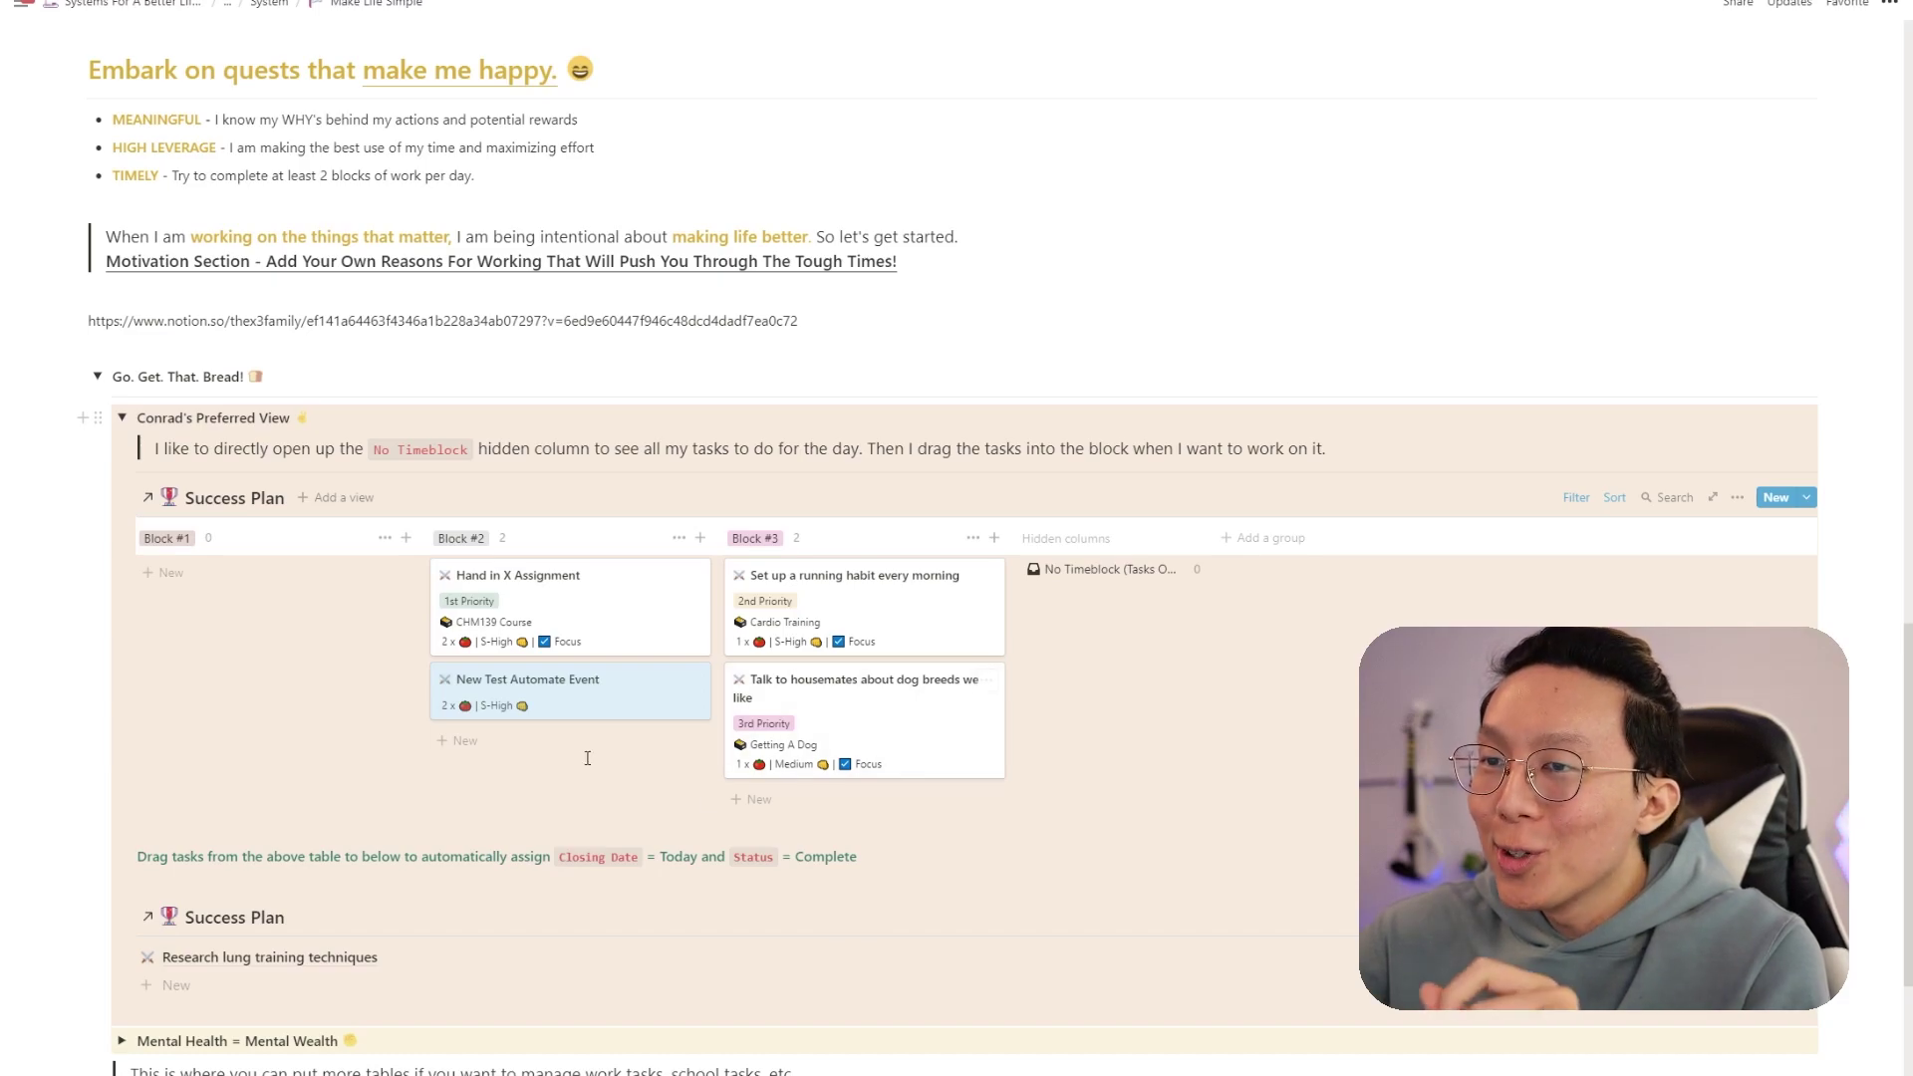
{"action": "left_click", "coordinate": [663, 709]}
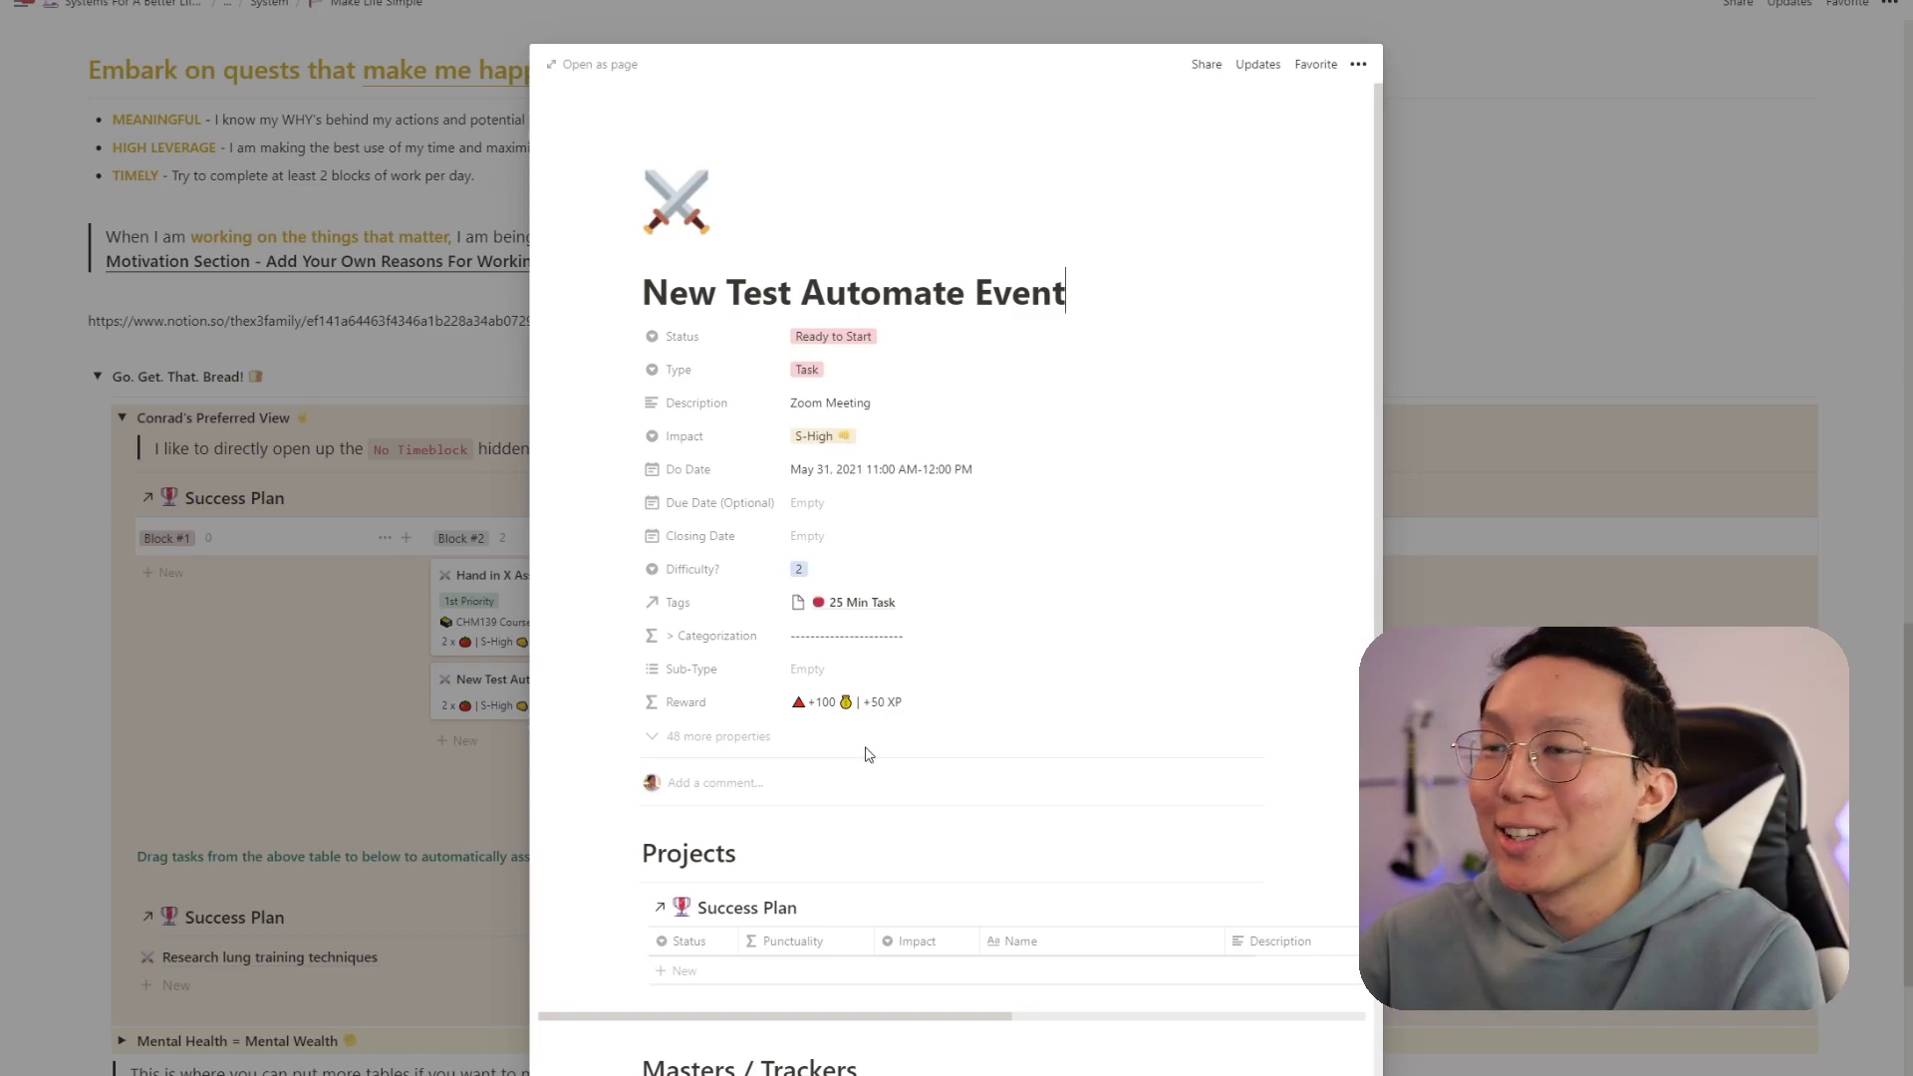
{"action": "key", "text": "Escape"}
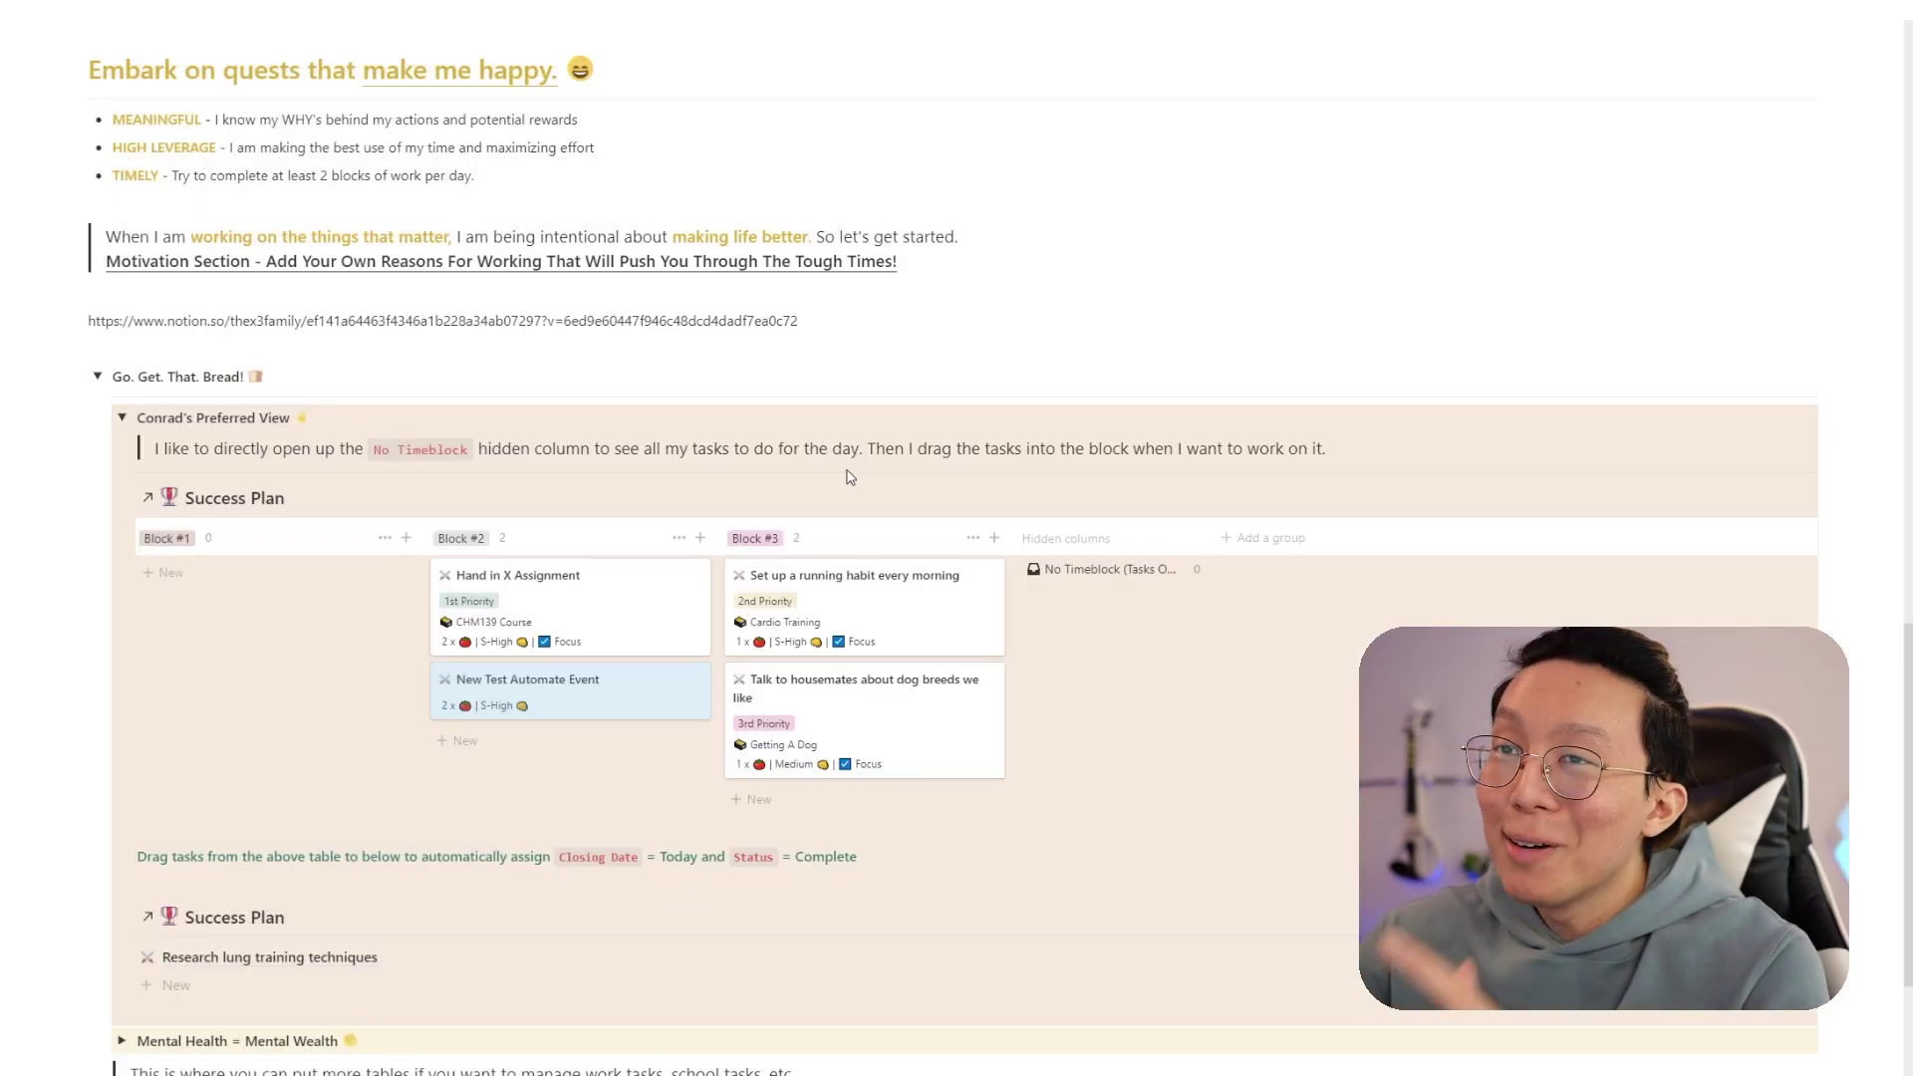
{"action": "scroll", "coordinate": [850, 477], "scroll_direction": "down", "scroll_amount": 5}
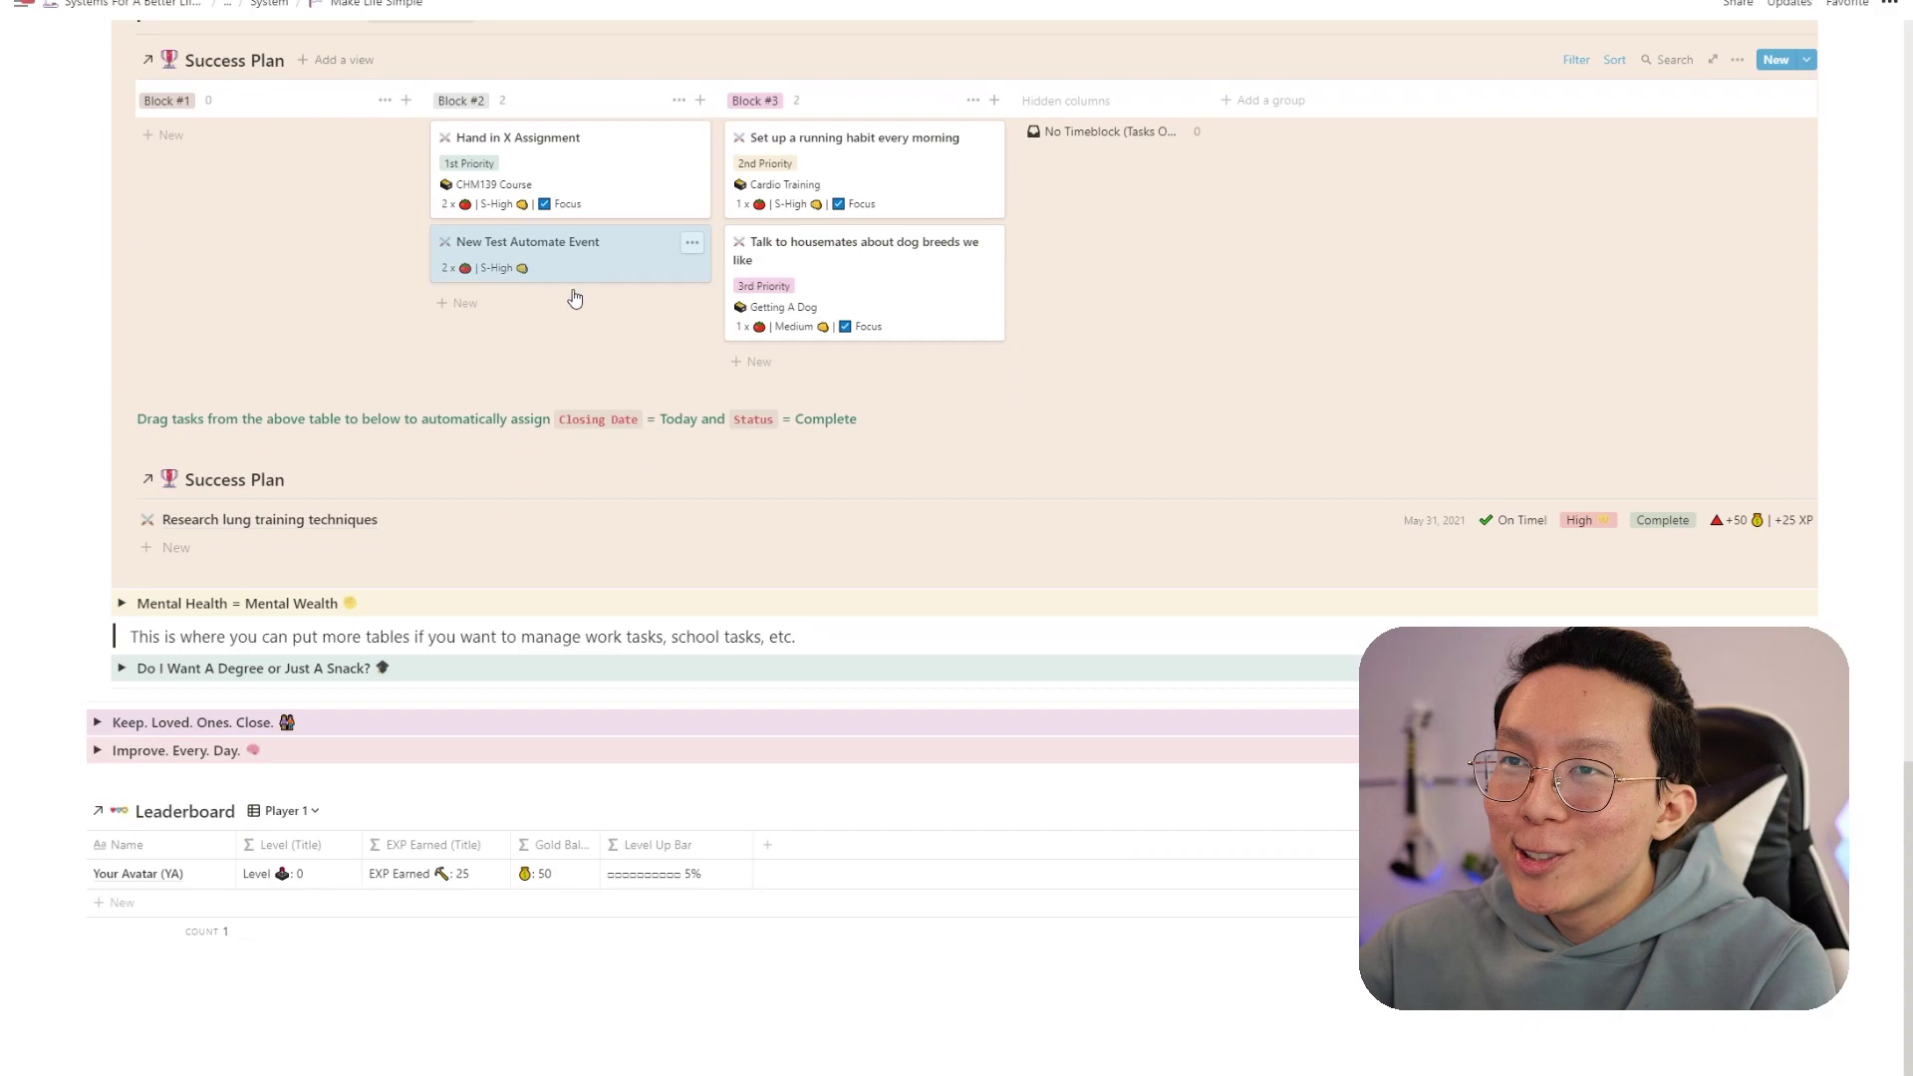
{"action": "left_click_drag", "start_coordinate": [570, 279], "coordinate": [636, 530]}
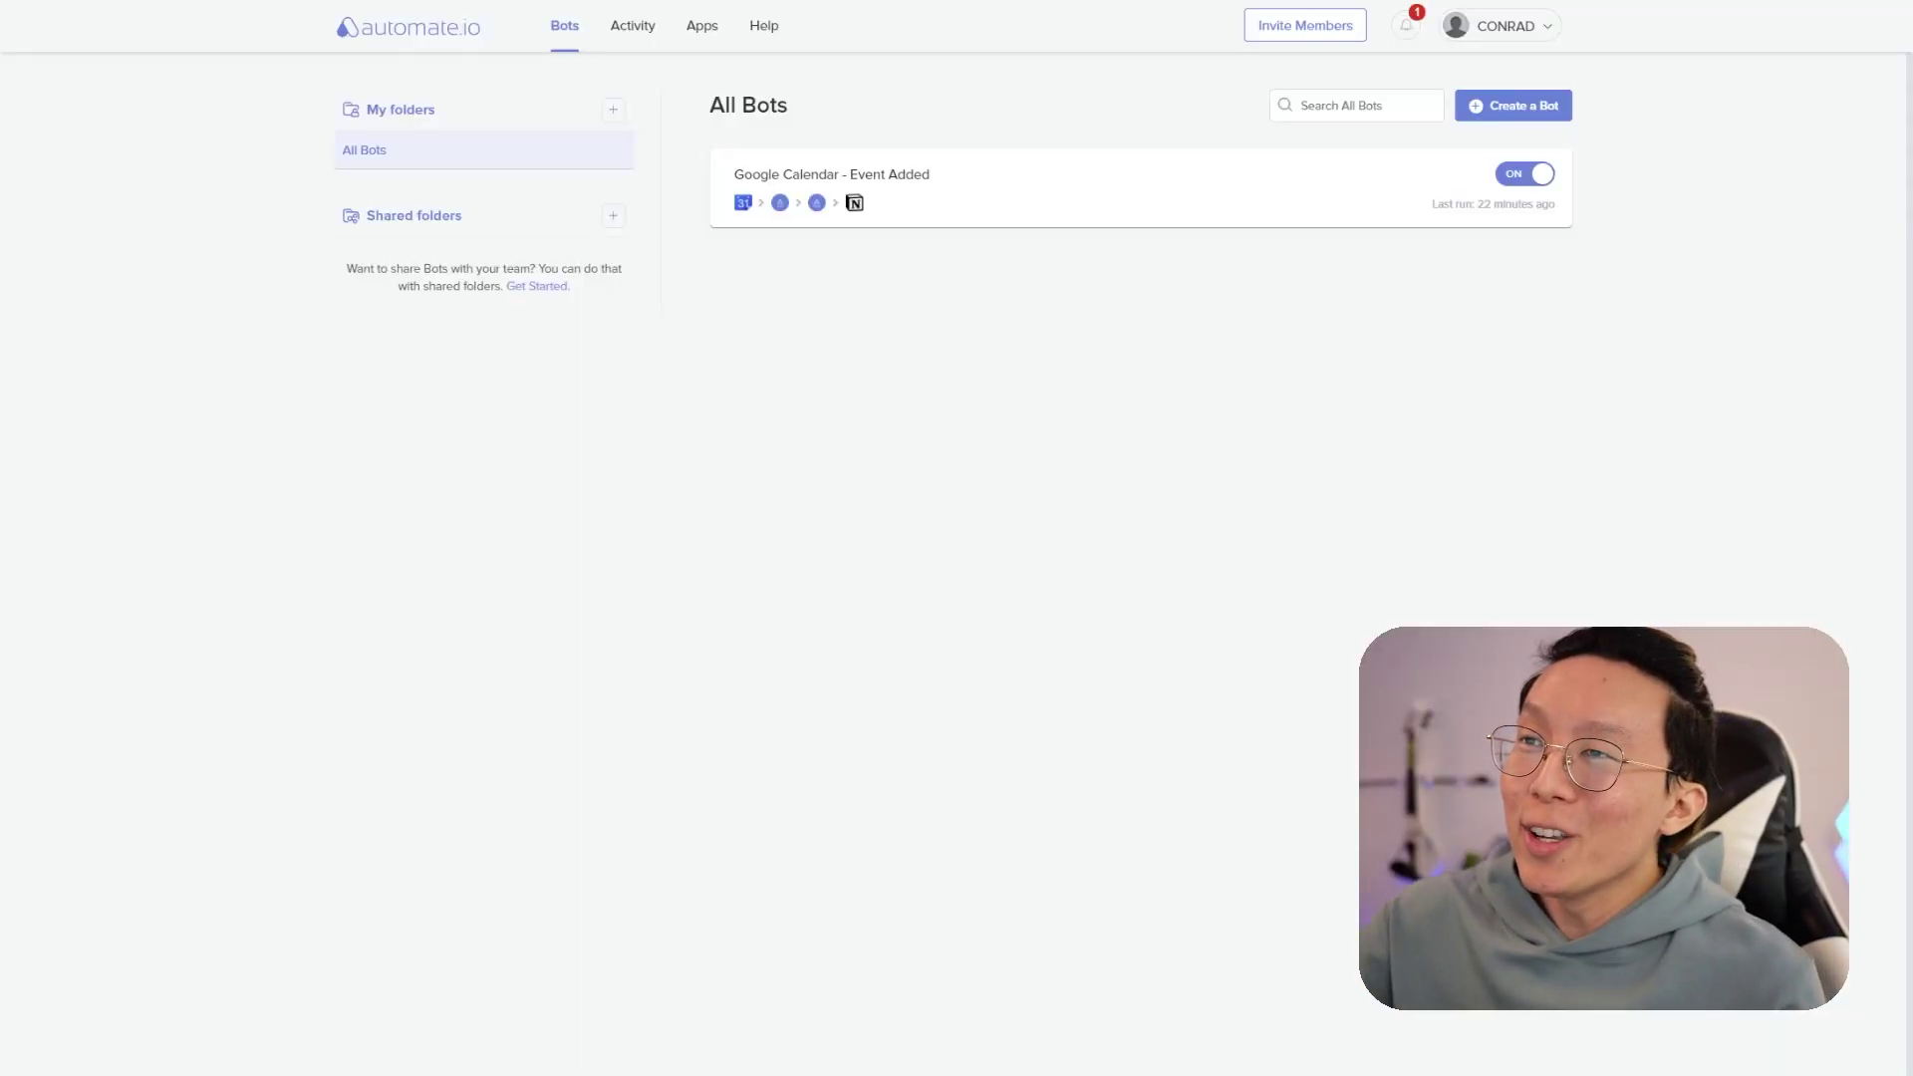
- Create a new bot with Email > New Email as the trigger
{"action": "left_click", "coordinate": [1570, 100]}
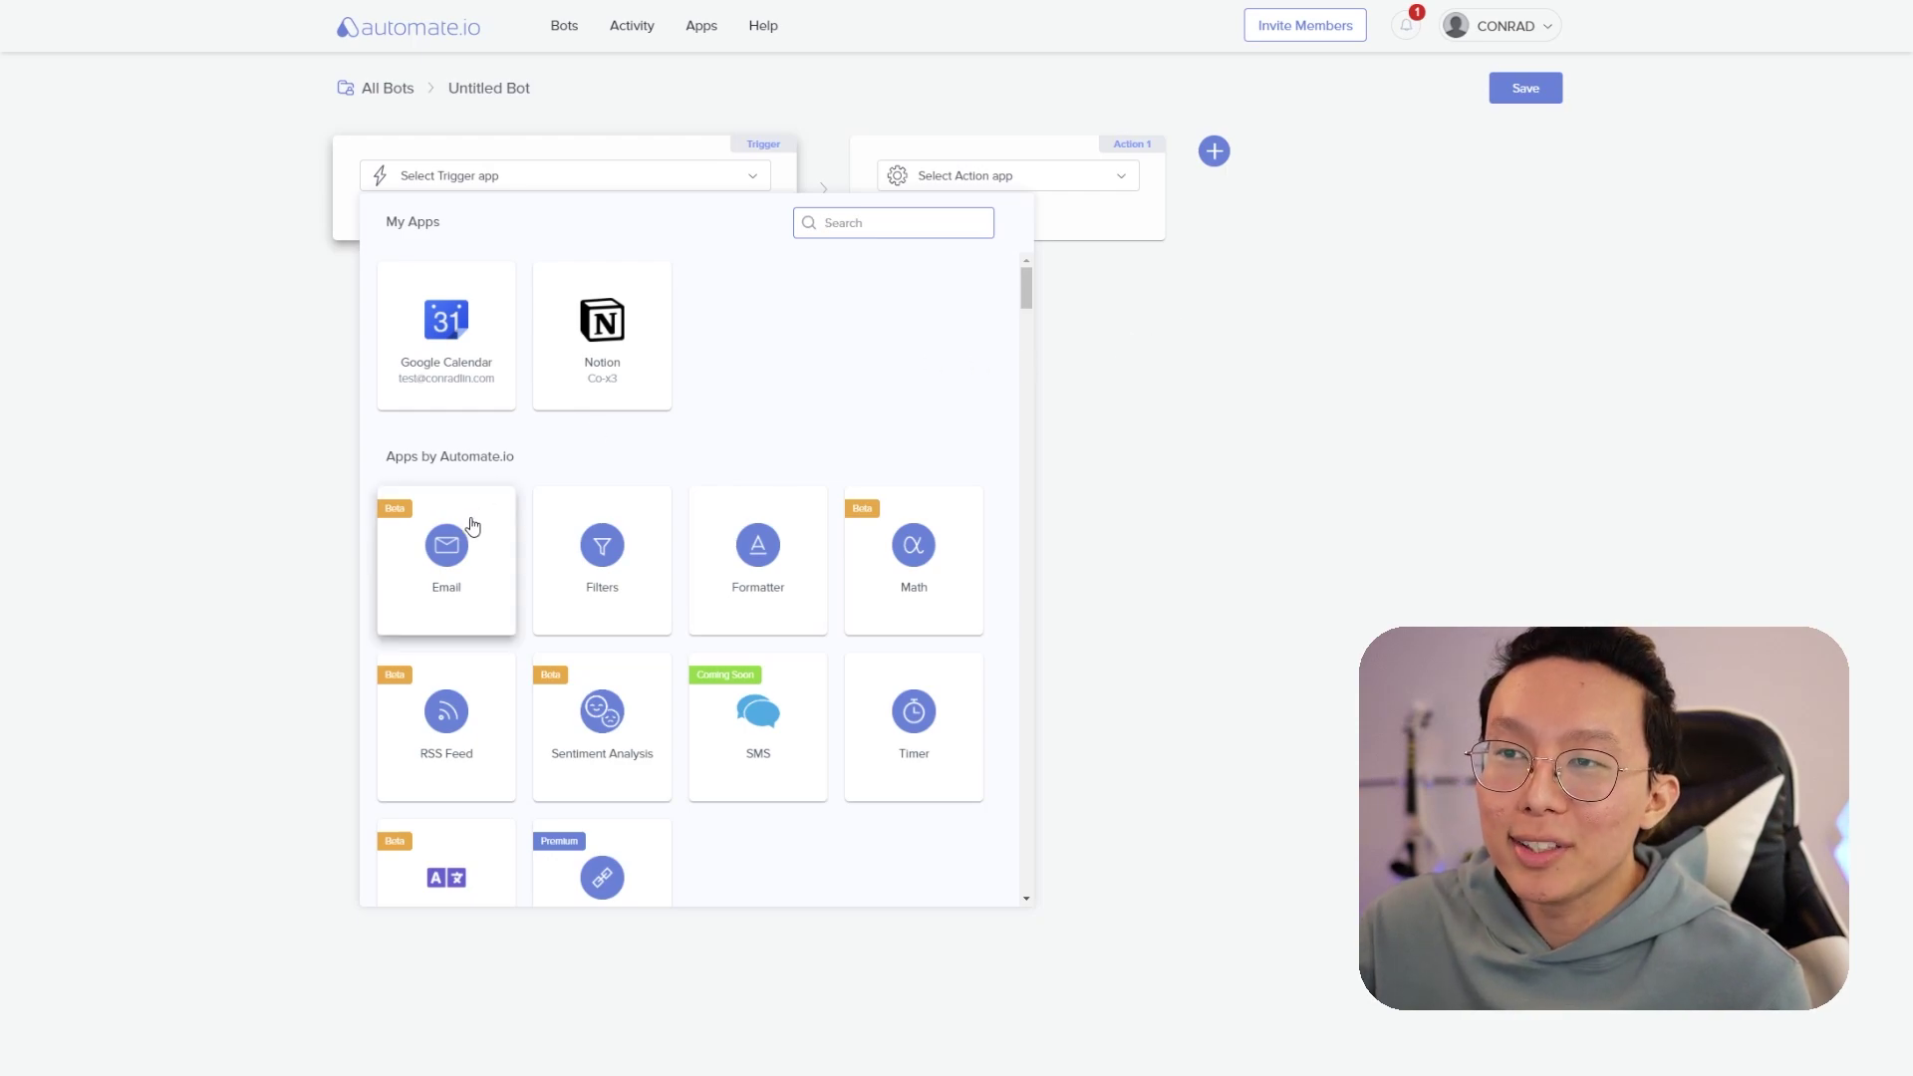
{"action": "left_click", "coordinate": [473, 527]}
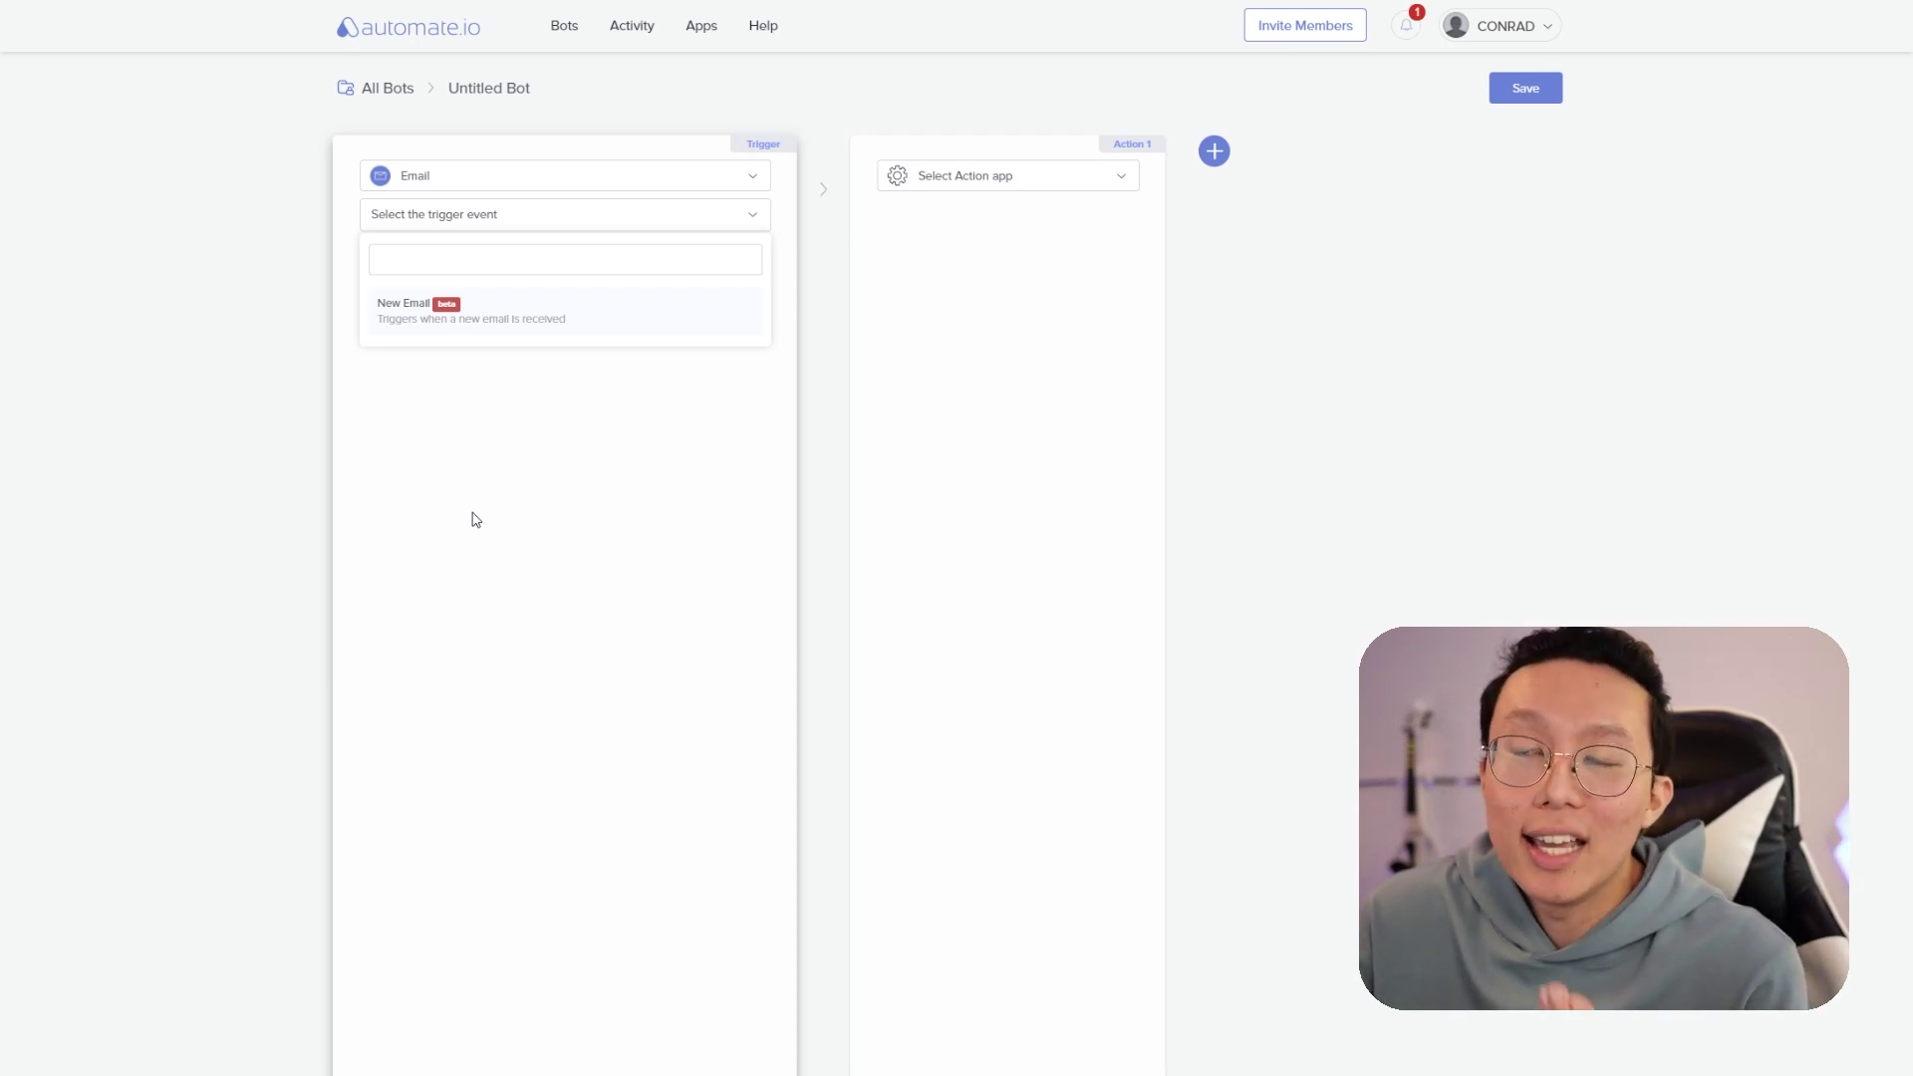
{"action": "left_click", "coordinate": [559, 315]}
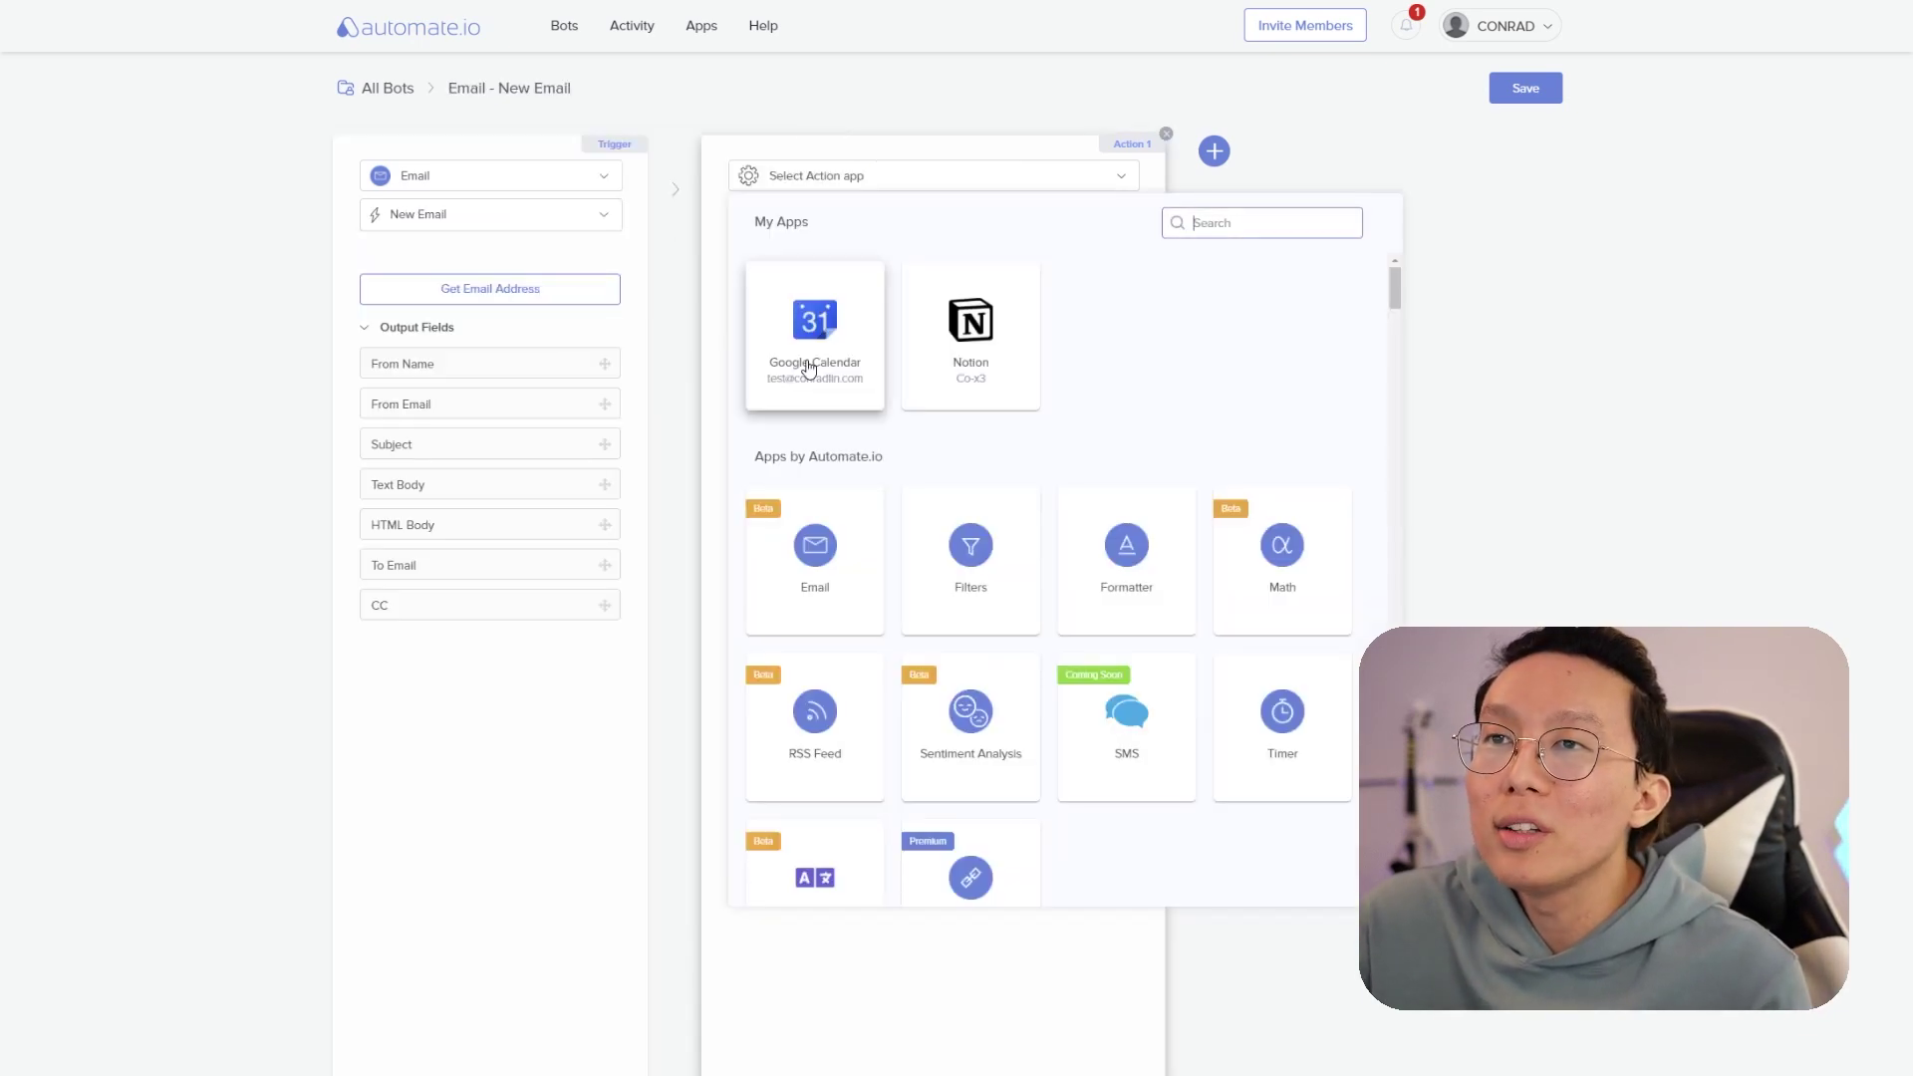
- Set the action to Notion Add Database Item, with Database as a custom value
{"action": "left_click", "coordinate": [945, 381]}
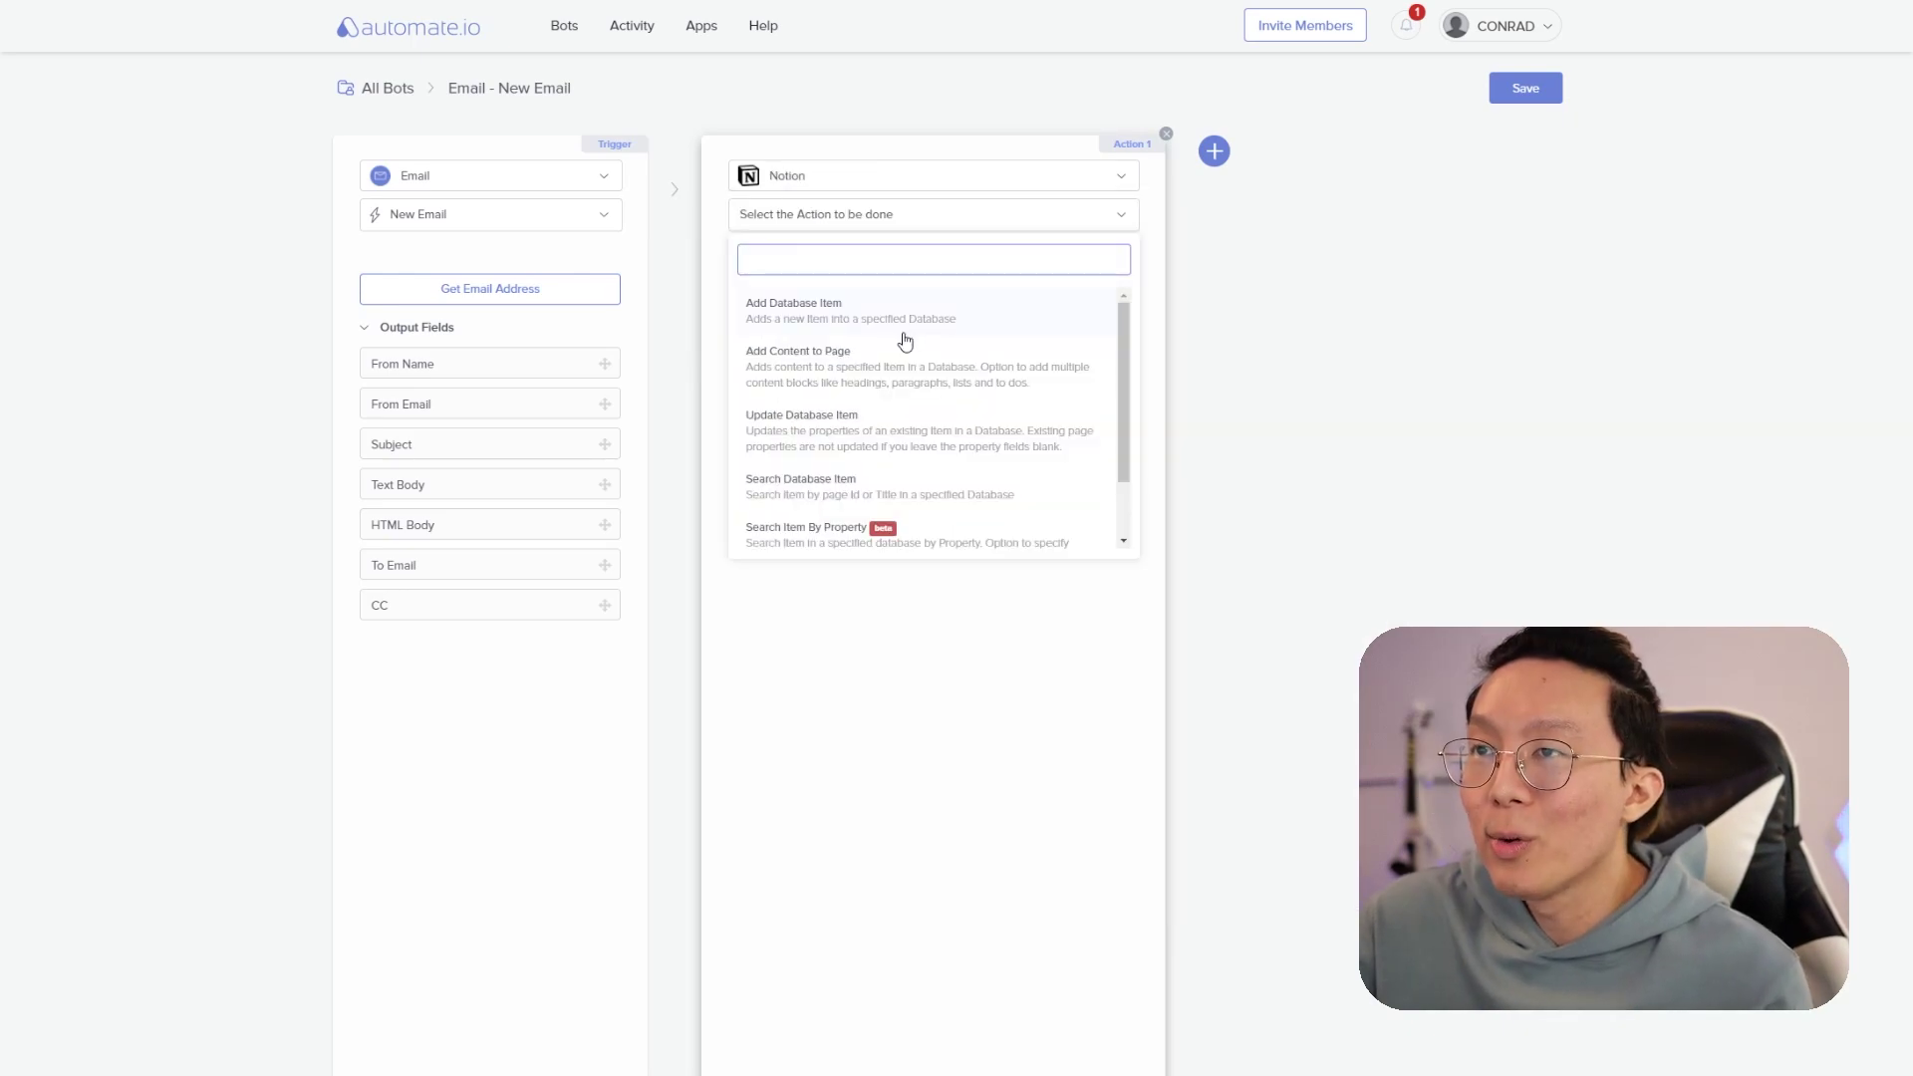
{"action": "left_click", "coordinate": [904, 338]}
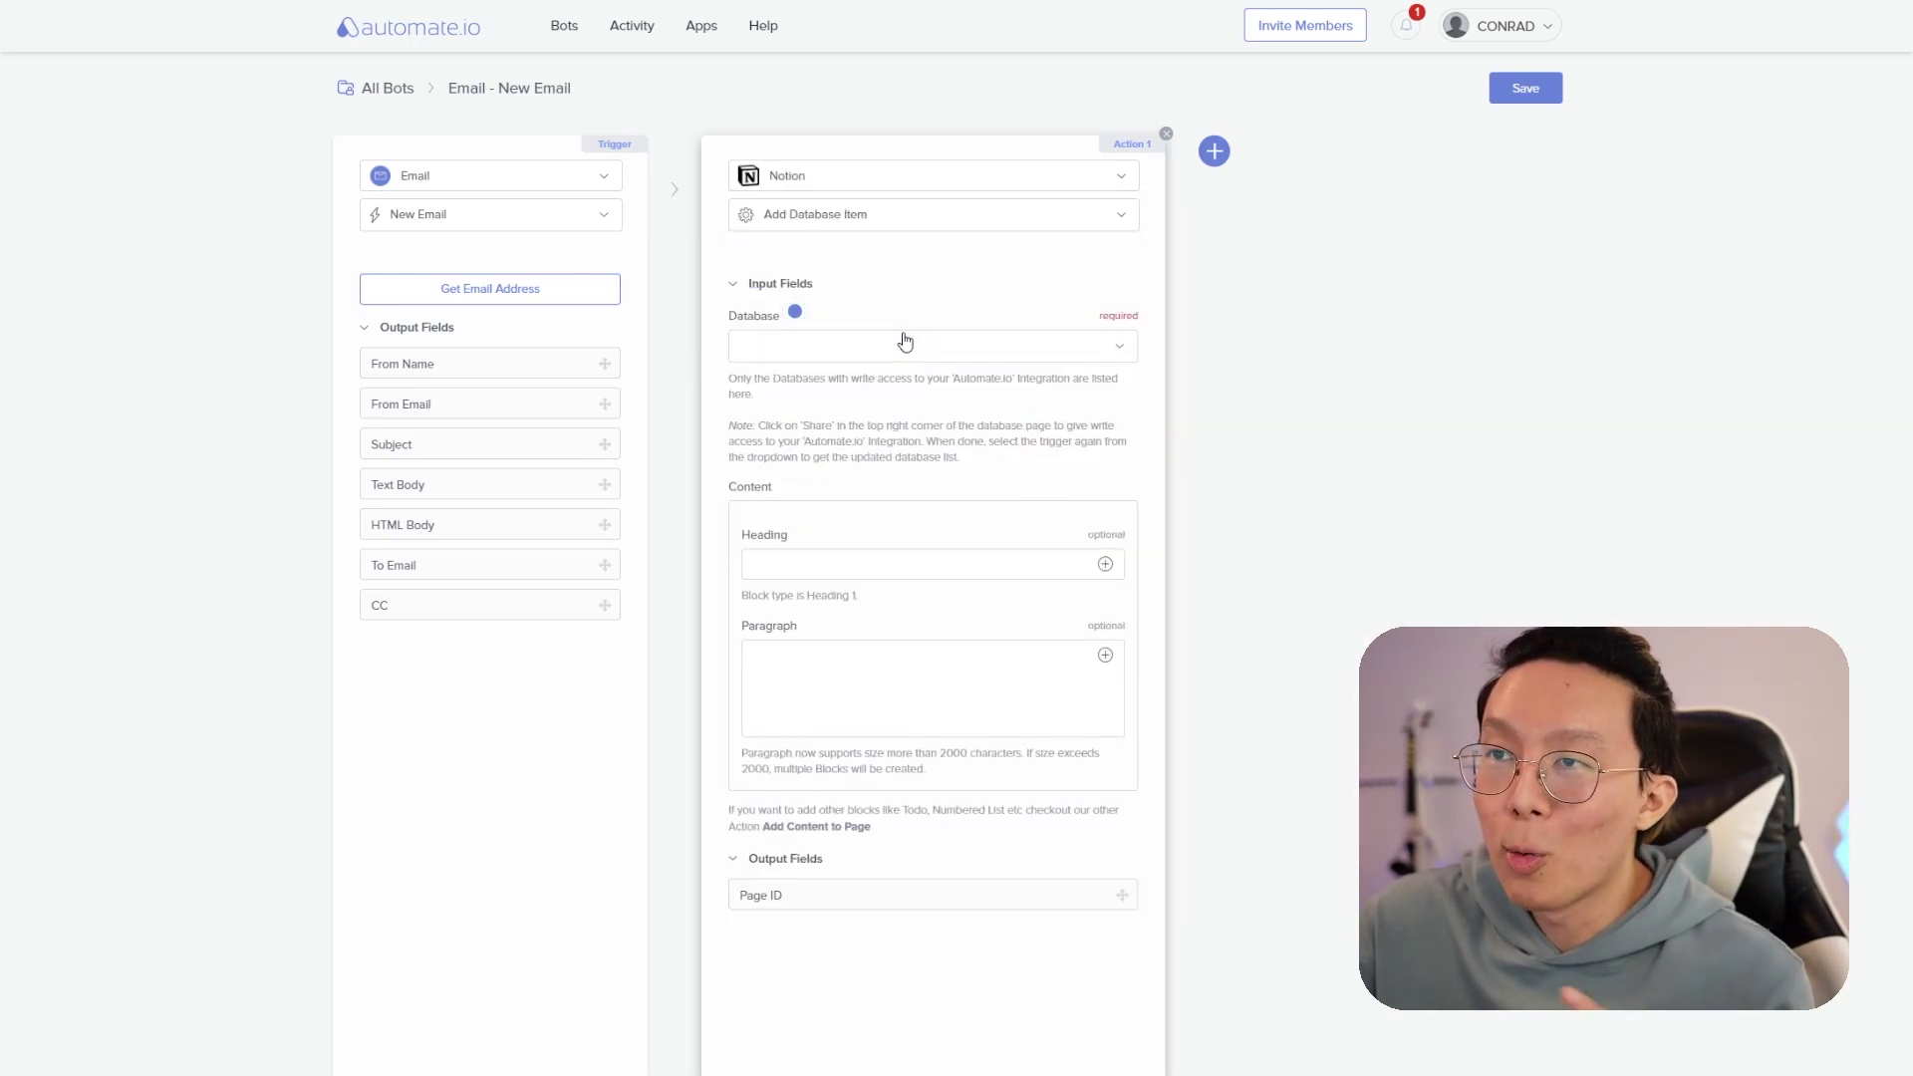
{"action": "left_click", "coordinate": [914, 357]}
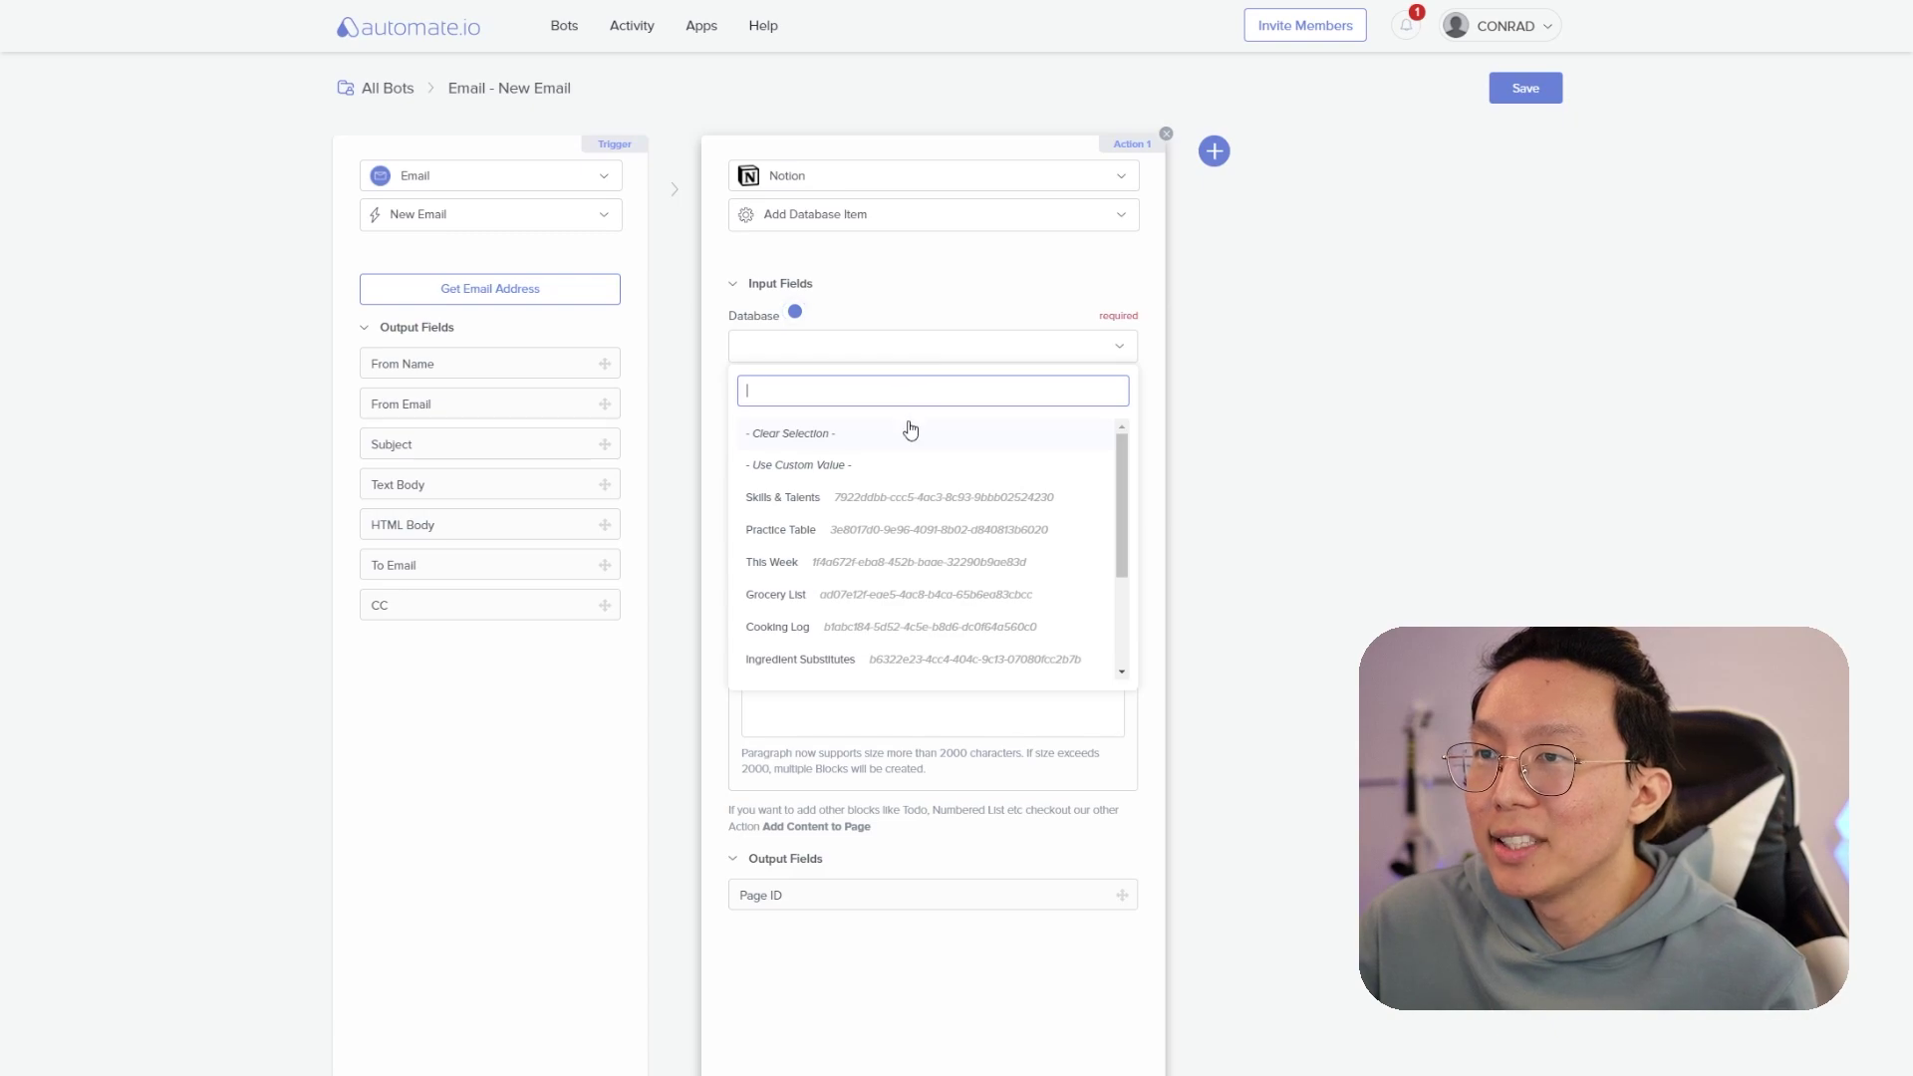
{"action": "left_click", "coordinate": [908, 464]}
{"action": "left_click", "coordinate": [889, 512]}
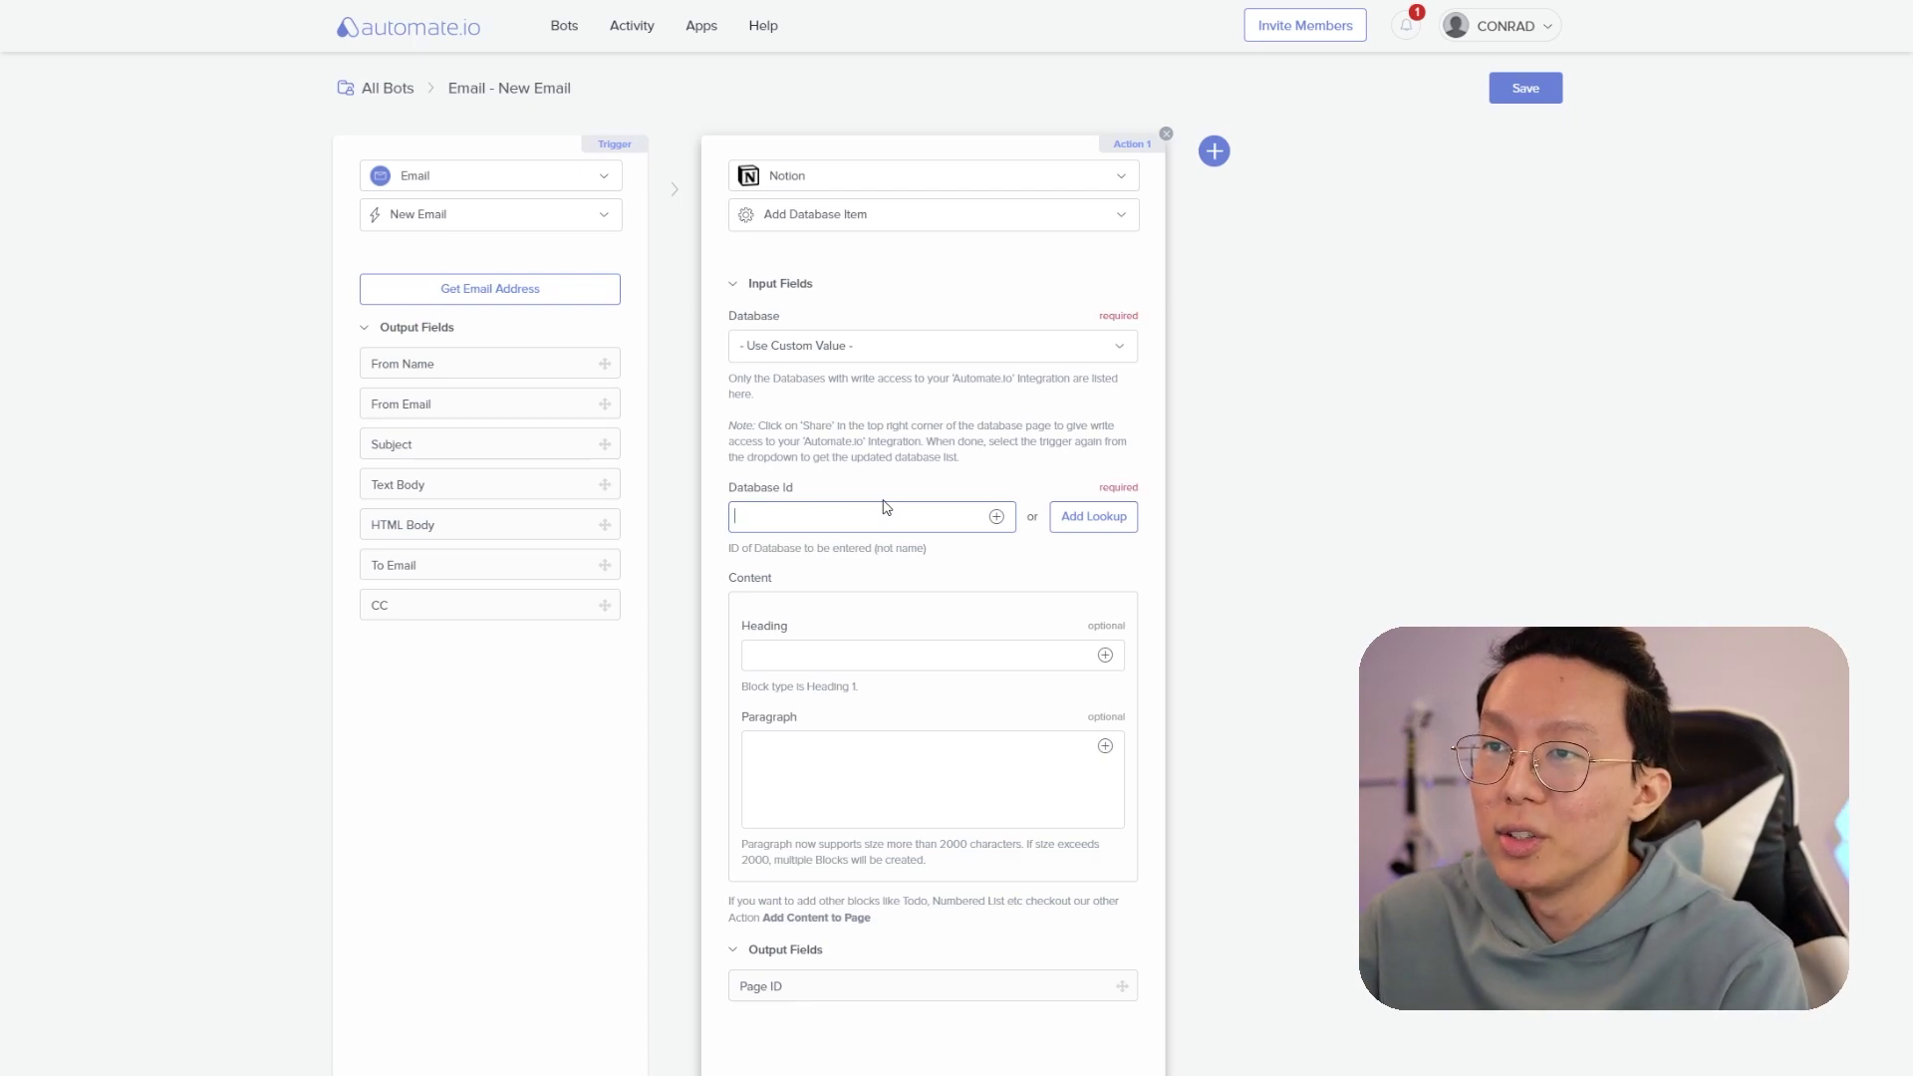
- Copy the link to the Inbox database from the Make Life Simple page
{"action": "key", "text": "alt+Tab"}
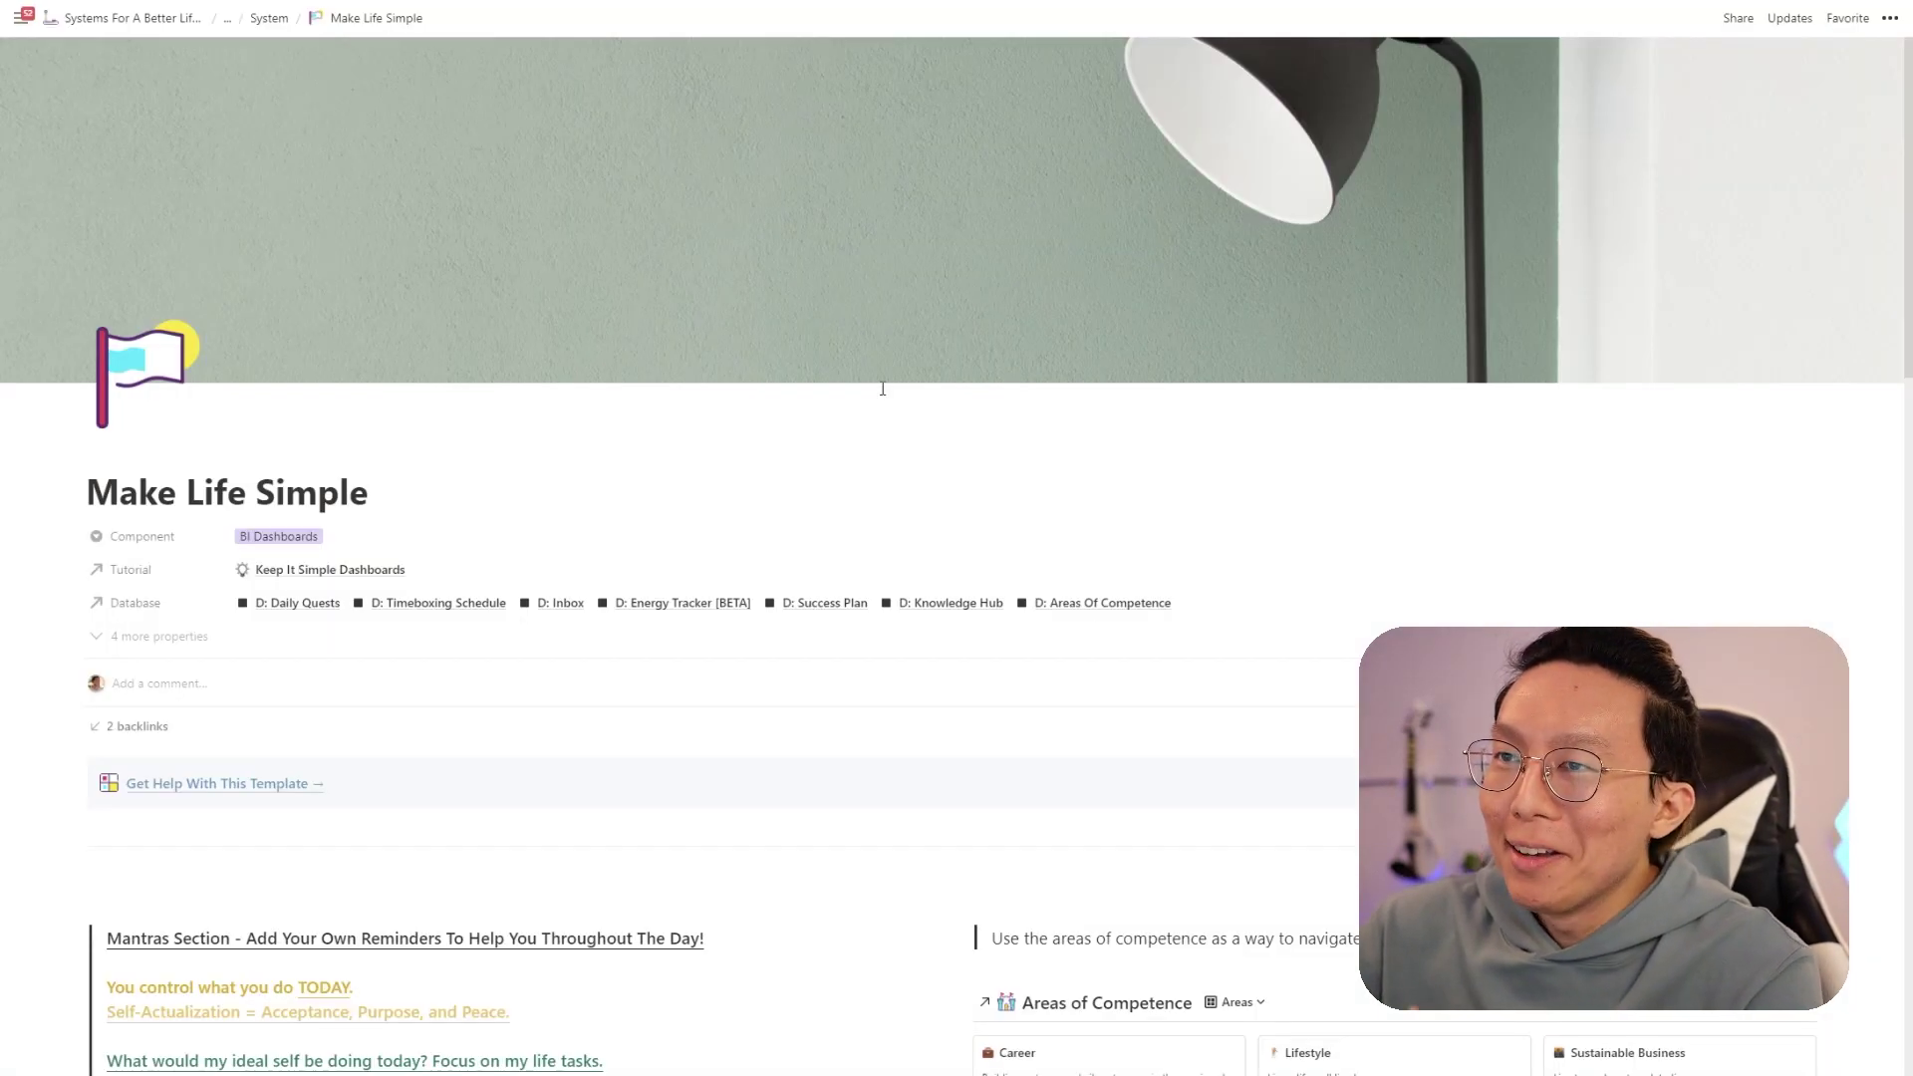
{"action": "scroll", "coordinate": [882, 389], "scroll_direction": "down", "scroll_amount": 10}
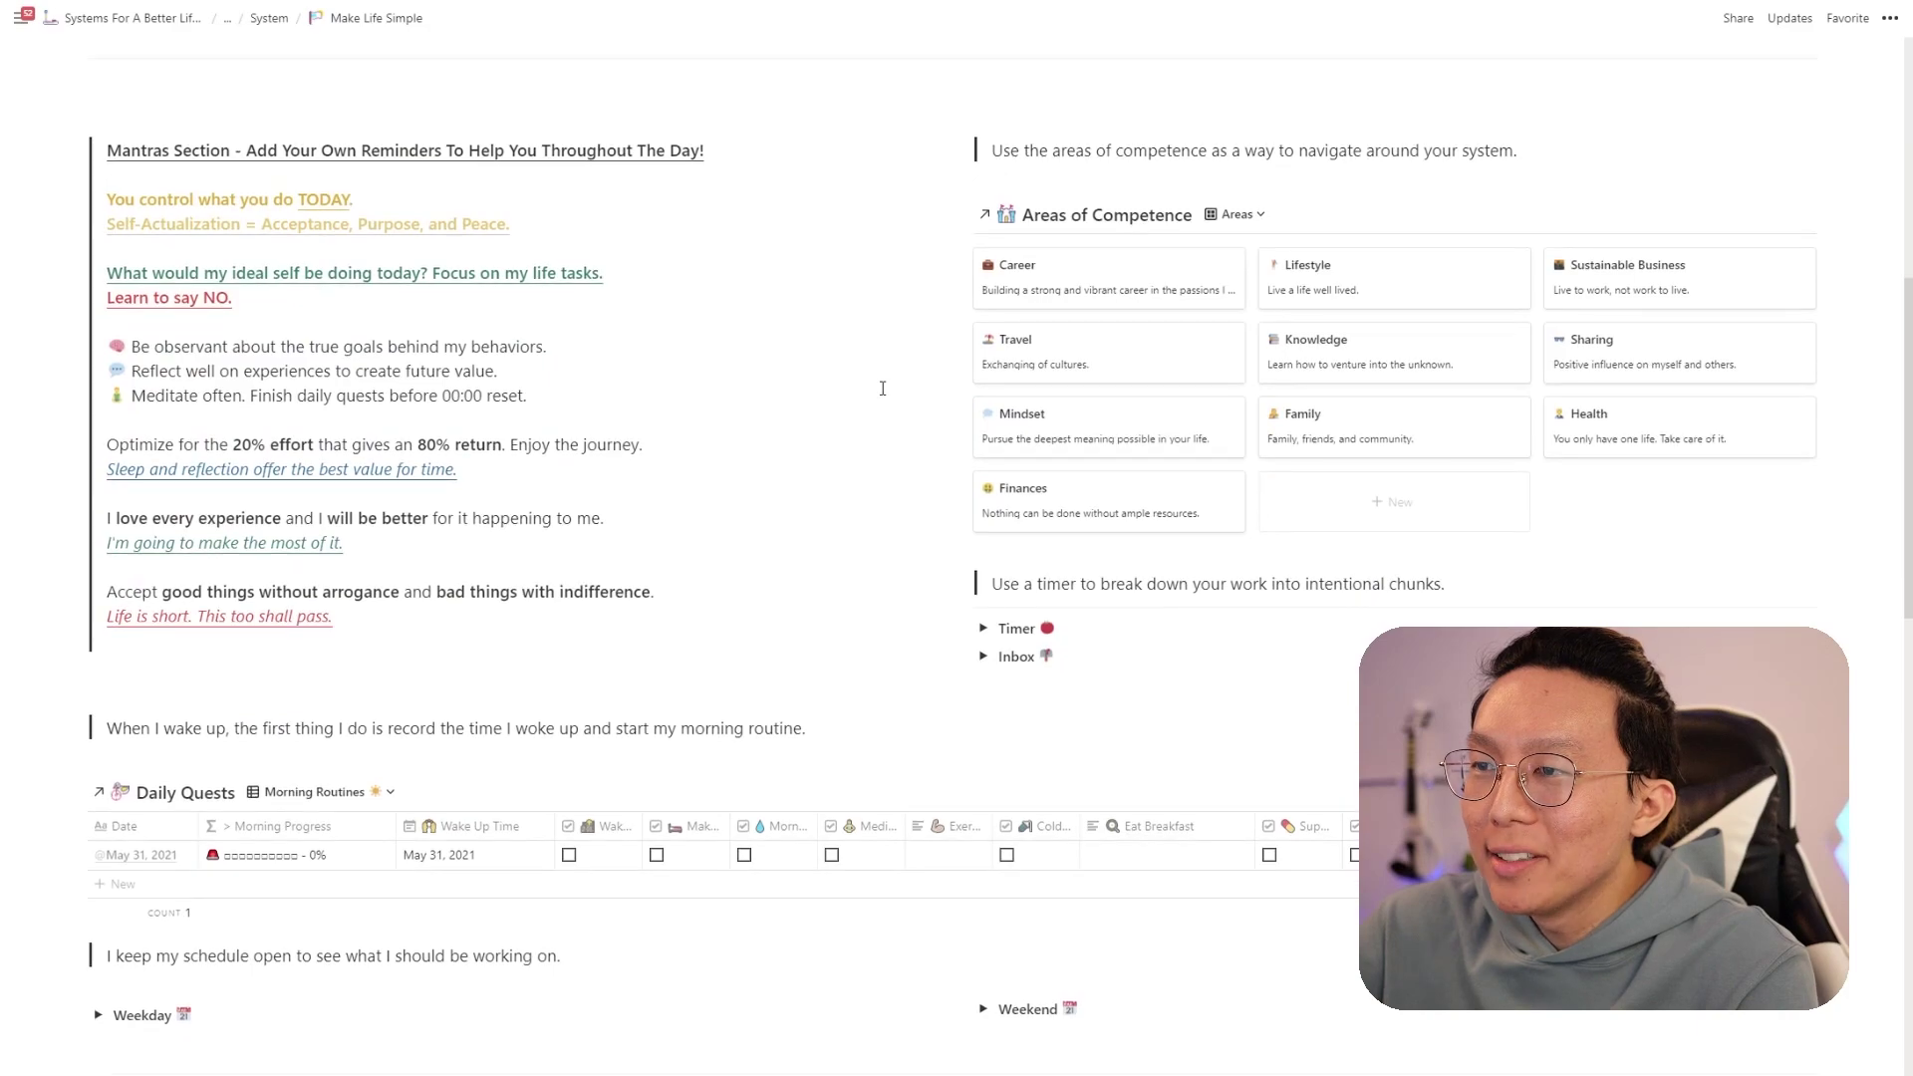
{"action": "left_click", "coordinate": [984, 482]}
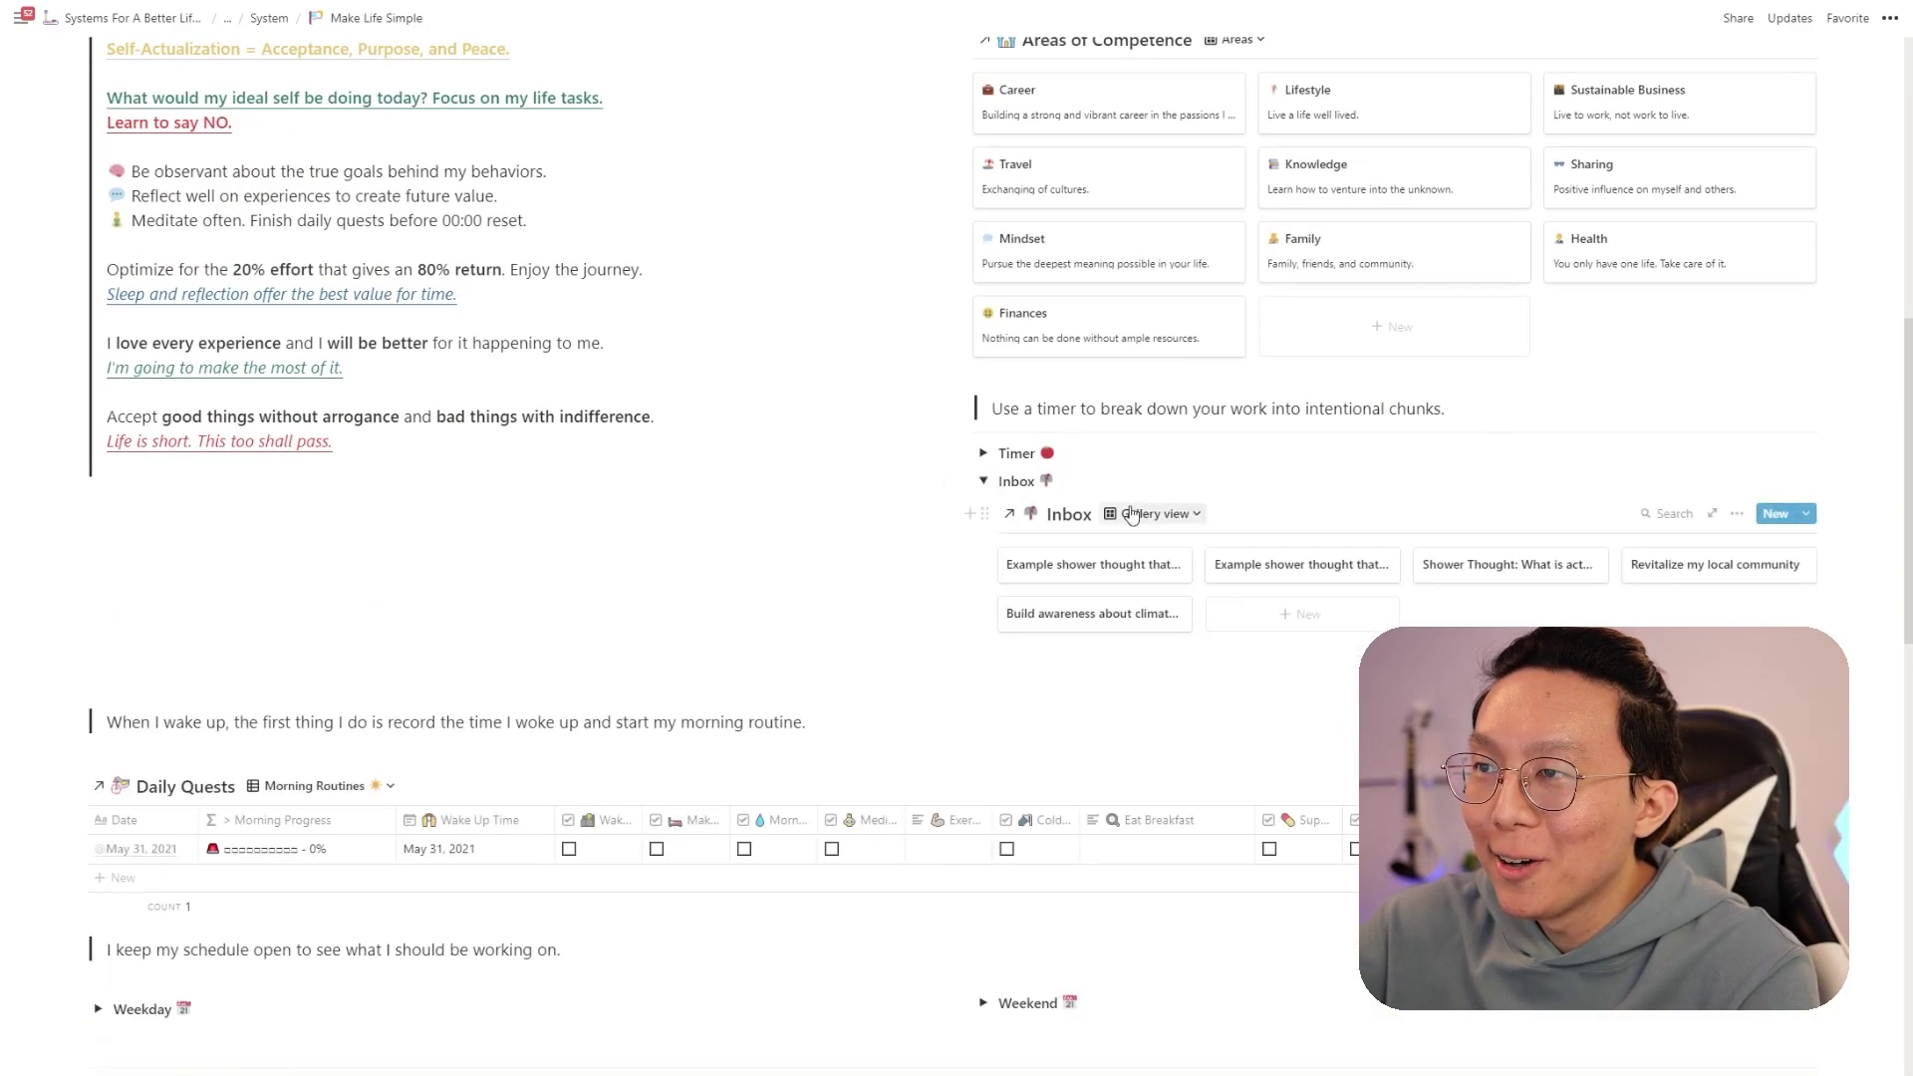
{"action": "scroll", "coordinate": [1131, 506], "scroll_direction": "down", "scroll_amount": 2}
{"action": "scroll", "coordinate": [1131, 506], "scroll_direction": "down", "scroll_amount": 1}
{"action": "scroll", "coordinate": [1131, 506], "scroll_direction": "down", "scroll_amount": 1}
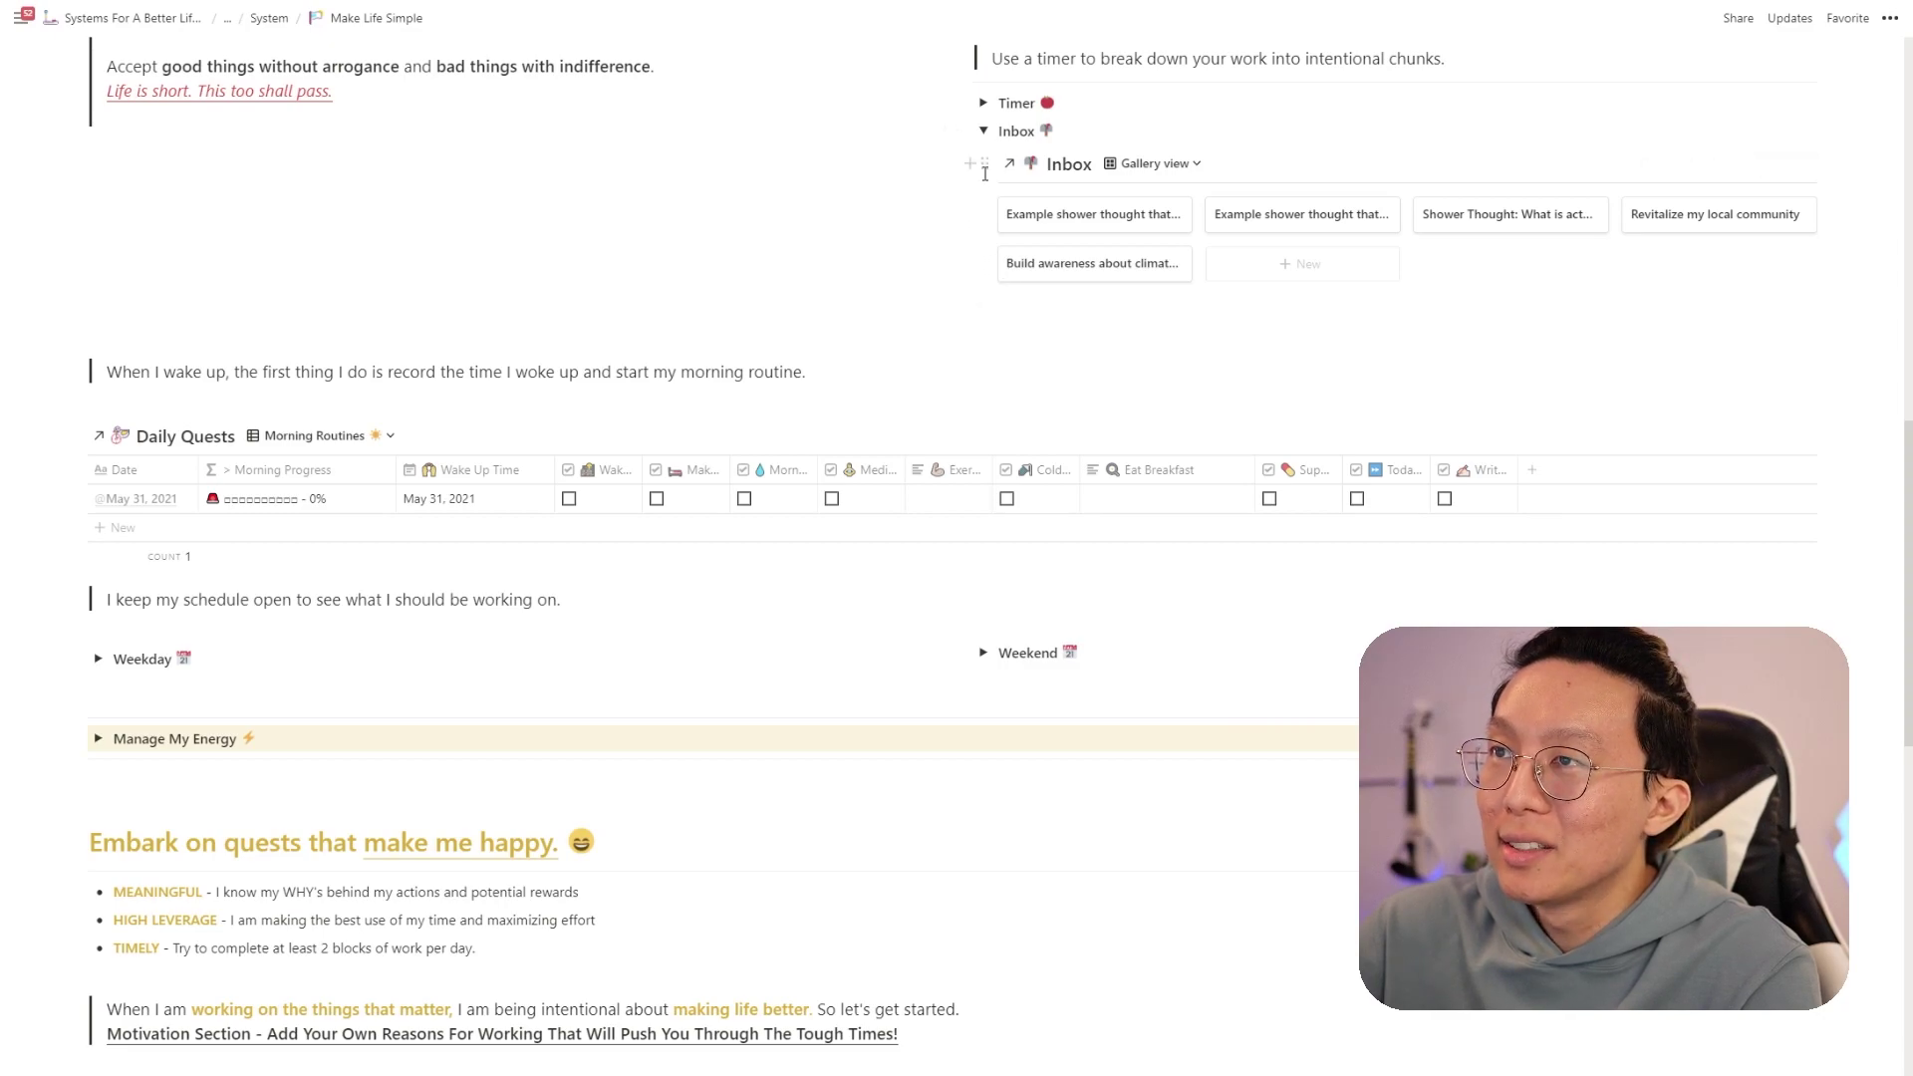
{"action": "left_click", "coordinate": [986, 168]}
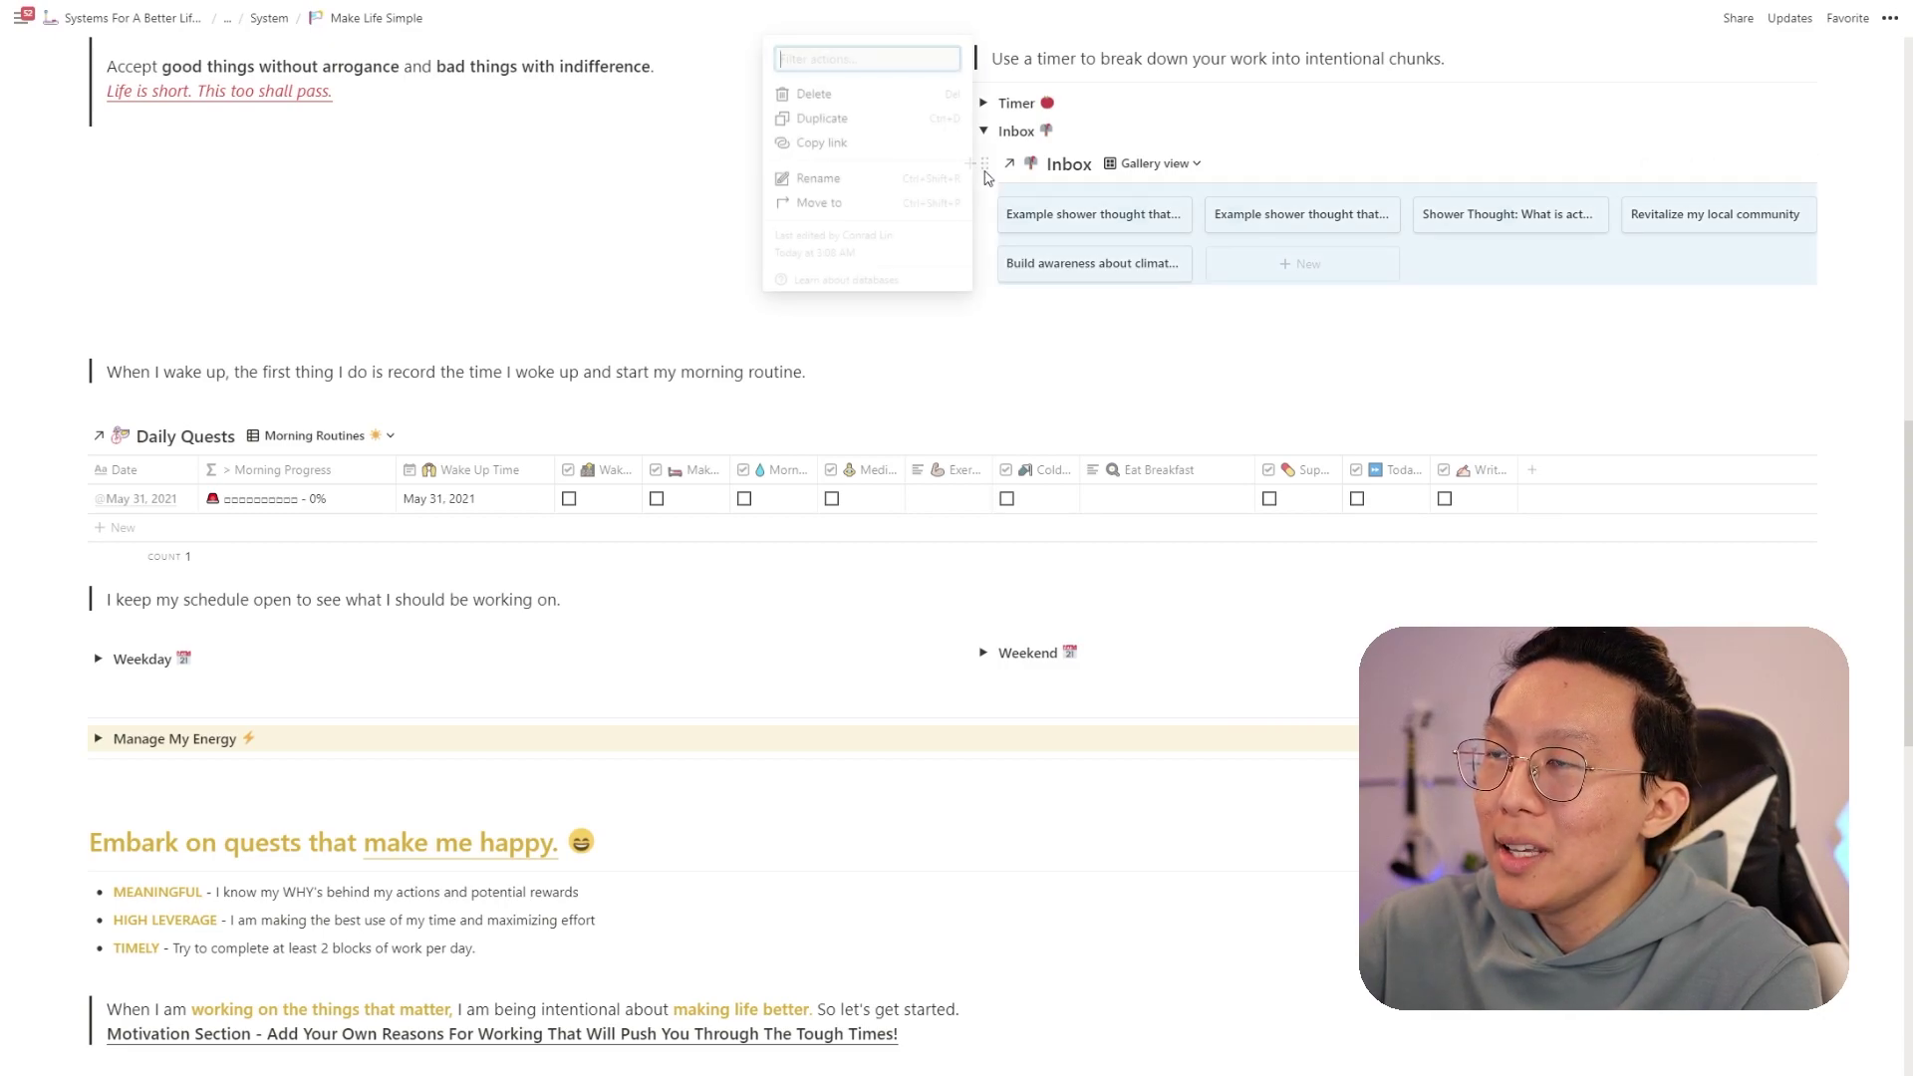
{"action": "left_click", "coordinate": [896, 147]}
{"action": "left_click", "coordinate": [454, 167]}
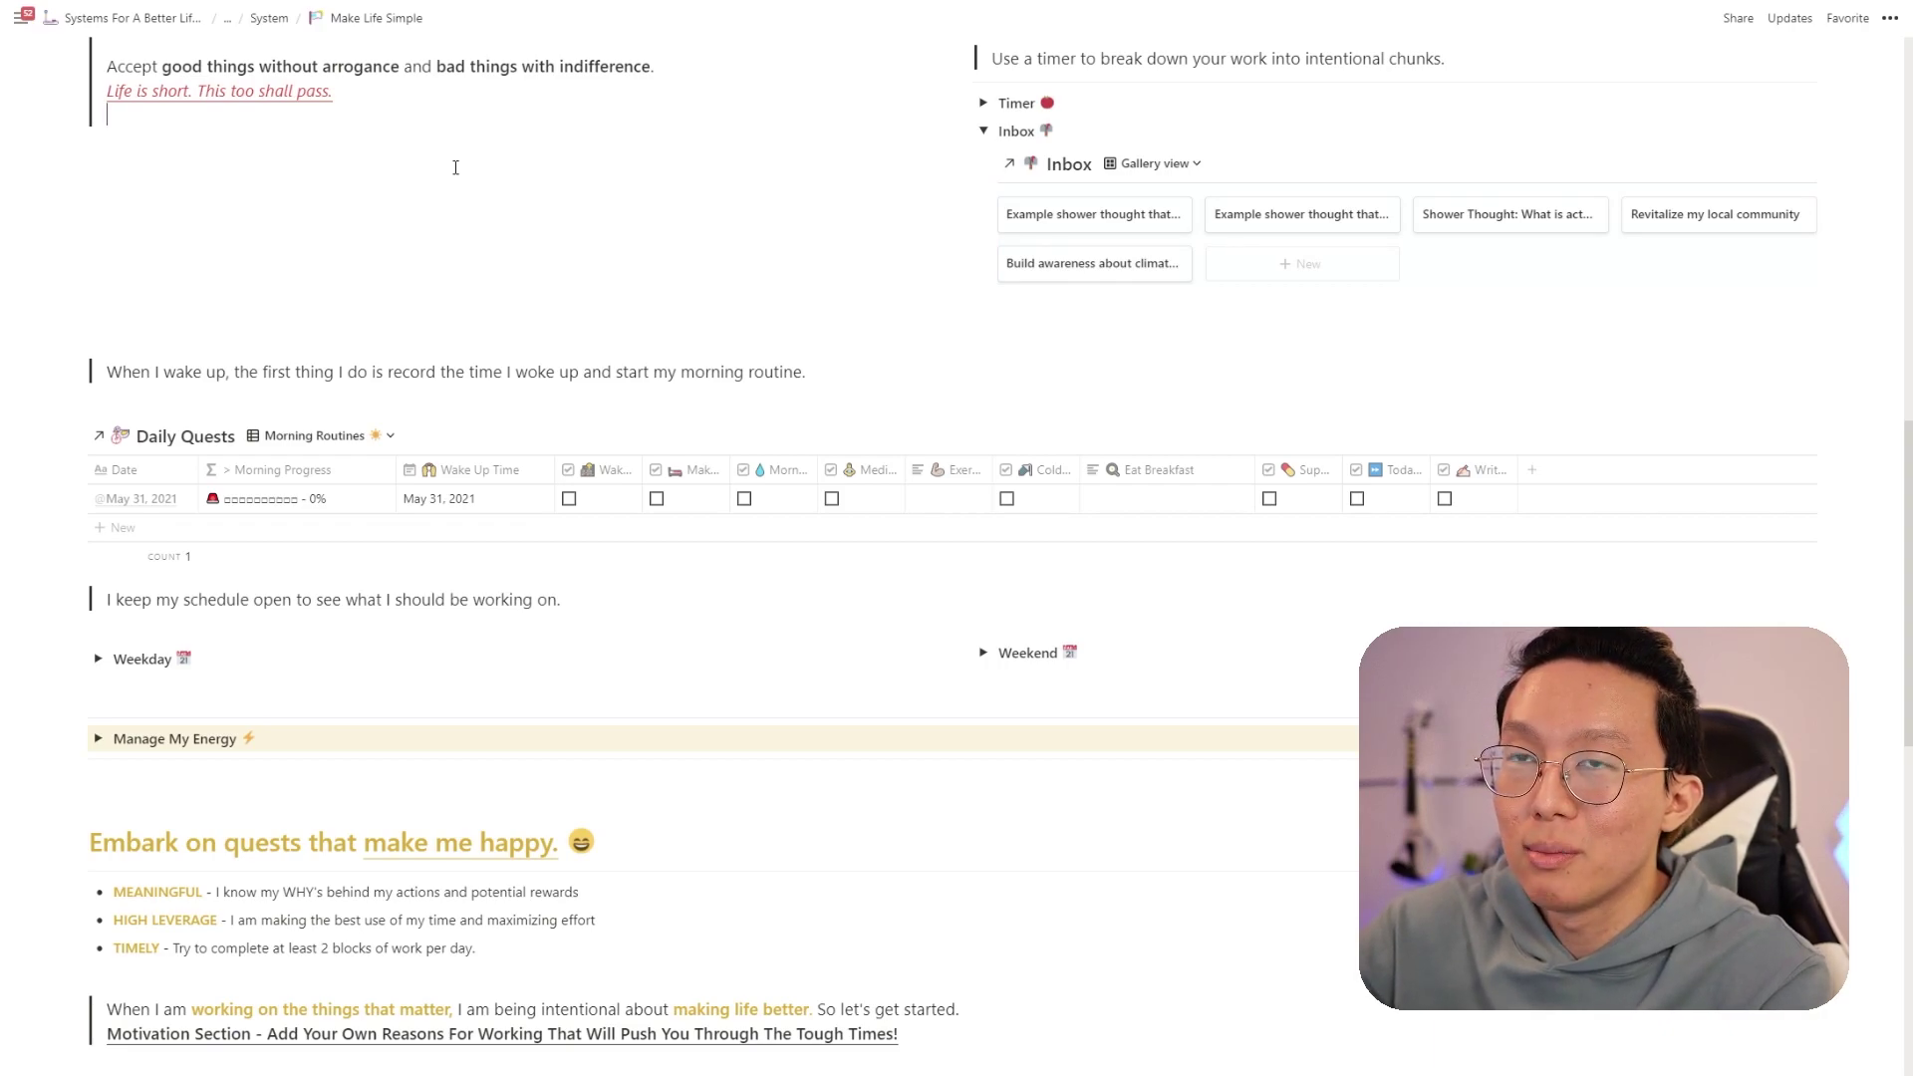
- Paste the Inbox link into a new block as plain text and select its database ID
{"action": "key", "text": "Return"}
{"action": "key", "text": "Return"}
{"action": "key", "text": "ctrl+v"}
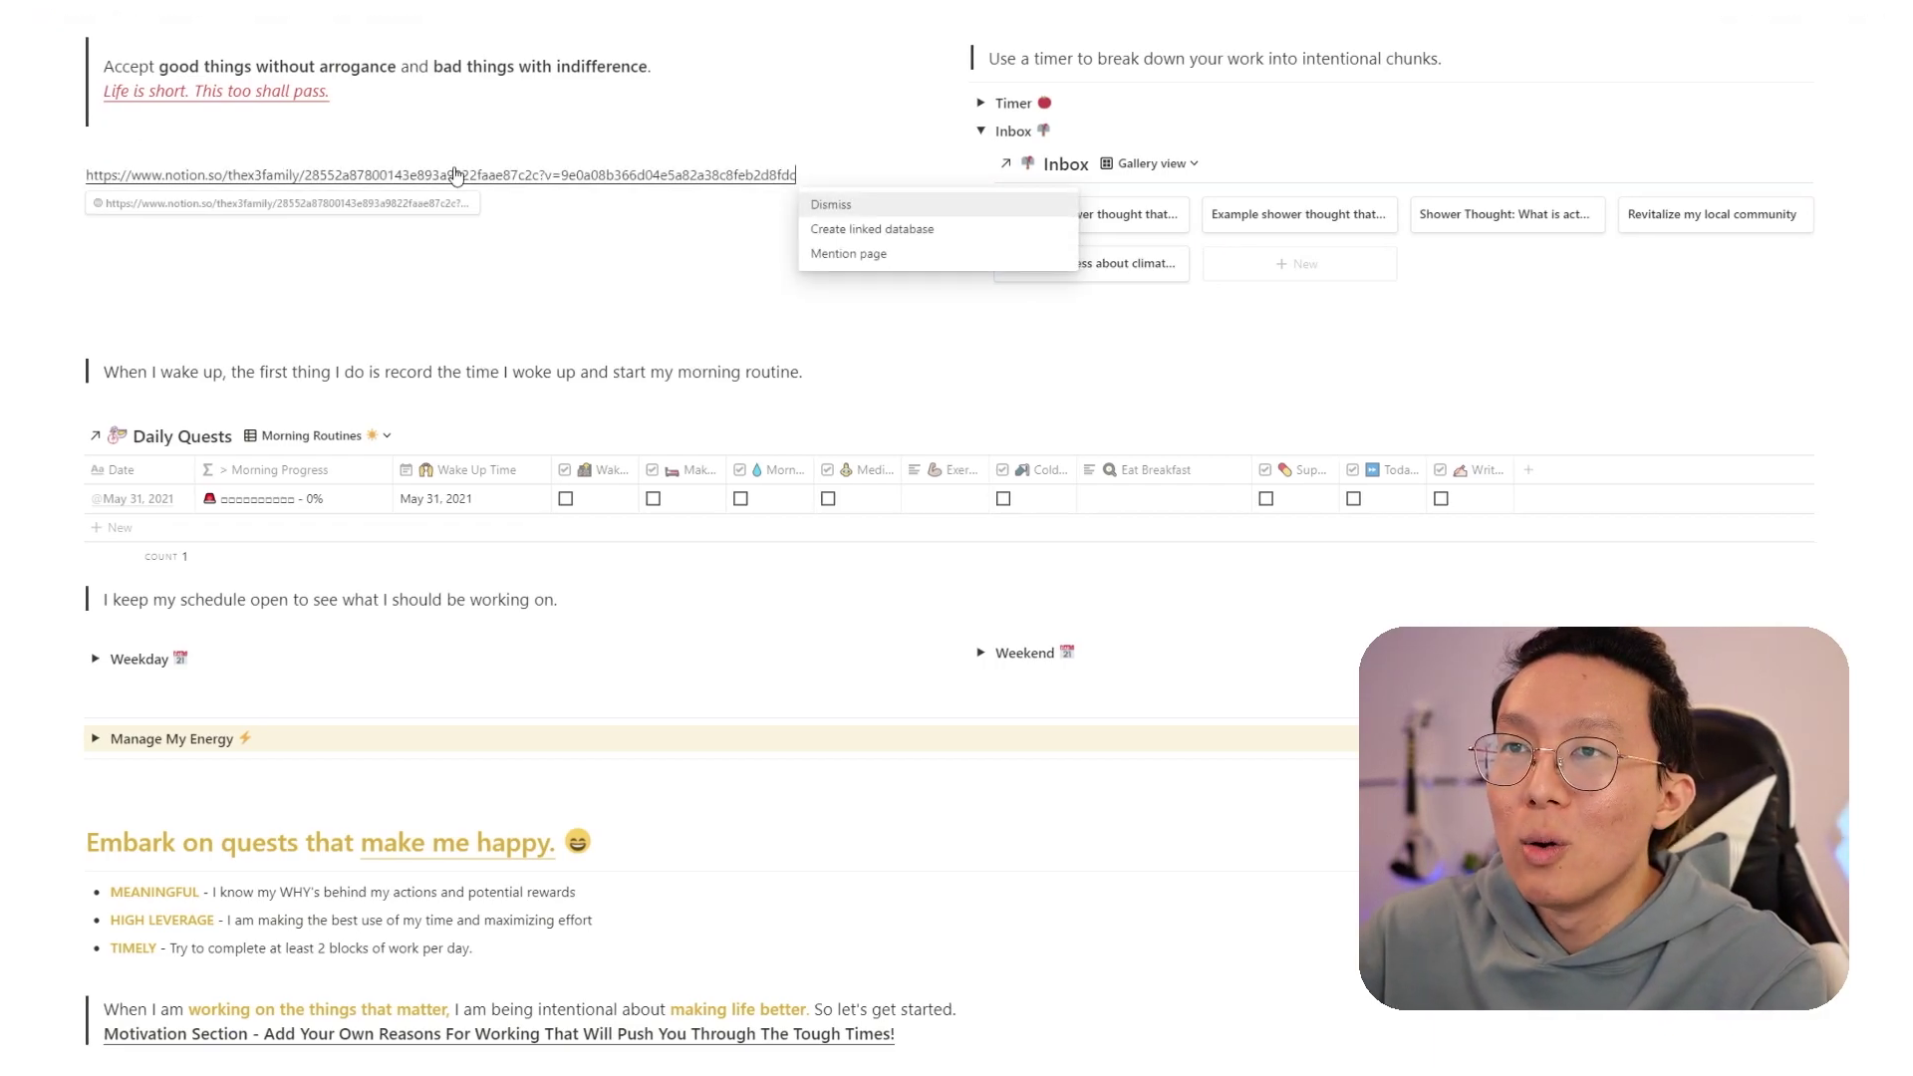
{"action": "triple_click", "coordinate": [160, 173]}
{"action": "key", "text": "ctrl+k"}
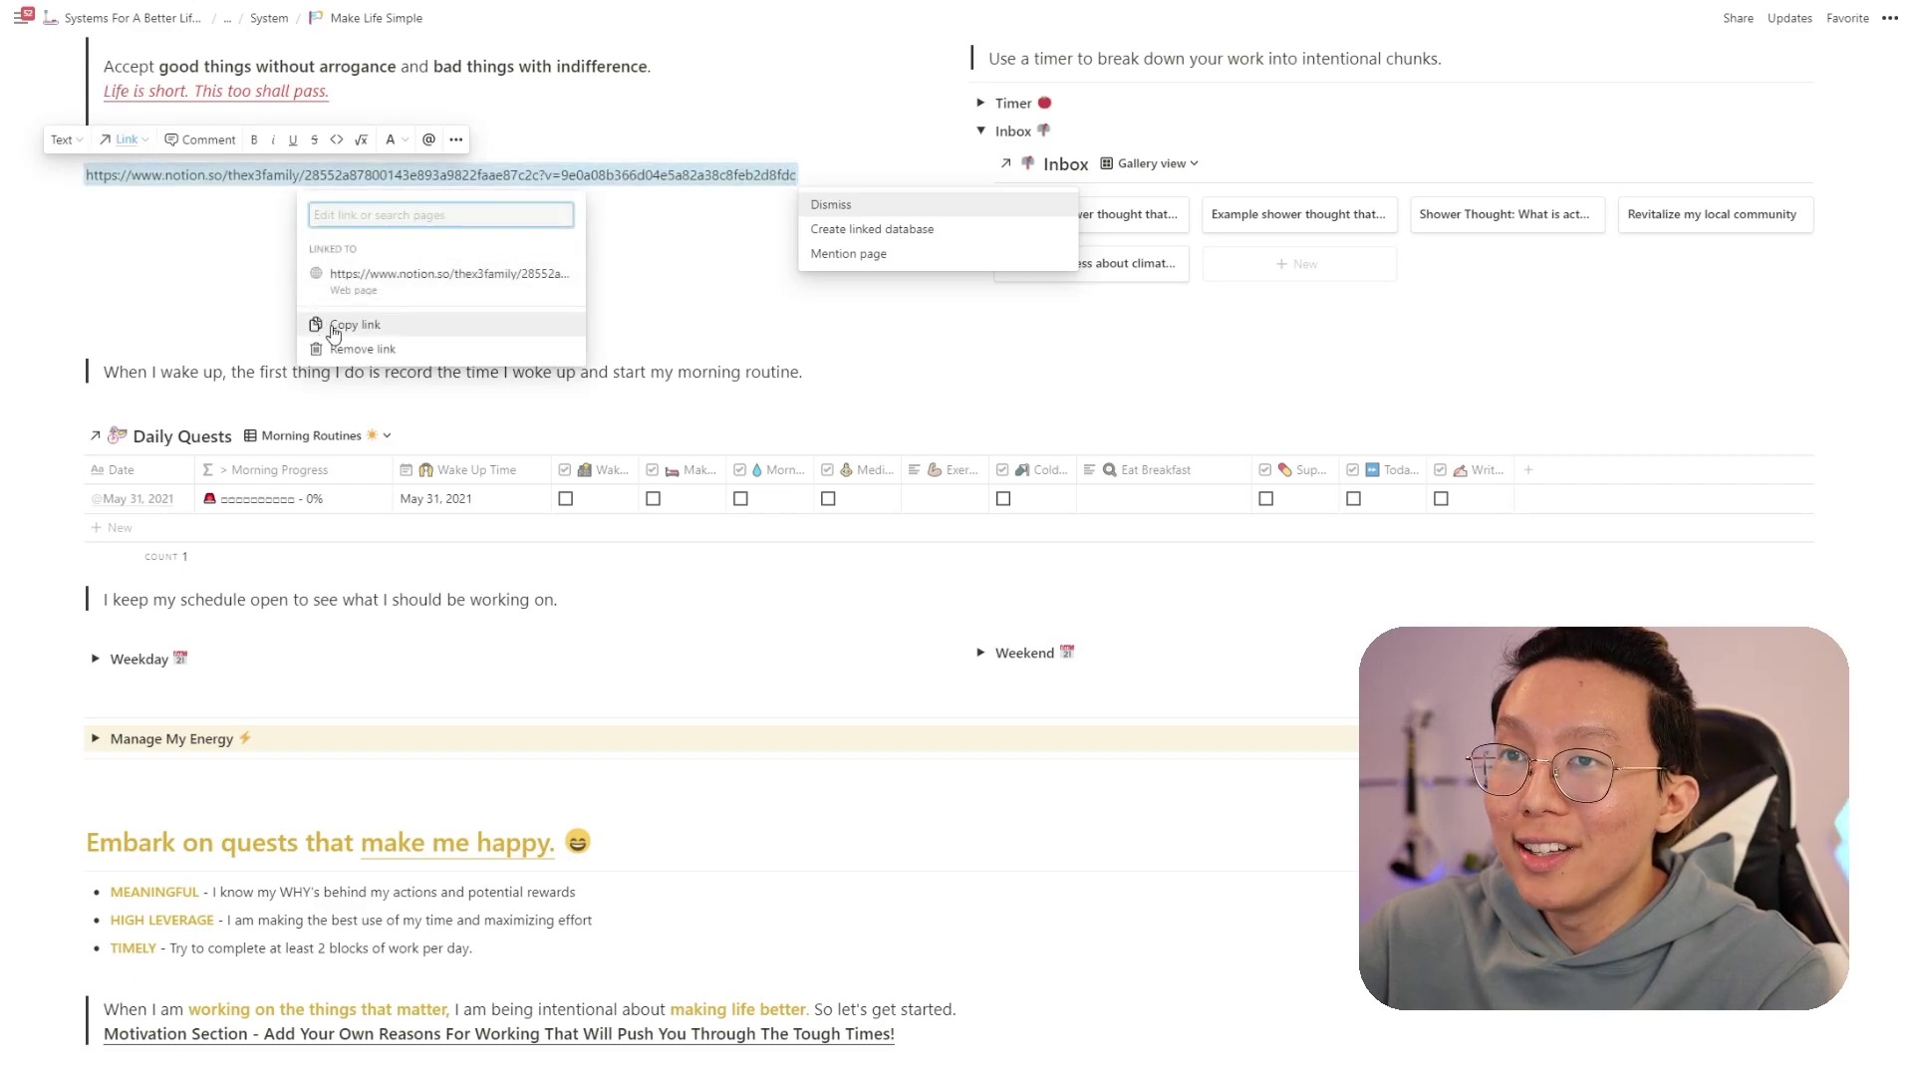
{"action": "left_click", "coordinate": [363, 349]}
{"action": "left_click", "coordinate": [403, 175]}
{"action": "double_click", "coordinate": [403, 176]}
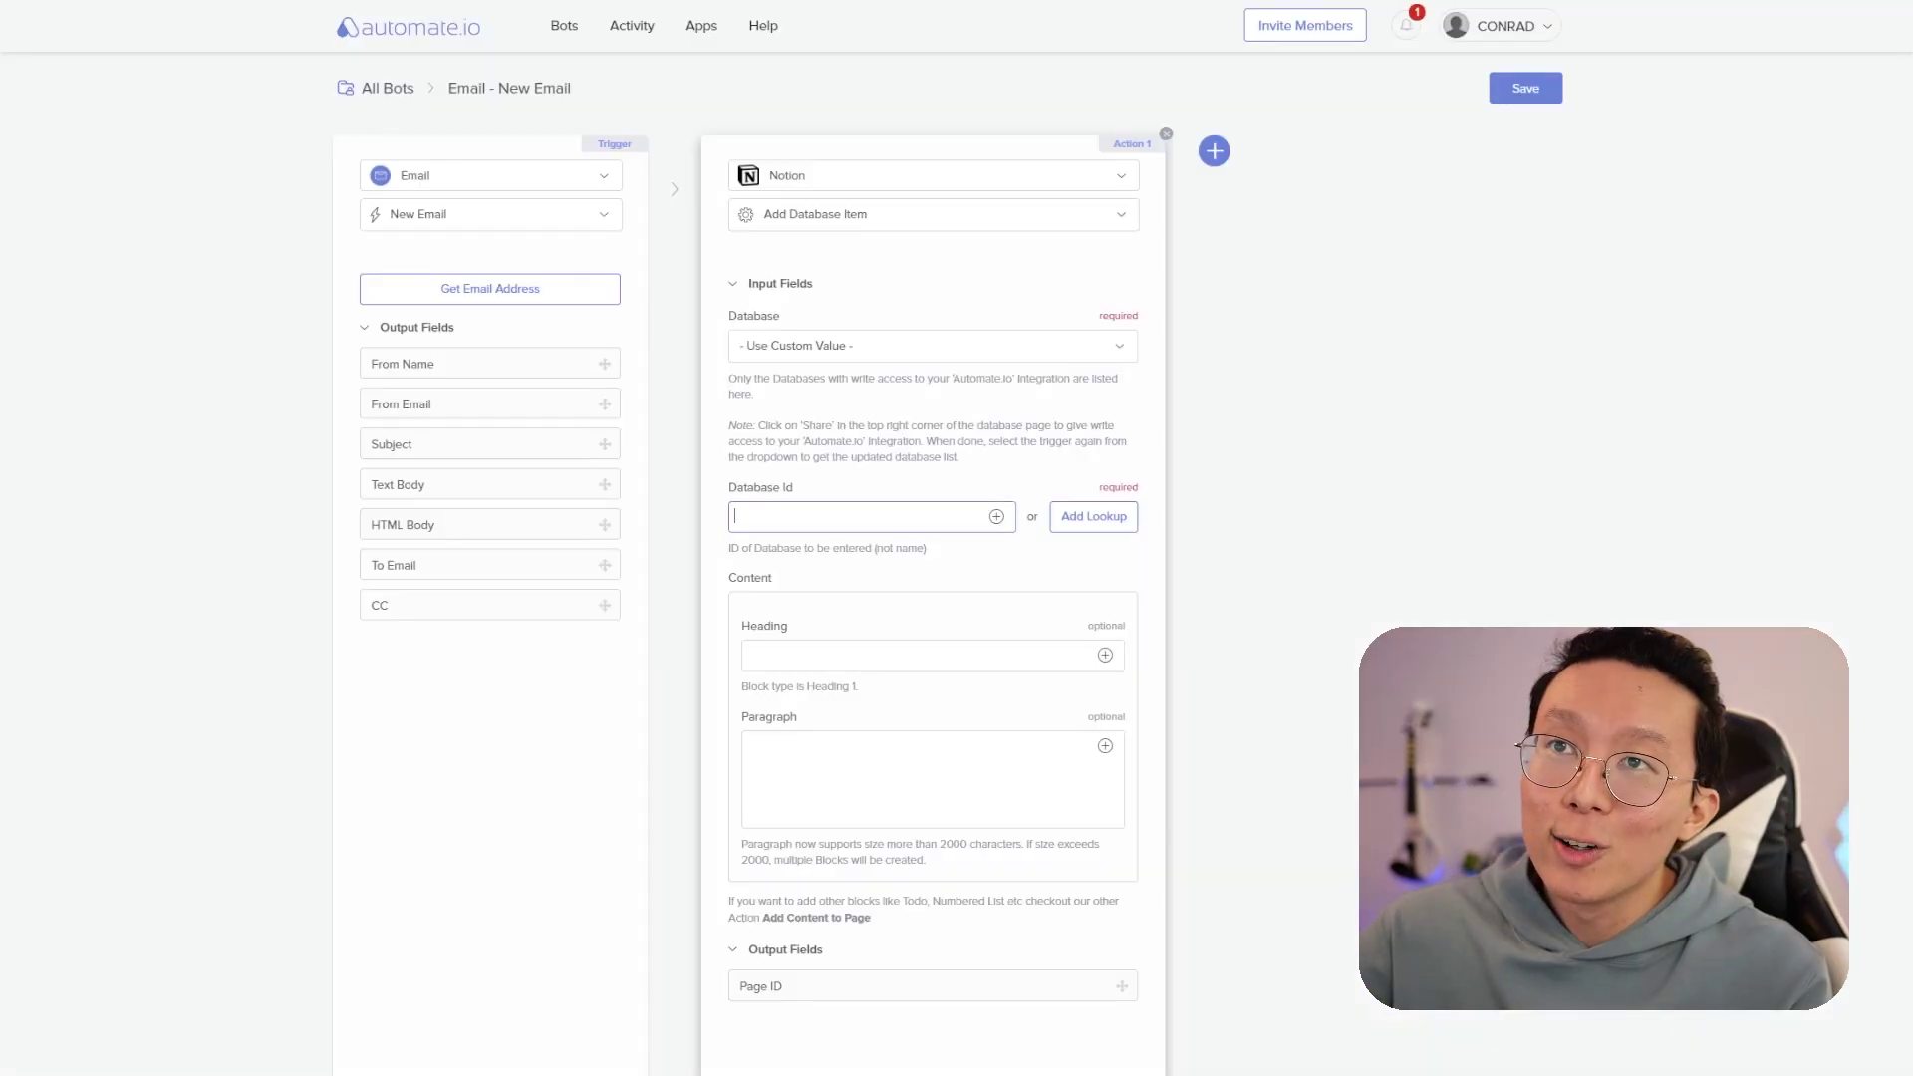
- Paste the Inbox ID into Database Id; map Subject to Name and Text Body to Paragraph
{"action": "key", "text": "ctrl+v"}
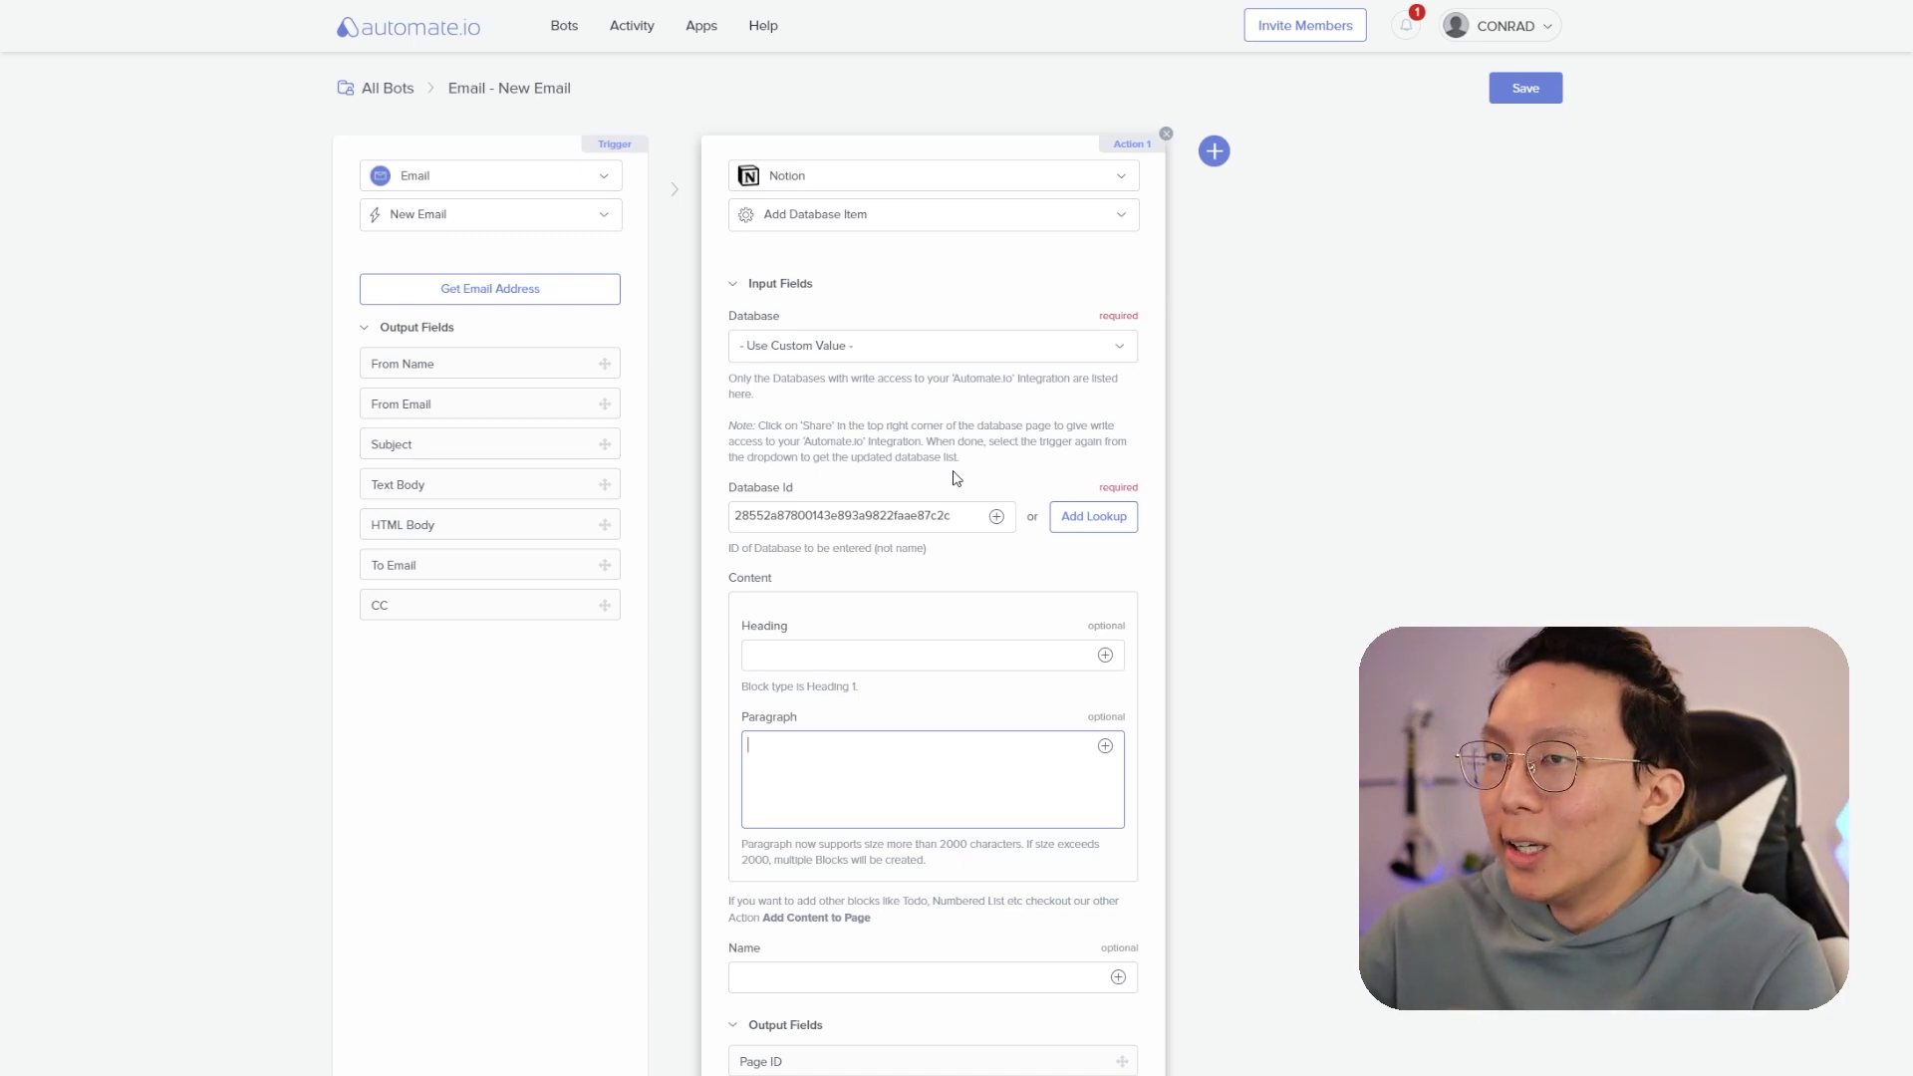
{"action": "left_click", "coordinate": [1070, 976]}
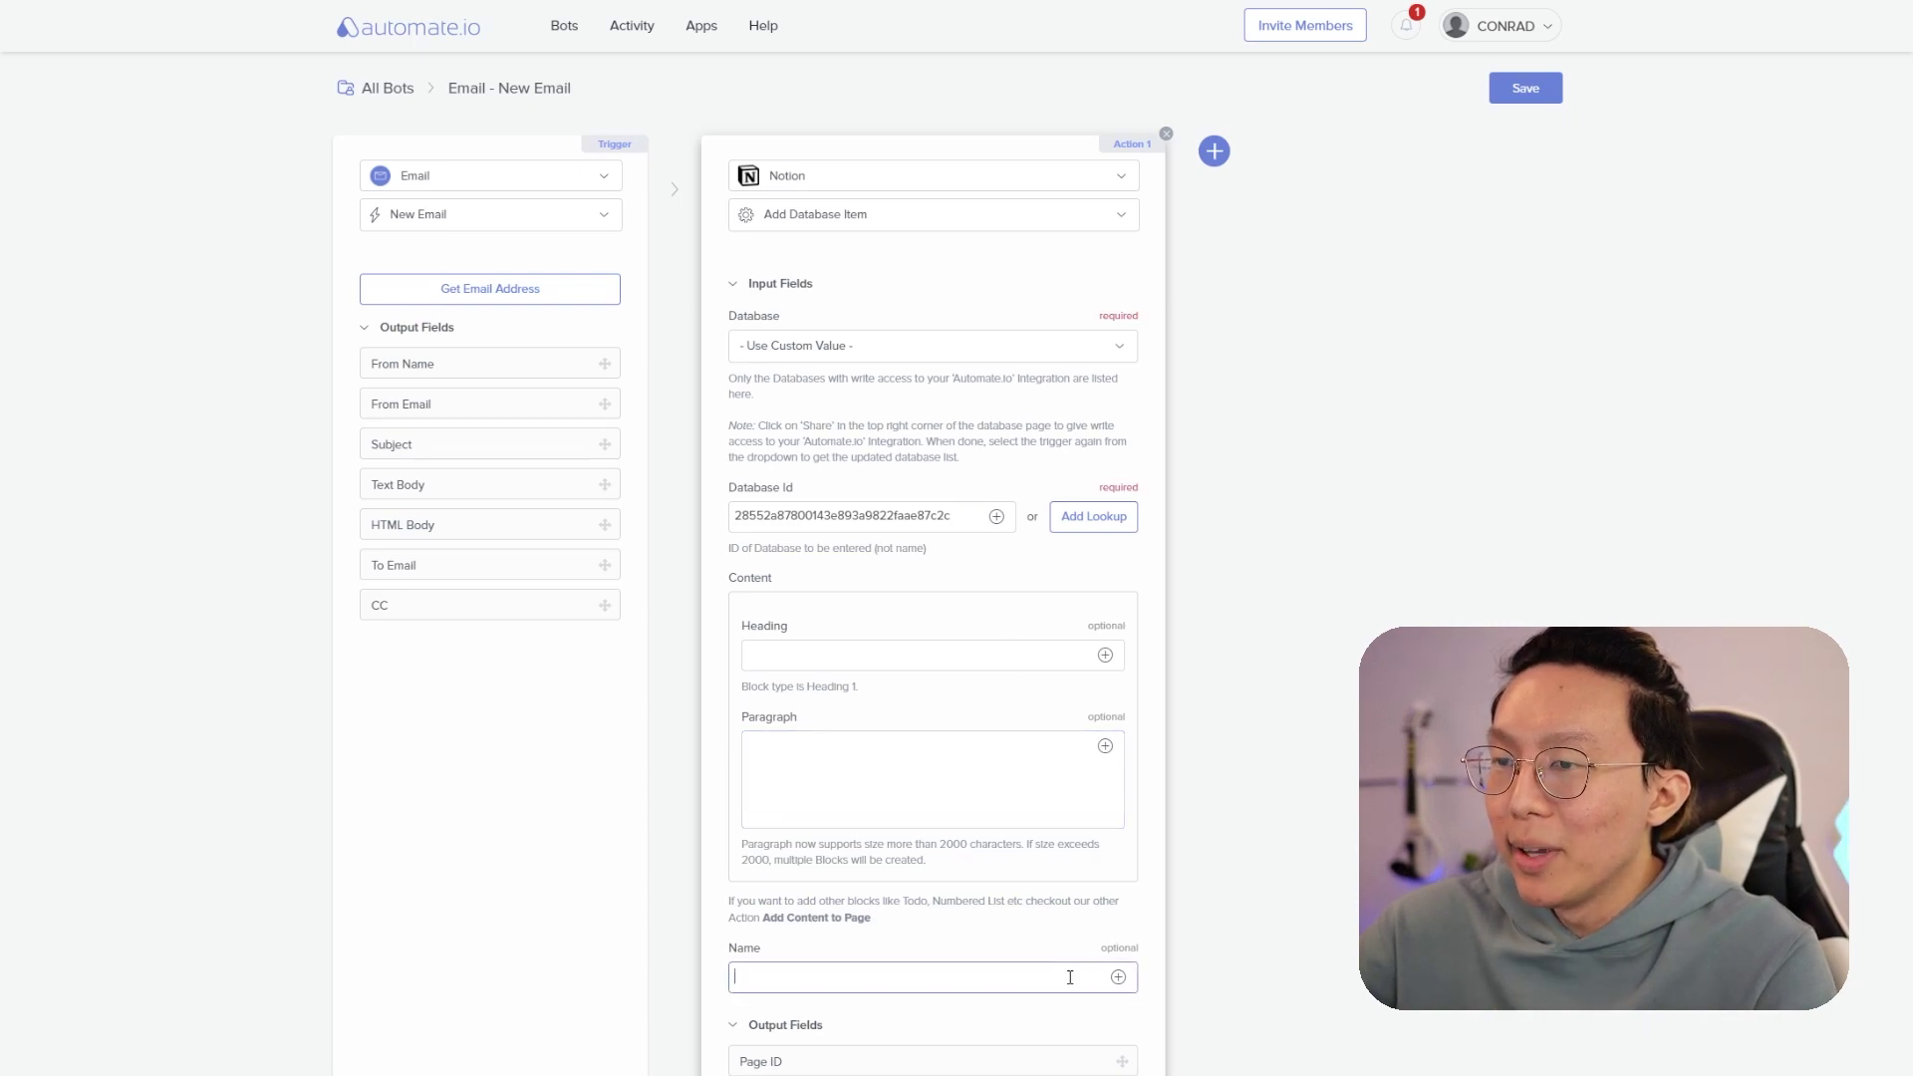
{"action": "left_click", "coordinate": [1118, 977]}
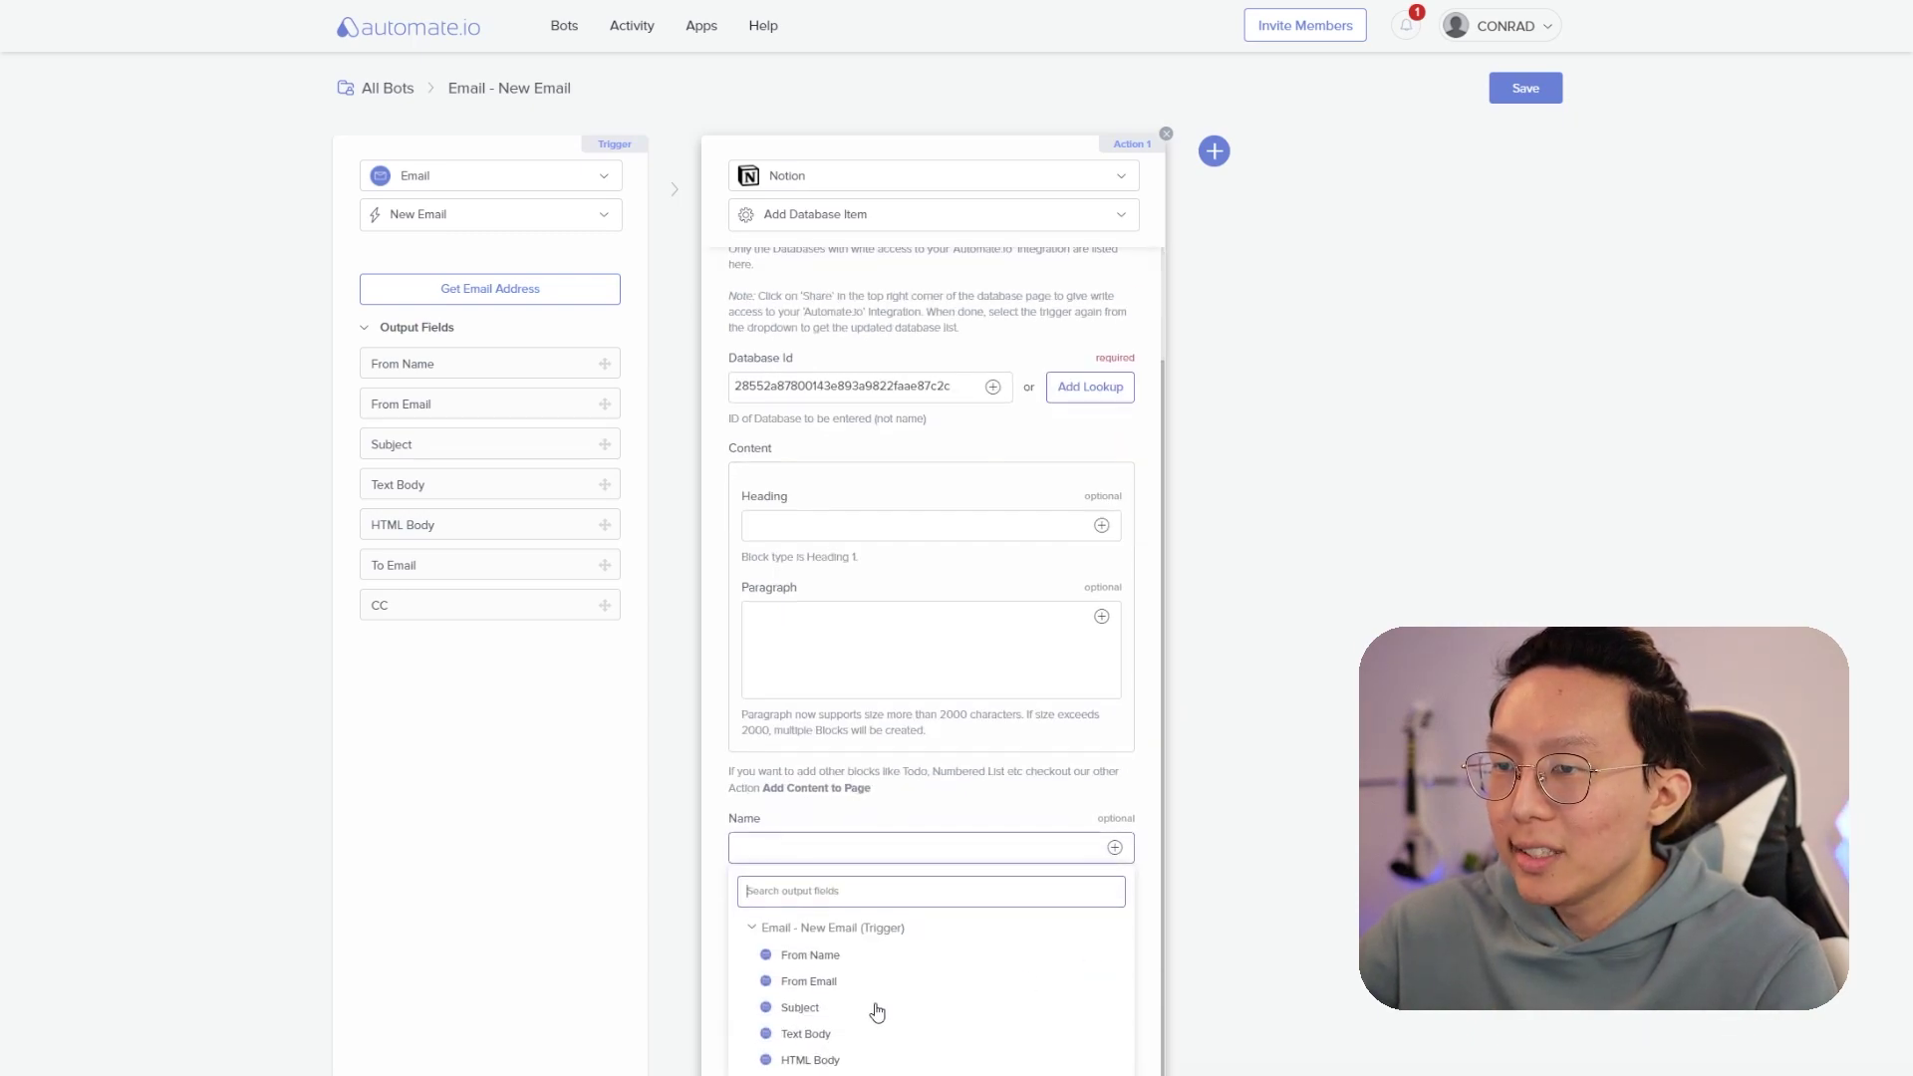
{"action": "left_click", "coordinate": [961, 1001]}
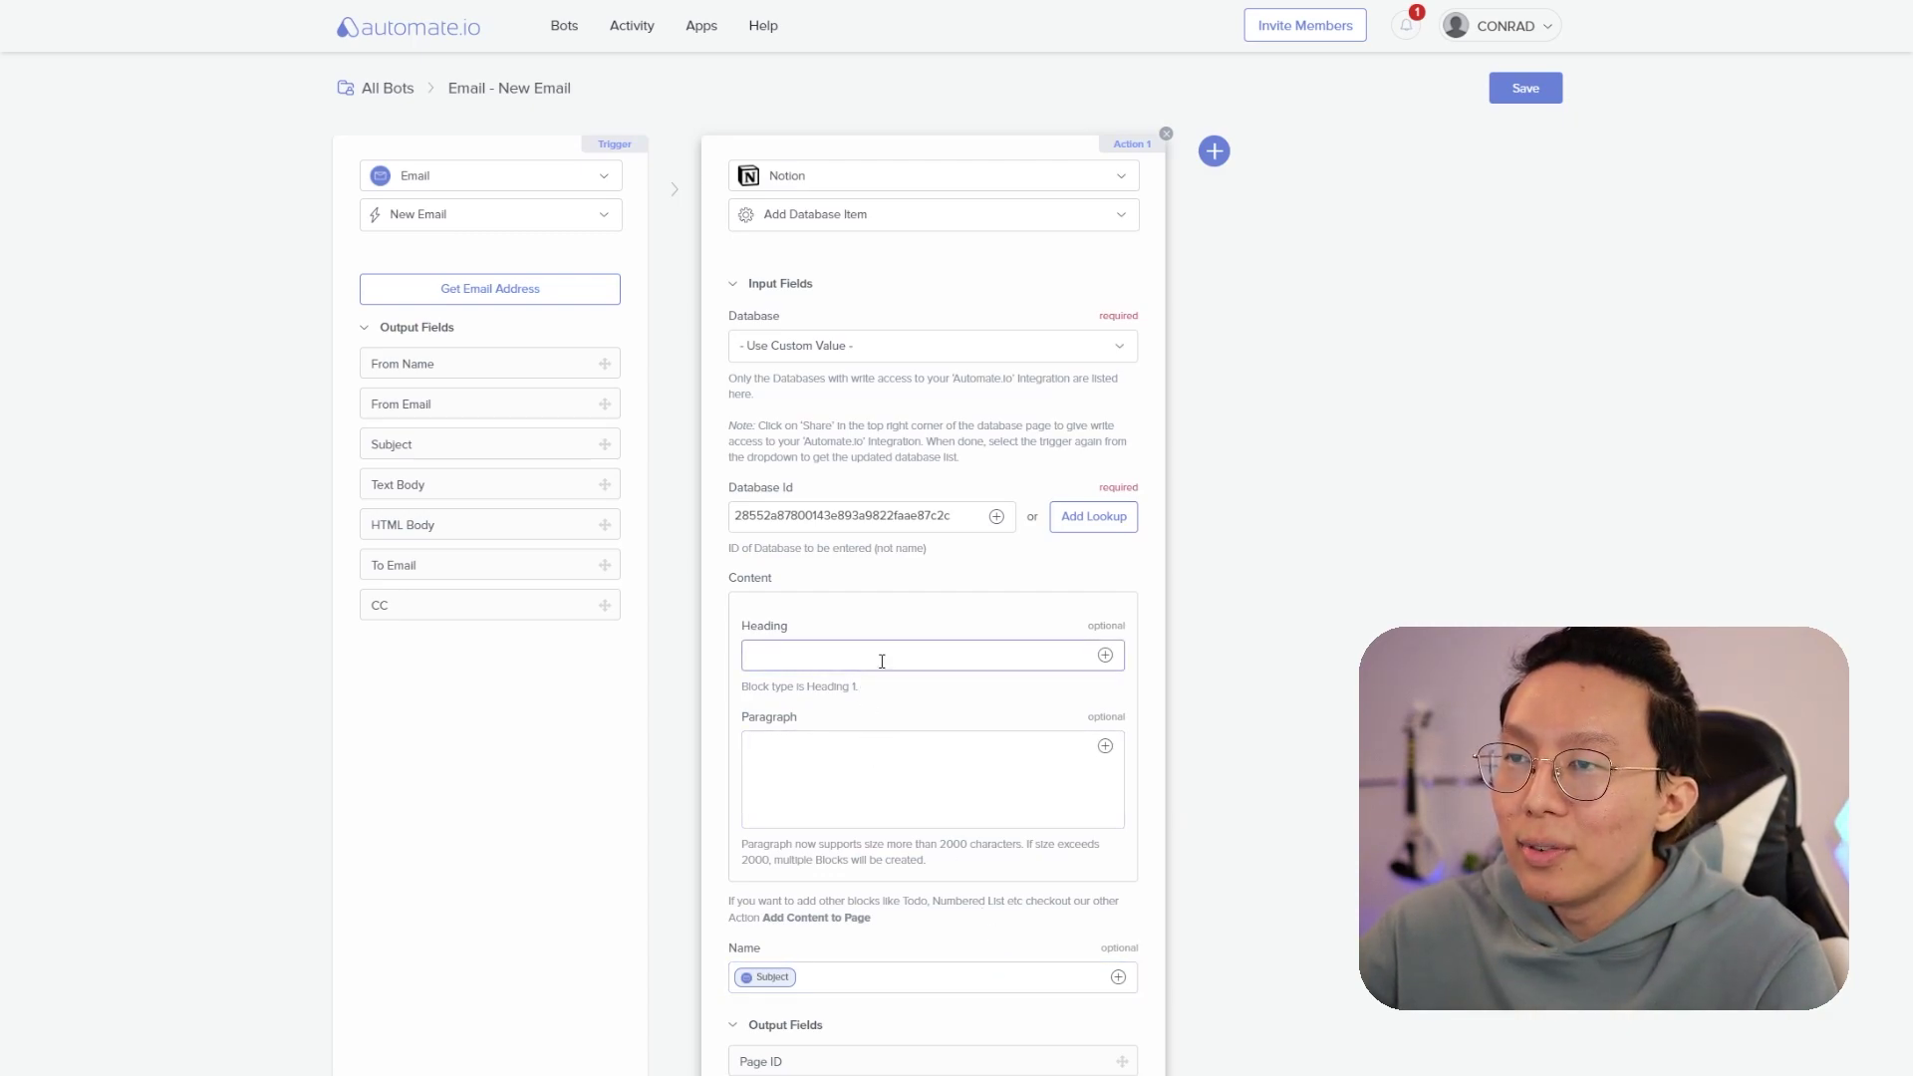
{"action": "left_click", "coordinate": [1105, 746]}
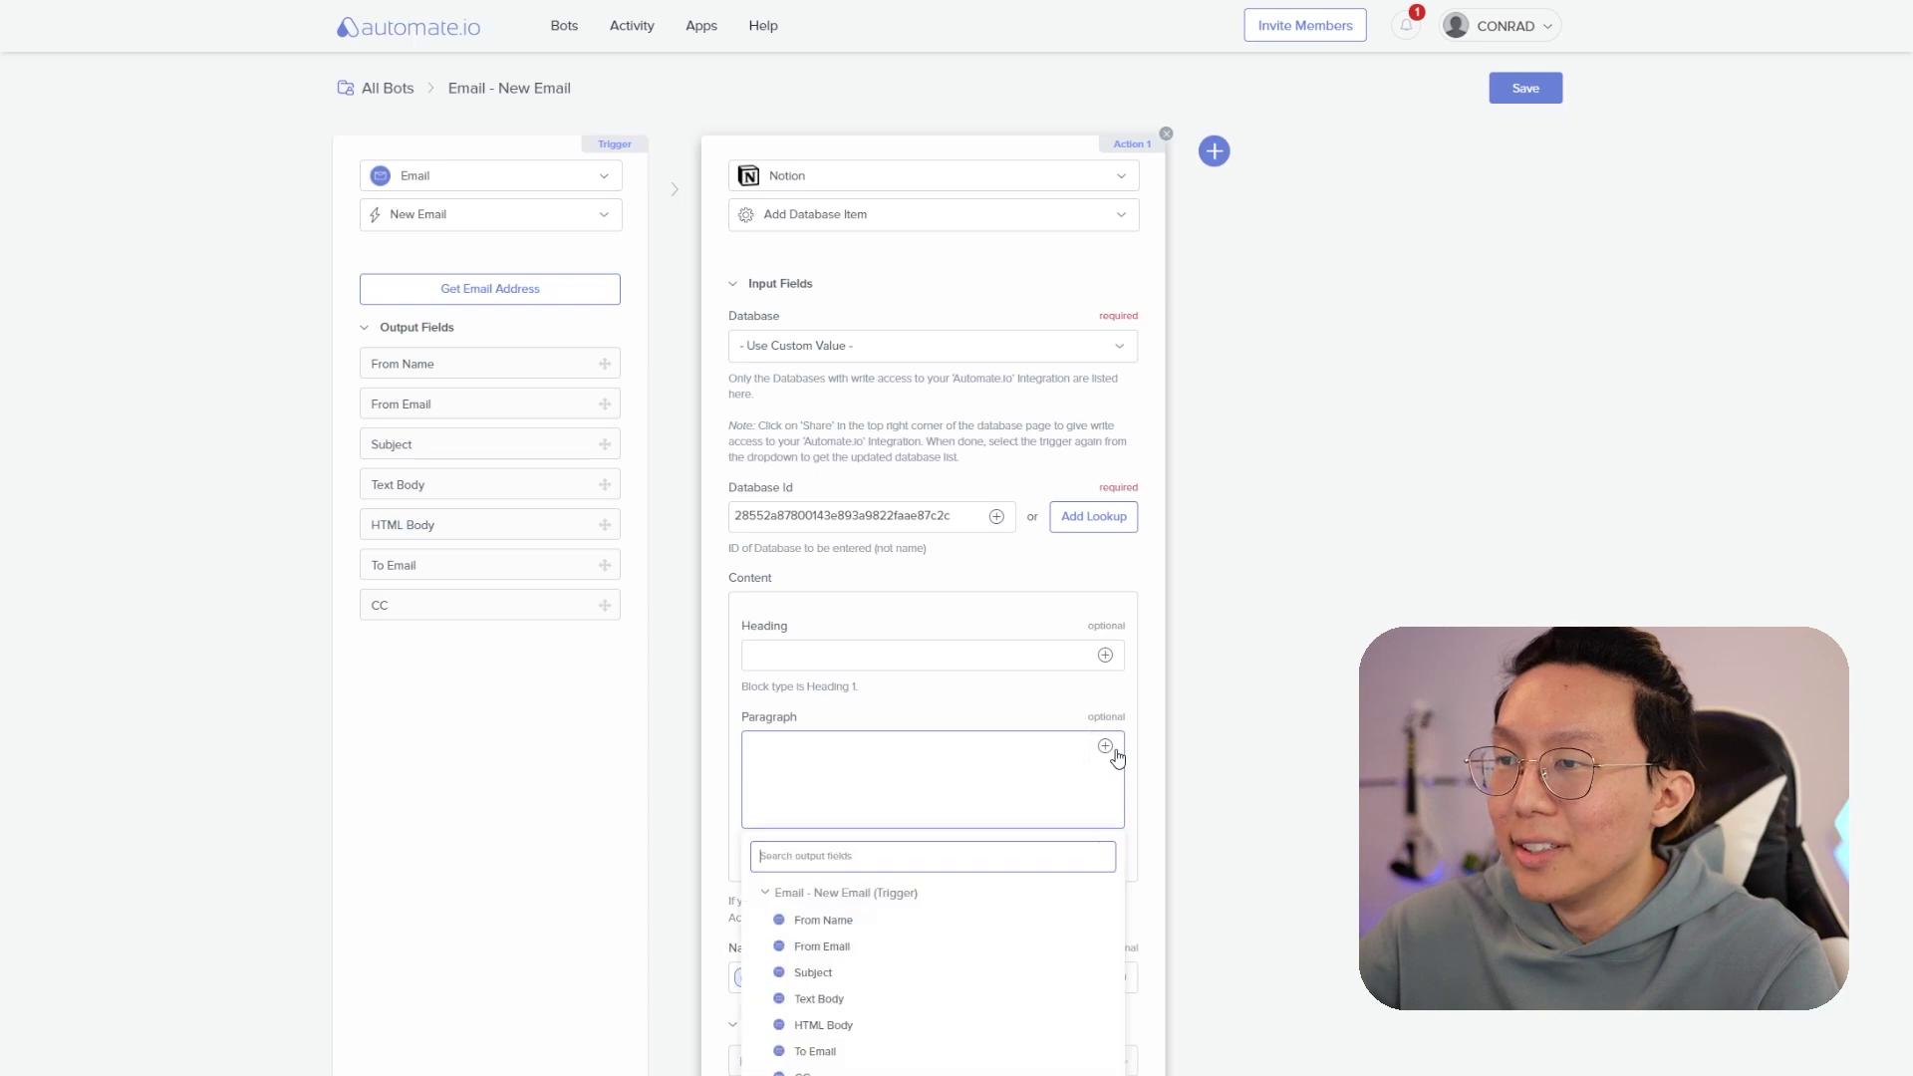
{"action": "left_click", "coordinate": [918, 1001]}
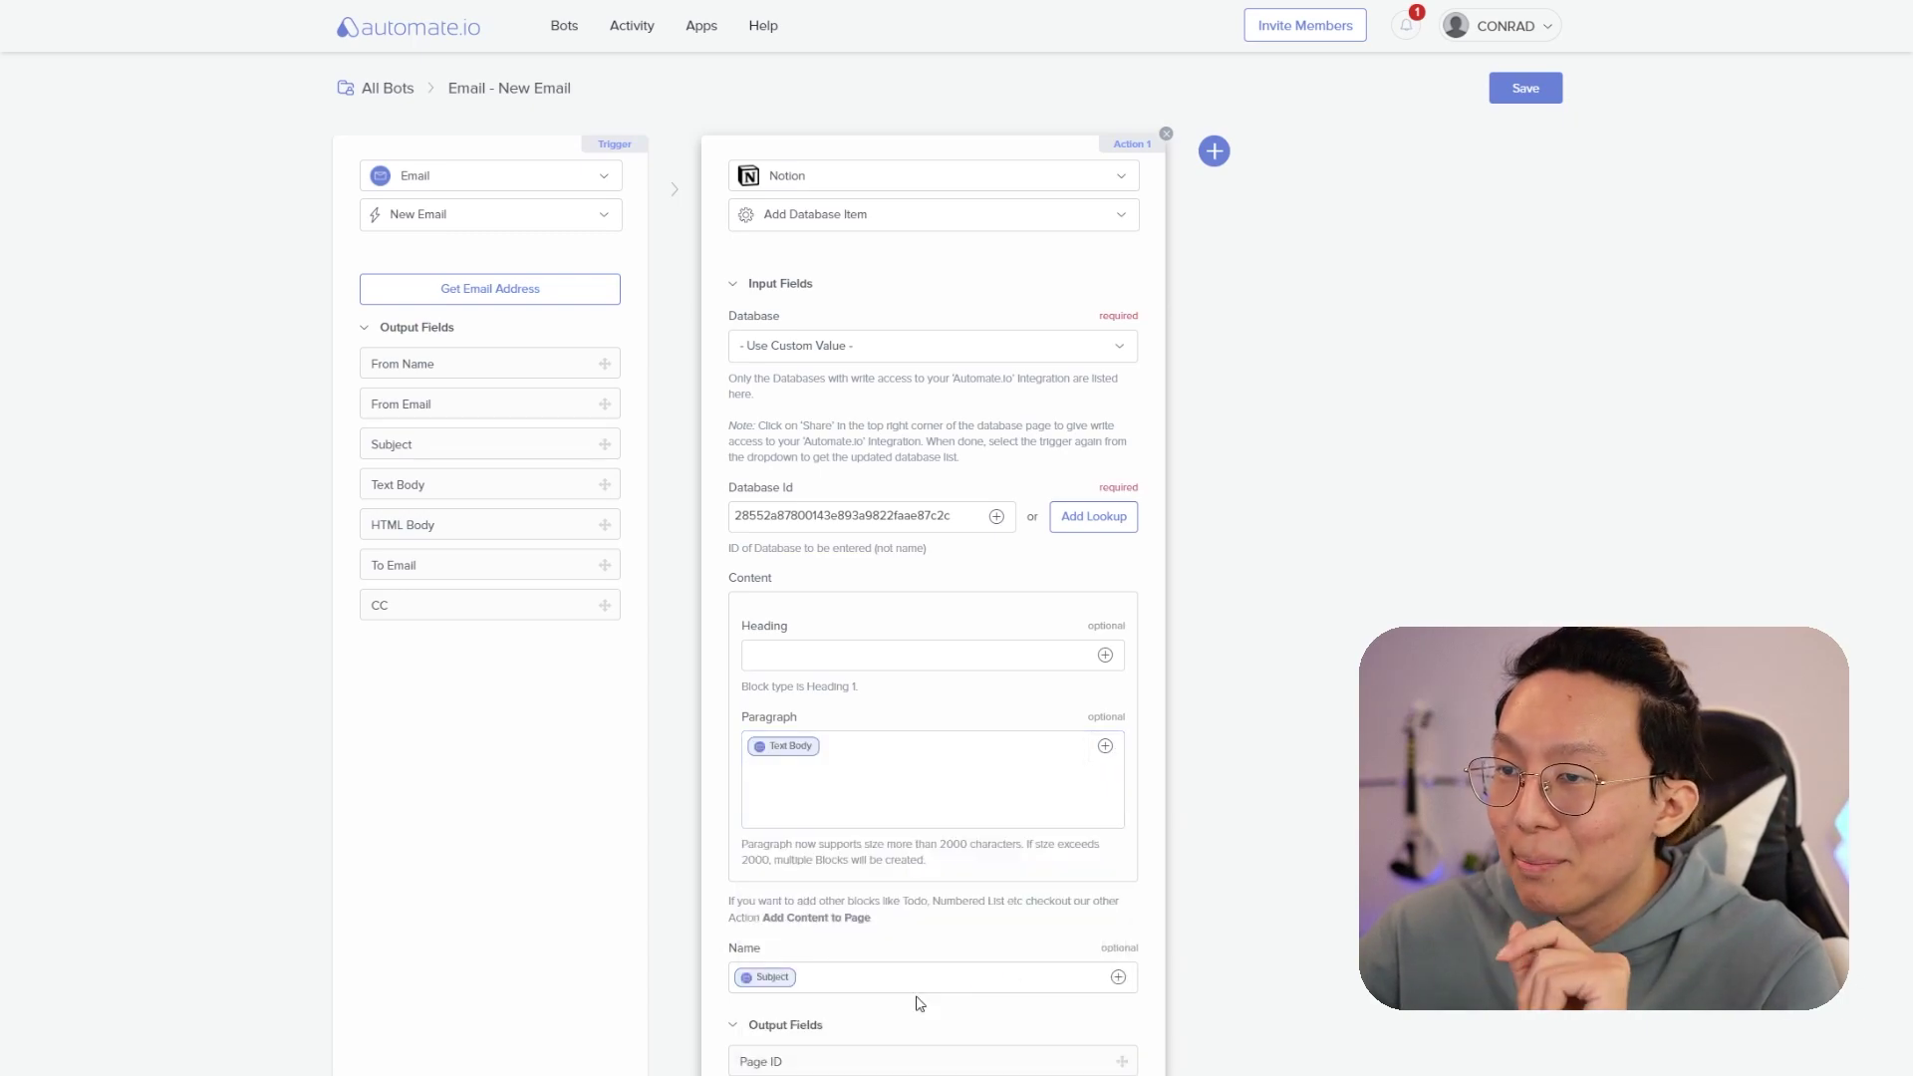
- Copy the bot's trigger email address, then save the 'Email - New Email' bot and switch it ON
{"action": "left_click", "coordinate": [554, 301]}
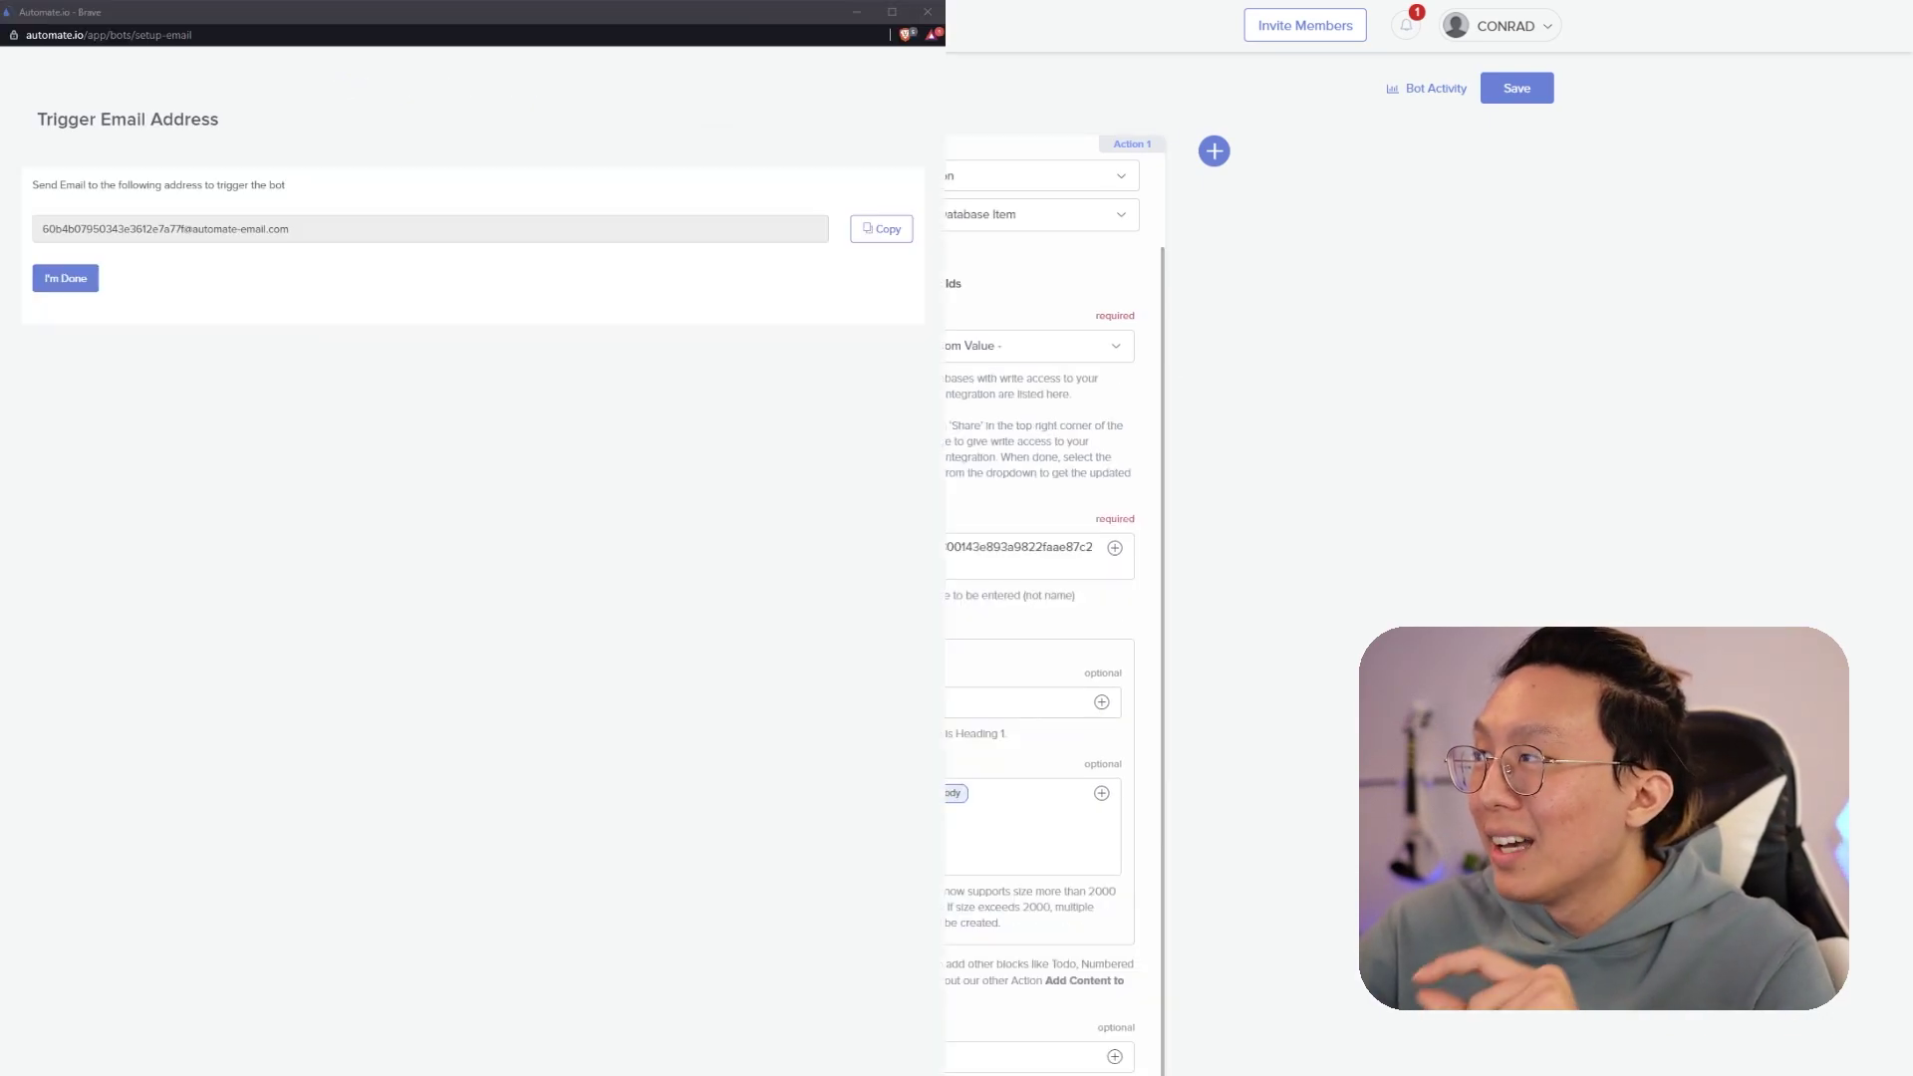
{"action": "left_click", "coordinate": [881, 228]}
{"action": "left_click", "coordinate": [1517, 90]}
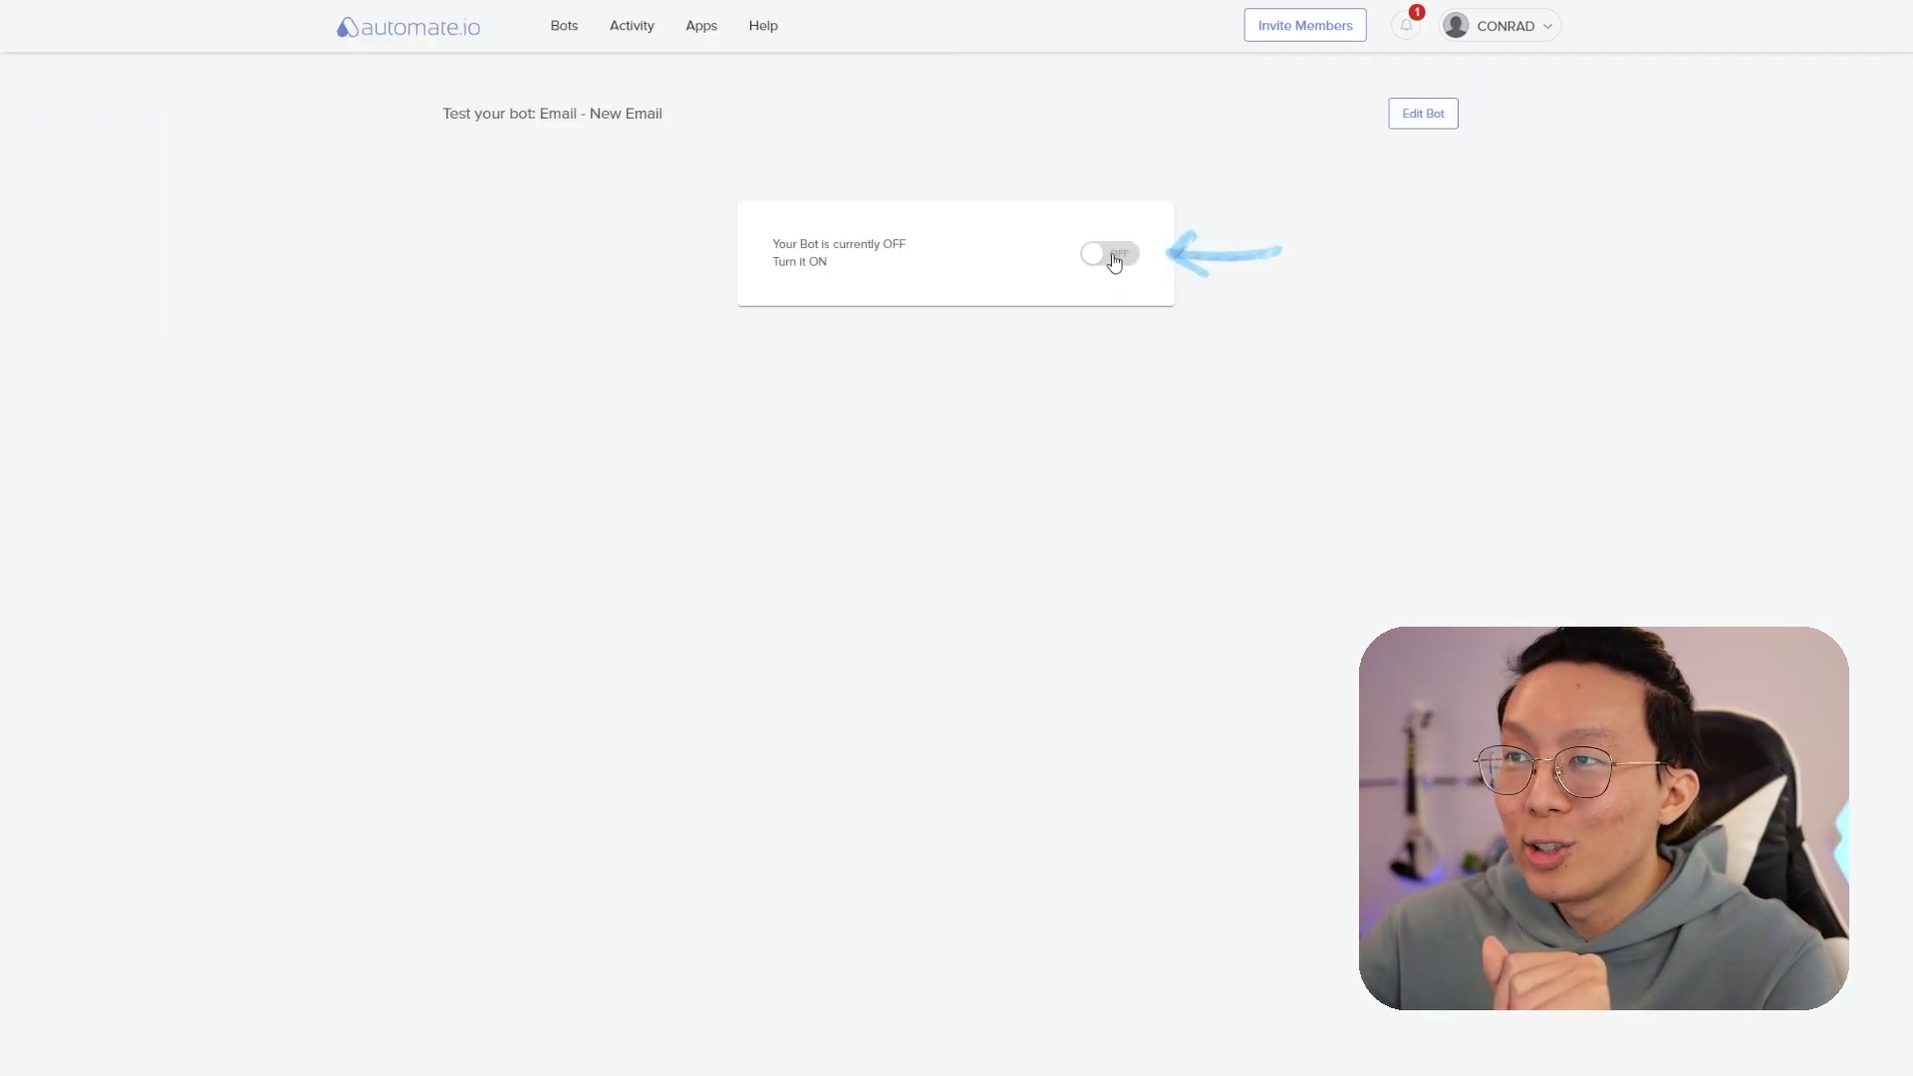
{"action": "left_click", "coordinate": [1114, 257]}
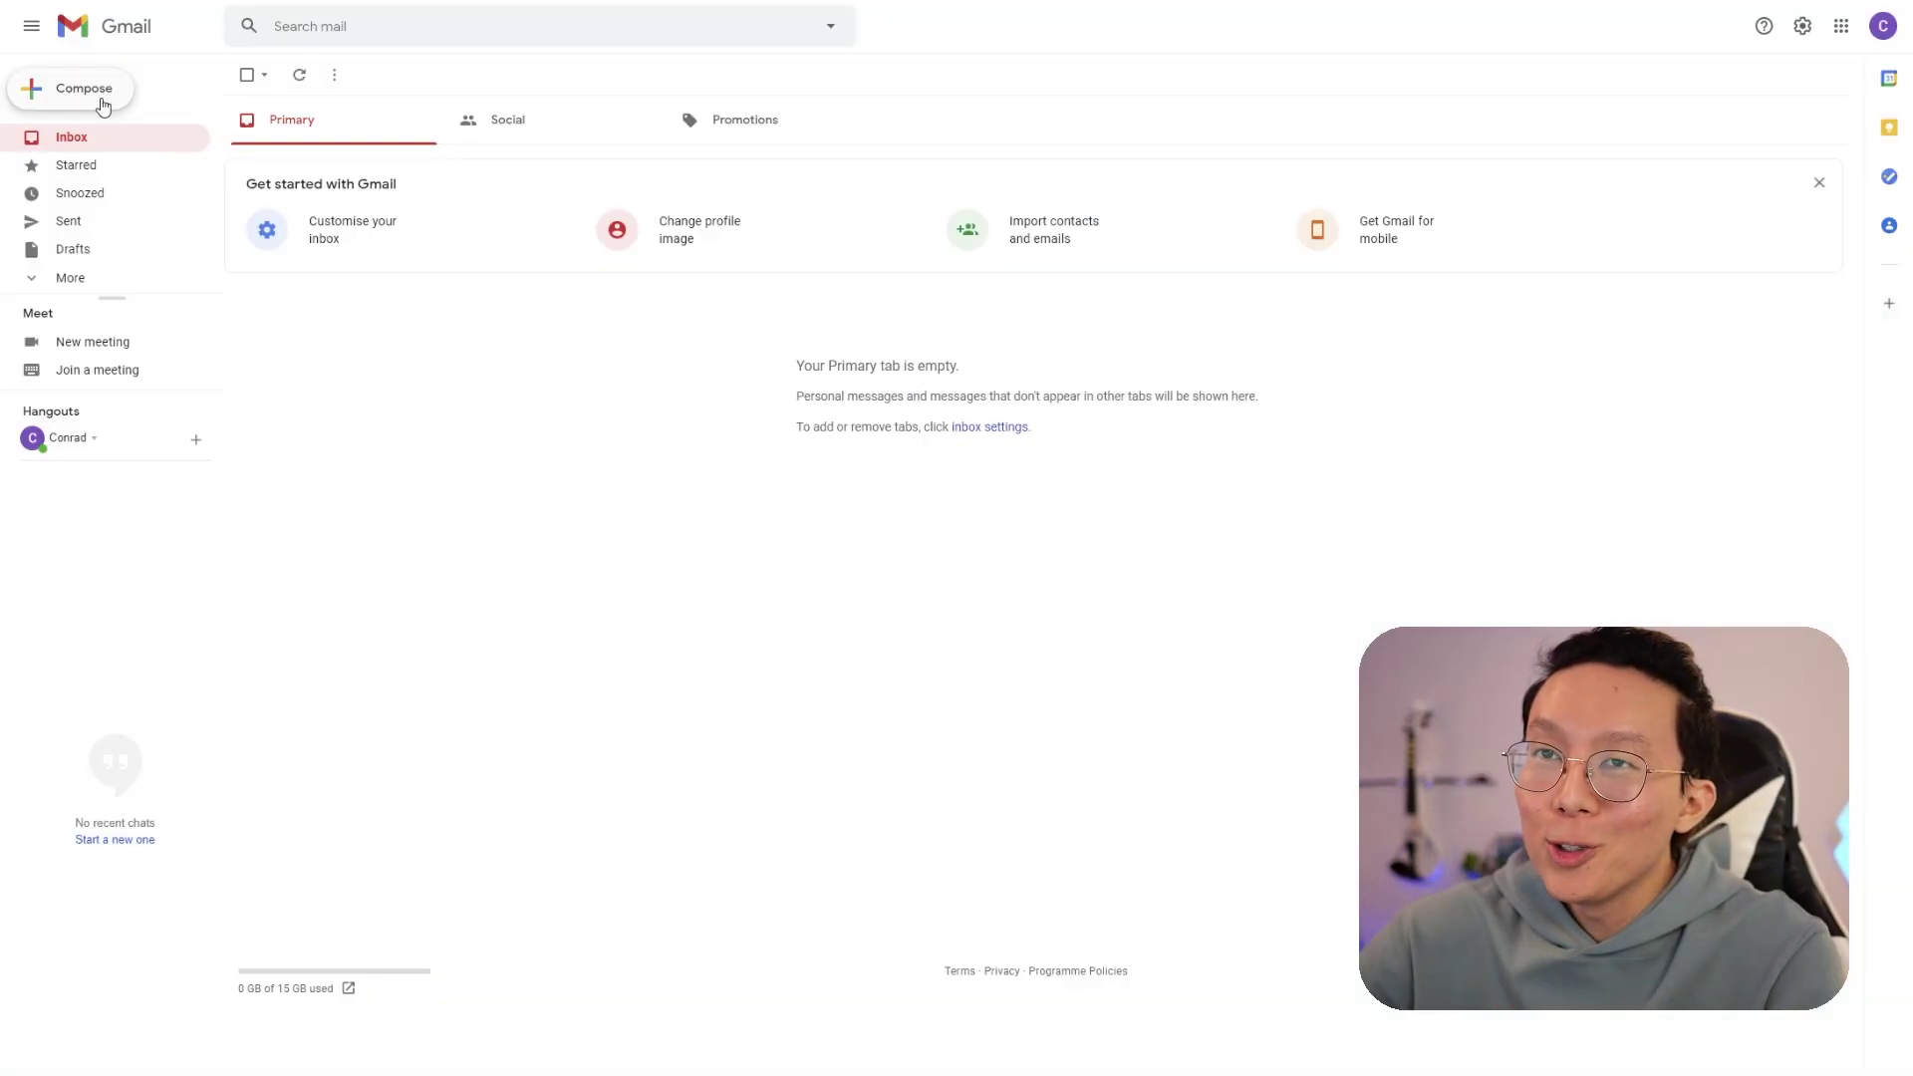
- Write a full-screen Gmail message to the trigger address titled 'New Shower Thought 123', reminding to talk to X and Y
{"action": "left_click", "coordinate": [102, 106]}
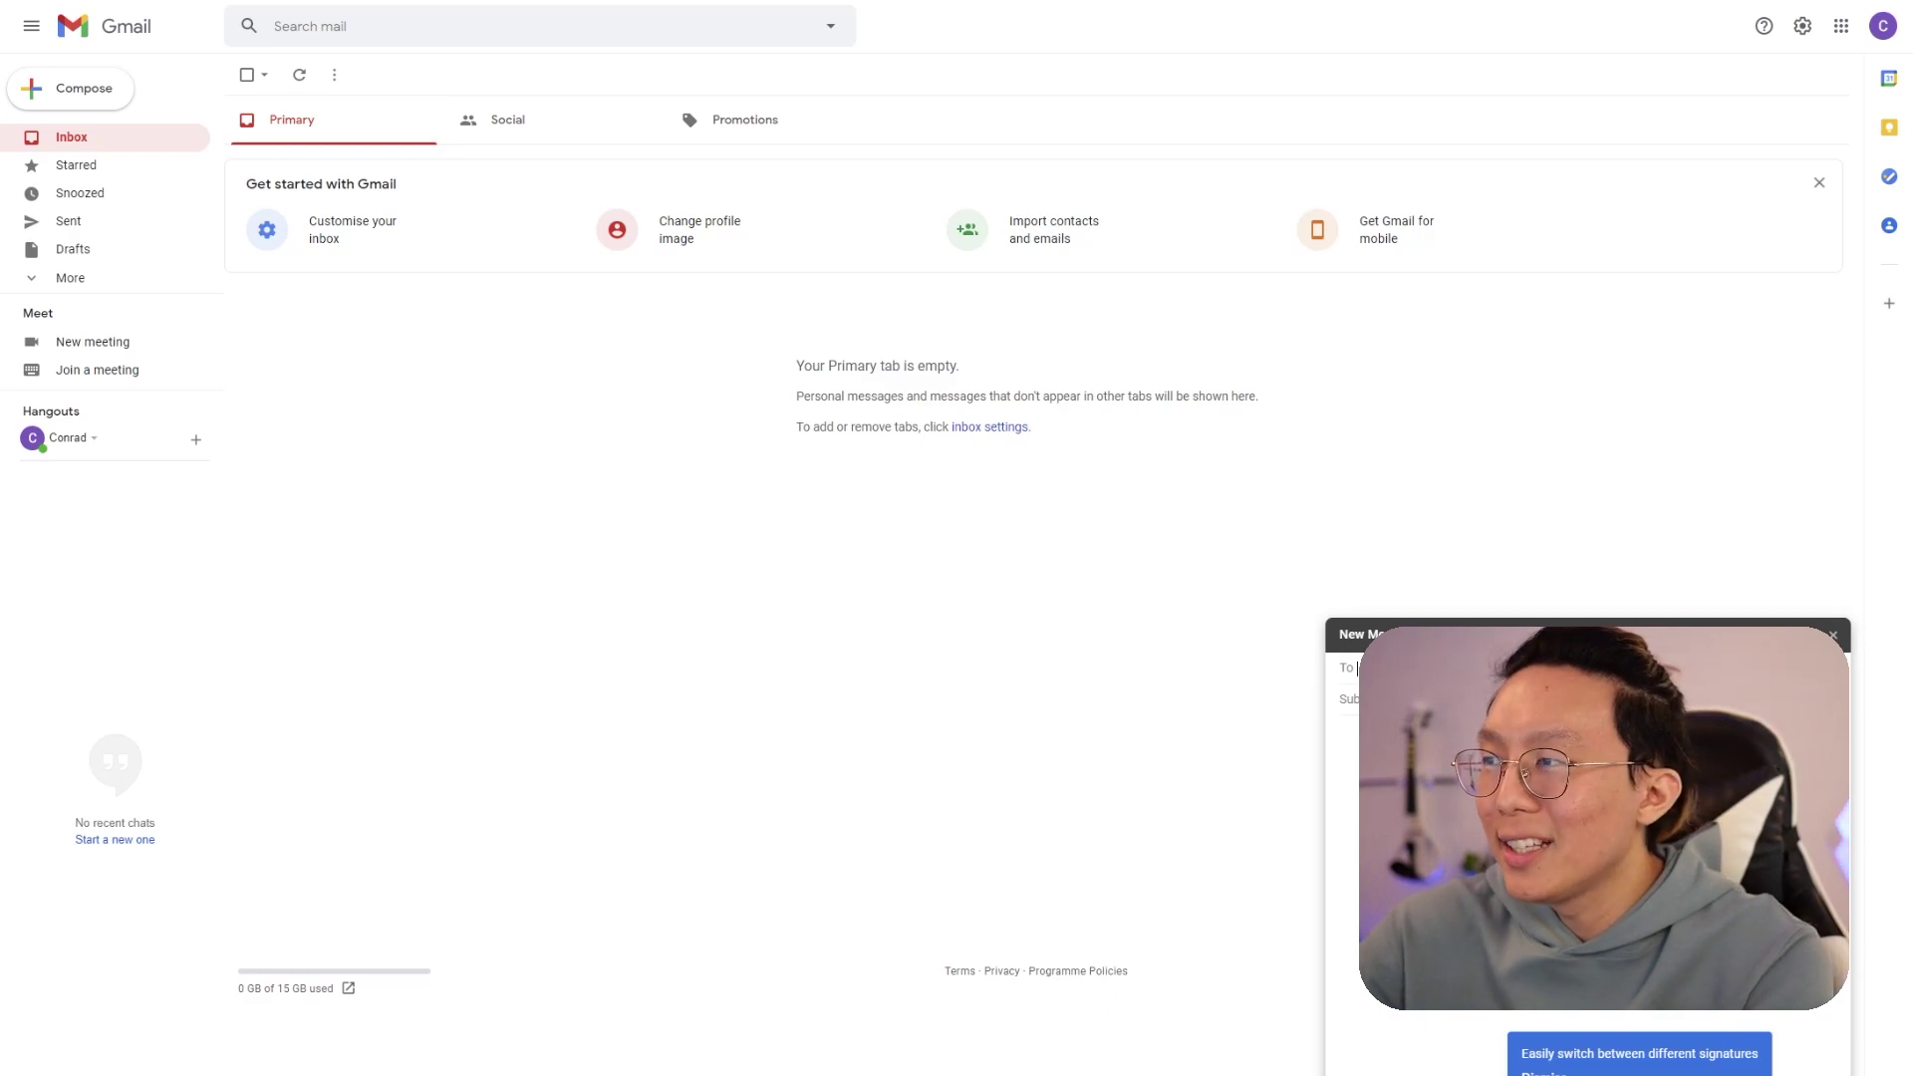
{"action": "left_click", "coordinate": [1811, 634]}
{"action": "key", "text": "ctrl+v"}
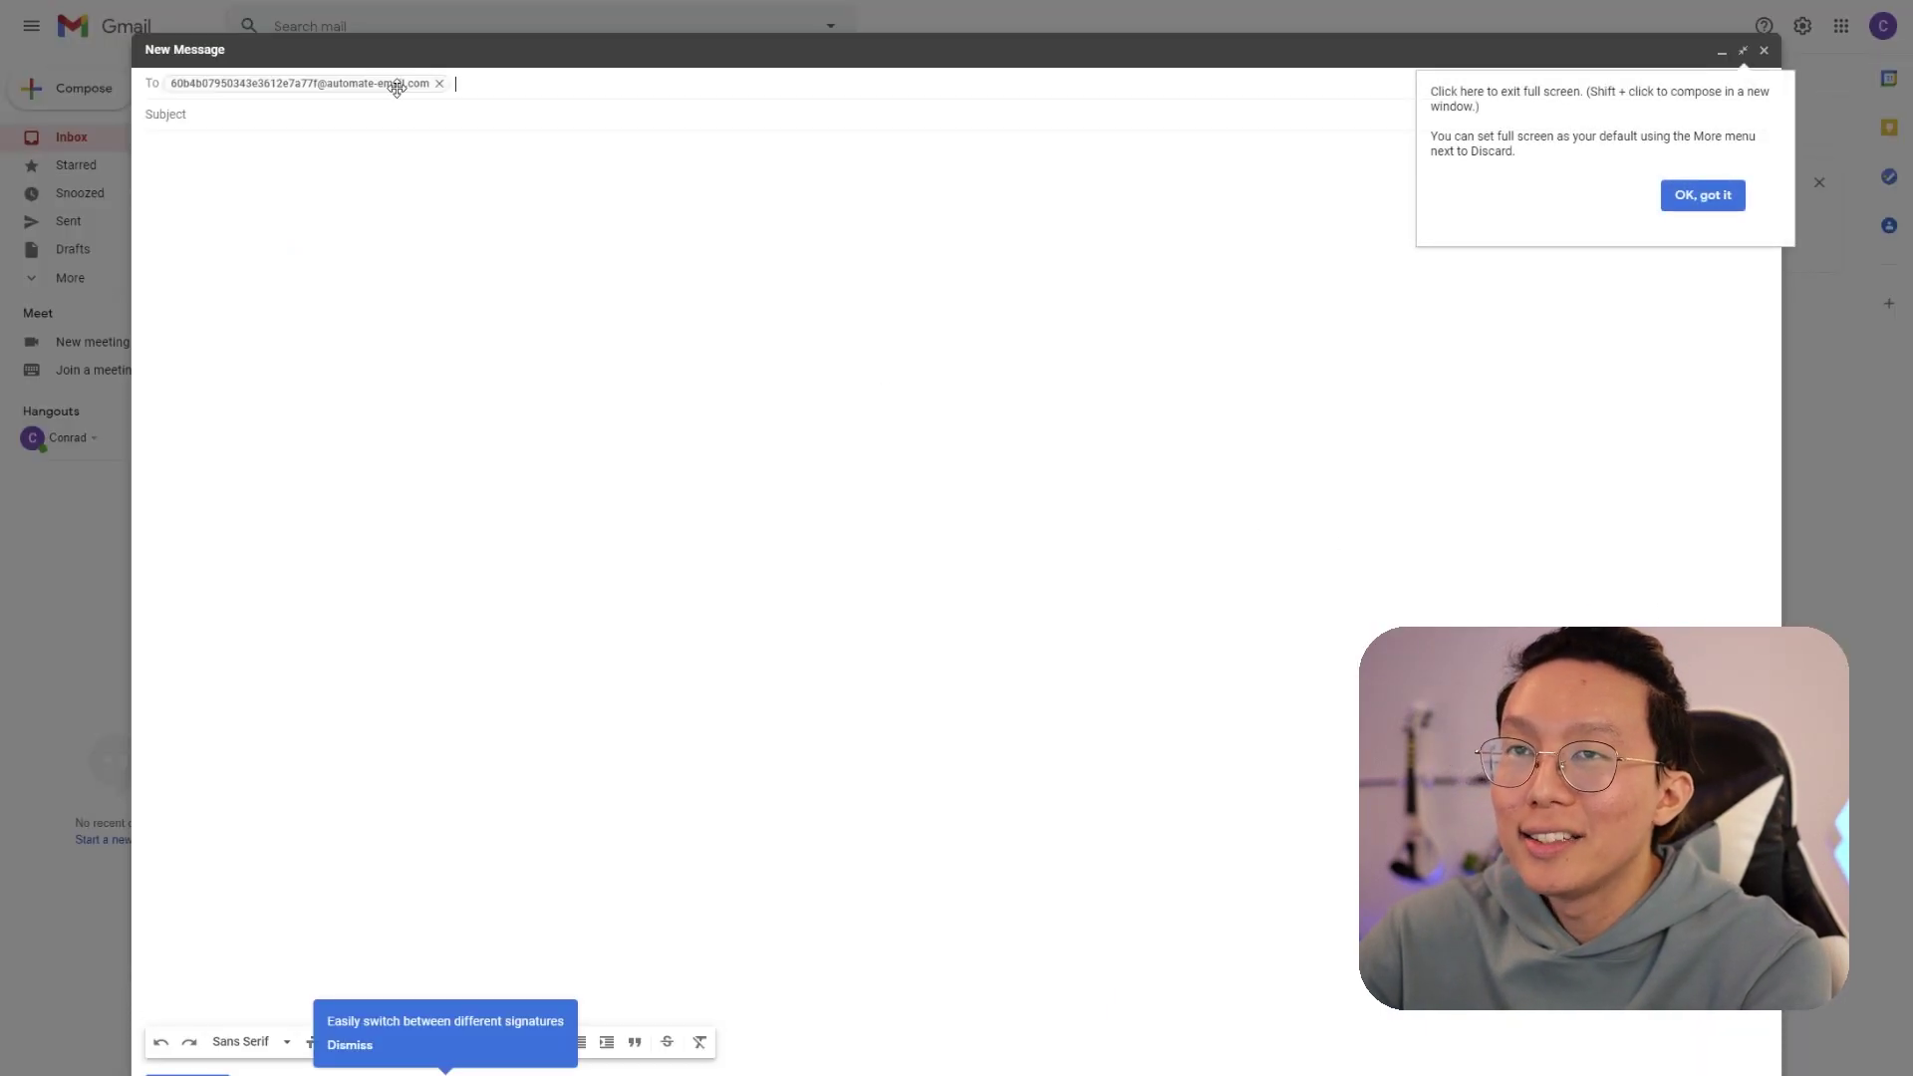
{"action": "left_click", "coordinate": [409, 115]}
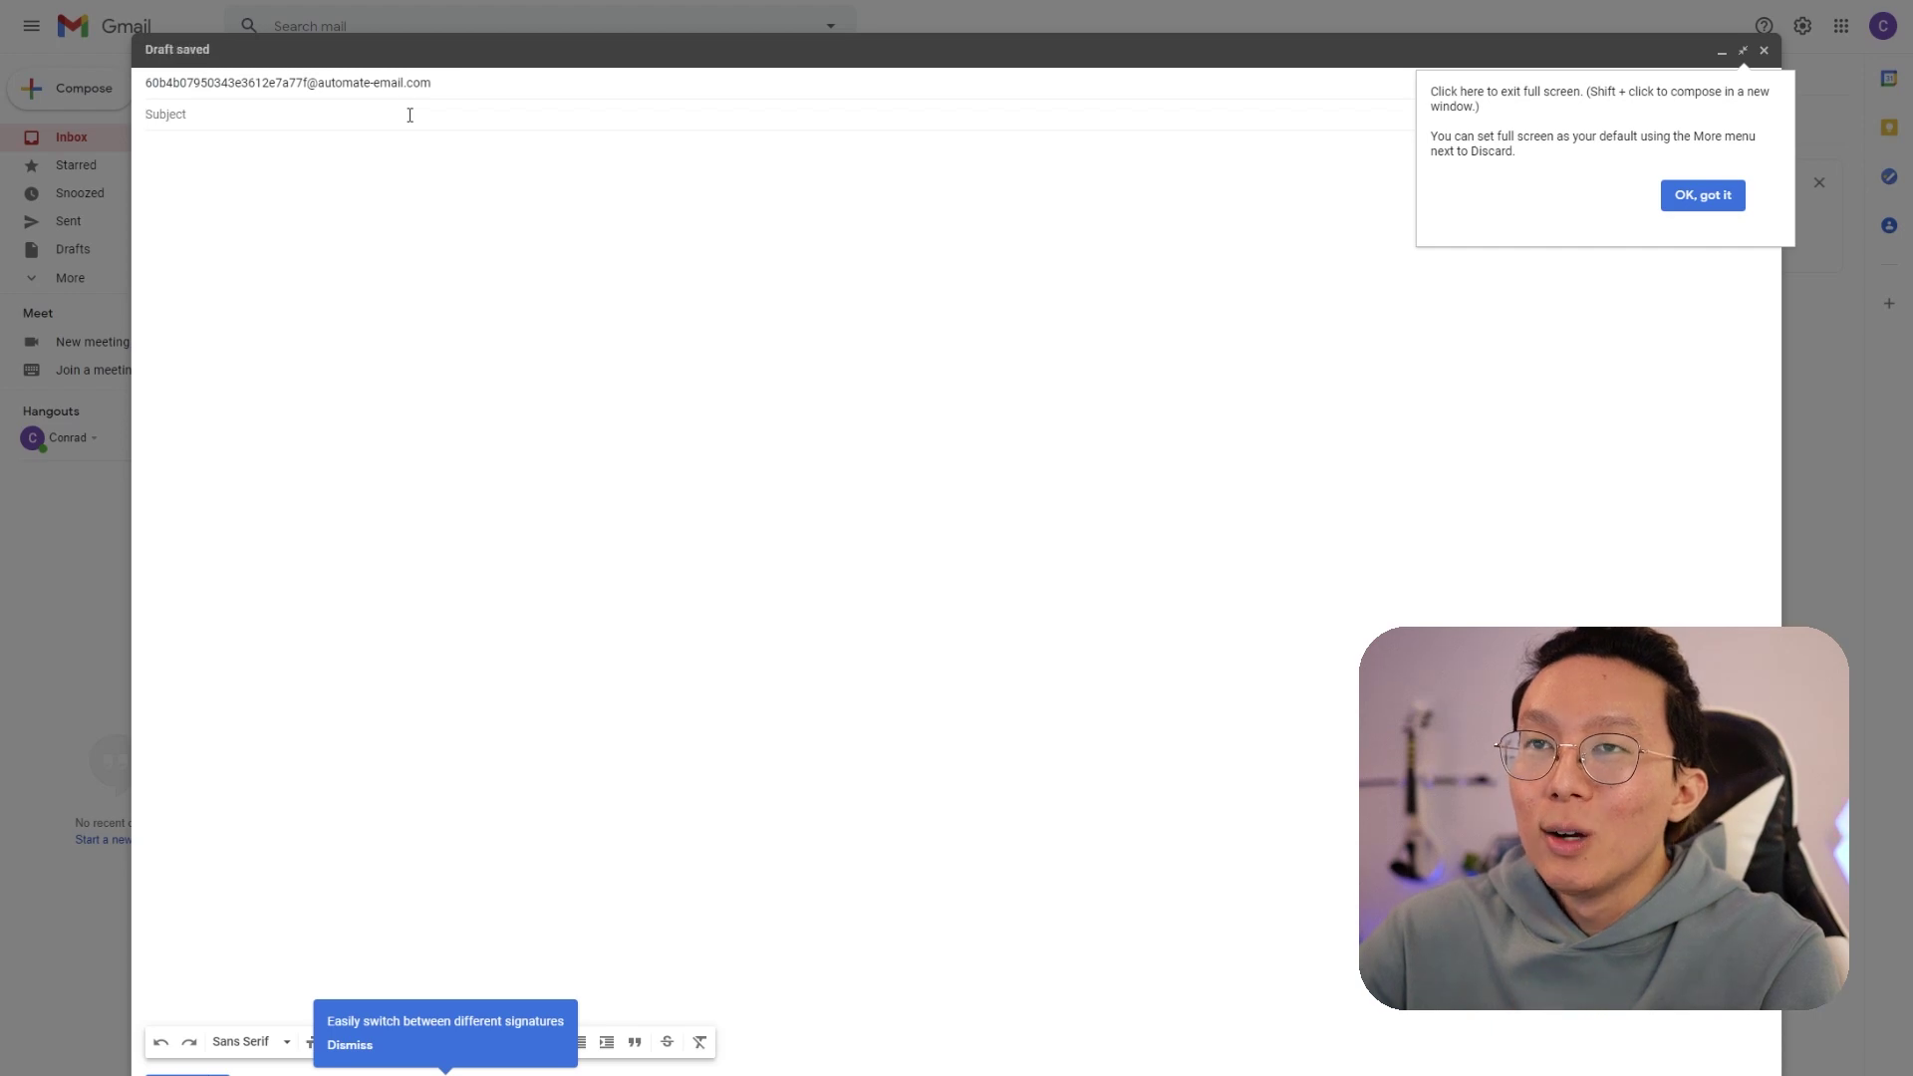
{"action": "type", "text": "New Sh"}
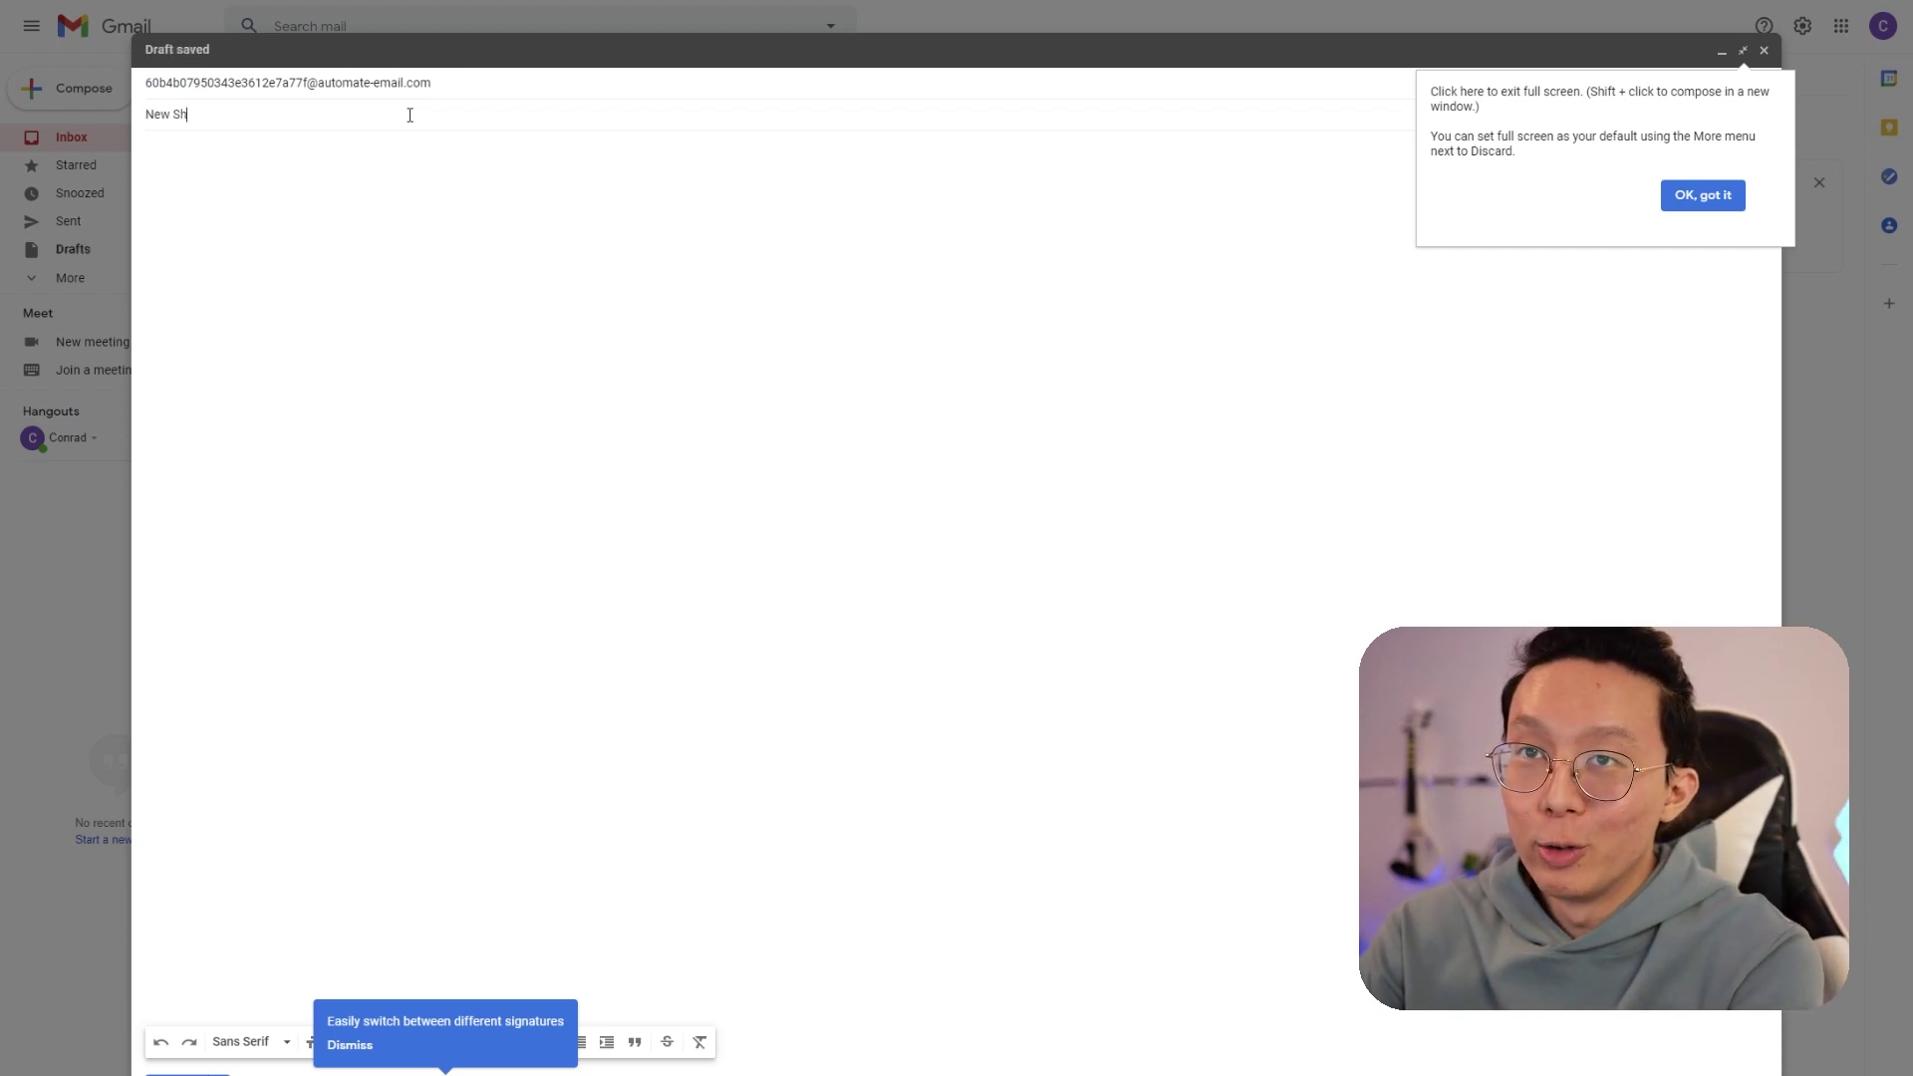
{"action": "type", "text": "ower Thought 123"}
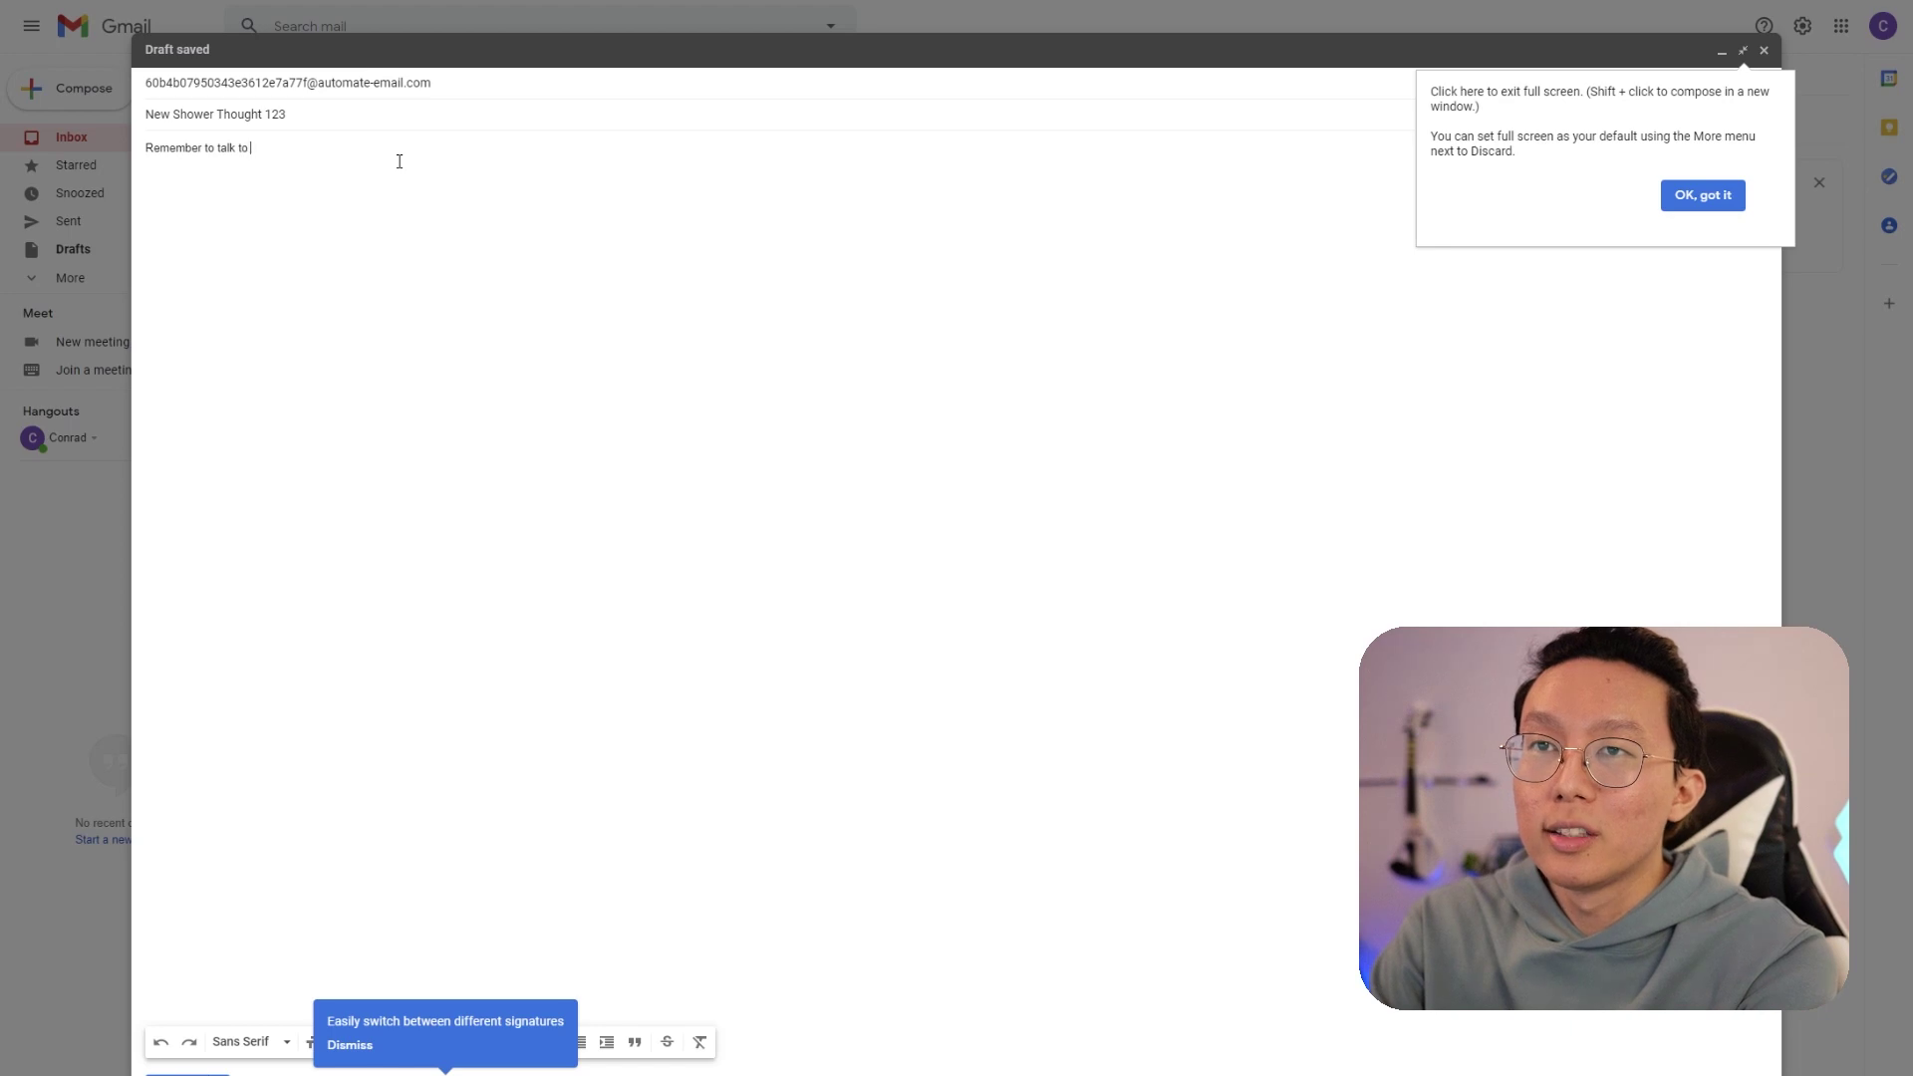
{"action": "type", "text": "X"}
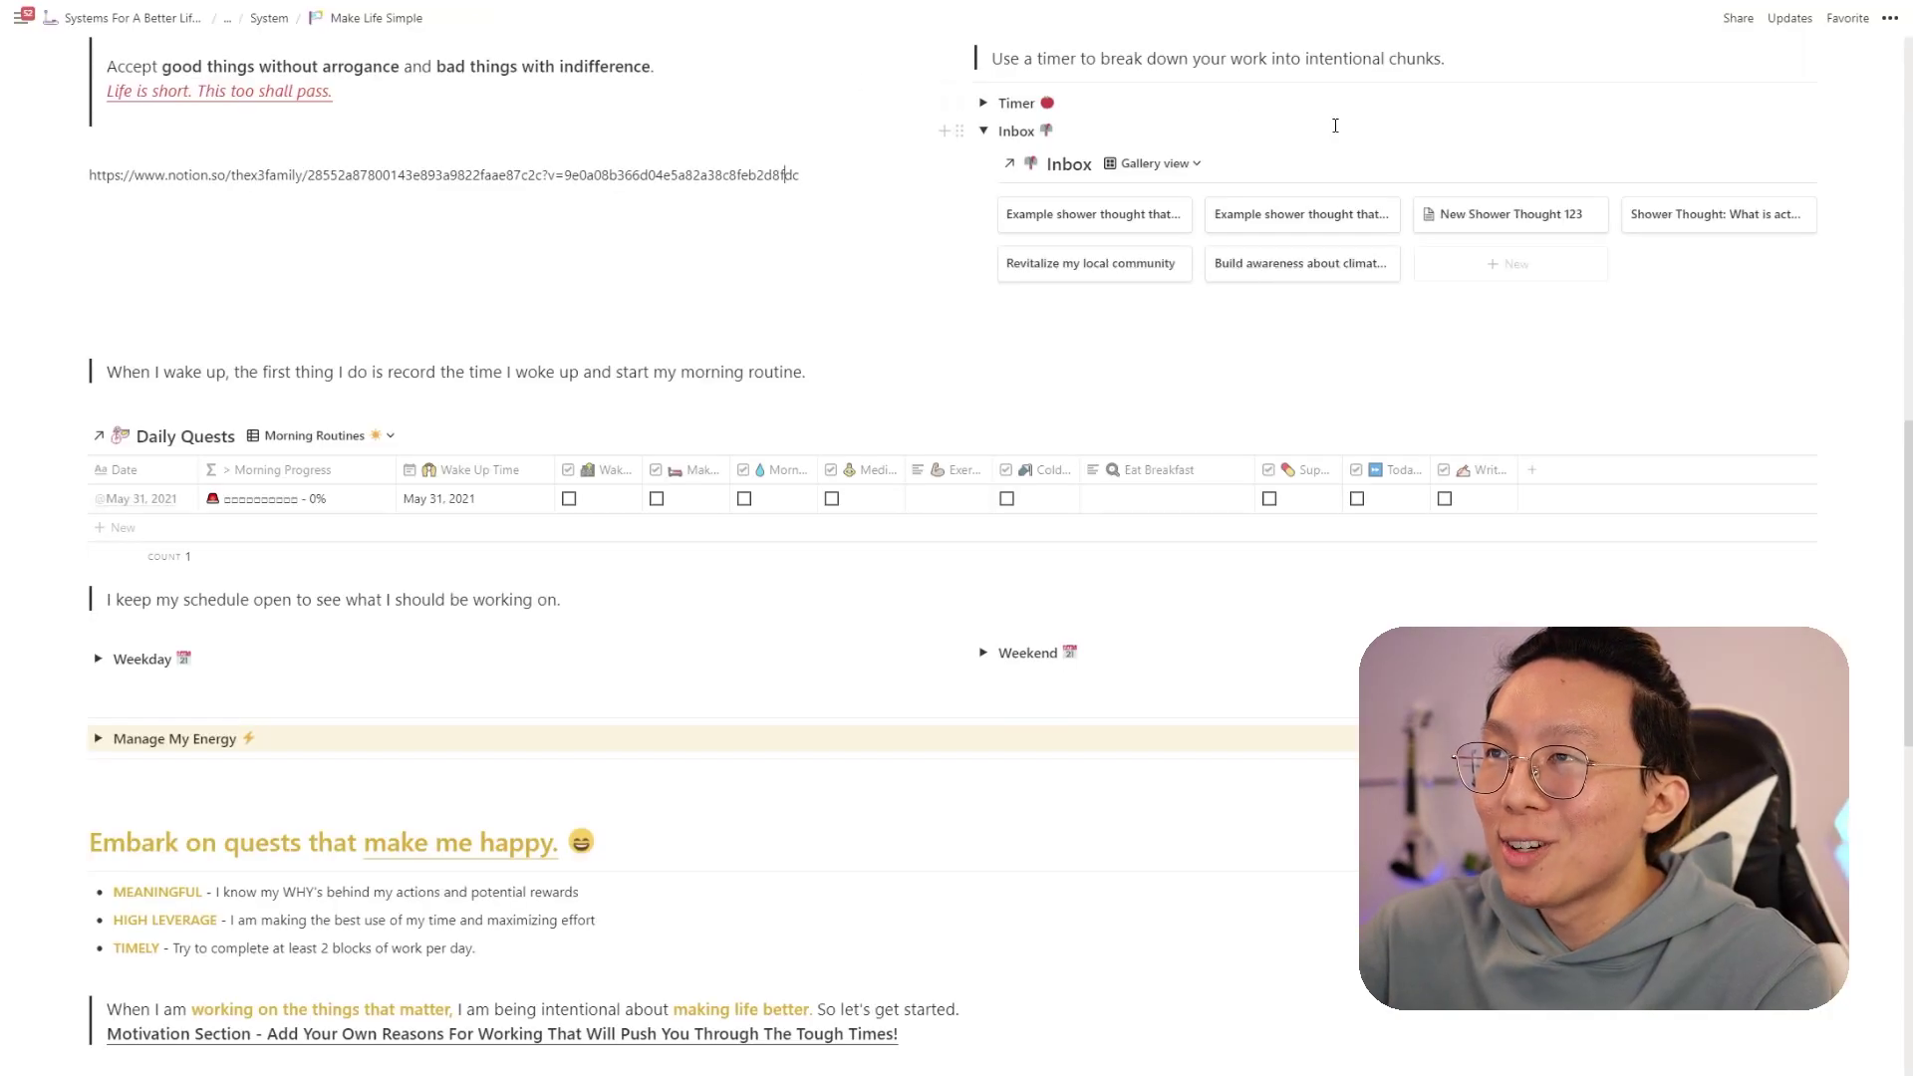
- Open the 'New Shower Thought 123' card in the Inbox gallery to check its body text
{"action": "left_click", "coordinate": [1515, 218]}
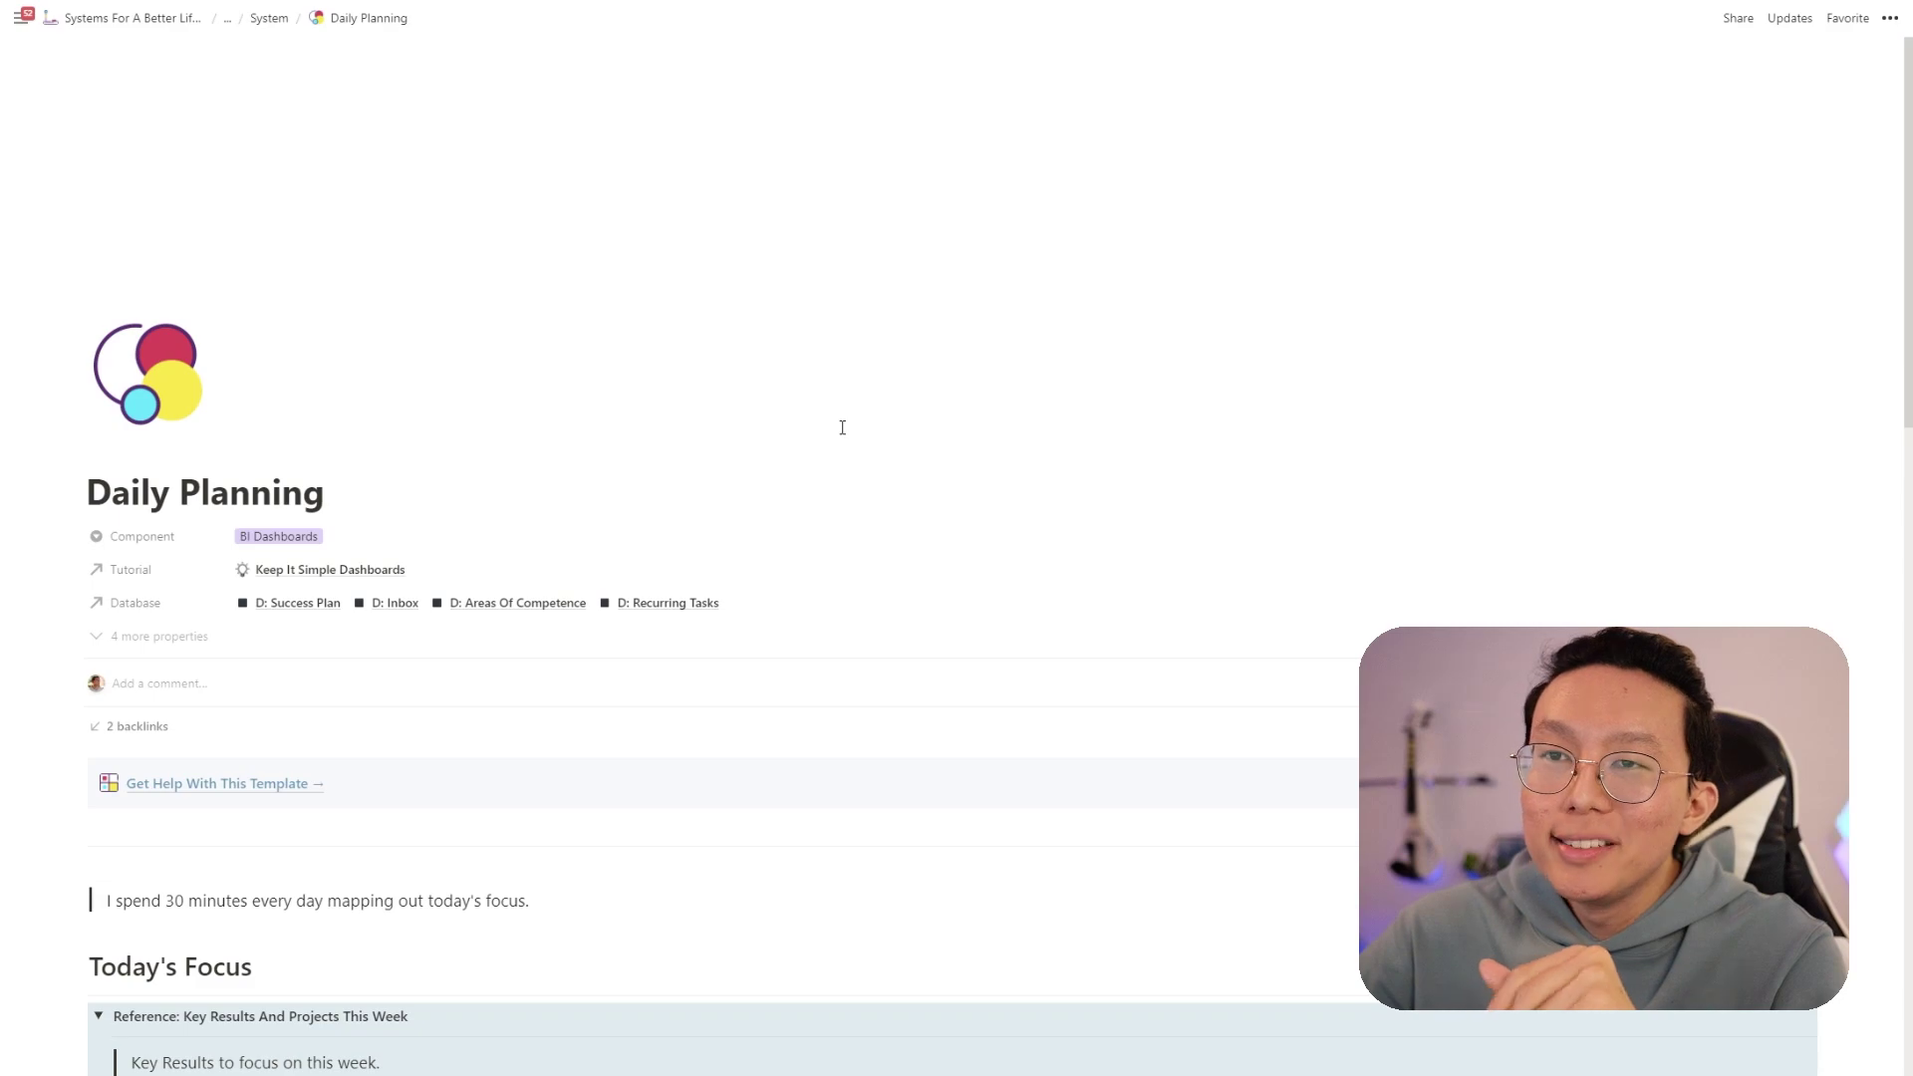
- Drag 'New Shower Thought 123' from the Inbox onto the Getting A Dog project
{"action": "scroll", "coordinate": [842, 427], "scroll_direction": "down", "scroll_amount": 12}
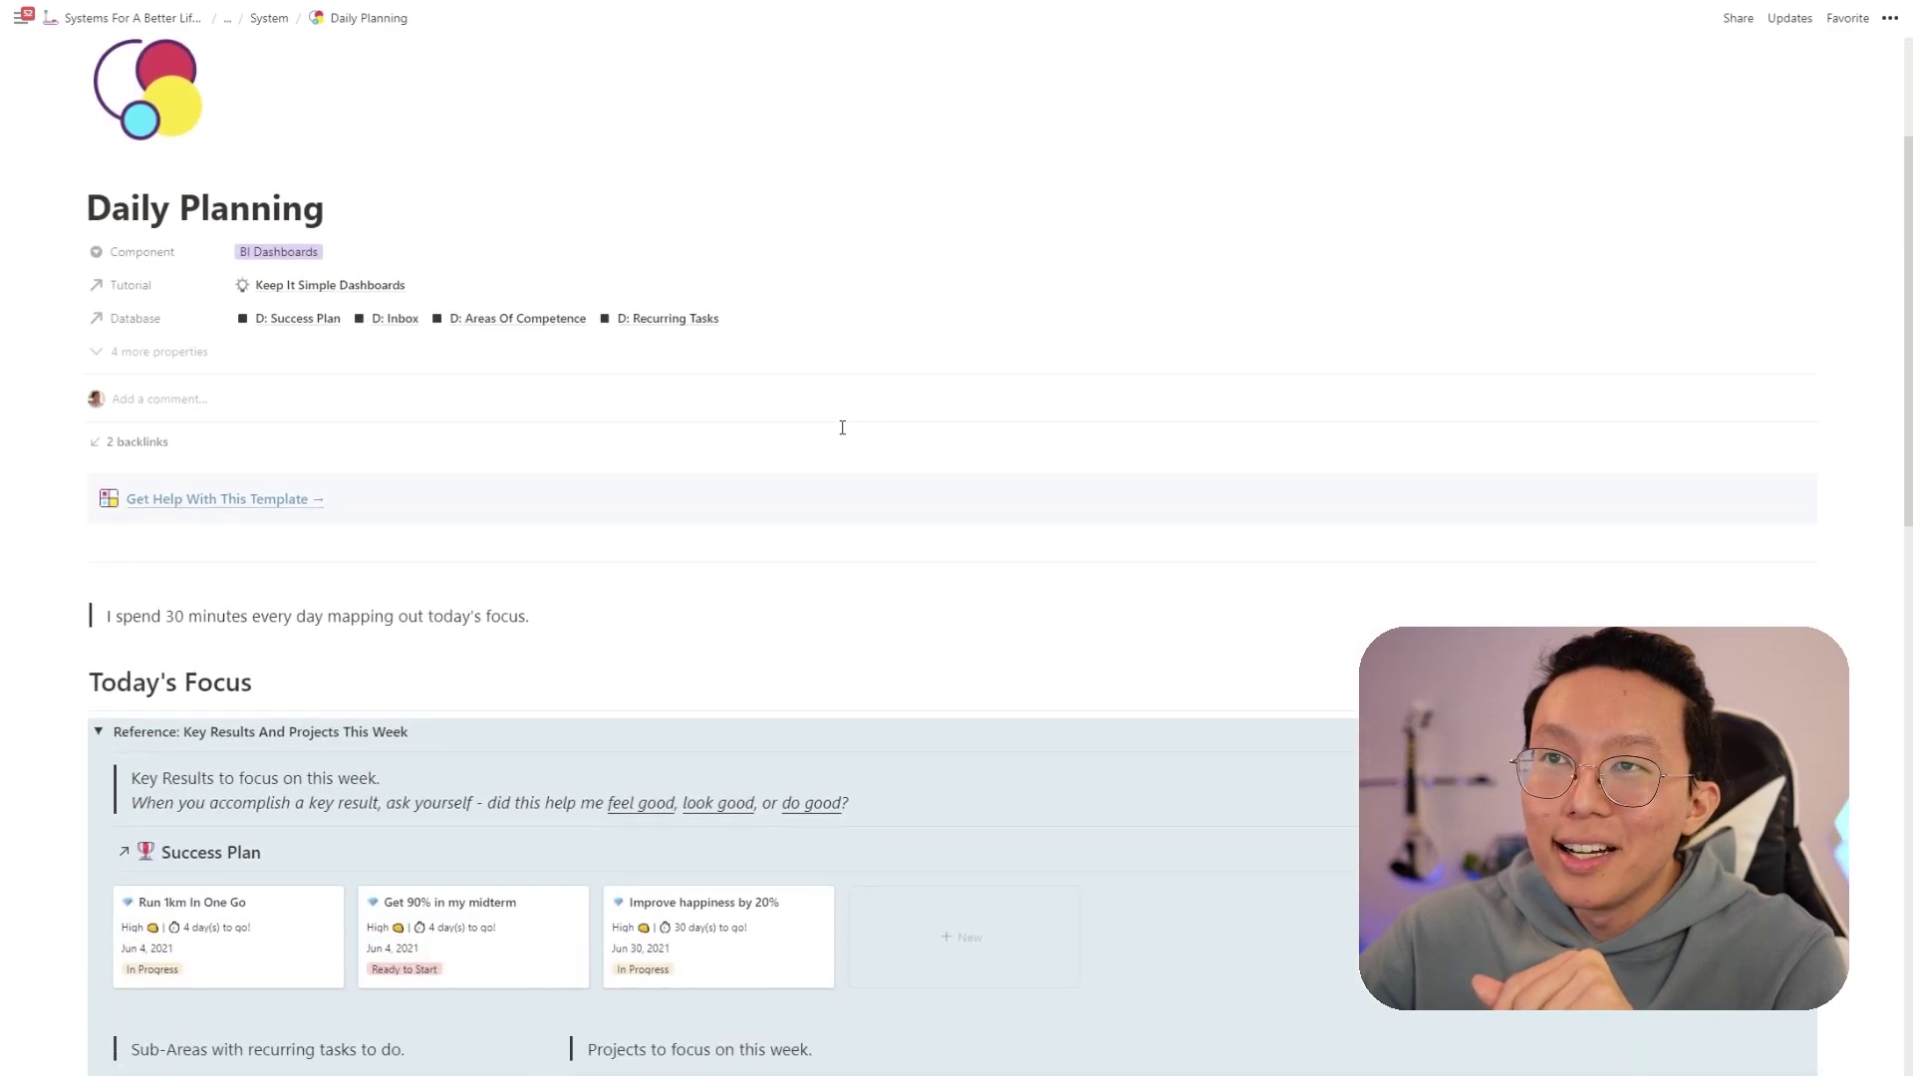
{"action": "scroll", "coordinate": [842, 428], "scroll_direction": "down", "scroll_amount": 2}
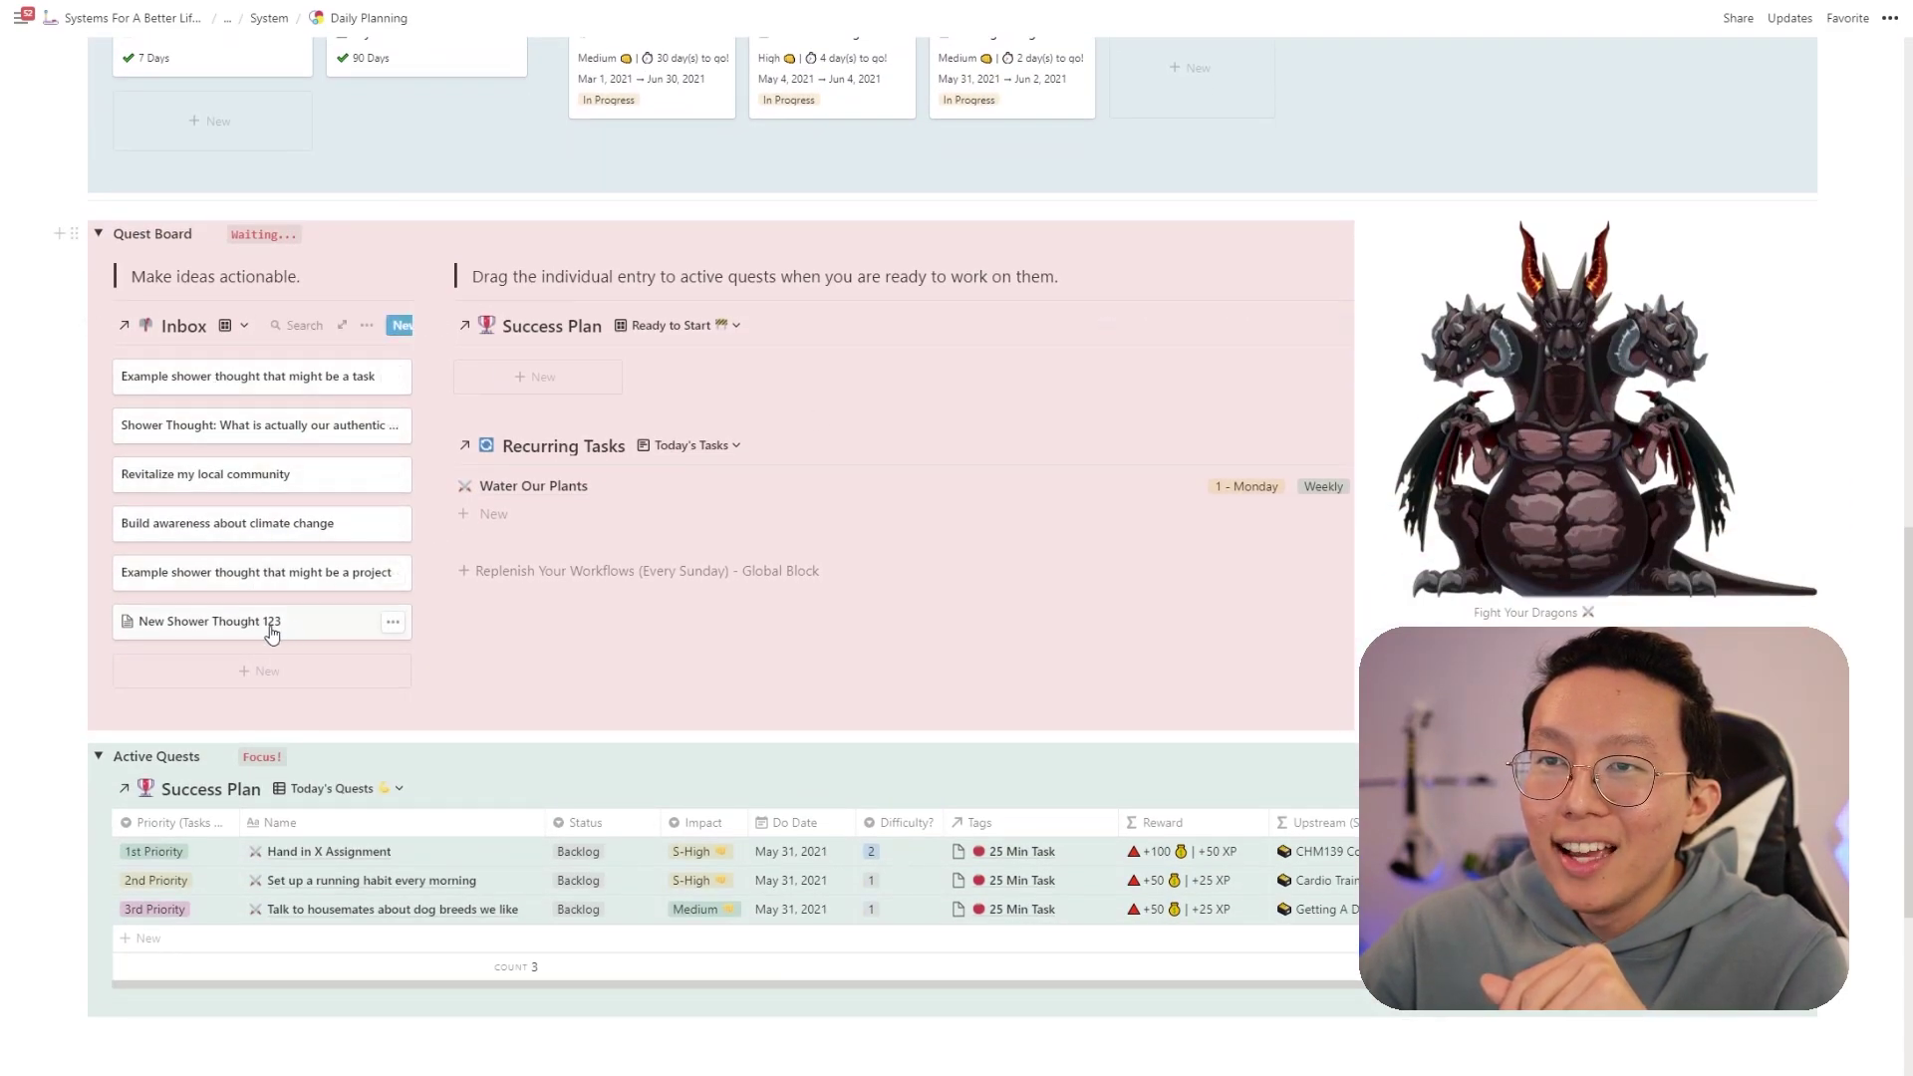
{"action": "scroll", "coordinate": [249, 631], "scroll_direction": "up", "scroll_amount": 1}
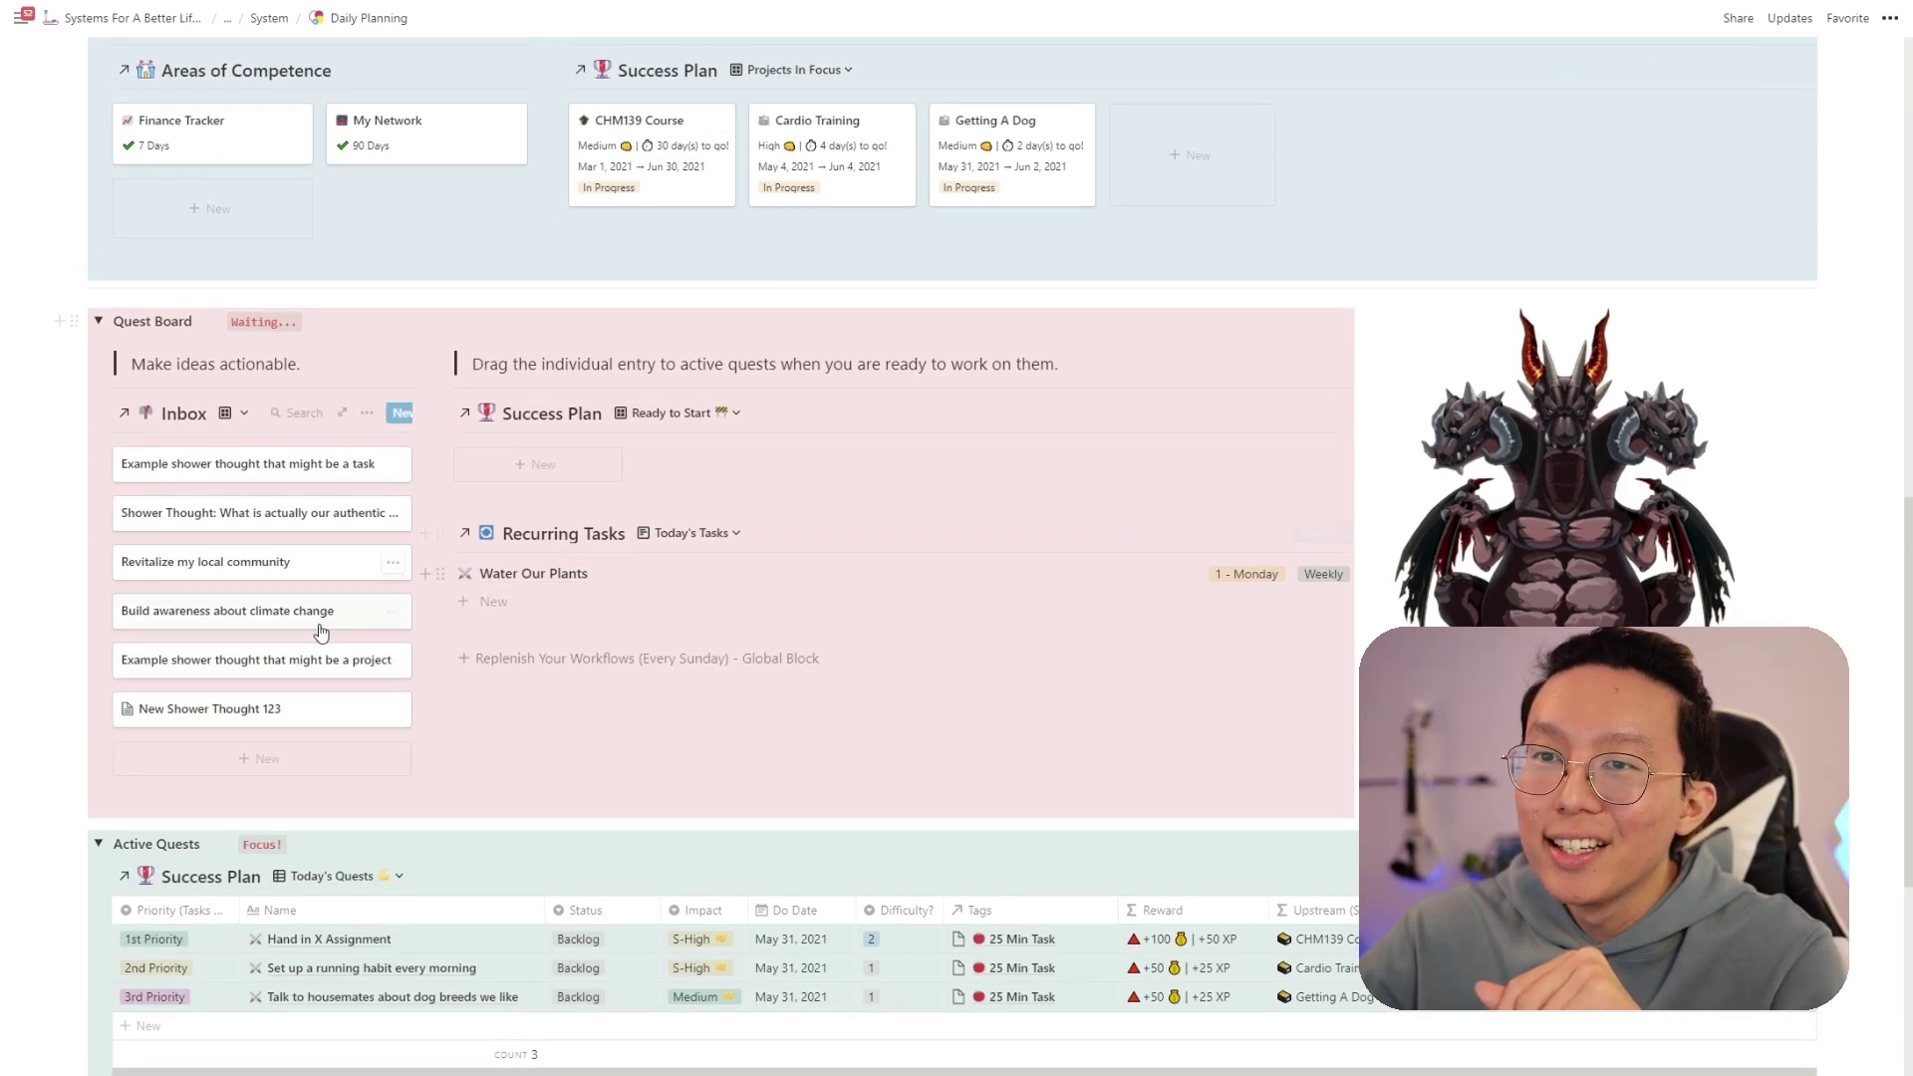
{"action": "left_click_drag", "start_coordinate": [256, 716], "coordinate": [977, 184]}
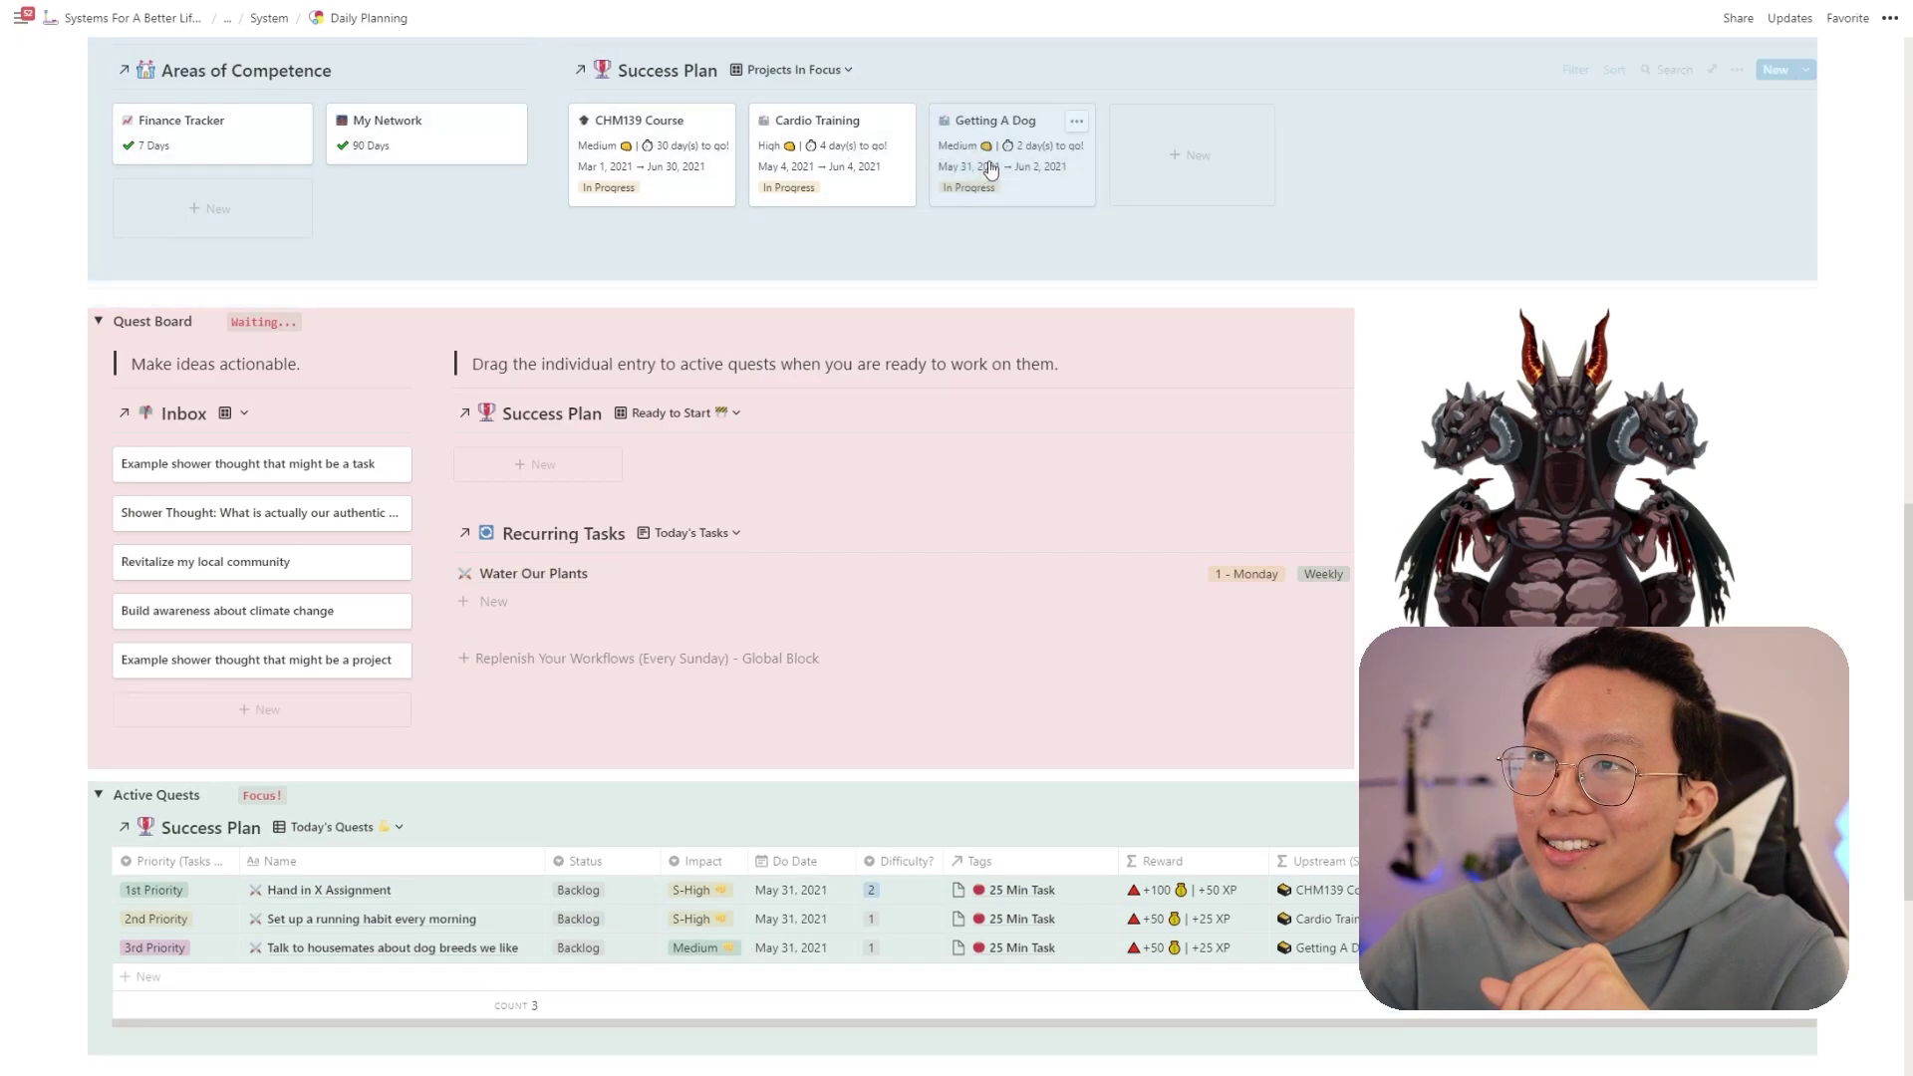
- In Getting A Dog, move the item from Notes into the Tasks table and confirm
{"action": "left_click", "coordinate": [982, 171]}
{"action": "scroll", "coordinate": [854, 709], "scroll_direction": "down", "scroll_amount": 6}
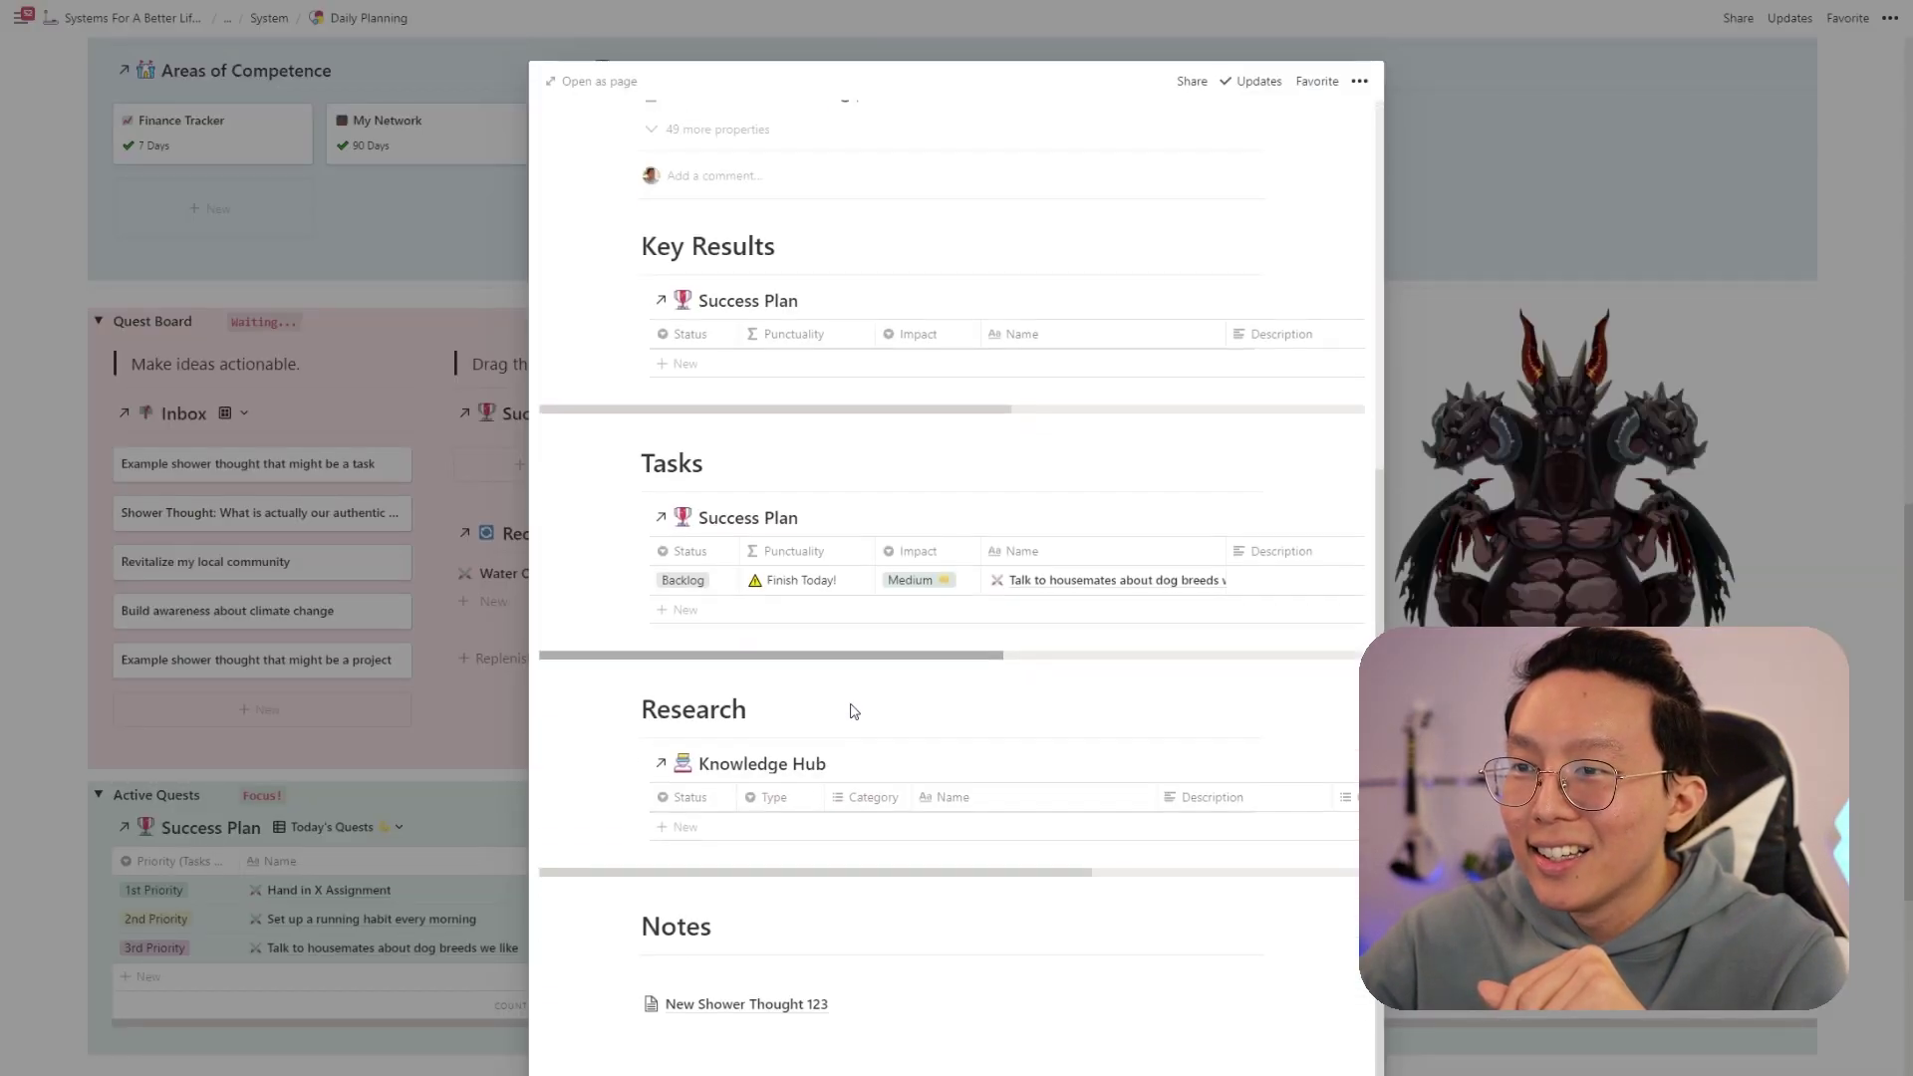
{"action": "left_click_drag", "start_coordinate": [717, 1007], "coordinate": [918, 624]}
{"action": "left_click", "coordinate": [1032, 643]}
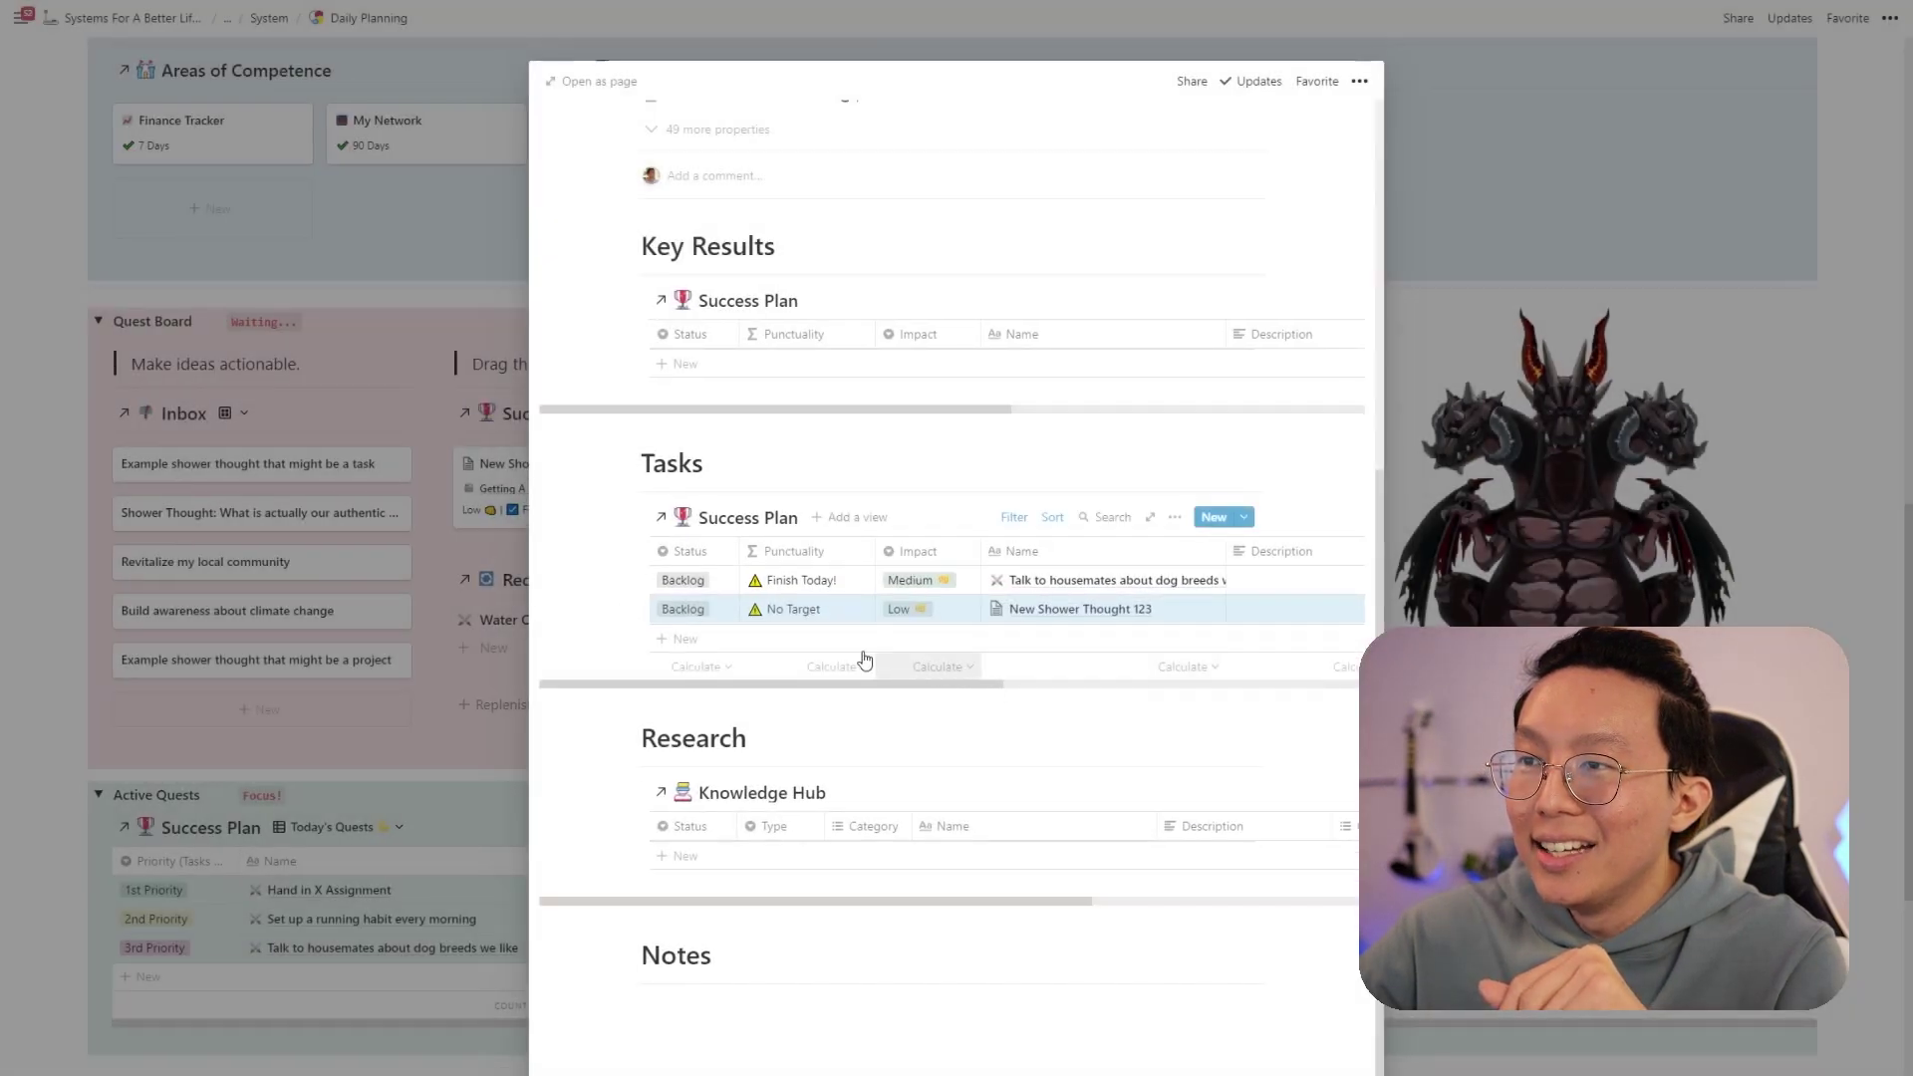
{"action": "left_click", "coordinate": [420, 590]}
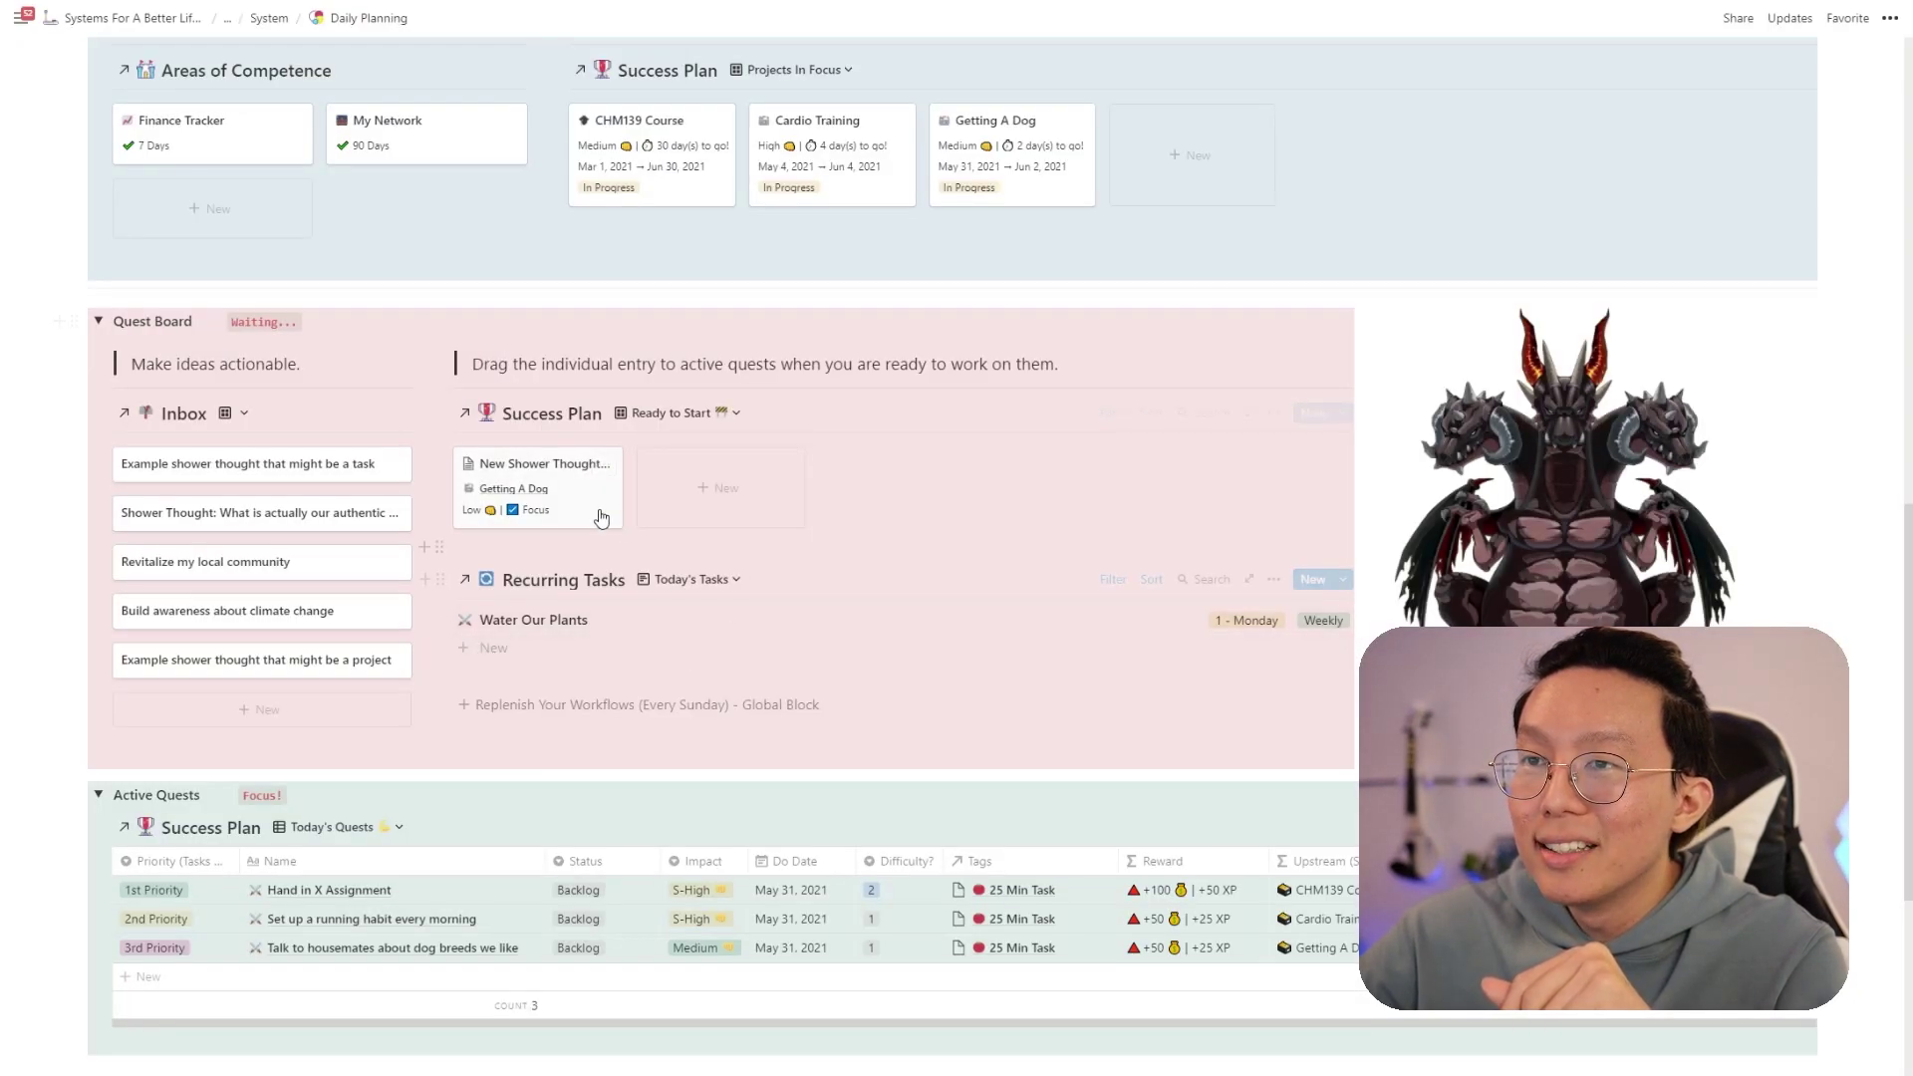